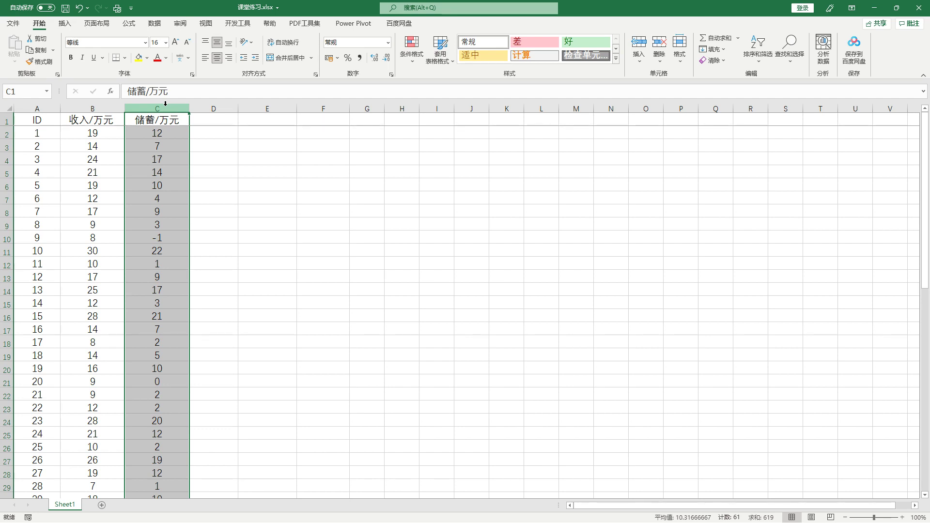
- Insert a scatter chart of the income and savings data in columns B and C, and enlarge it
{"action": "left_click", "coordinate": [109, 186]}
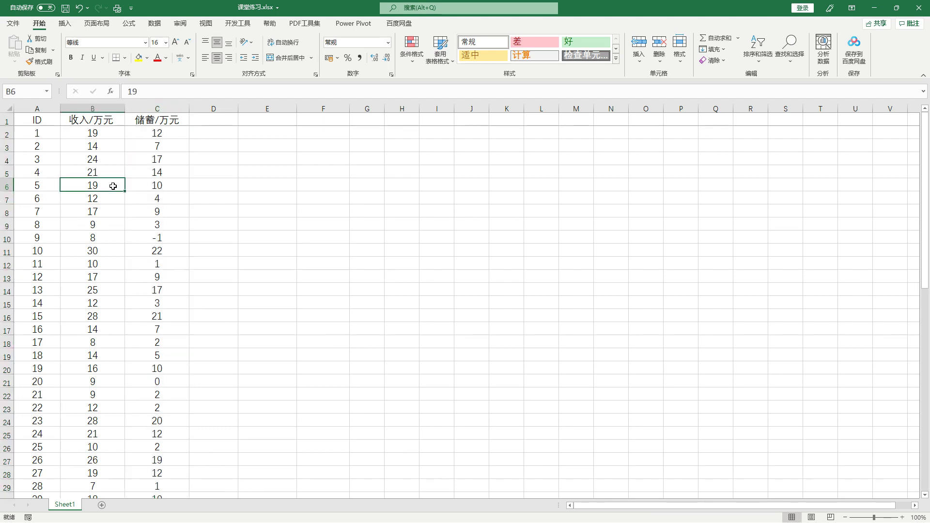
{"action": "left_click_drag", "start_coordinate": [117, 107], "coordinate": [156, 108]}
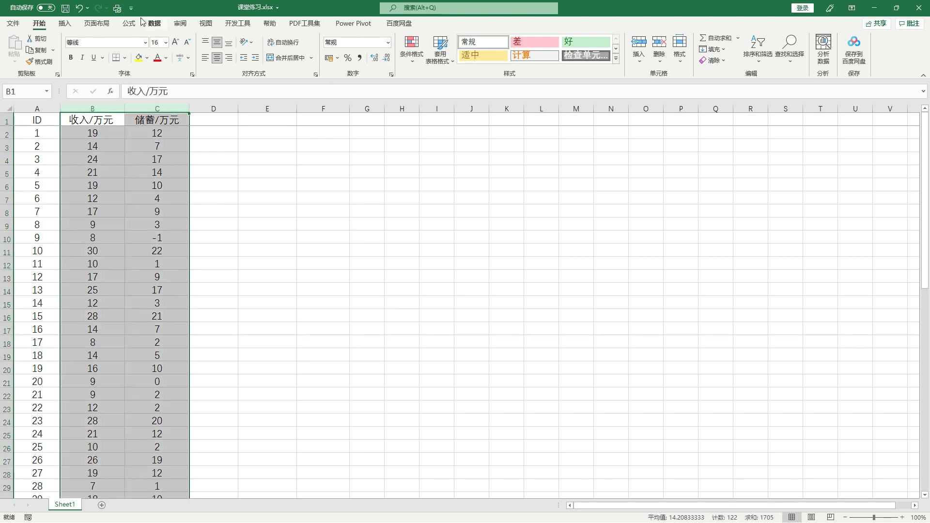
{"action": "left_click", "coordinate": [64, 23]}
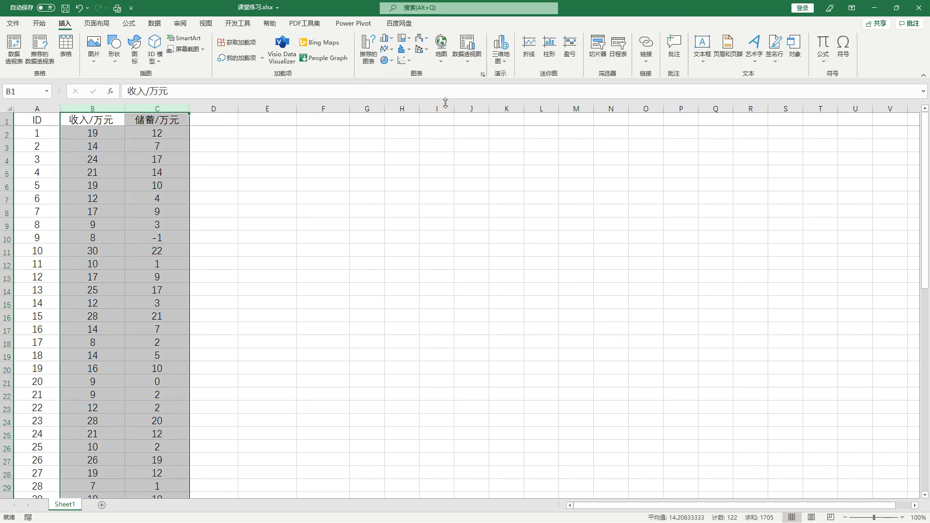
{"action": "left_click", "coordinate": [402, 60]}
{"action": "left_click", "coordinate": [409, 96]}
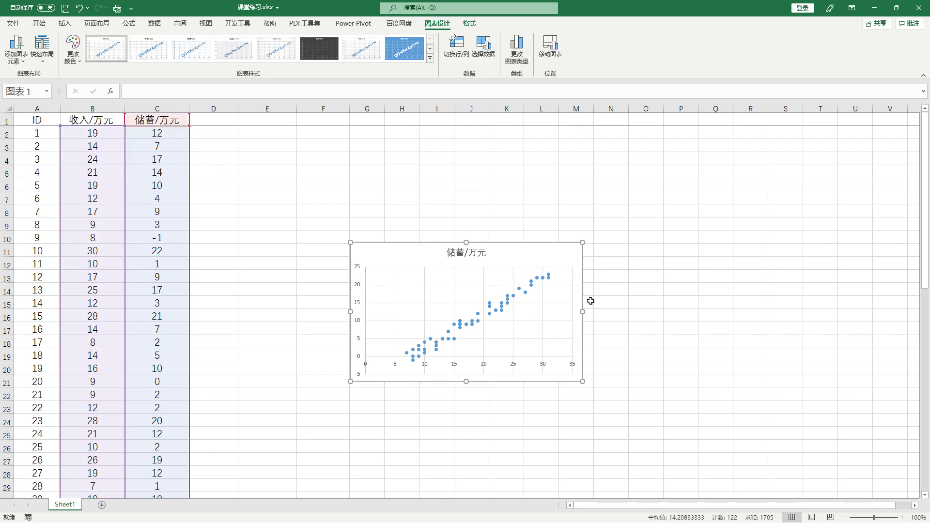
{"action": "left_click_drag", "start_coordinate": [582, 242], "coordinate": [610, 184]}
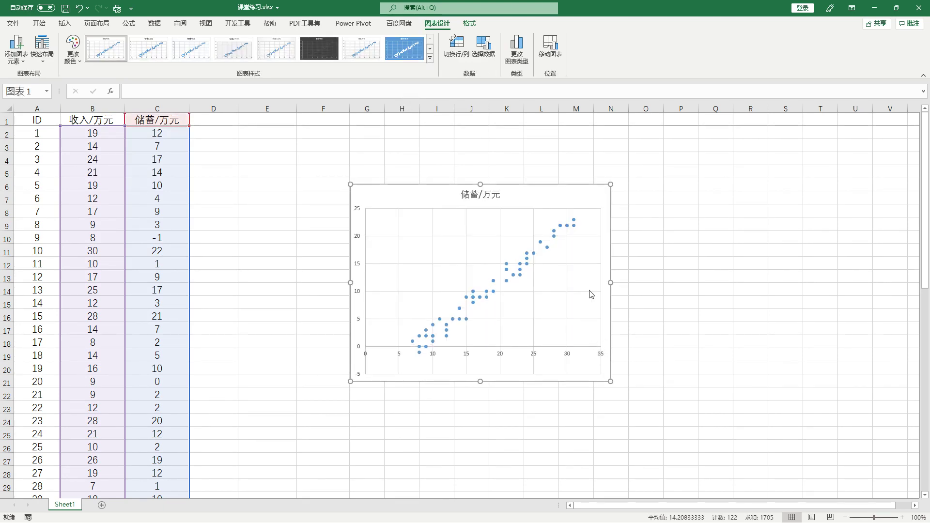
{"action": "mouse_move", "coordinate": [584, 215]}
{"action": "left_mouse_down"}
{"action": "mouse_move", "coordinate": [469, 316]}
{"action": "mouse_move", "coordinate": [411, 347]}
{"action": "left_mouse_up"}
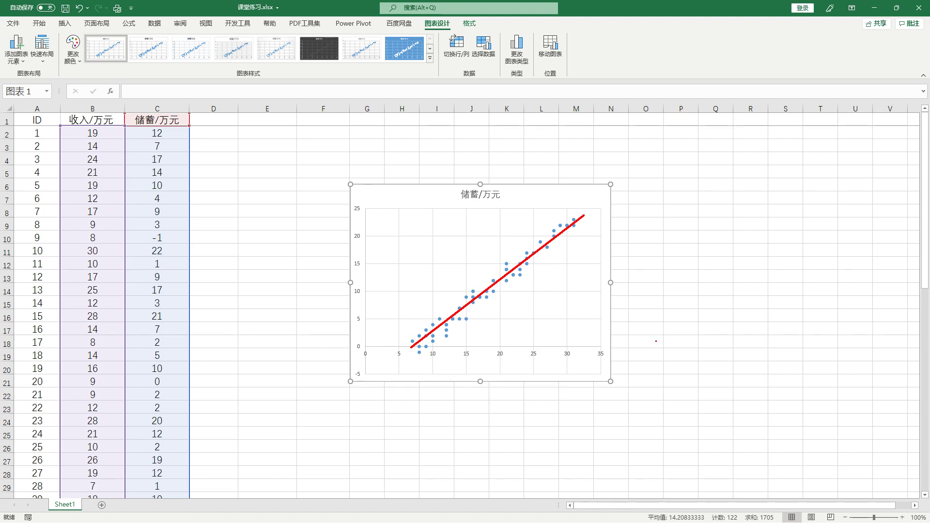
{"action": "left_click_drag", "start_coordinate": [601, 342], "coordinate": [600, 374]}
{"action": "left_click_drag", "start_coordinate": [390, 226], "coordinate": [387, 262]}
{"action": "key", "text": "Escape"}
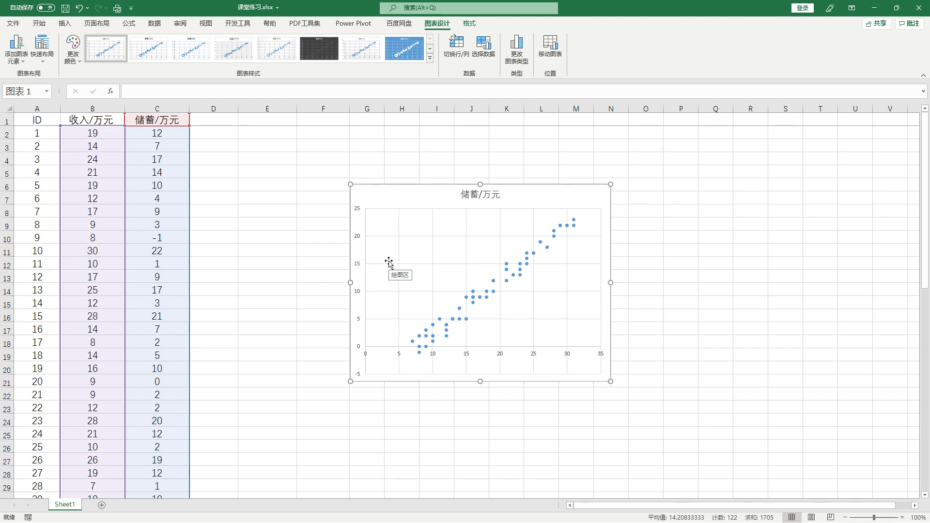
- Paste the correlation coefficient formula picture, place it just below the scatter chart and enlarge it slightly
{"action": "left_click", "coordinate": [246, 251]}
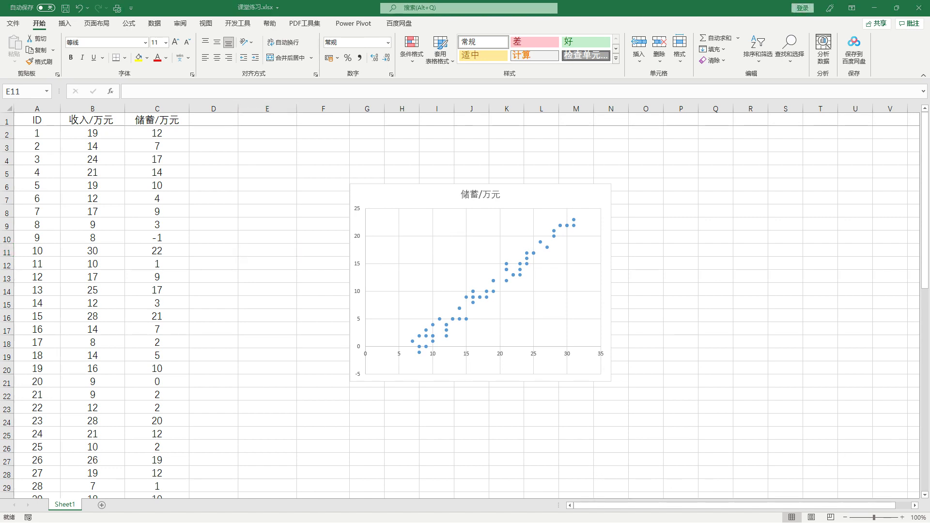
{"action": "left_click", "coordinate": [293, 158]}
{"action": "key", "text": "ctrl+v"}
{"action": "left_click_drag", "start_coordinate": [308, 165], "coordinate": [328, 419]}
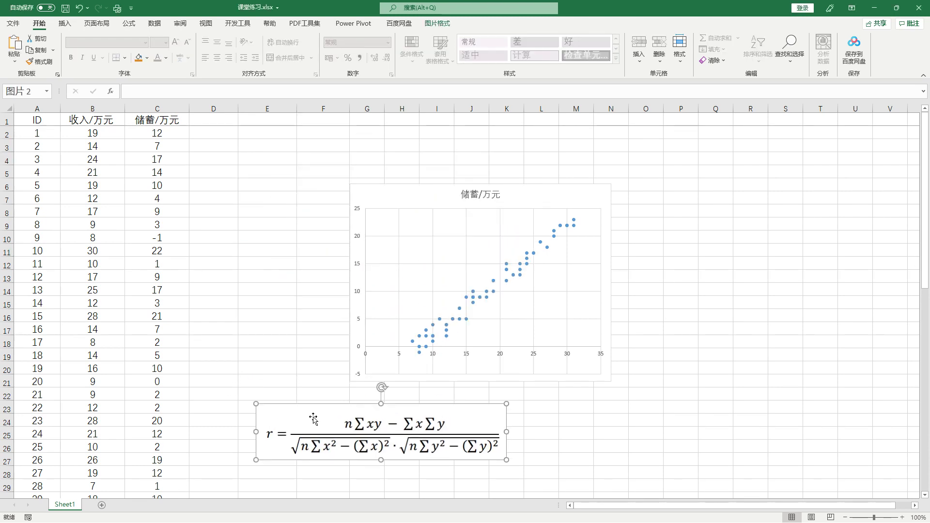
{"action": "scroll", "coordinate": [285, 403], "scroll_direction": "down", "scroll_amount": 1}
{"action": "scroll", "coordinate": [285, 403], "scroll_direction": "up", "scroll_amount": 1}
{"action": "left_click_drag", "start_coordinate": [349, 424], "coordinate": [359, 407]}
{"action": "left_click_drag", "start_coordinate": [515, 442], "coordinate": [524, 444]}
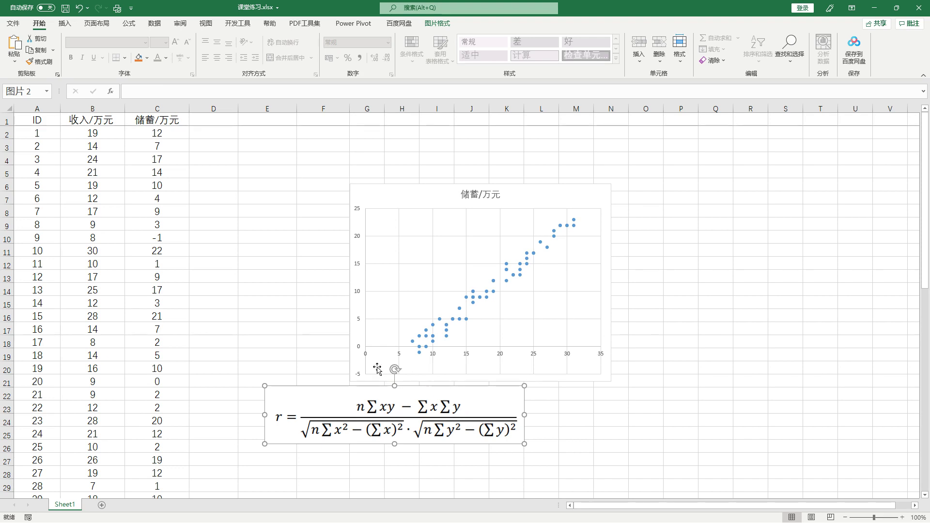
- Append x to the income header in B1 so it reads "收入/万元 x"
{"action": "left_click", "coordinate": [214, 172]}
{"action": "left_click", "coordinate": [216, 122]}
{"action": "left_click", "coordinate": [116, 115]}
{"action": "left_click", "coordinate": [190, 92]}
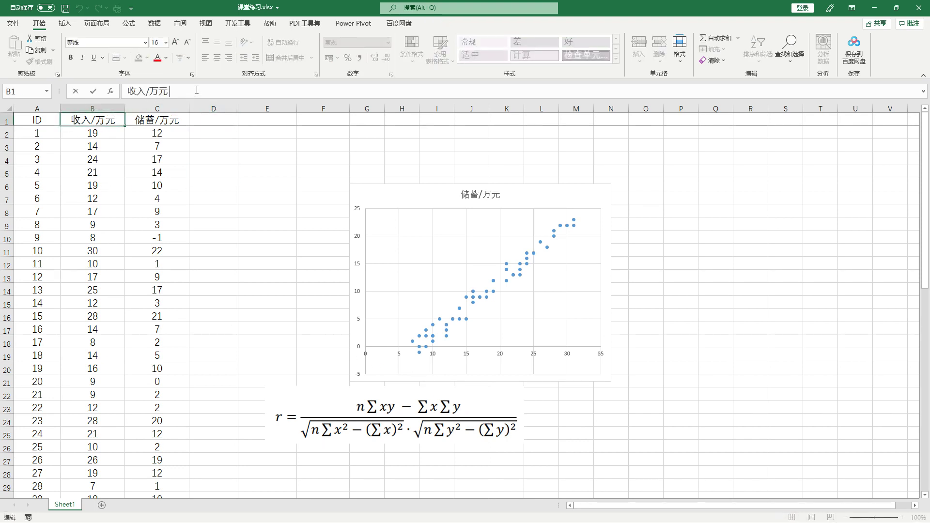
{"action": "type", "text": "x"}
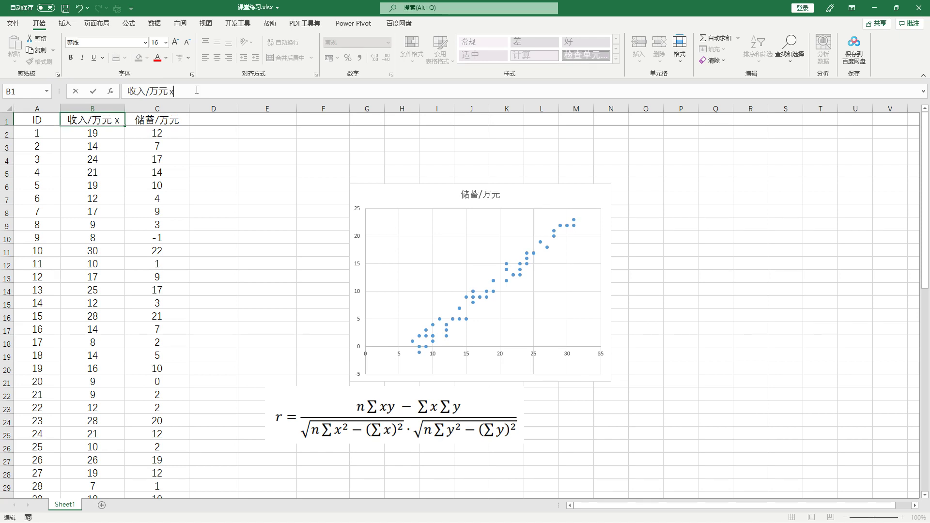
{"action": "key", "text": "Return"}
- Append y to the savings header in C1 so it reads "储蓄/万元y"
{"action": "left_click", "coordinate": [157, 119]}
{"action": "left_click", "coordinate": [204, 94]}
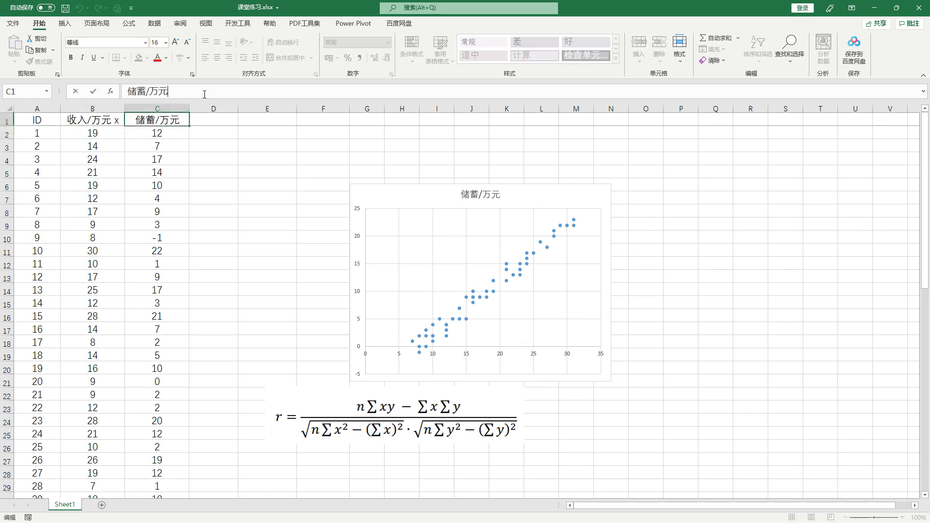
{"action": "type", "text": "y"}
{"action": "left_click", "coordinate": [240, 171]}
{"action": "left_click", "coordinate": [166, 116]}
{"action": "left_click", "coordinate": [116, 118]}
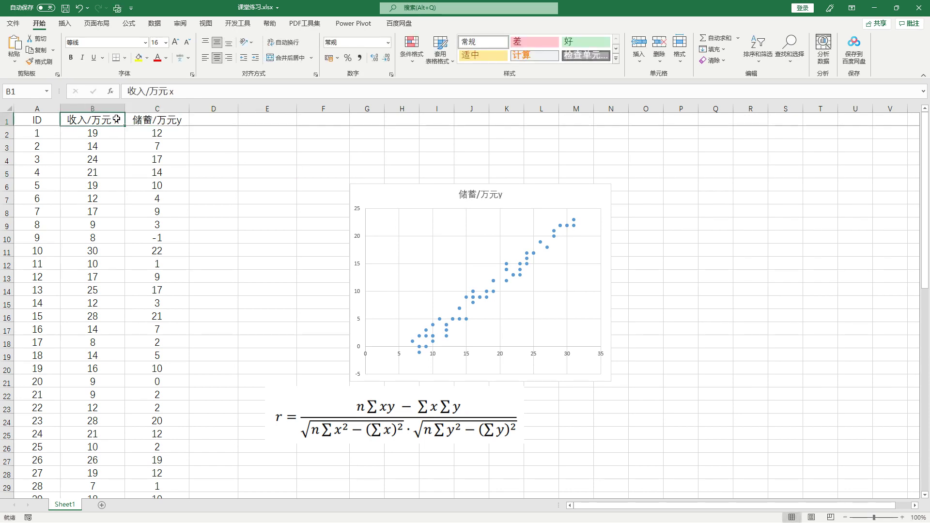
{"action": "left_click", "coordinate": [281, 255]}
- Enter the column headers xy, x^2 and y^2 in cells D1, E1 and F1
{"action": "left_click", "coordinate": [213, 119]}
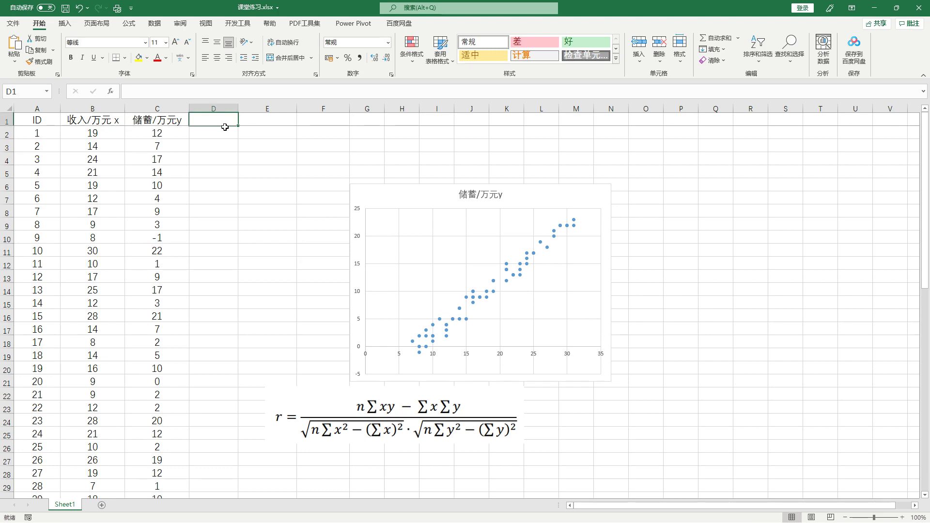
{"action": "type", "text": "xy"}
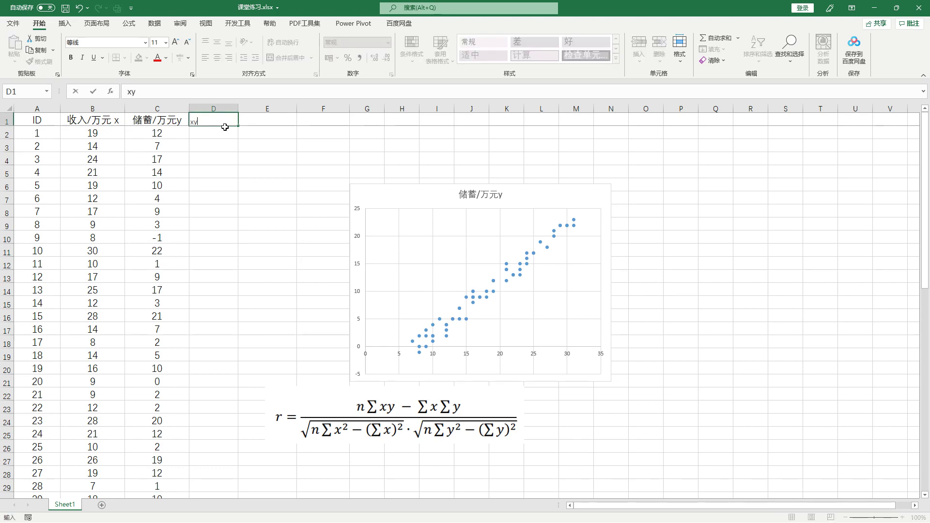
{"action": "left_click", "coordinate": [335, 422]}
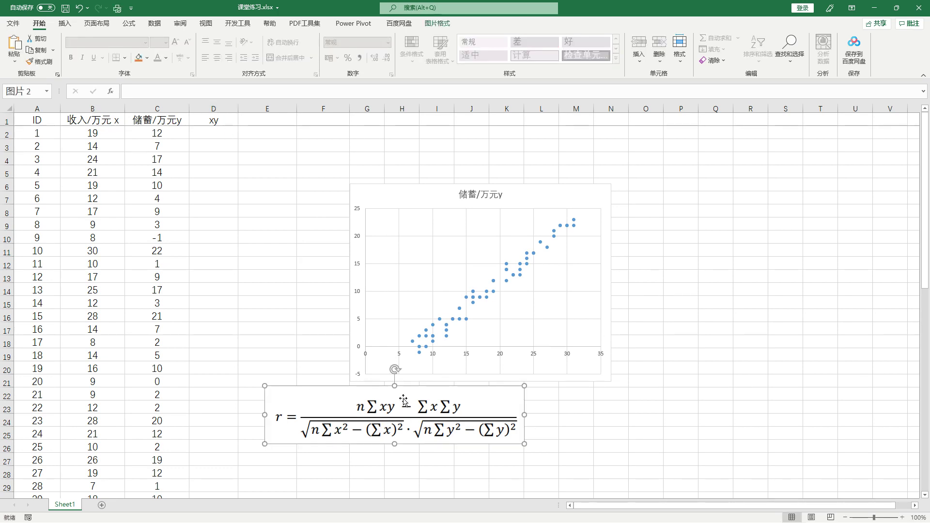
{"action": "left_click", "coordinate": [256, 117]}
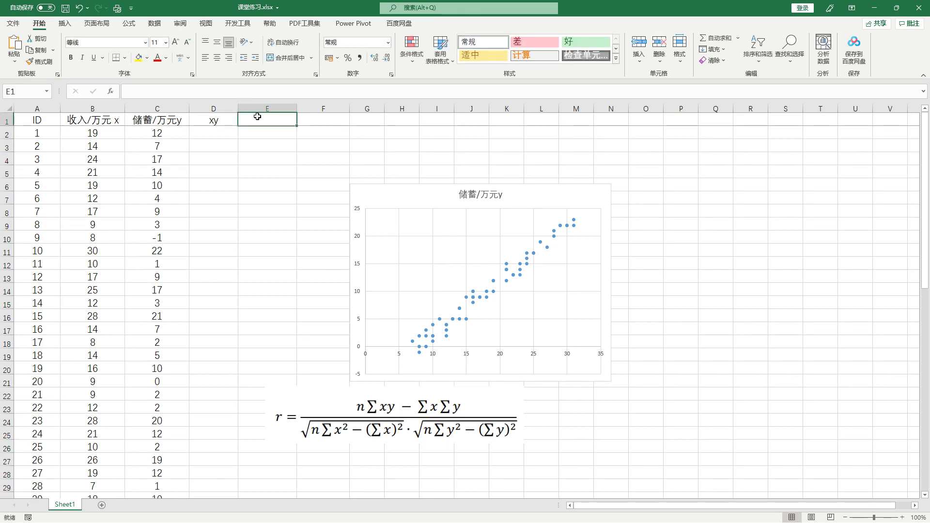
{"action": "type", "text": "x"}
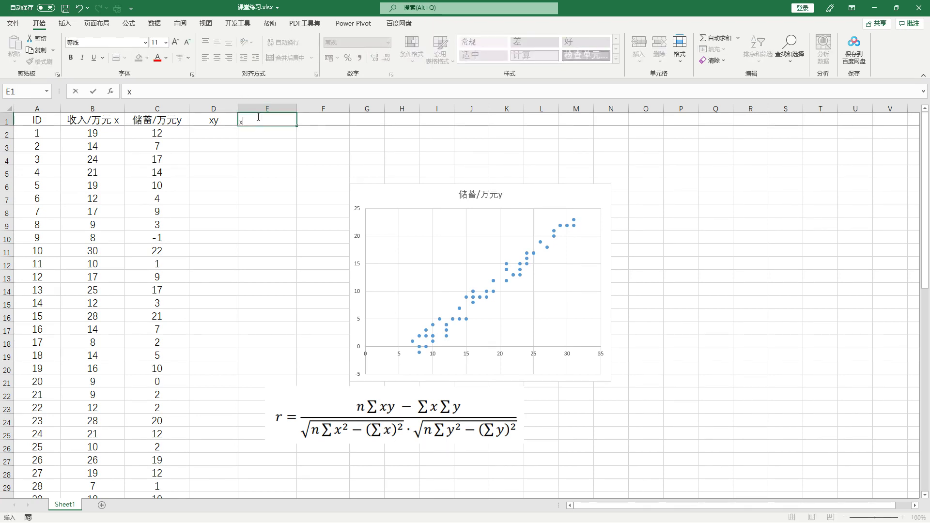
{"action": "type", "text": "^2"}
{"action": "left_click", "coordinate": [312, 119]}
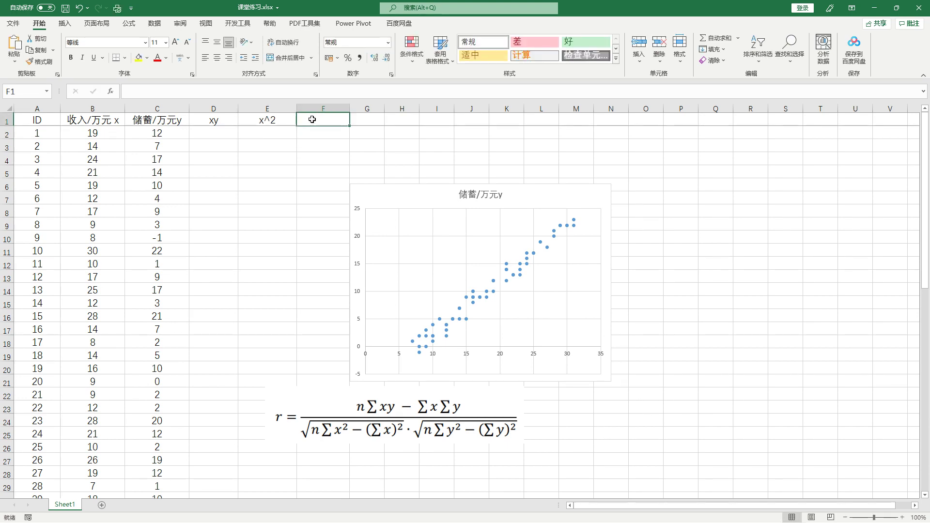
{"action": "type", "text": "y^2"}
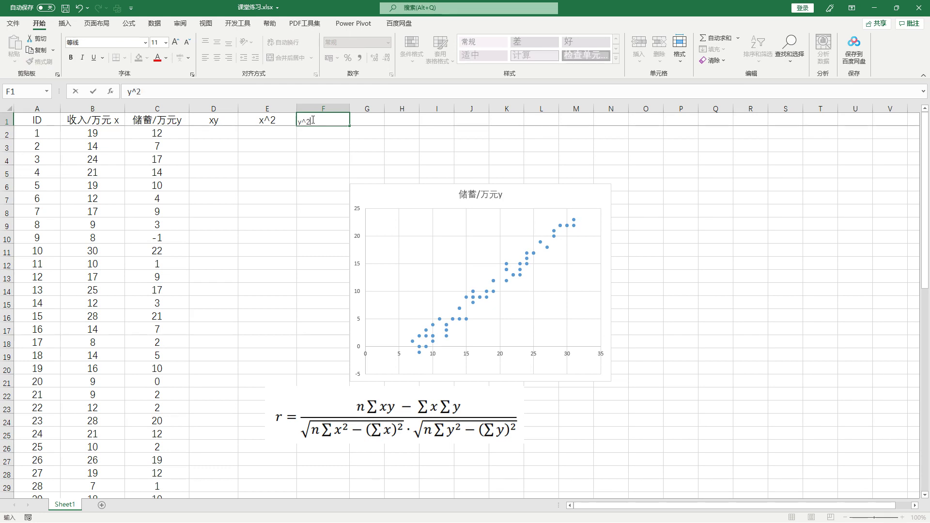
{"action": "key", "text": "Return"}
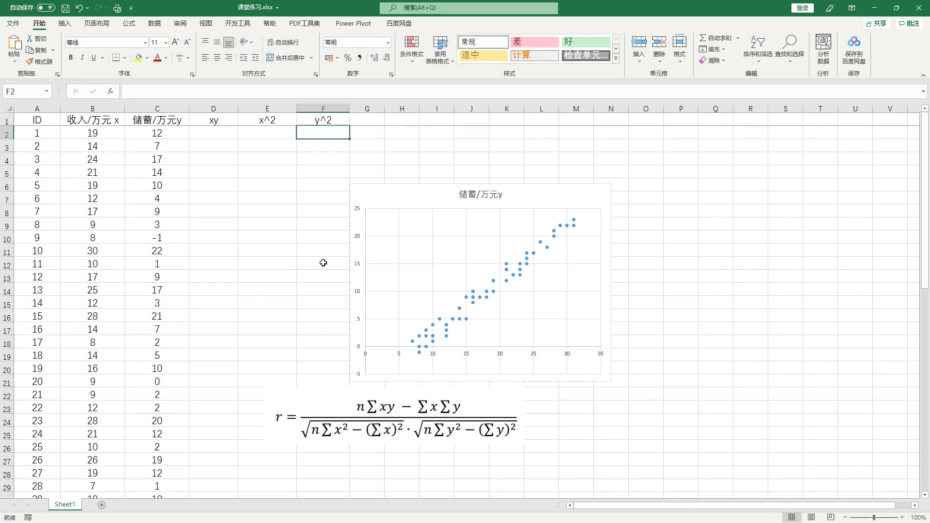
- Enter the formula =B2*C2 in D2 to compute the first xy product
{"action": "left_click", "coordinate": [240, 177]}
{"action": "left_click", "coordinate": [204, 142]}
{"action": "left_click", "coordinate": [211, 136]}
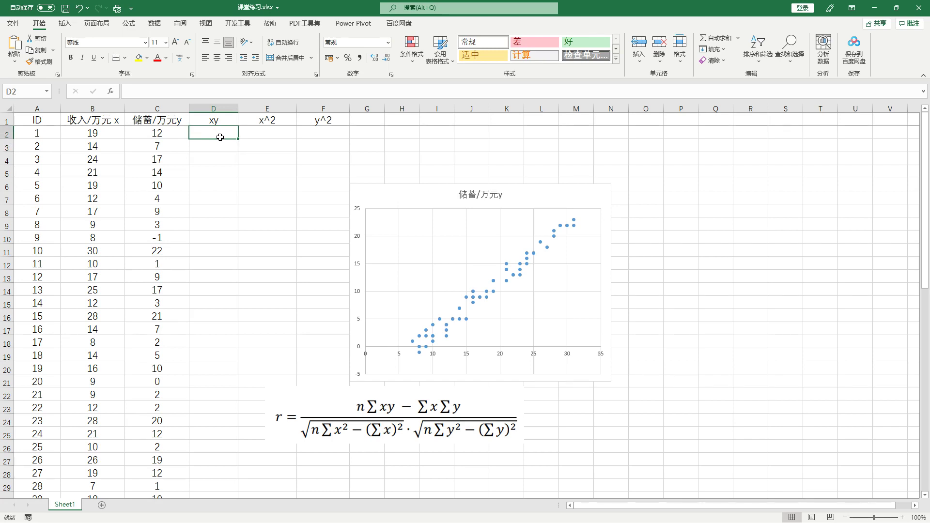
{"action": "type", "text": "="}
{"action": "left_click", "coordinate": [90, 131]}
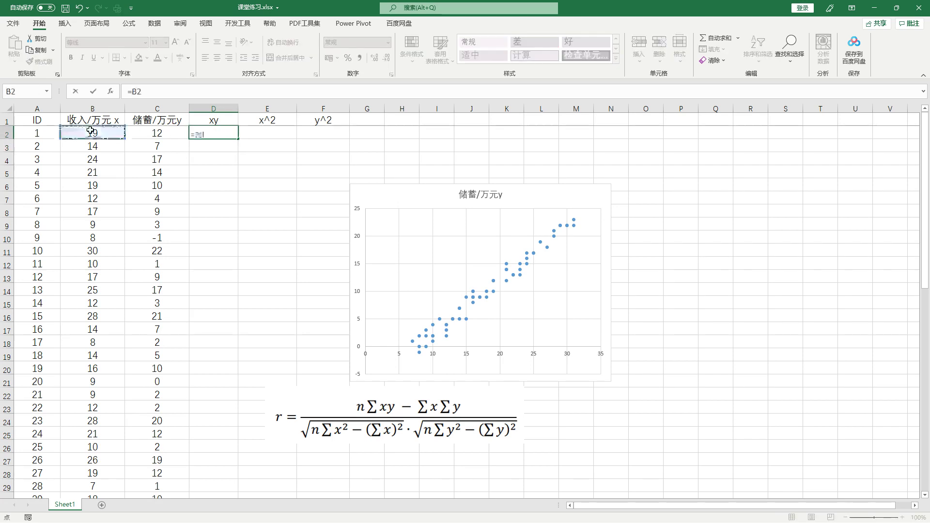
{"action": "type", "text": "*"}
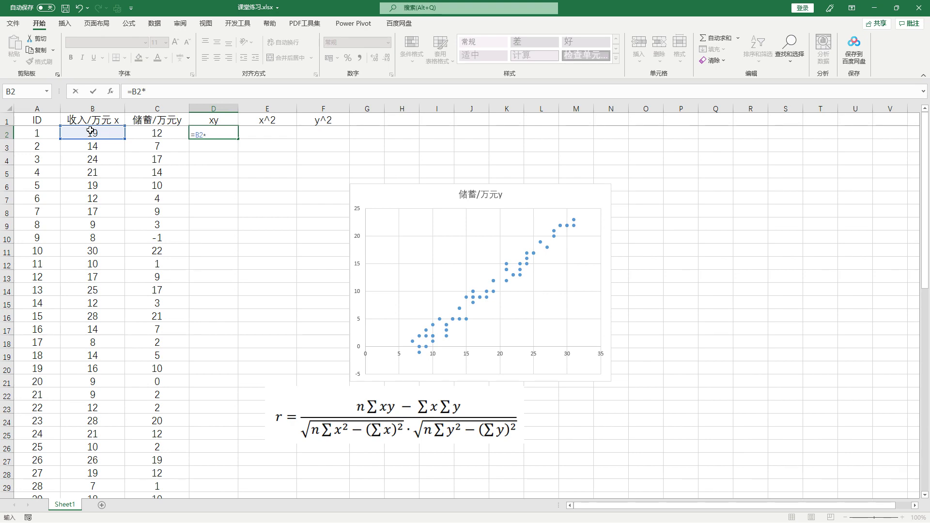
{"action": "type", "text": "y"}
{"action": "key", "text": "BackSpace"}
{"action": "left_click", "coordinate": [147, 133]}
{"action": "key", "text": "Return"}
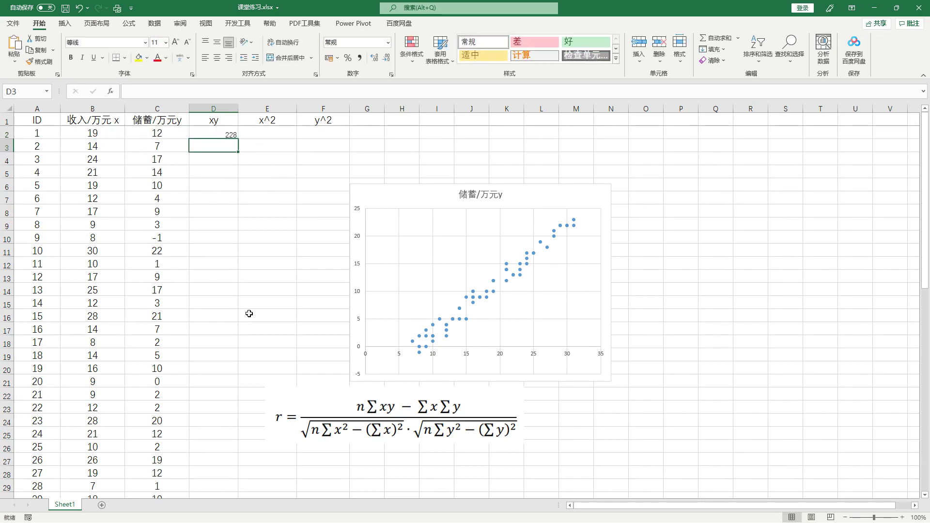
- Set the font size of the whole worksheet to 16
{"action": "scroll", "coordinate": [255, 307], "scroll_direction": "up", "scroll_amount": 2}
{"action": "scroll", "coordinate": [256, 308], "scroll_direction": "up", "scroll_amount": 1}
{"action": "left_click", "coordinate": [292, 261]}
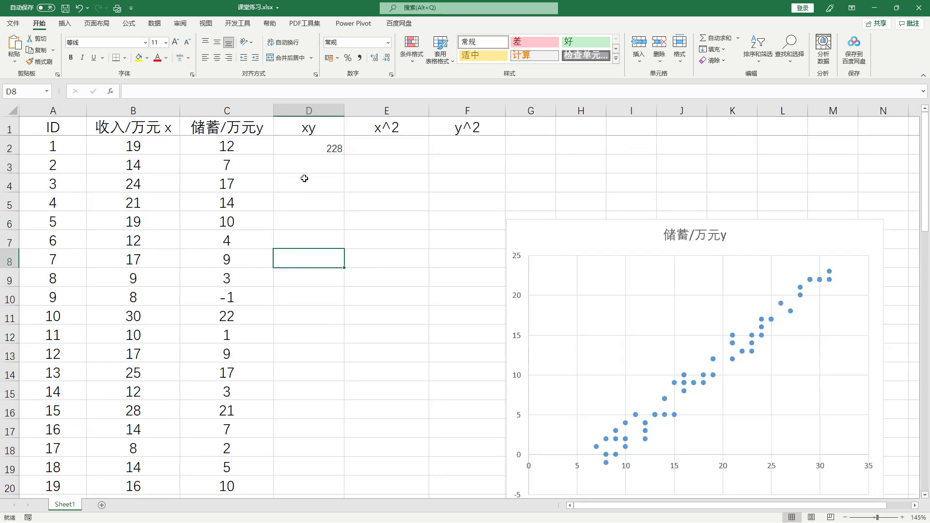
{"action": "left_click", "coordinate": [325, 149]}
{"action": "left_click", "coordinate": [13, 111]}
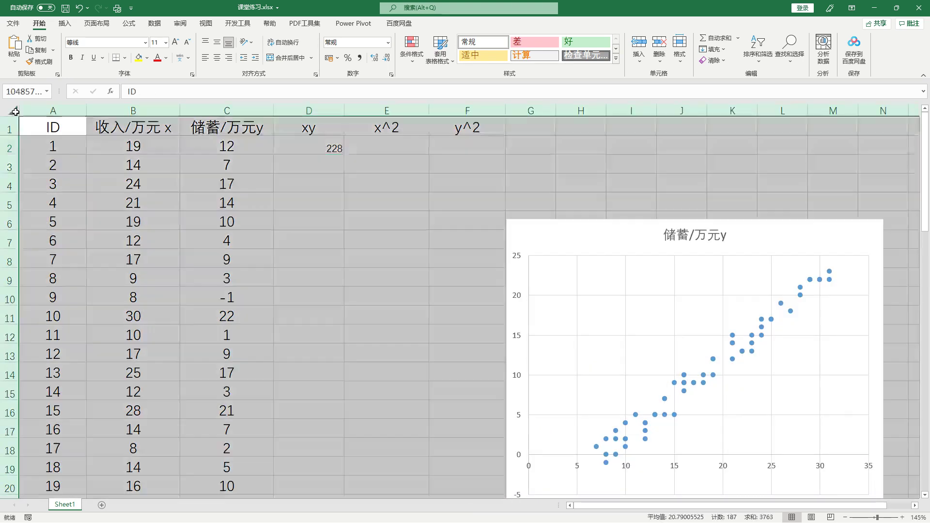
{"action": "left_click", "coordinate": [166, 43]}
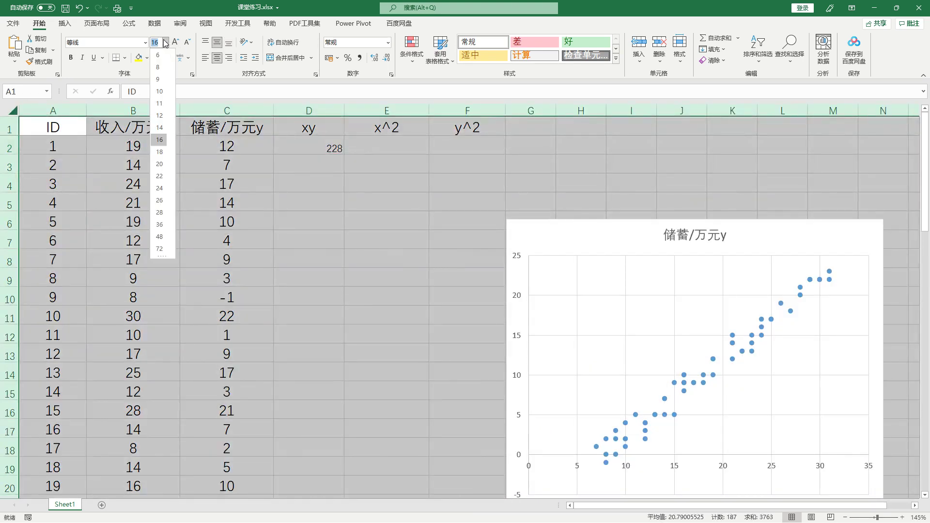
{"action": "left_click", "coordinate": [162, 139]}
{"action": "left_click", "coordinate": [316, 162]}
- Enter the formula =B2^2 in E2 to square the first income value
{"action": "left_click", "coordinate": [403, 147]}
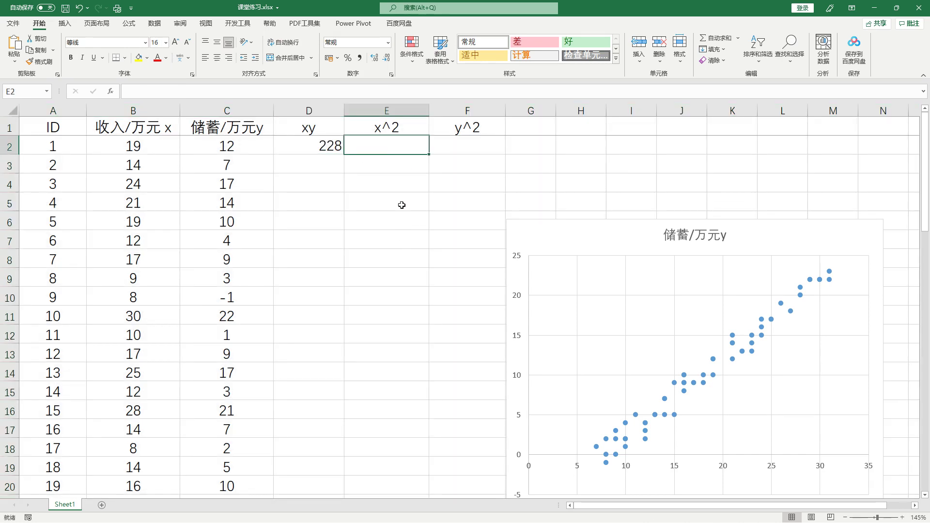
{"action": "type", "text": "="}
{"action": "left_click", "coordinate": [145, 147]}
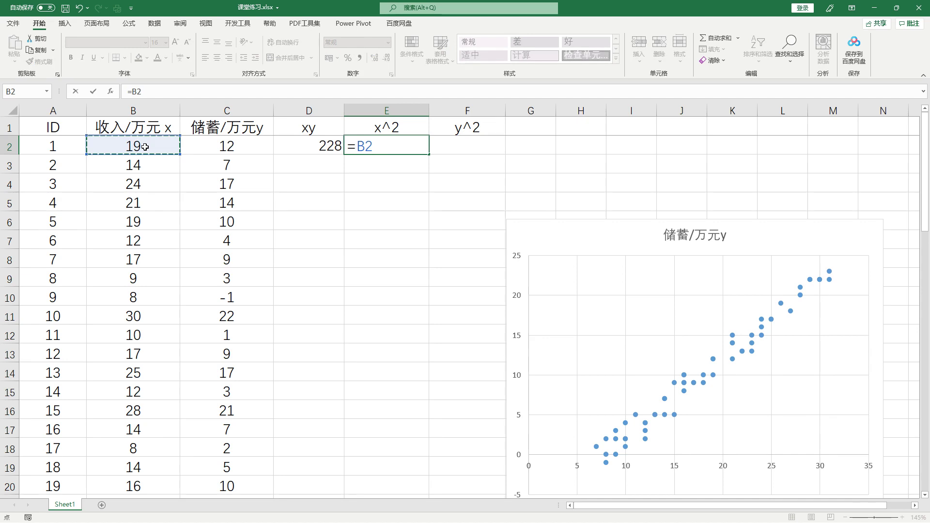
{"action": "type", "text": "^2"}
{"action": "key", "text": "Return"}
- Enter the formula =C2^2 in F2 to square the first savings value
{"action": "left_click", "coordinate": [458, 149]}
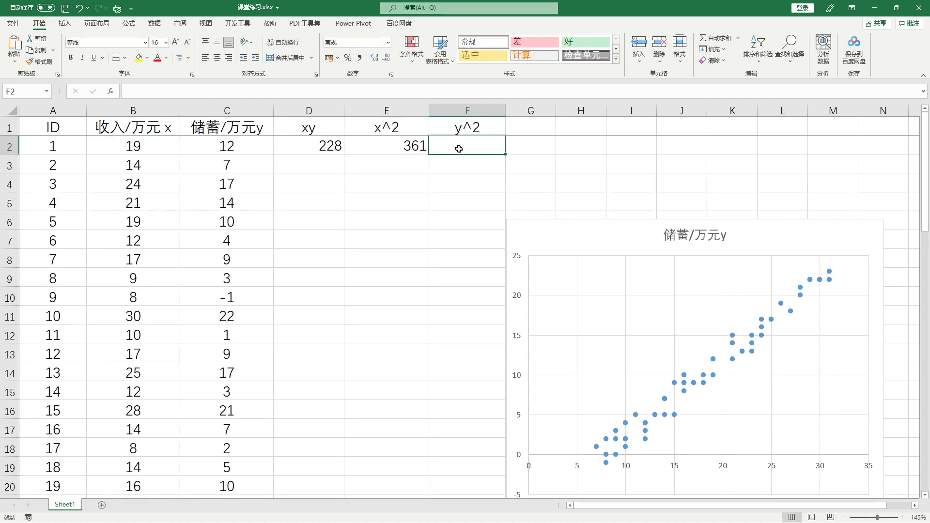
{"action": "type", "text": "="}
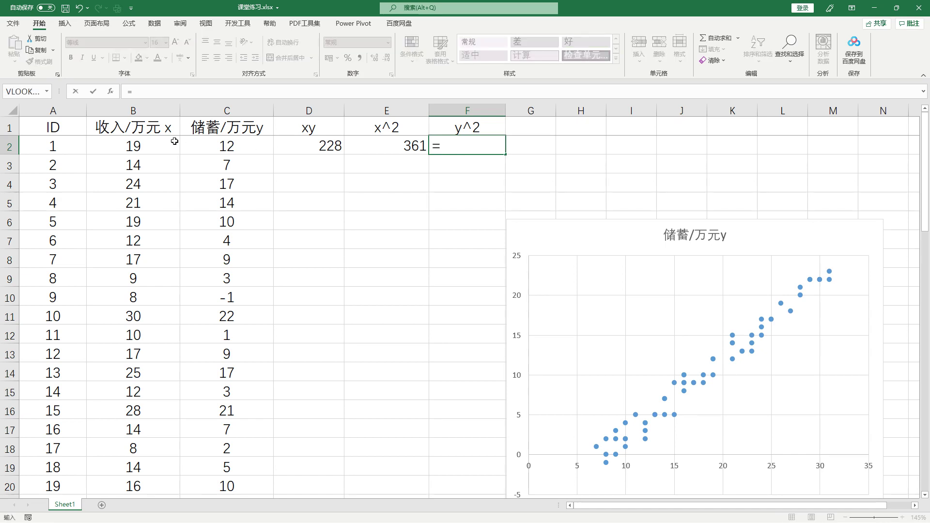
{"action": "left_click", "coordinate": [232, 144]}
{"action": "type", "text": "^2"}
{"action": "key", "text": "Return"}
- Fill the formulas in D2:F2 down through row 61 and go to the end of the data
{"action": "left_click_drag", "start_coordinate": [298, 145], "coordinate": [457, 143]}
{"action": "double_click", "coordinate": [506, 155]}
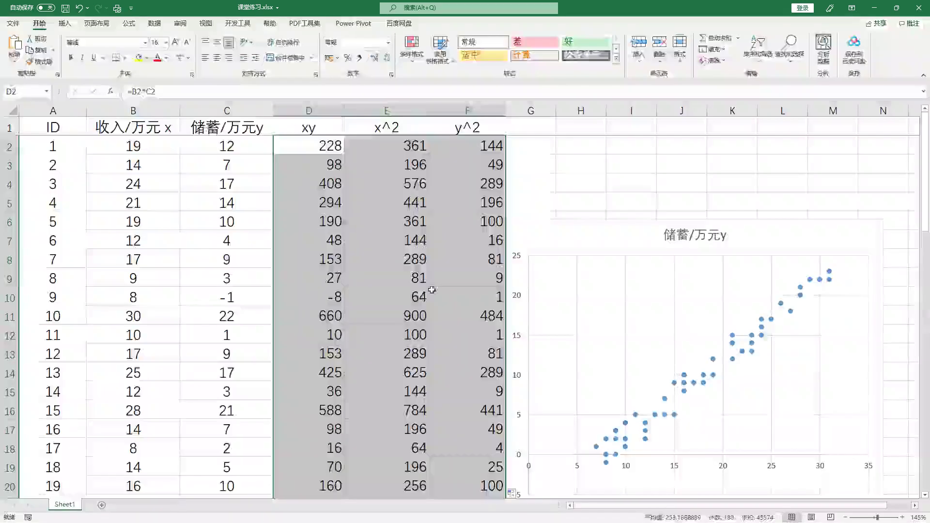
{"action": "left_click", "coordinate": [415, 296]}
{"action": "key", "text": "ctrl+Down"}
{"action": "scroll", "coordinate": [415, 296], "scroll_direction": "down", "scroll_amount": 3}
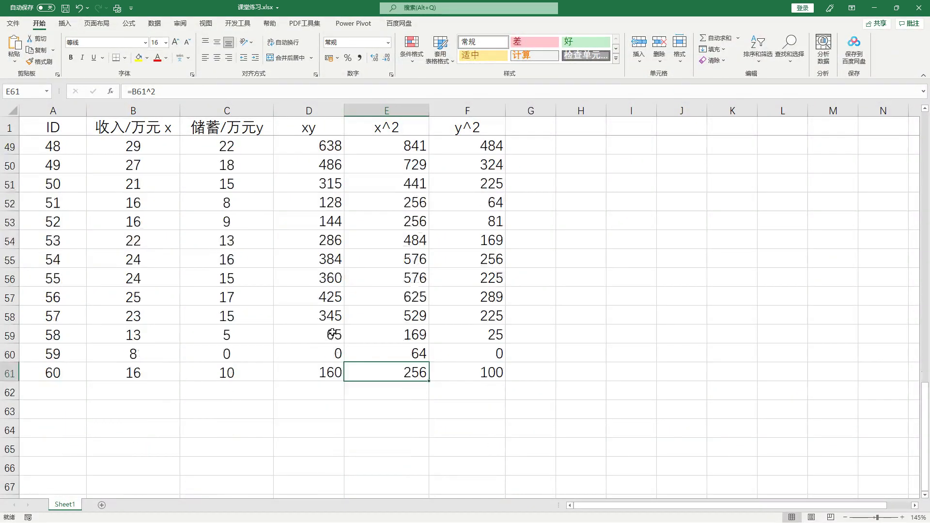
- Copy the picture of the r formula and paste it beside the last data rows, in the empty area beyond column F
{"action": "scroll", "coordinate": [335, 351], "scroll_direction": "up", "scroll_amount": 1}
{"action": "scroll", "coordinate": [407, 352], "scroll_direction": "up", "scroll_amount": 15}
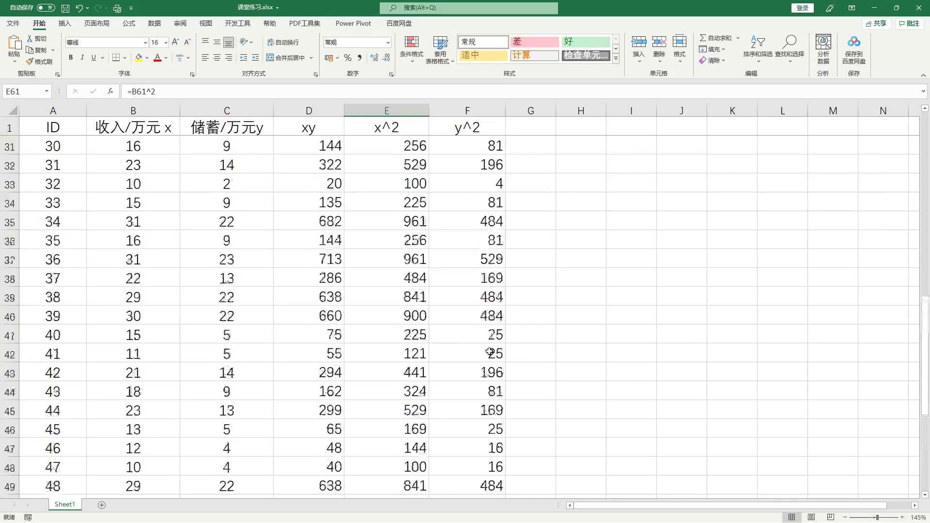
{"action": "scroll", "coordinate": [531, 393], "scroll_direction": "down", "scroll_amount": 3}
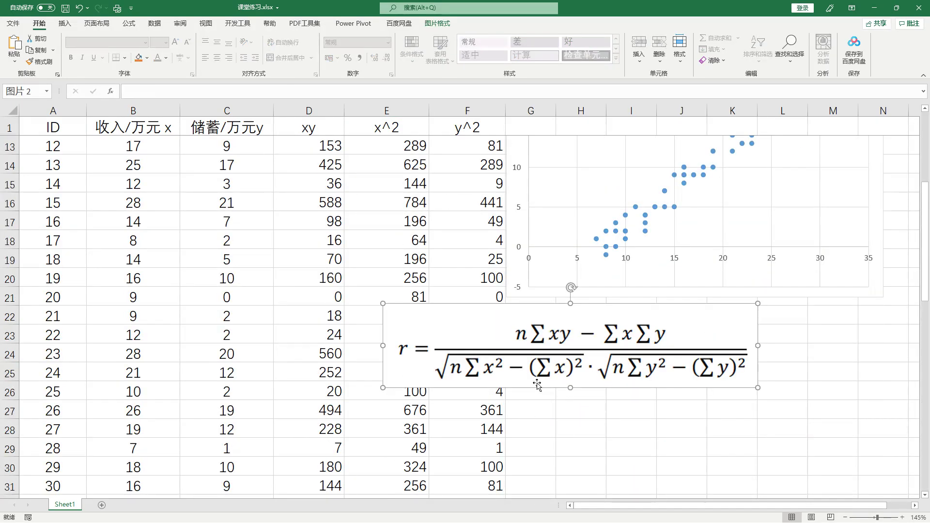
{"action": "scroll", "coordinate": [531, 393], "scroll_direction": "down", "scroll_amount": 8}
{"action": "scroll", "coordinate": [528, 390], "scroll_direction": "down", "scroll_amount": 6}
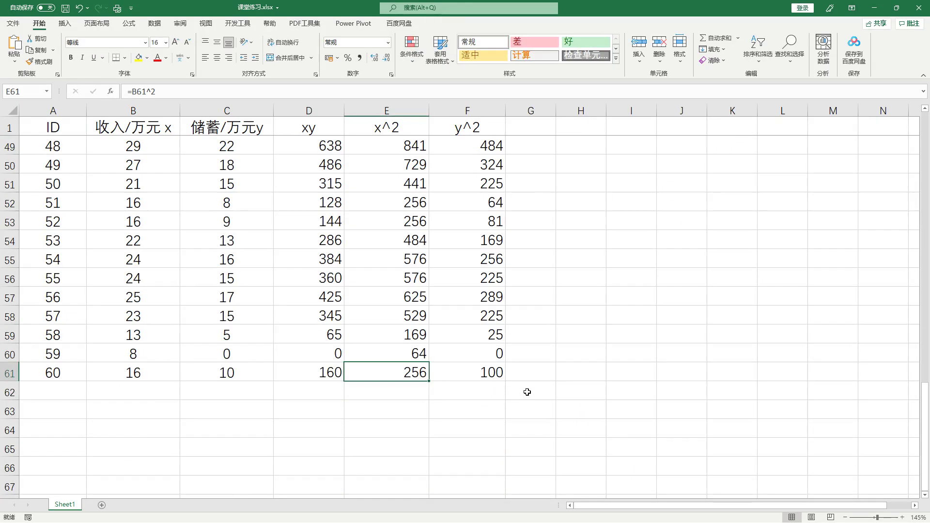
{"action": "left_click", "coordinate": [543, 299]}
{"action": "key", "text": "ctrl+v"}
{"action": "left_click_drag", "start_coordinate": [605, 367], "coordinate": [623, 318]}
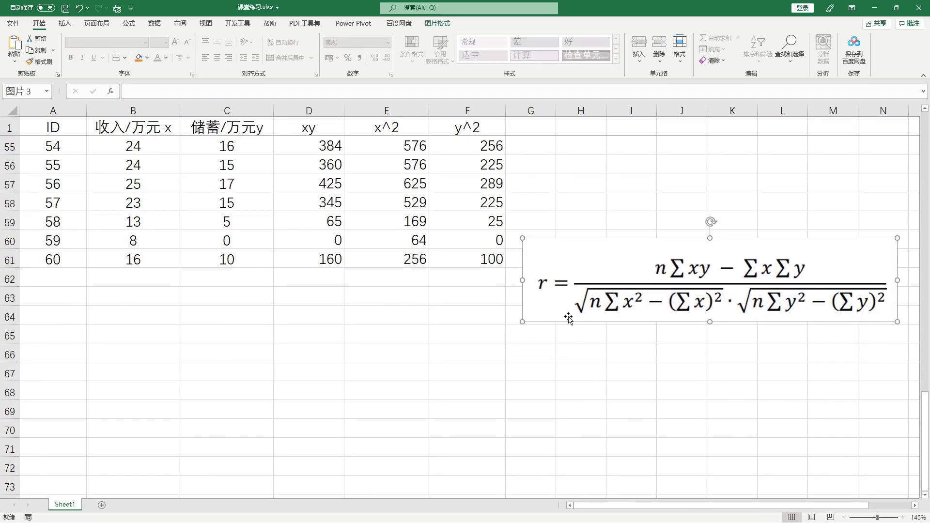
- Enter the label 求和 in A63, below the ID column
{"action": "left_click", "coordinate": [61, 305]}
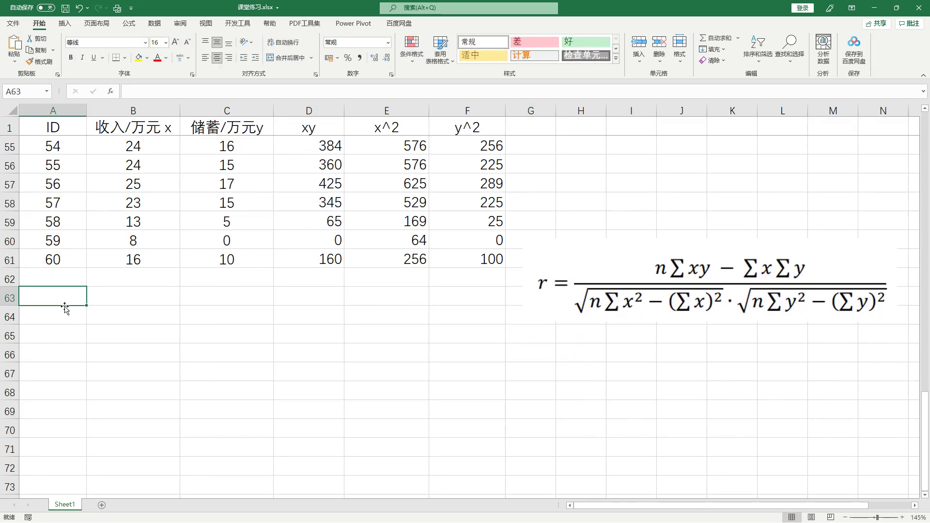
{"action": "type", "text": "qiu"}
{"action": "key", "text": "BackSpace"}
{"action": "key", "text": "BackSpace"}
{"action": "key", "text": "BackSpace"}
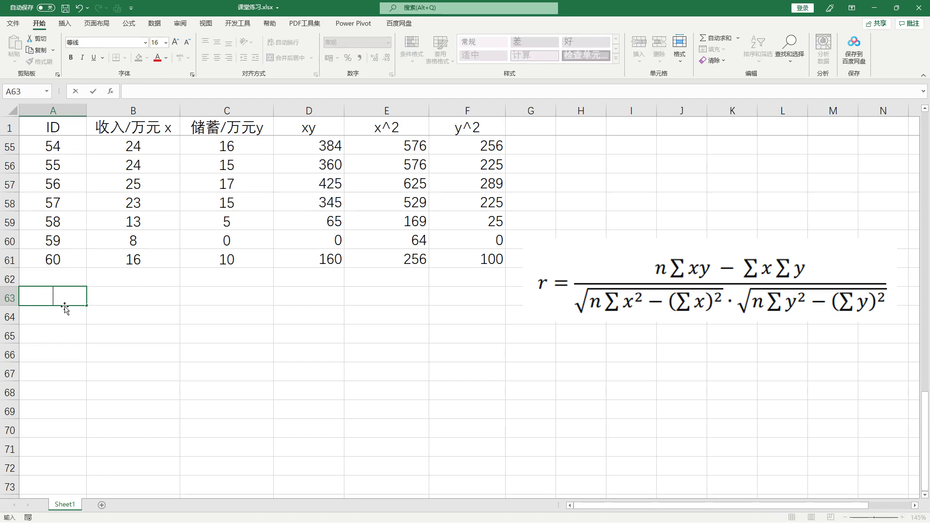
{"action": "type", "text": "qiuhe"}
{"action": "key", "text": "BackSpace"}
{"action": "key", "text": "BackSpace"}
{"action": "key", "text": "BackSpace"}
{"action": "key", "text": "BackSpace"}
{"action": "key", "text": "BackSpace"}
{"action": "type", "text": "qih"}
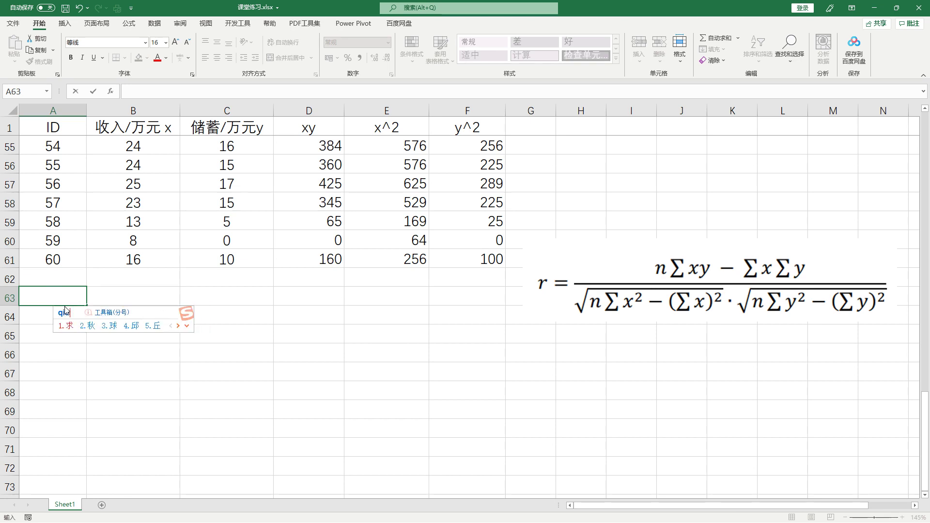
{"action": "key", "text": "space"}
{"action": "key", "text": "Return"}
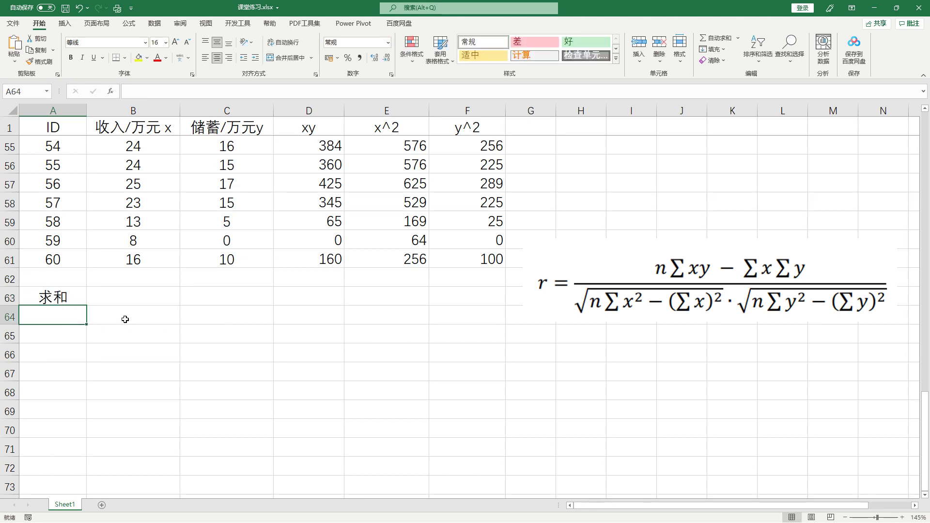
- Enter =SUM(B2:B61) in B63 and fill it across to F63
{"action": "left_click", "coordinate": [160, 298]}
{"action": "type", "text": "="}
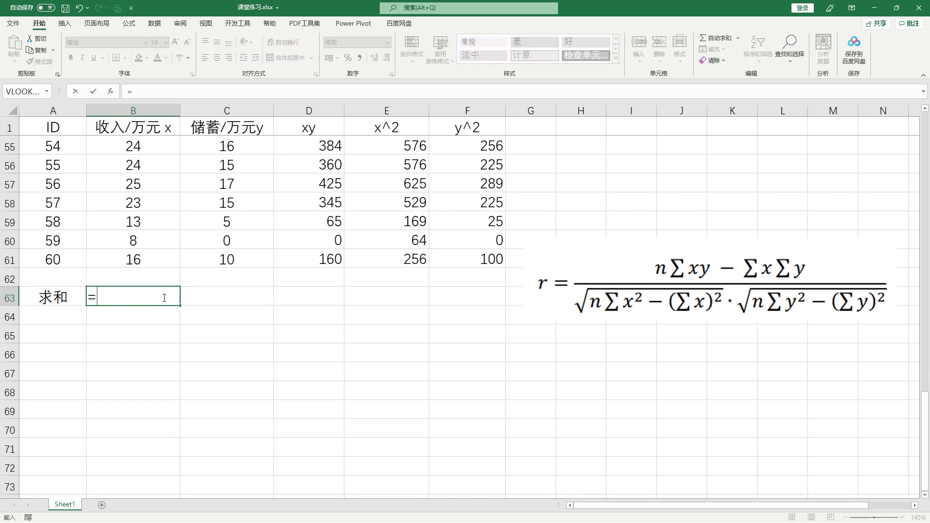
{"action": "type", "text": "sum"}
{"action": "key", "text": "Return"}
{"action": "type", "text": "("}
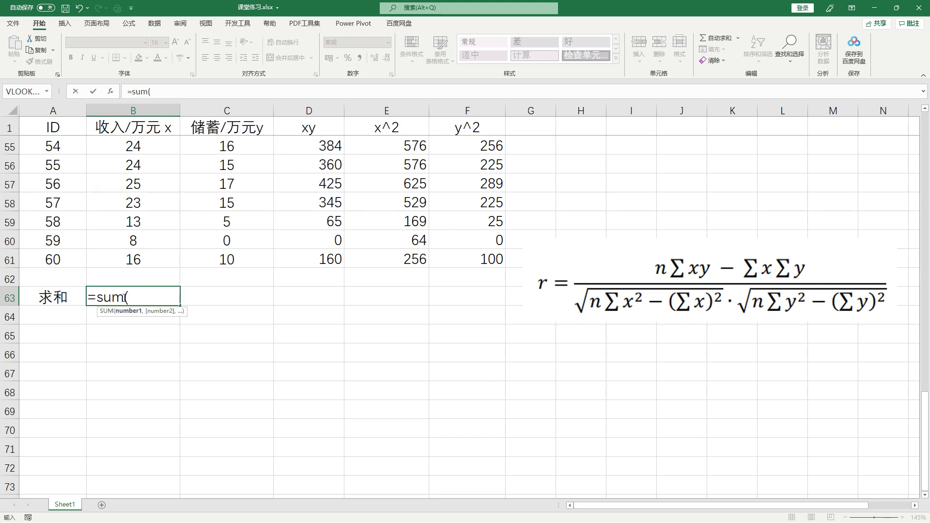
{"action": "left_click", "coordinate": [141, 260]}
{"action": "key", "text": "ctrl+shift+Up"}
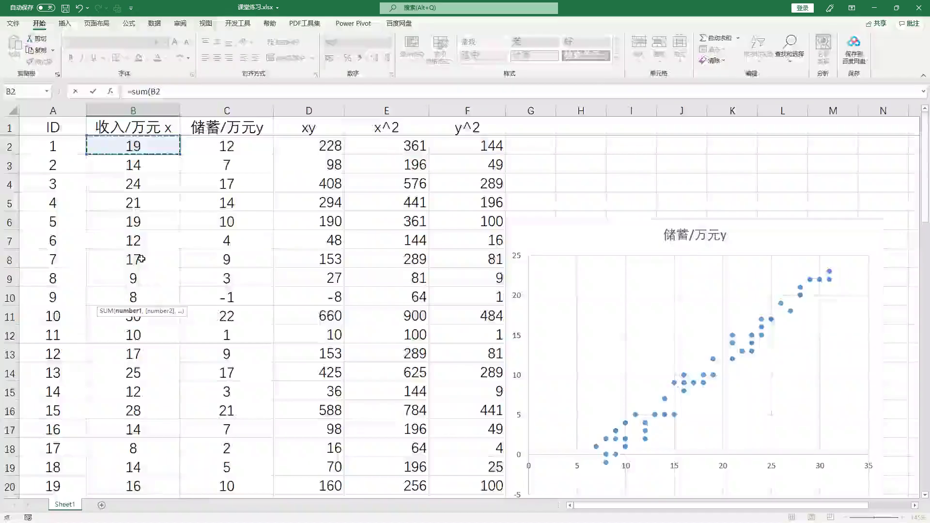
{"action": "scroll", "coordinate": [140, 259], "scroll_direction": "down", "scroll_amount": 14}
{"action": "scroll", "coordinate": [140, 260], "scroll_direction": "down", "scroll_amount": 3}
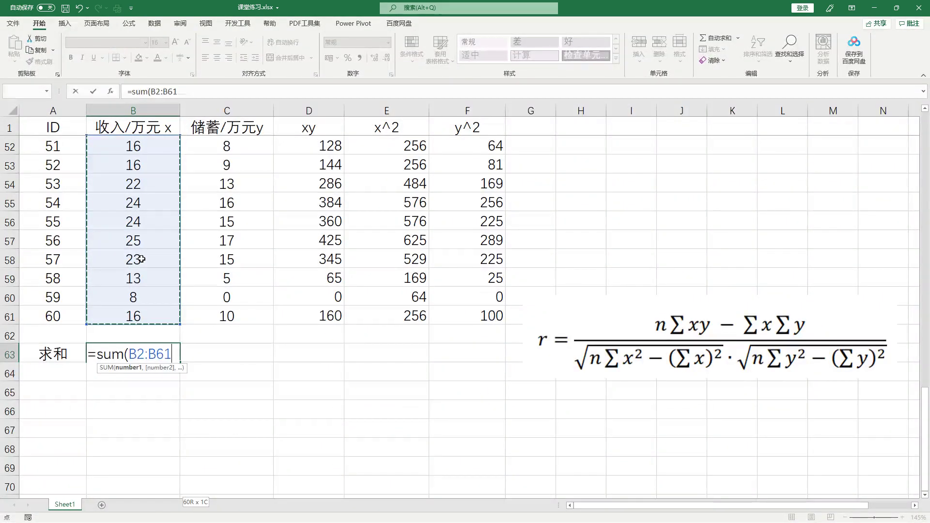
{"action": "key", "text": "Return"}
{"action": "left_click", "coordinate": [157, 353]}
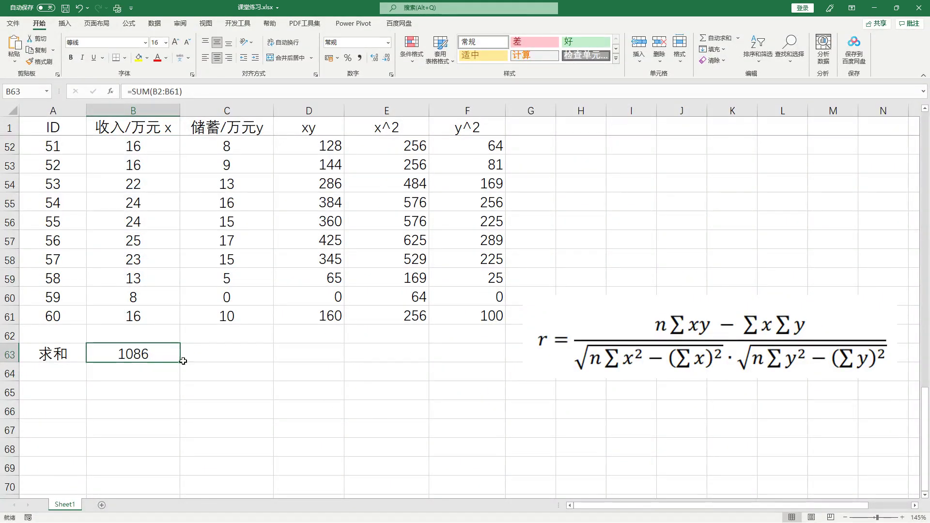
{"action": "left_click_drag", "start_coordinate": [181, 363], "coordinate": [475, 346]}
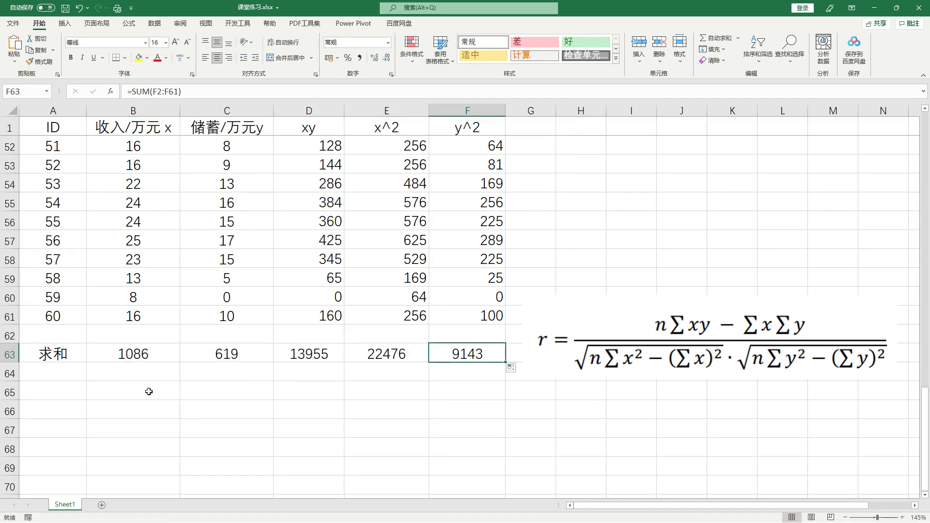
- Enter the label 计算相关系数 in A65
{"action": "left_click", "coordinate": [53, 389]}
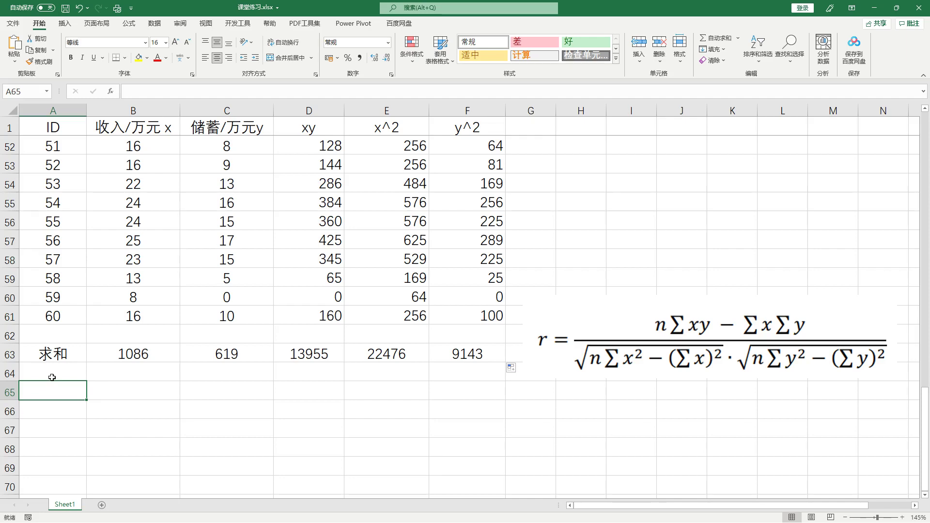
{"action": "type", "text": "jisua"}
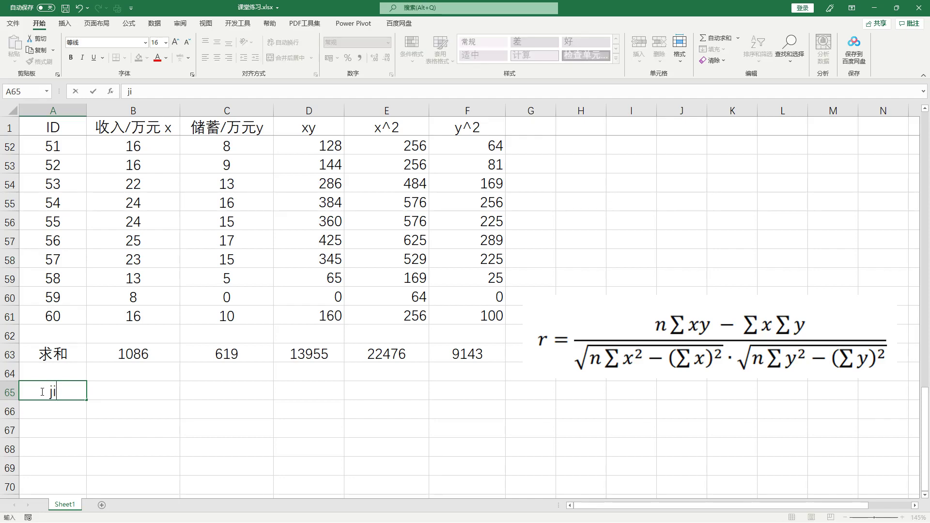
{"action": "key", "text": "BackSpace"}
{"action": "key", "text": "BackSpace"}
{"action": "key", "text": "BackSpace"}
{"action": "key", "text": "BackSpace"}
{"action": "key", "text": "BackSpace"}
{"action": "type", "text": "计算相关系数"}
{"action": "key", "text": "Return"}
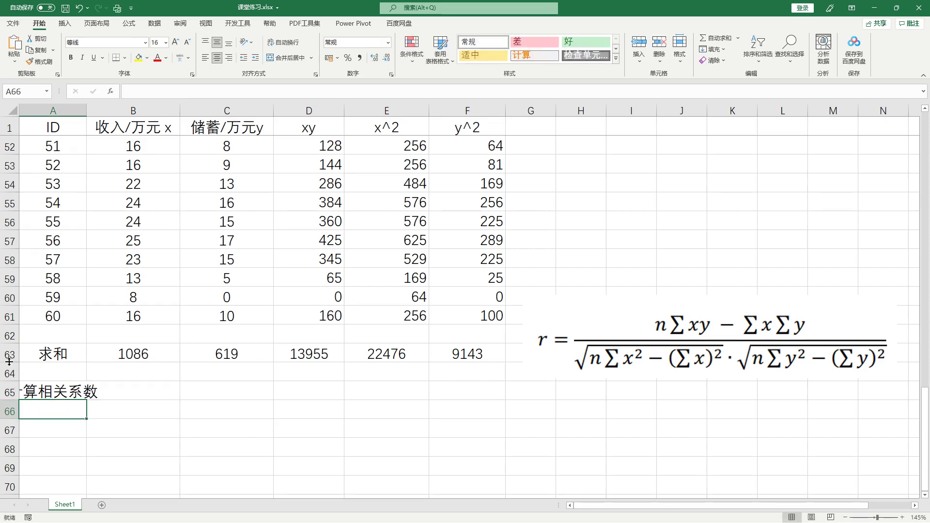
- Widen column A to fit the 计算相关系数 label and move the formula picture so that it is fully in view
{"action": "left_click_drag", "start_coordinate": [86, 111], "coordinate": [120, 110]}
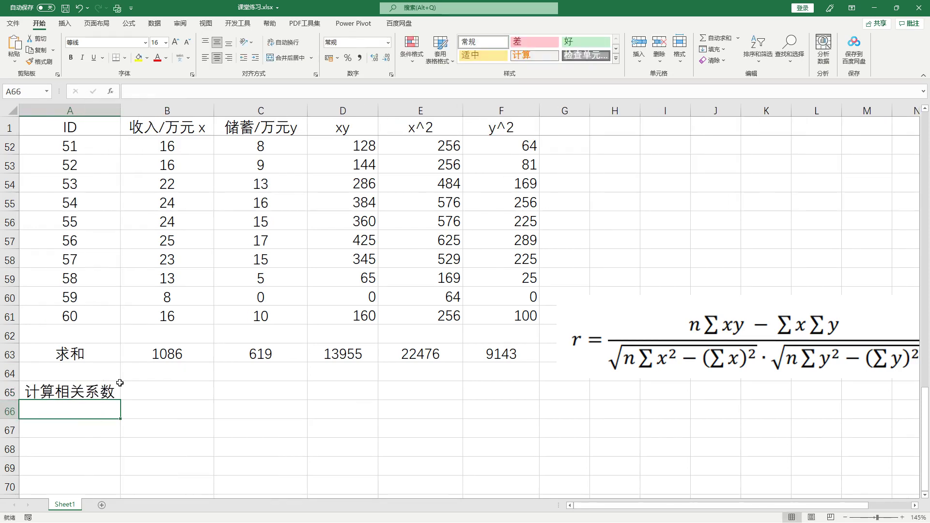
{"action": "left_click_drag", "start_coordinate": [584, 370], "coordinate": [584, 345]}
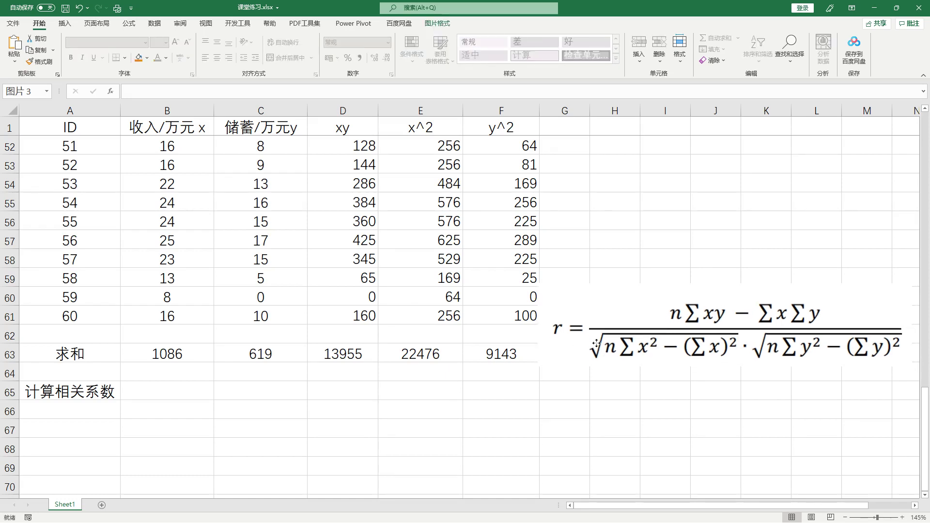
{"action": "left_click", "coordinate": [594, 429]}
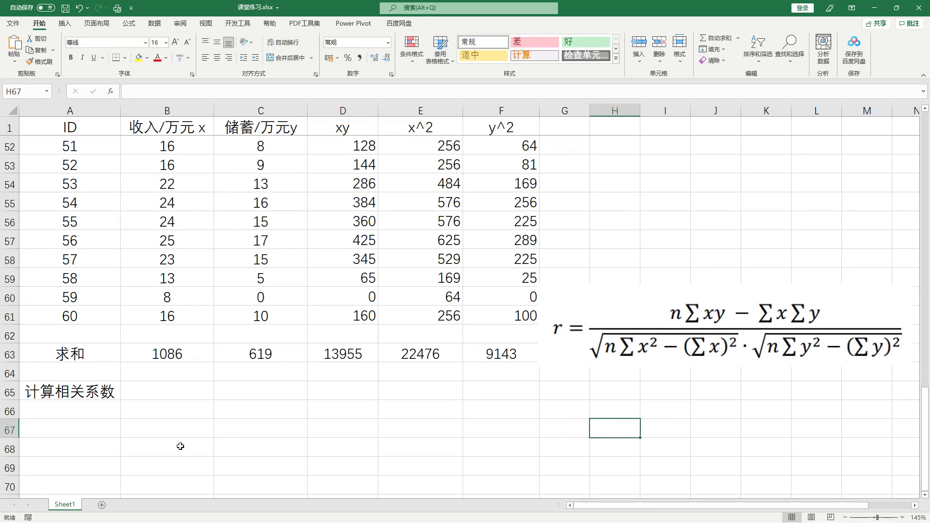
- Enter the numerator of r in B65 as =(60*D63-B63*C63)
{"action": "left_click", "coordinate": [179, 406]}
{"action": "left_click", "coordinate": [184, 388]}
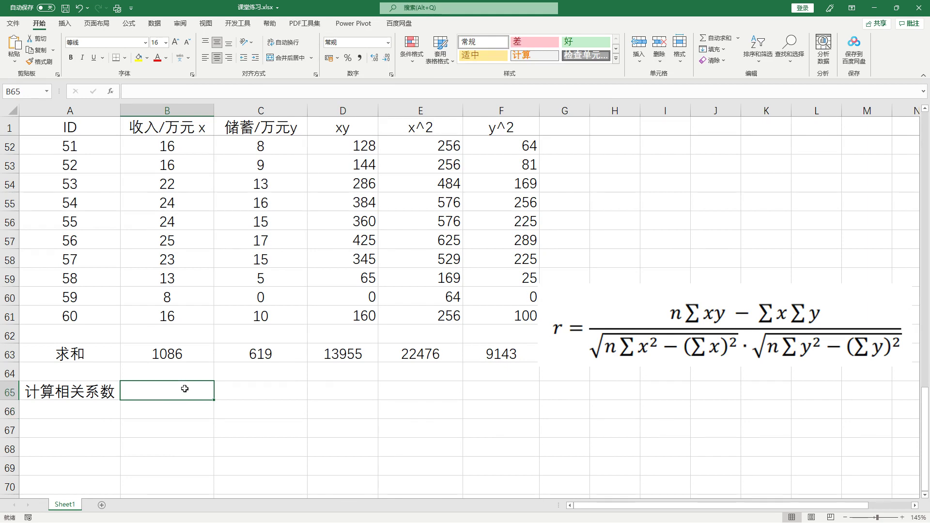
{"action": "type", "text": "="}
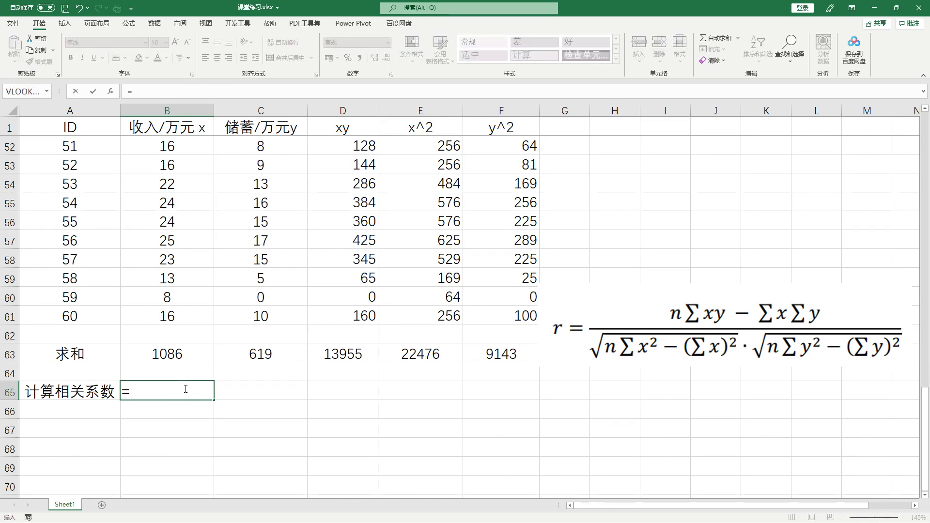
{"action": "type", "text": "（）"}
{"action": "key", "text": "BackSpace"}
{"action": "key", "text": "BackSpace"}
{"action": "type", "text": "()"}
{"action": "left_click", "coordinate": [136, 393]}
{"action": "type", "text": "60*"}
{"action": "left_click_drag", "start_coordinate": [311, 343], "coordinate": [382, 366]}
{"action": "left_click", "coordinate": [351, 355]}
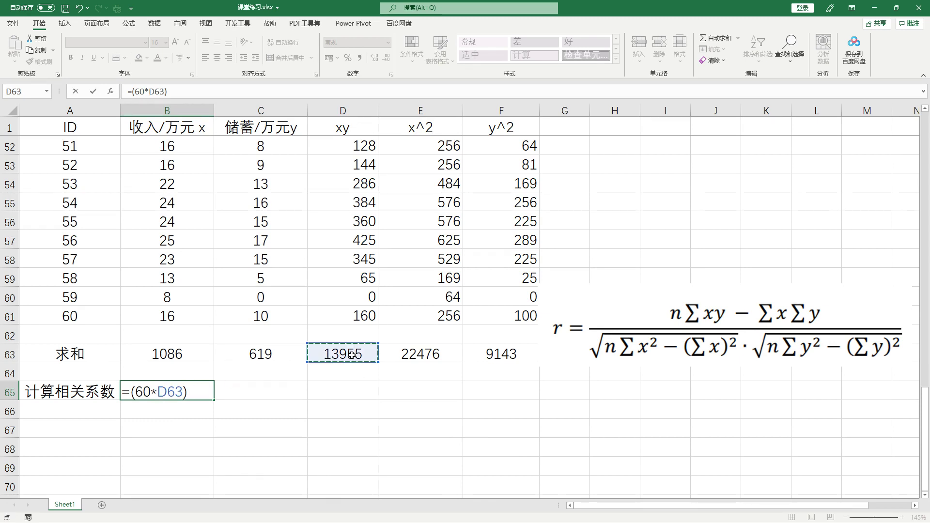
{"action": "type", "text": "-"}
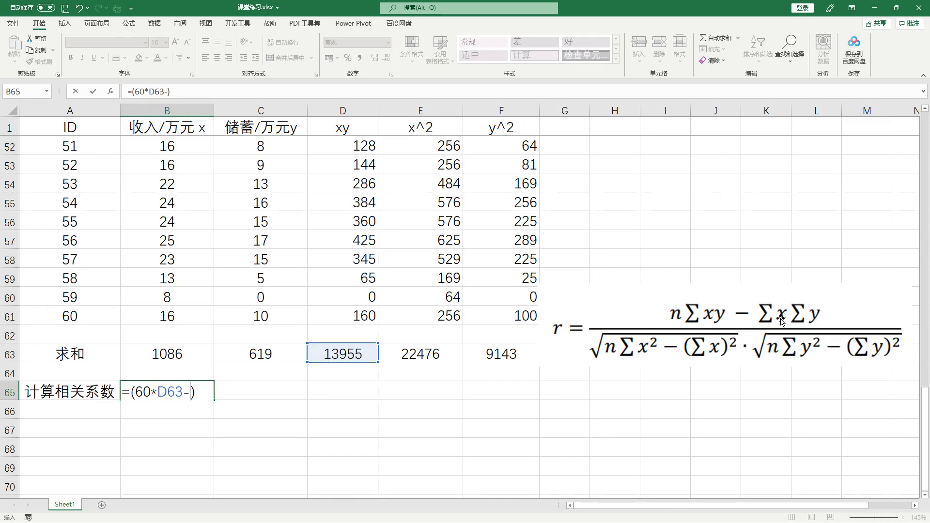
{"action": "left_click", "coordinate": [172, 352]}
{"action": "type", "text": "*"}
{"action": "left_click", "coordinate": [271, 352]}
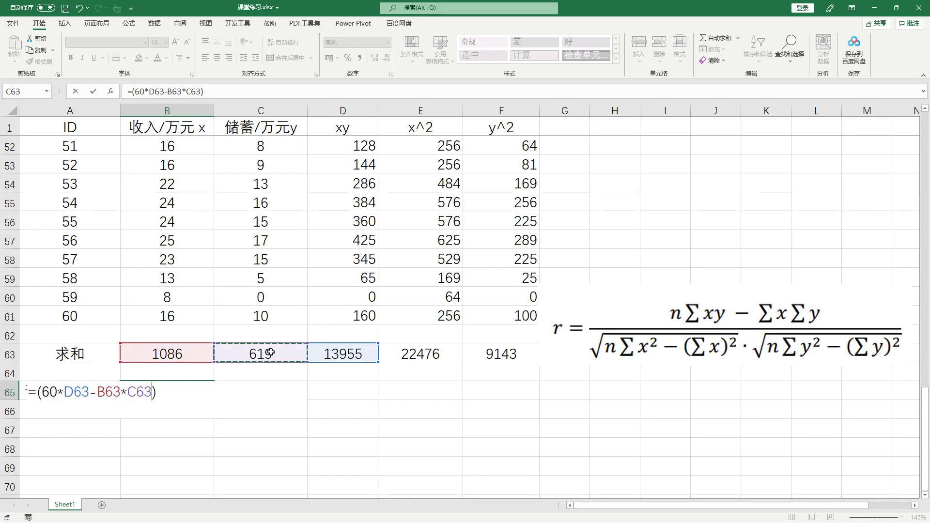
{"action": "key", "text": "Return"}
- Extend the formula in B65 with a bracketed denominator that starts with the square root of the x^2 term, /(SQRT(60*E63)
{"action": "double_click", "coordinate": [191, 392]}
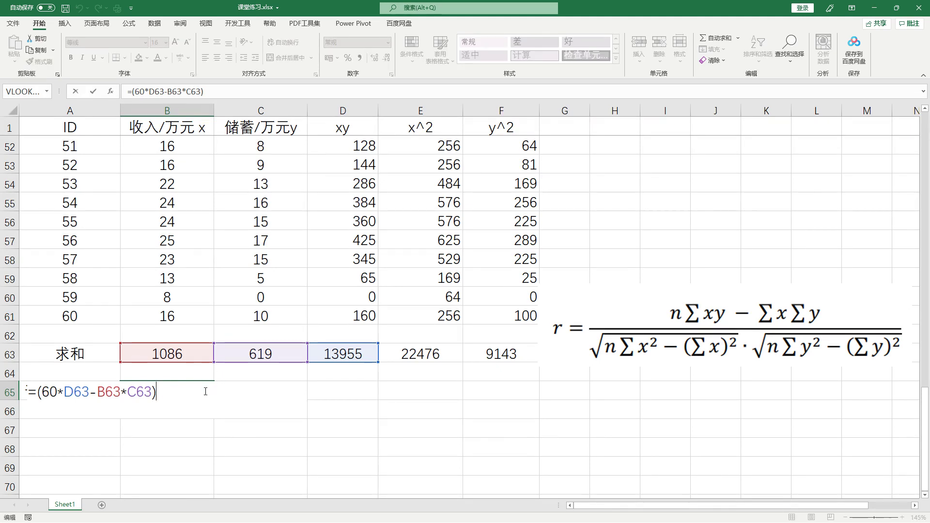
{"action": "type", "text": "/"}
{"action": "type", "text": "()"}
{"action": "type", "text": "sq"}
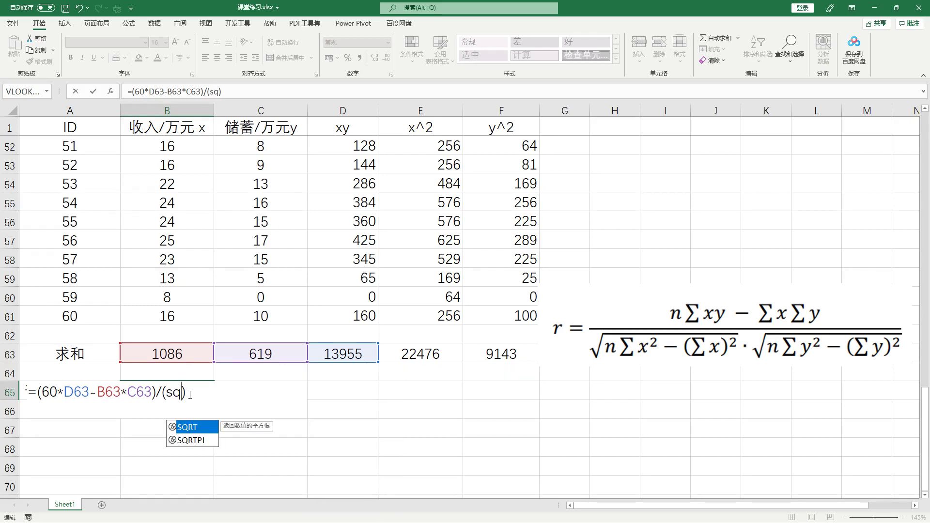
{"action": "key", "text": "Tab"}
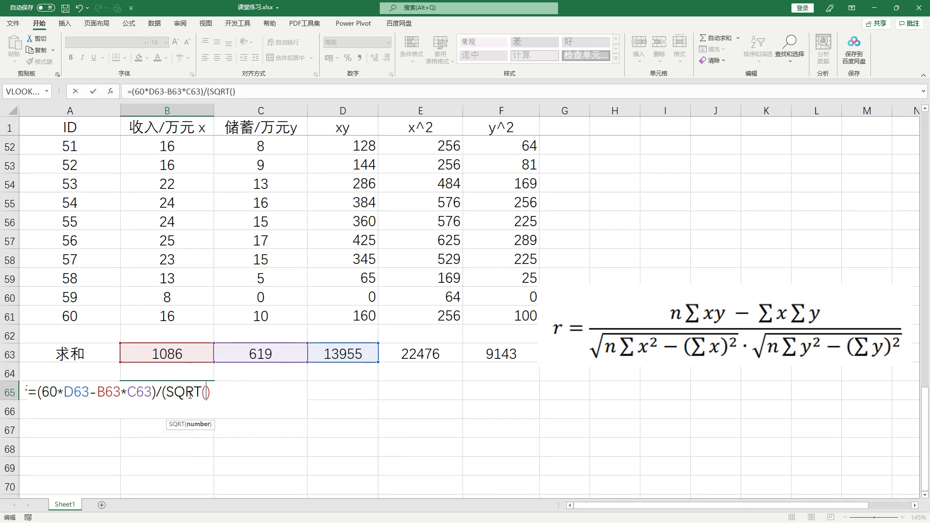
{"action": "type", "text": "60*"}
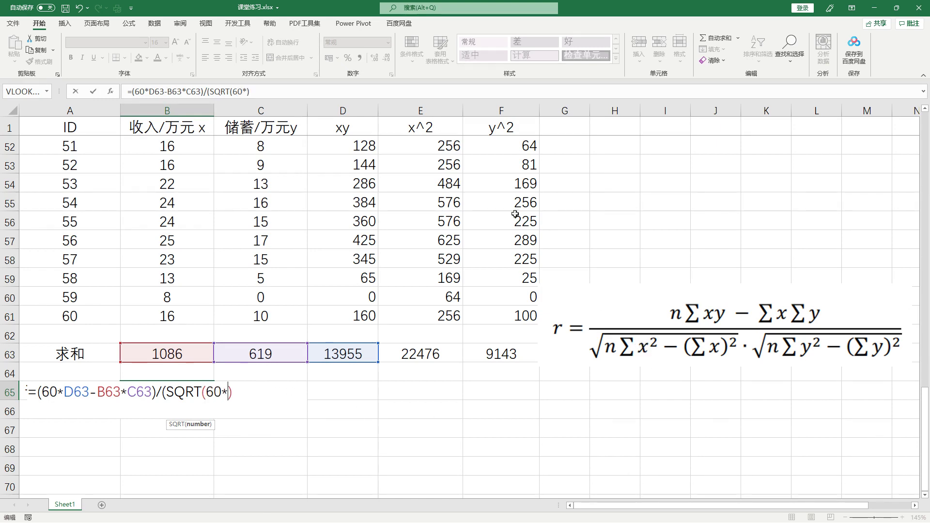
{"action": "left_click", "coordinate": [426, 350]}
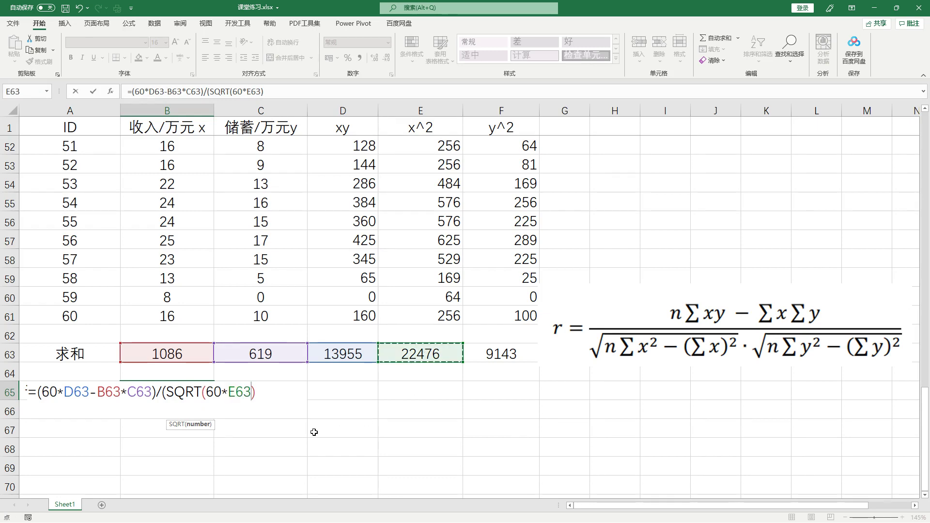
- Continue the denominator in B65 by subtracting the squared income sum, -B63^2, and adding a closing bracket
{"action": "left_click", "coordinate": [270, 392]}
{"action": "type", "text": "-"}
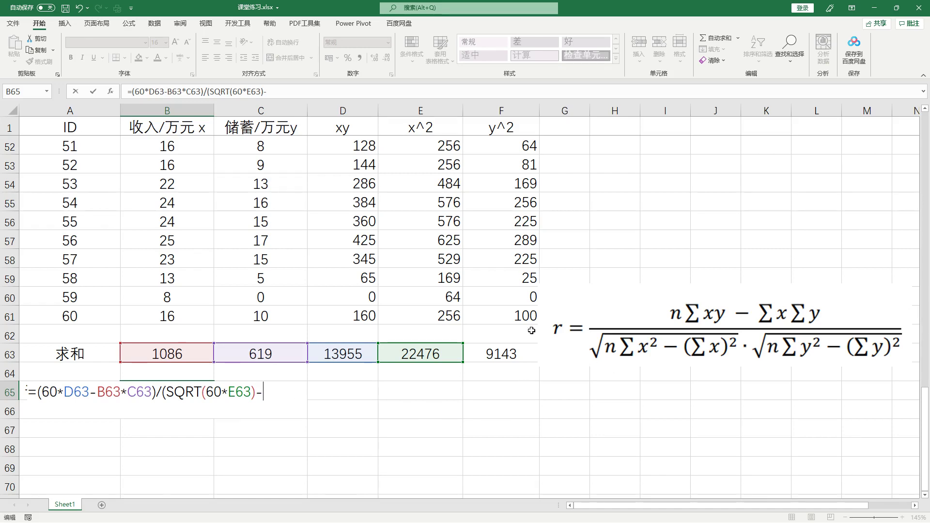
{"action": "left_click", "coordinate": [165, 354]}
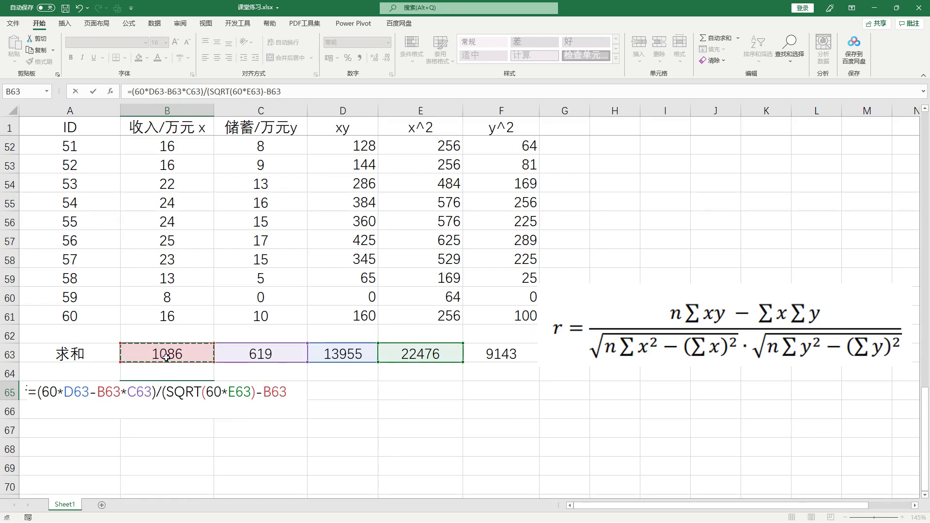
{"action": "type", "text": "^2"}
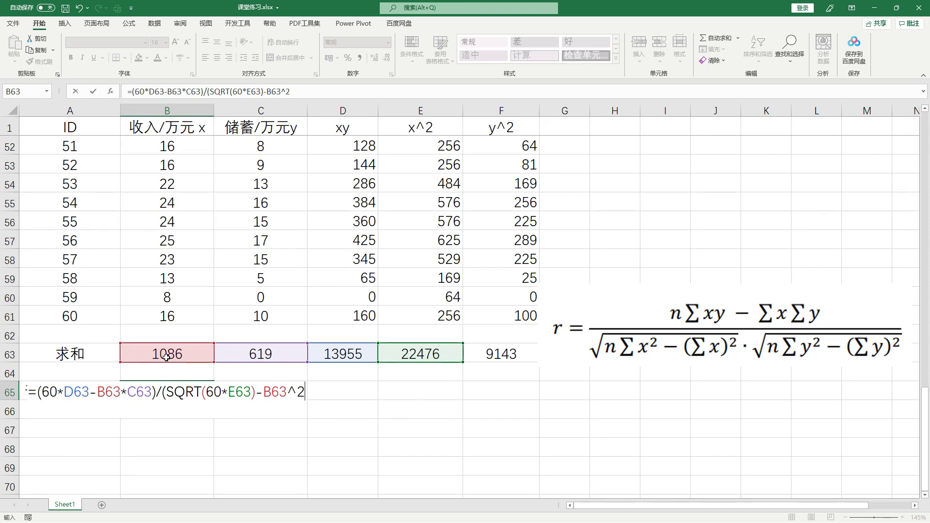
{"action": "type", "text": ")"}
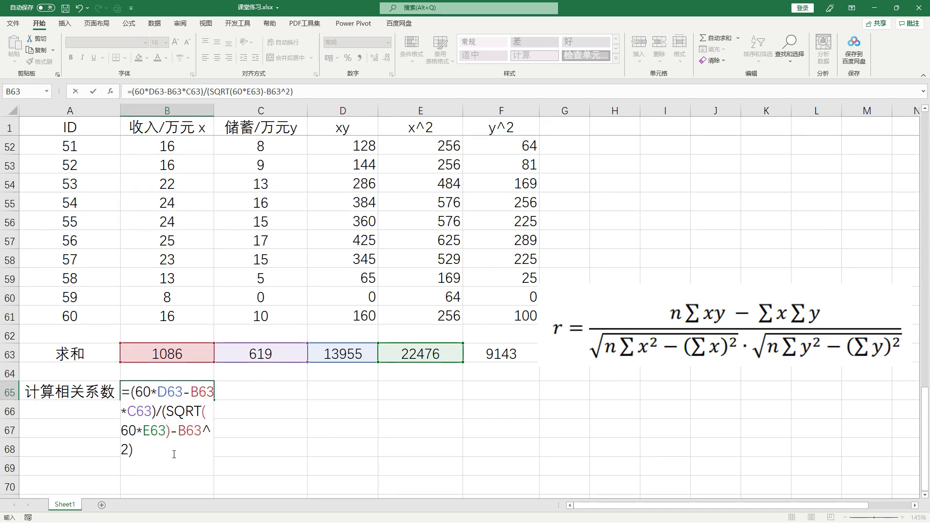
- Remove the bracket after E63 in the B65 formula so the first square root covers 60*E63-B63^2, and append a multiplication sign
{"action": "type", "text": "*"}
{"action": "left_click", "coordinate": [170, 433]}
{"action": "key", "text": "BackSpace"}
{"action": "left_click", "coordinate": [169, 442]}
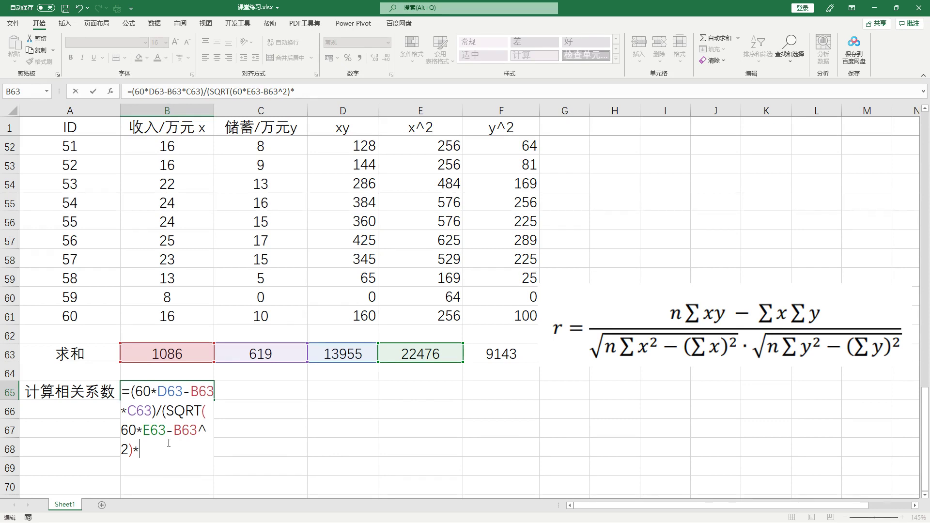
- Complete the denominator in B65 with the second square root, SQRT(60*F63-C63^2), close the outer bracket and enter the formula
{"action": "type", "text": "s"}
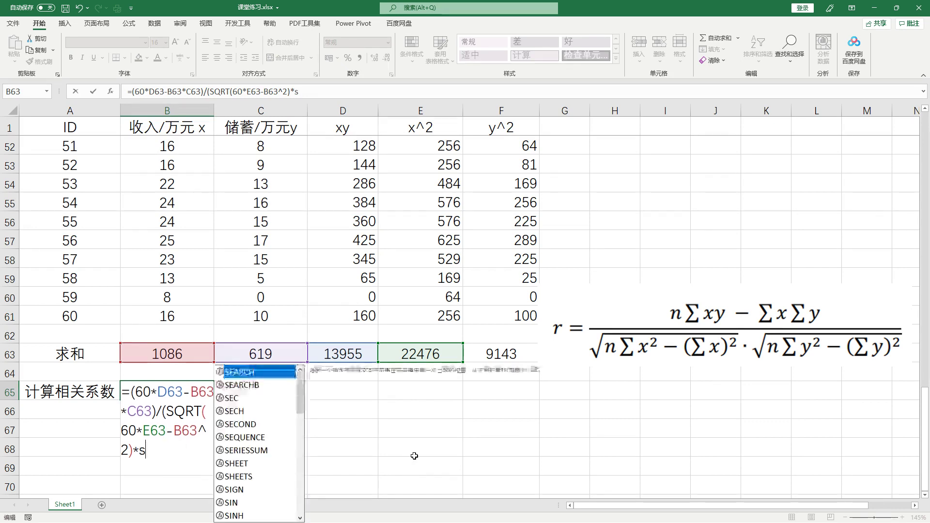
{"action": "type", "text": "qrt"}
{"action": "key", "text": "Tab"}
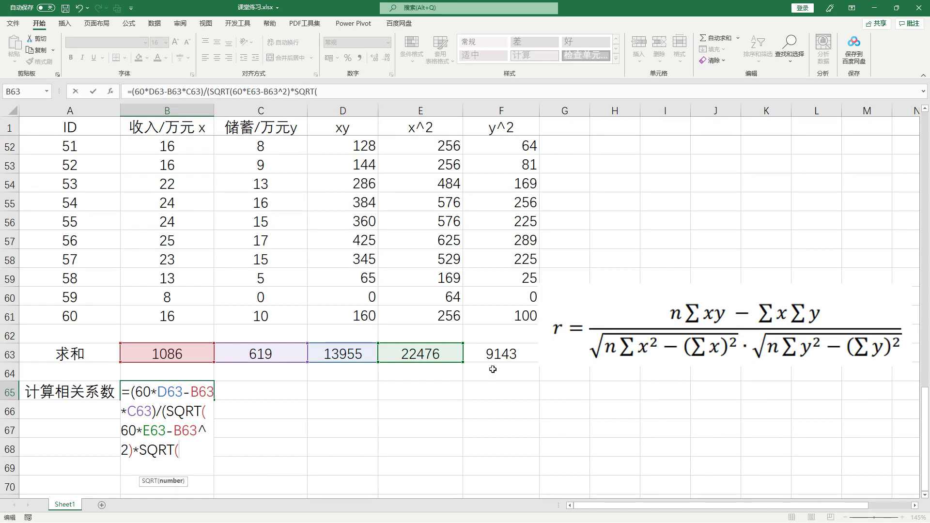
{"action": "type", "text": "60*"}
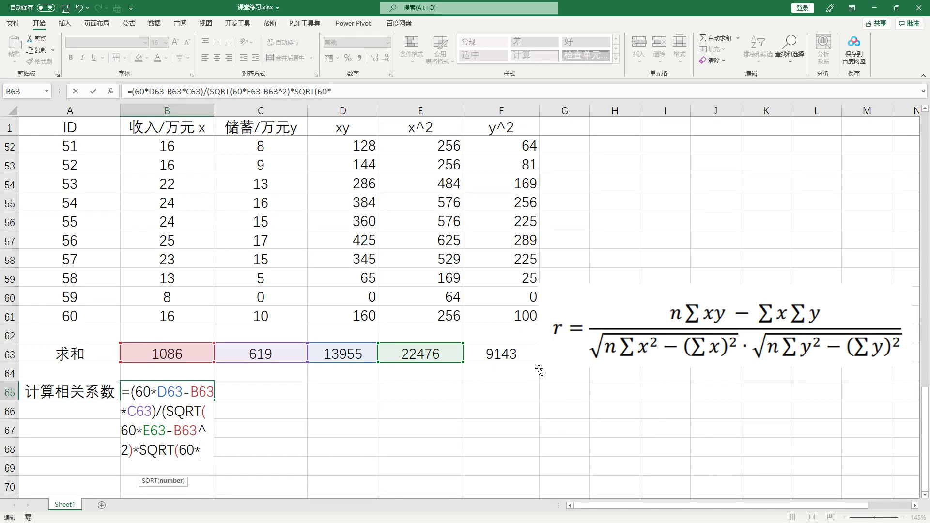
{"action": "left_click", "coordinate": [501, 358]}
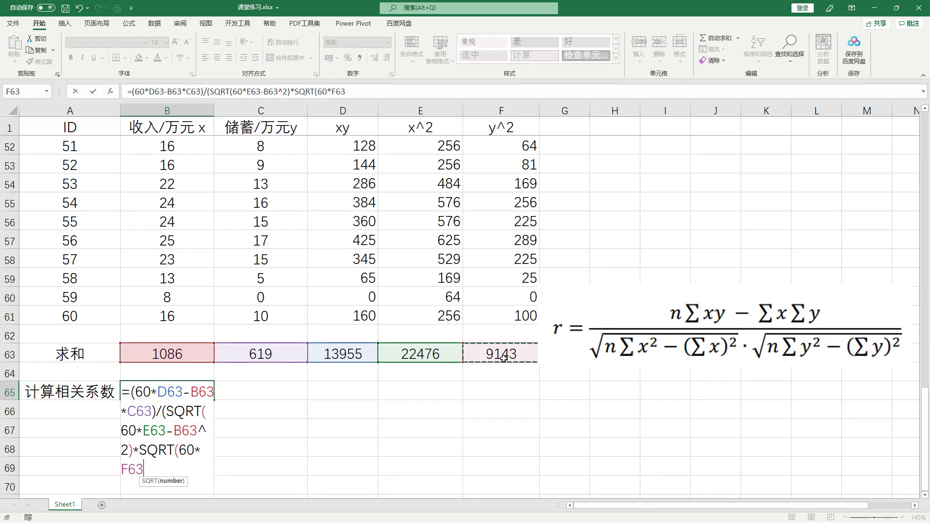
{"action": "type", "text": "-"}
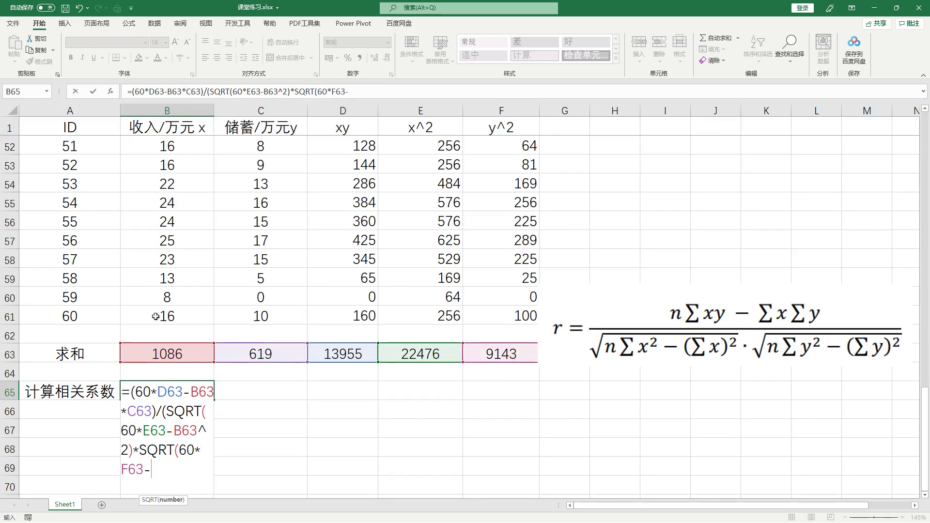
{"action": "left_click", "coordinate": [260, 354]}
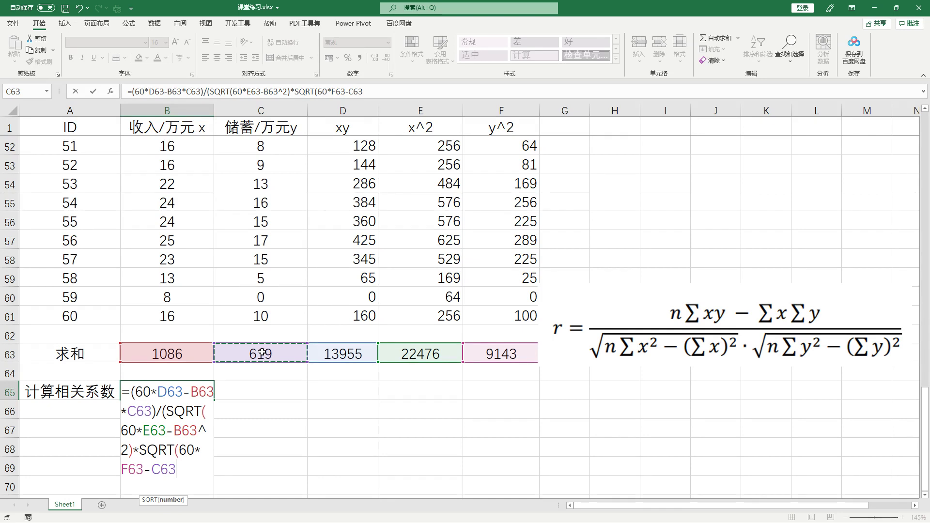
{"action": "type", "text": "^2))"}
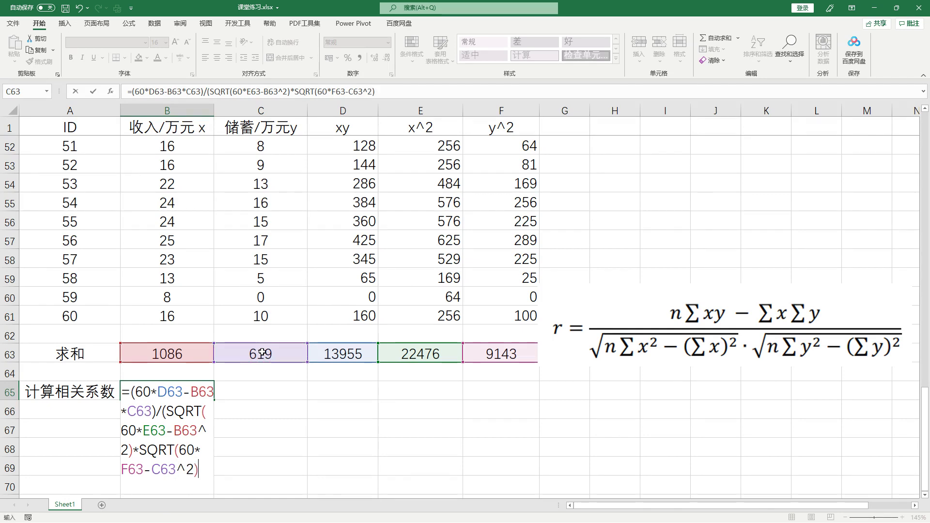
{"action": "key", "text": "Return"}
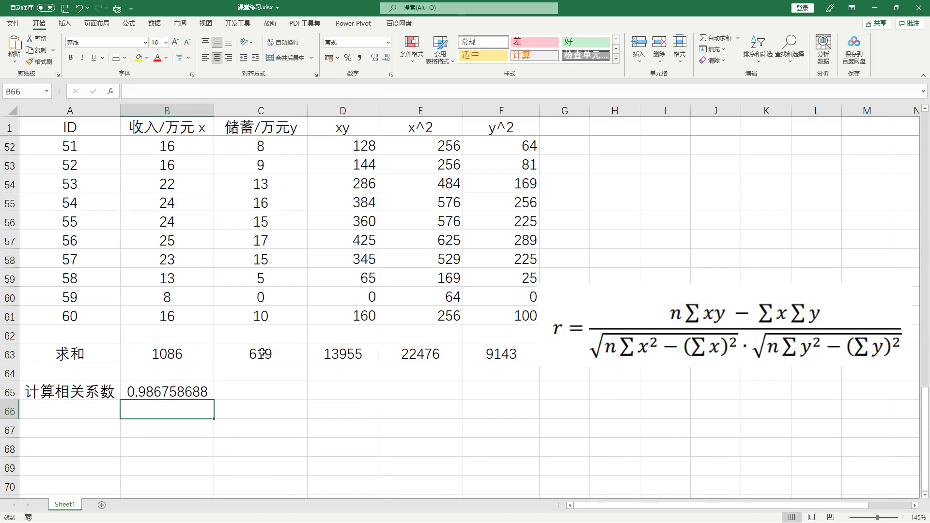
- Move the formula picture up slightly so that it ends above the 求和 row
{"action": "left_click", "coordinate": [173, 391]}
{"action": "left_click_drag", "start_coordinate": [734, 374], "coordinate": [763, 324]}
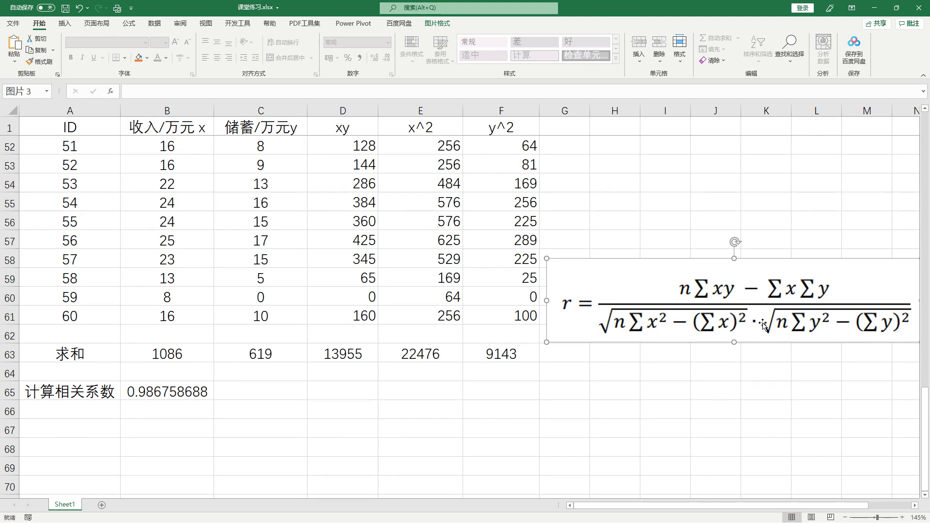
{"action": "left_click_drag", "start_coordinate": [554, 290], "coordinate": [592, 324]}
{"action": "key", "text": "Escape"}
- Begin a PEARSON formula in cell B66
{"action": "left_click", "coordinate": [152, 411]}
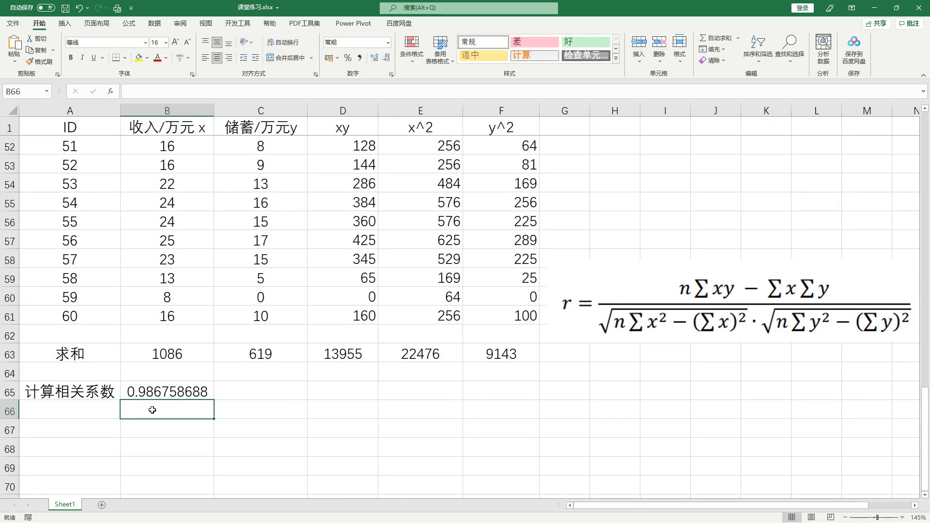
{"action": "type", "text": "=pe"}
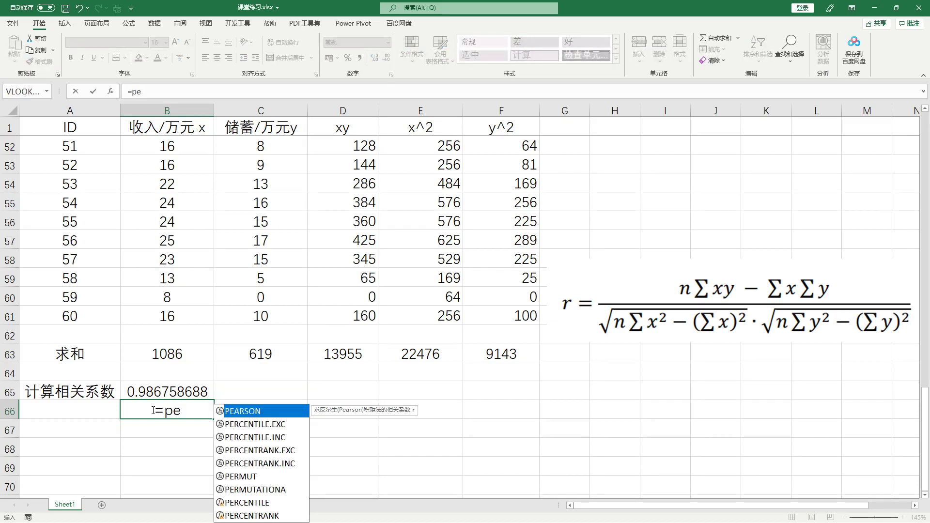
{"action": "key", "text": "Tab"}
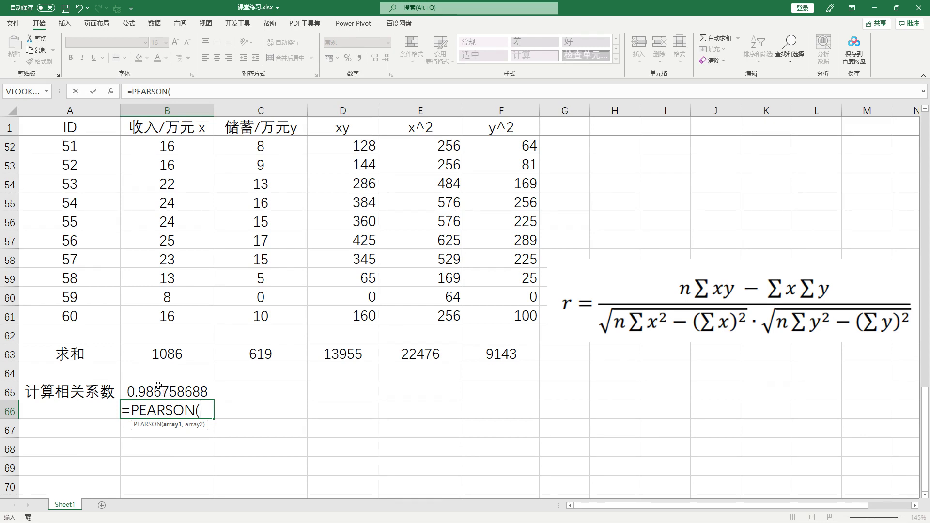
{"action": "left_click", "coordinate": [166, 291]}
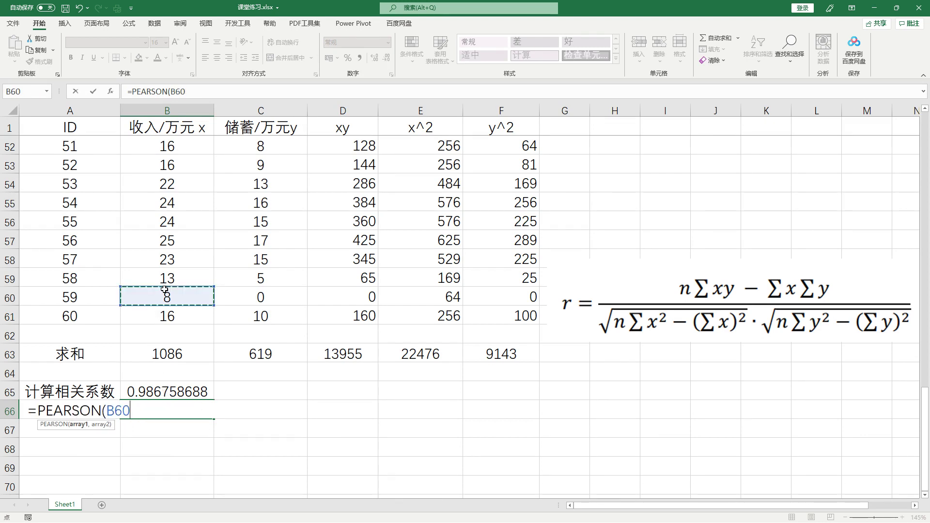
{"action": "key", "text": "ctrl+Up"}
{"action": "key", "text": "Down"}
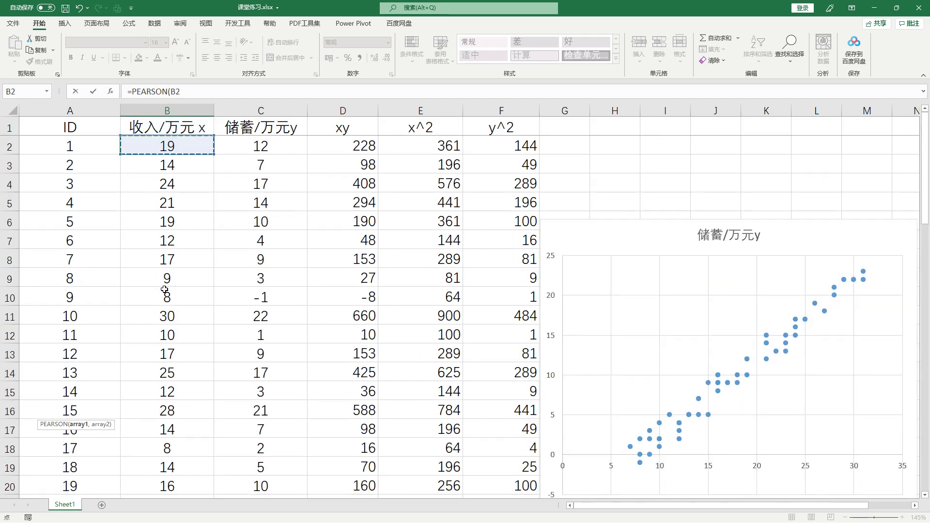
{"action": "key", "text": "ctrl+shift+Down"}
{"action": "key", "text": "shift+Left"}
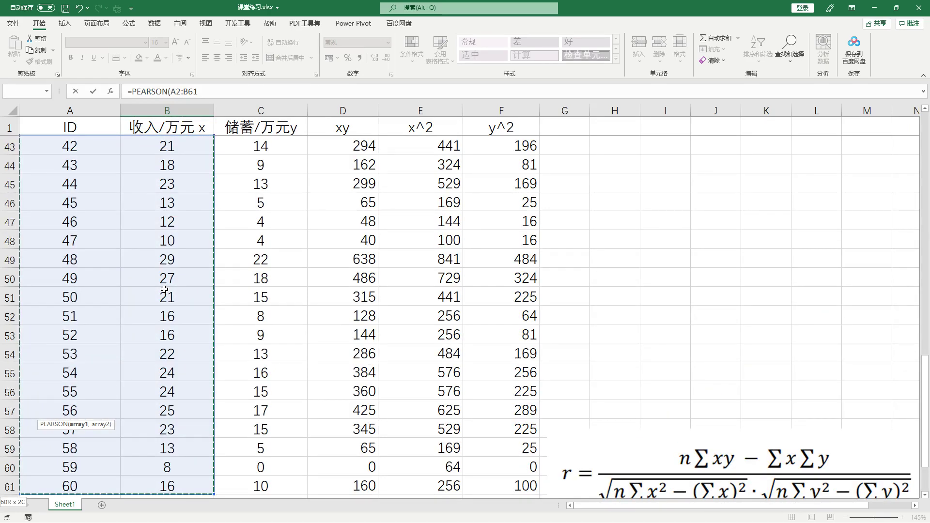
- Set the first array of the PEARSON formula to the income values B2:B61
{"action": "left_click", "coordinate": [205, 199]}
{"action": "key", "text": "ctrl+Up"}
{"action": "key", "text": "Down"}
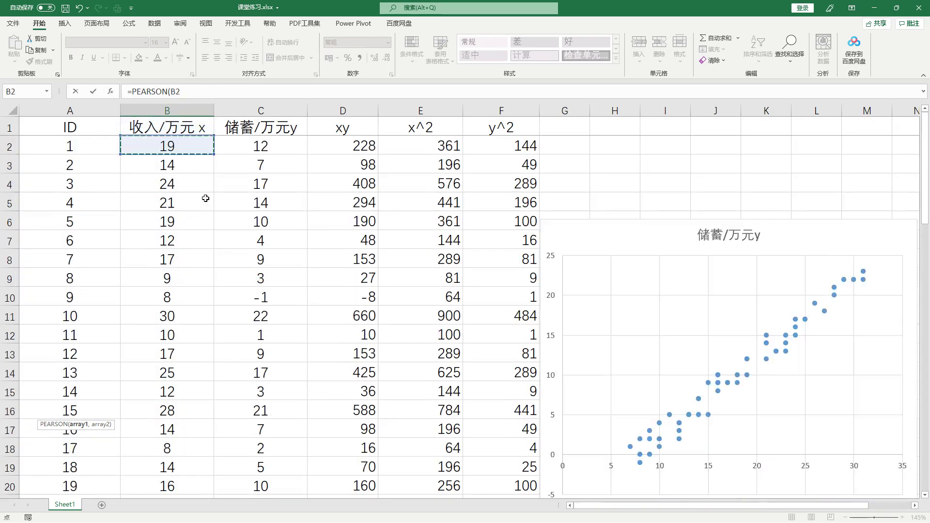
{"action": "key", "text": "ctrl+shift+Down"}
{"action": "scroll", "coordinate": [205, 199], "scroll_direction": "down", "scroll_amount": 2}
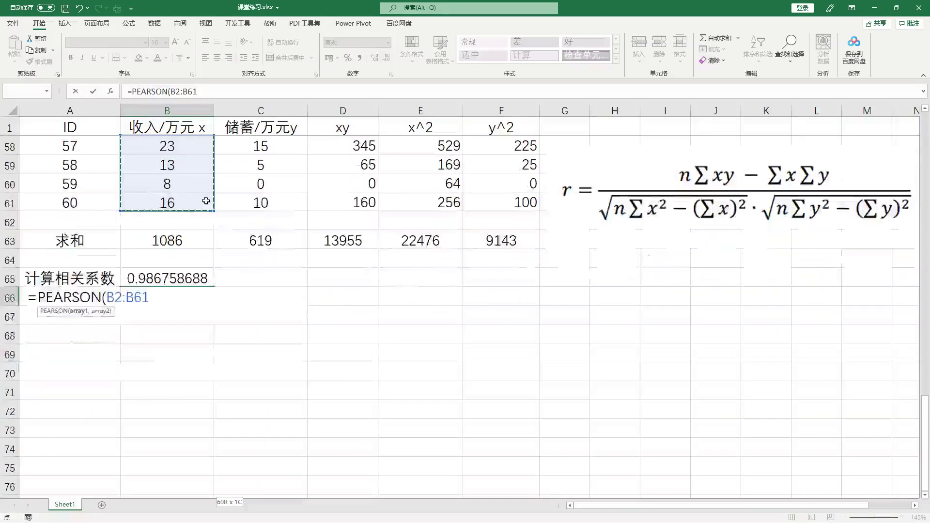
{"action": "type", "text": ","}
- Set the second array of the PEARSON formula to the savings values C2:C61 and enter the formula
{"action": "scroll", "coordinate": [269, 221], "scroll_direction": "up", "scroll_amount": 3}
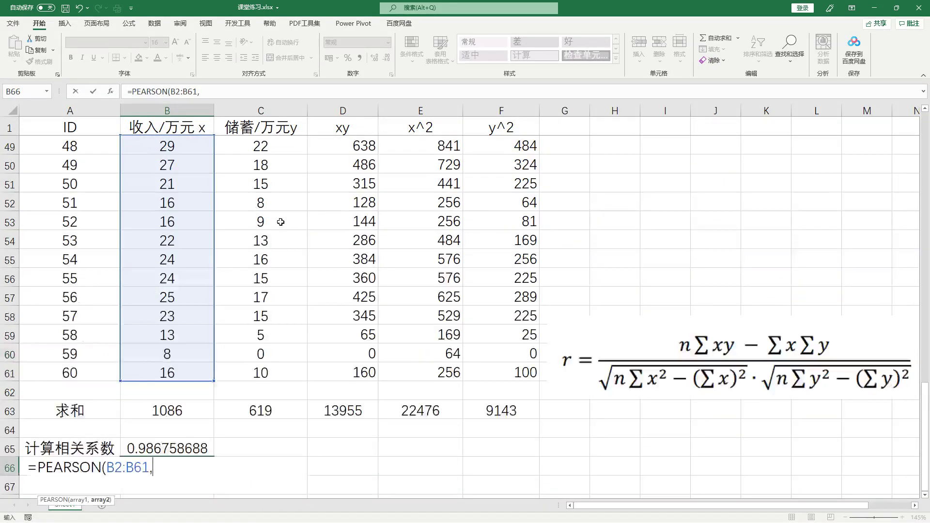
{"action": "left_click", "coordinate": [265, 260]}
{"action": "key", "text": "ctrl+Up"}
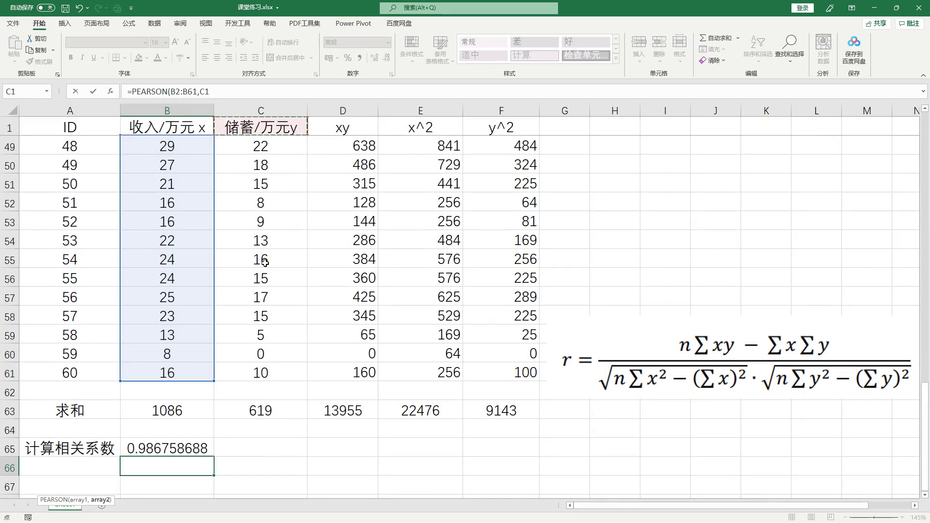
{"action": "key", "text": "Down"}
{"action": "key", "text": "ctrl+shift+Down"}
{"action": "scroll", "coordinate": [265, 263], "scroll_direction": "down", "scroll_amount": 4}
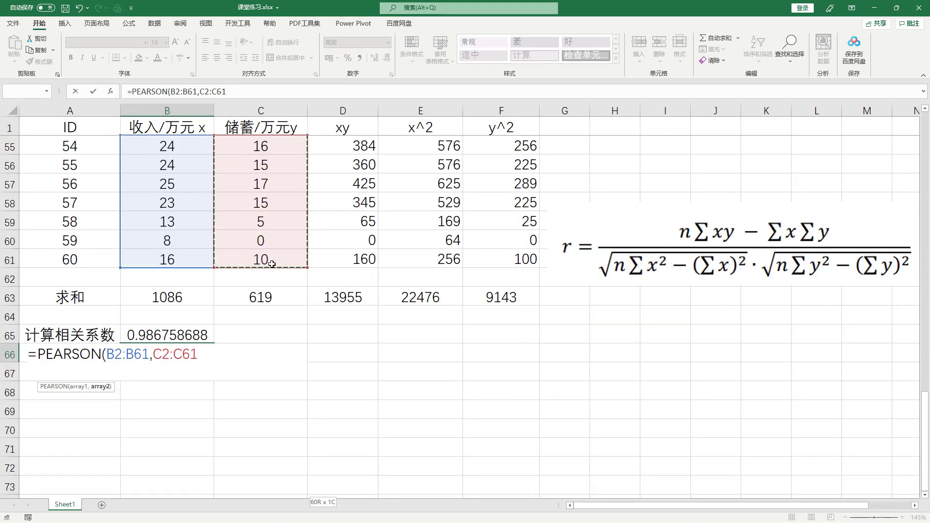
{"action": "key", "text": "Return"}
{"action": "left_click", "coordinate": [189, 355]}
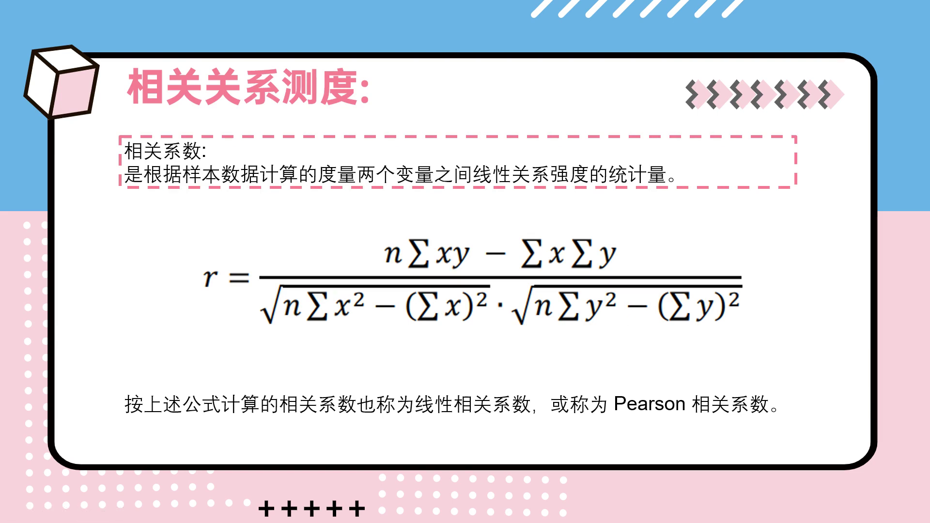
{"action": "left_click", "coordinate": [582, 331]}
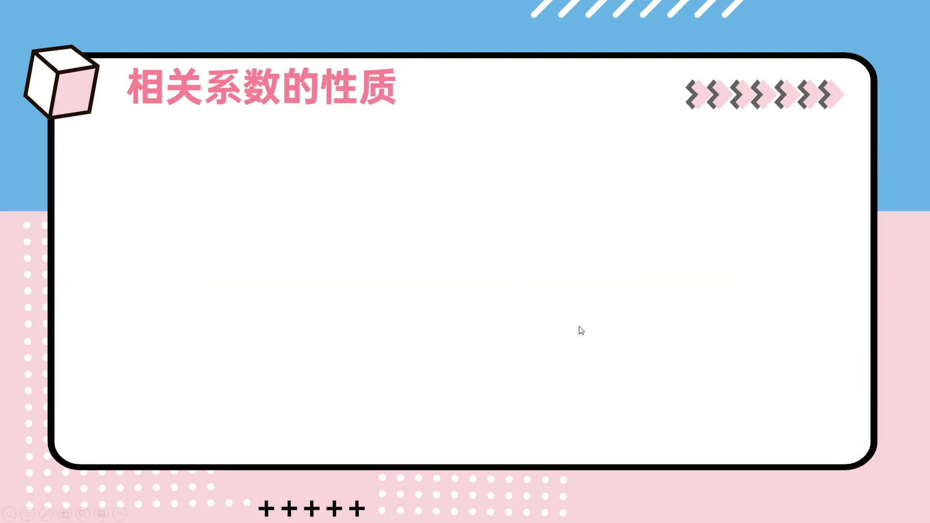
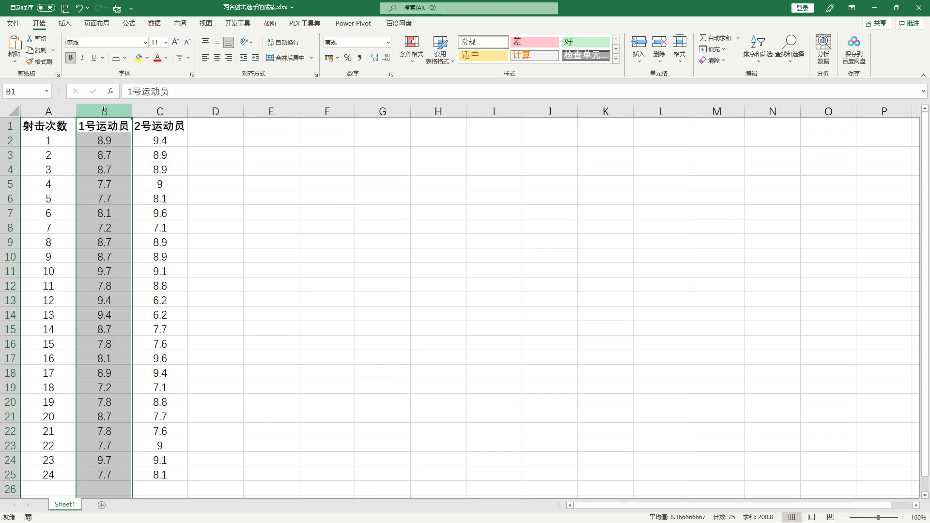
- Examine the scores of 1号运动员 and 2号运动员 in columns B and C through the 24th shot
{"action": "left_click", "coordinate": [99, 183]}
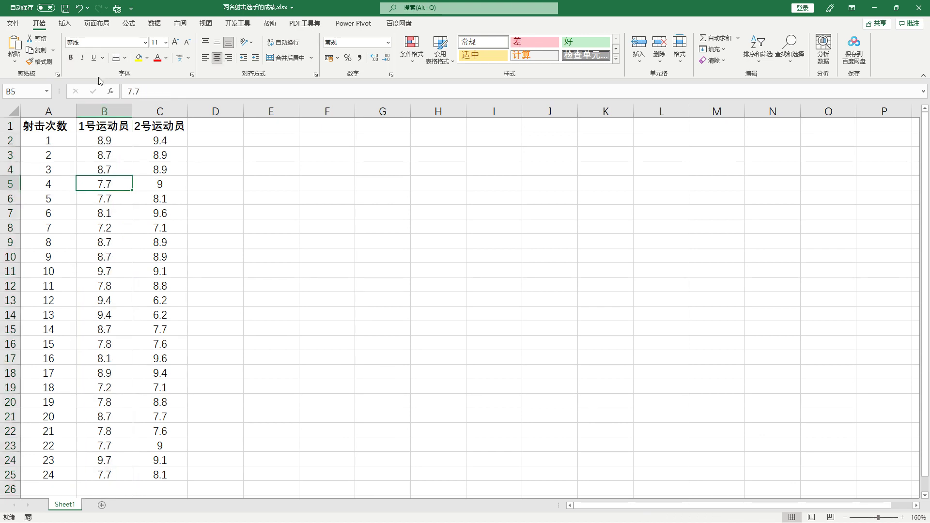
{"action": "left_click", "coordinate": [112, 115]}
{"action": "left_click", "coordinate": [158, 112]}
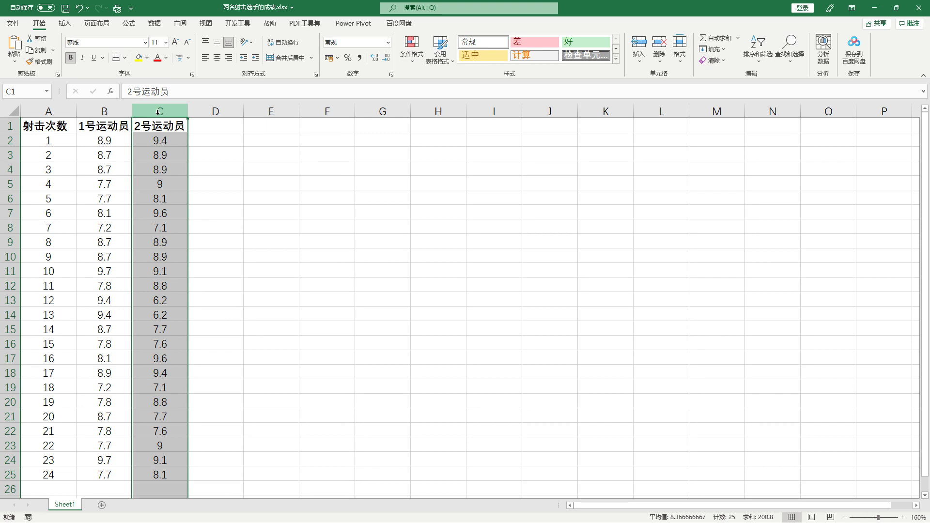
{"action": "left_click", "coordinate": [203, 182]}
{"action": "left_click", "coordinate": [160, 181]}
{"action": "left_click", "coordinate": [228, 179]}
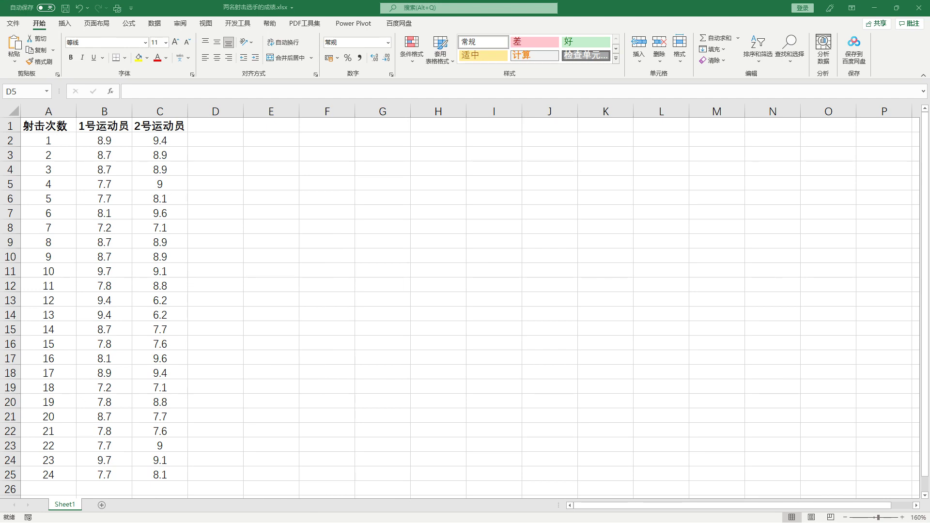
{"action": "left_click", "coordinate": [271, 200]}
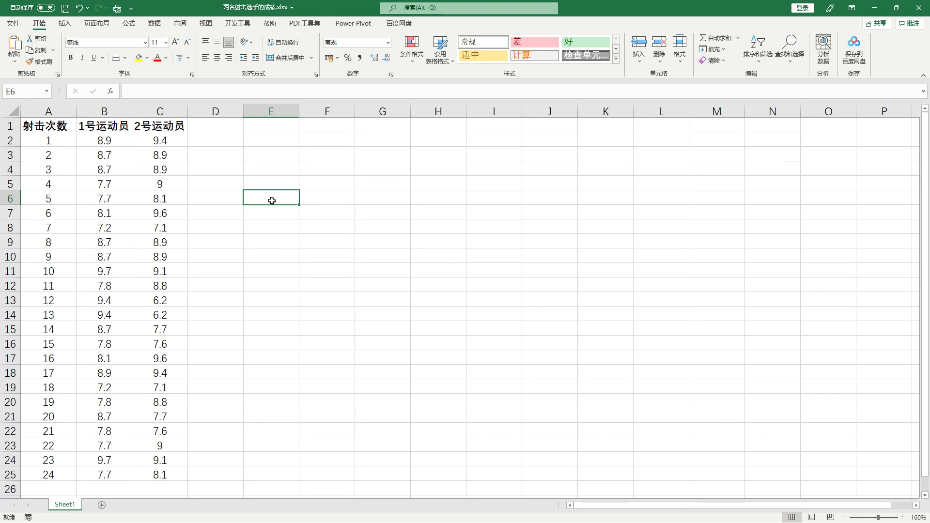
{"action": "left_click", "coordinate": [254, 137]}
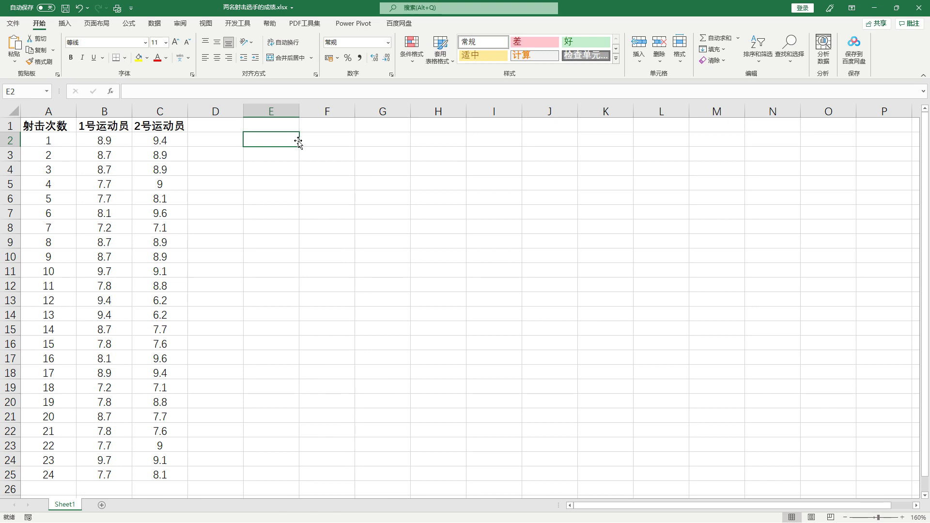
{"action": "left_click_drag", "start_coordinate": [127, 110], "coordinate": [144, 110]}
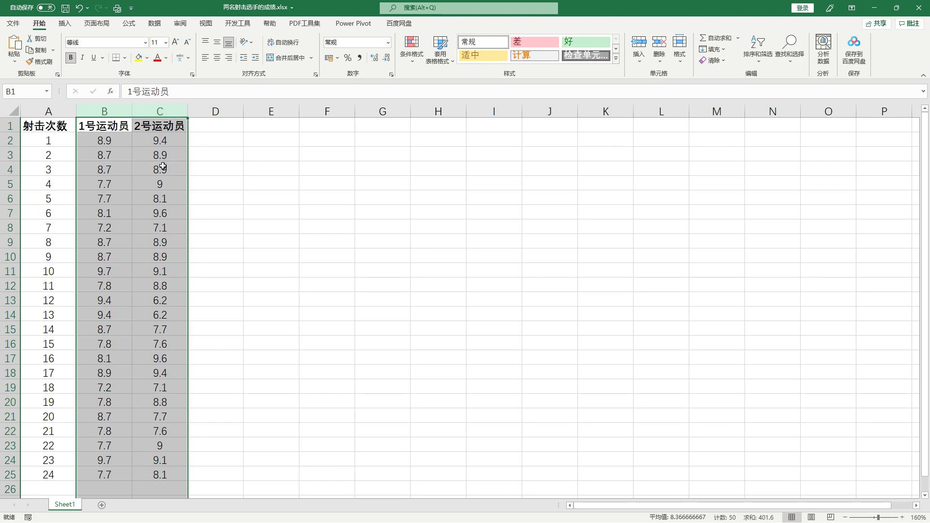
{"action": "left_click", "coordinate": [315, 180]}
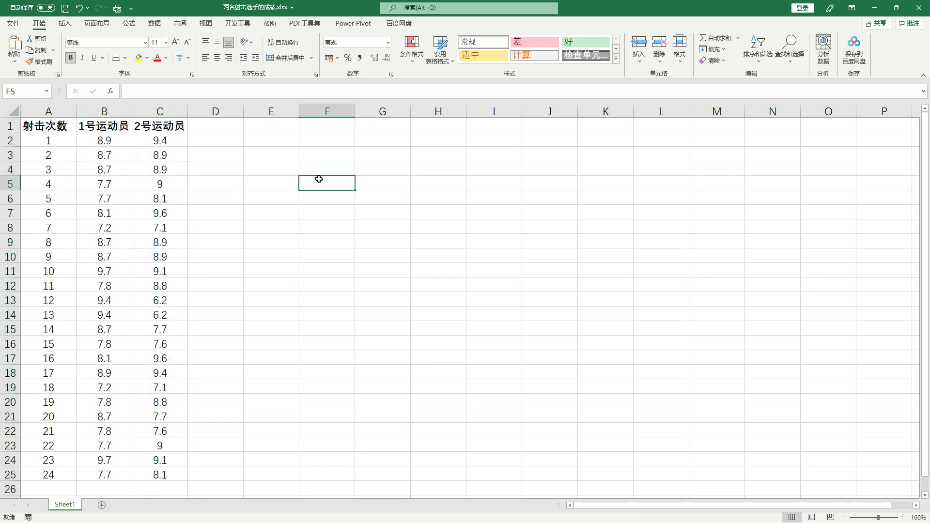
{"action": "left_click", "coordinate": [169, 182]}
{"action": "scroll", "coordinate": [63, 372], "scroll_direction": "down", "scroll_amount": 1}
{"action": "scroll", "coordinate": [63, 372], "scroll_direction": "down", "scroll_amount": 1}
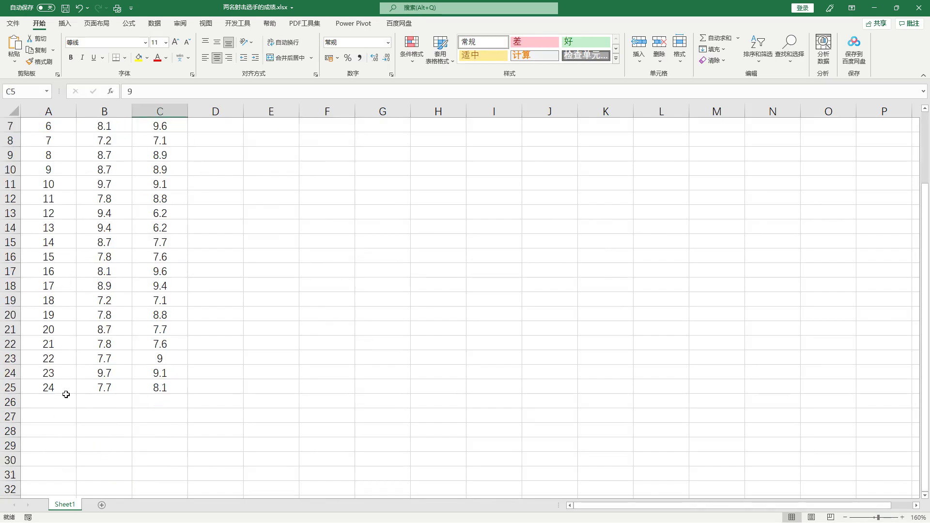
{"action": "left_click_drag", "start_coordinate": [49, 388], "coordinate": [178, 389]}
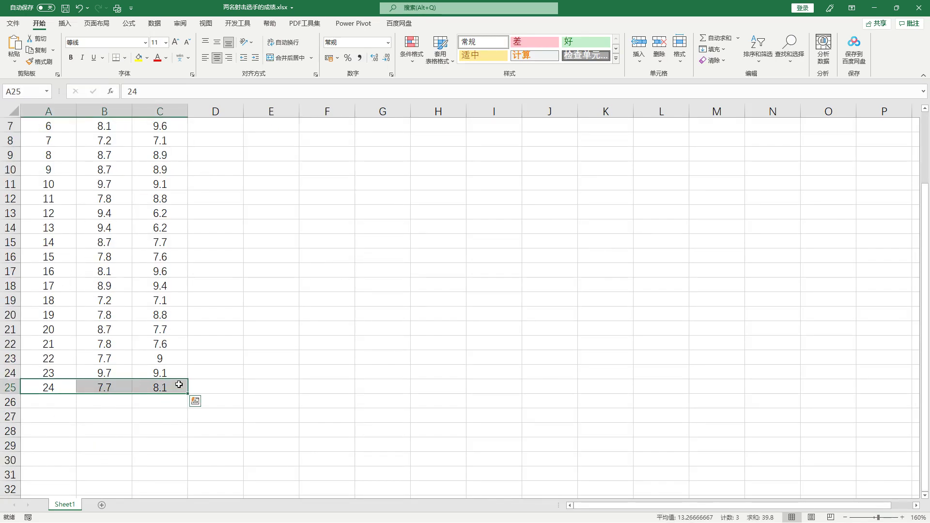
{"action": "scroll", "coordinate": [193, 353], "scroll_direction": "up", "scroll_amount": 2}
{"action": "left_click", "coordinate": [268, 141]}
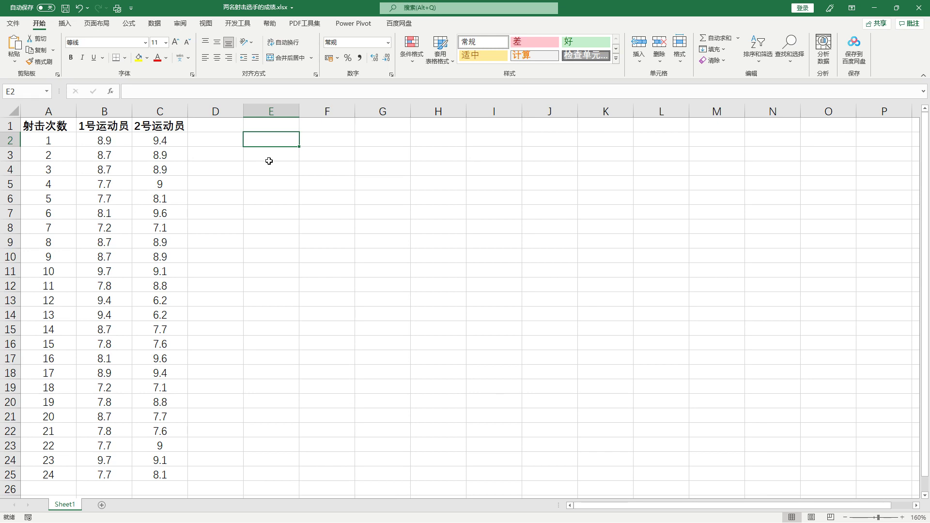
{"action": "type", "text": "qiuhe"}
{"action": "key", "text": "BackSpace"}
{"action": "key", "text": "BackSpace"}
{"action": "key", "text": "BackSpace"}
{"action": "key", "text": "BackSpace"}
{"action": "key", "text": "BackSpace"}
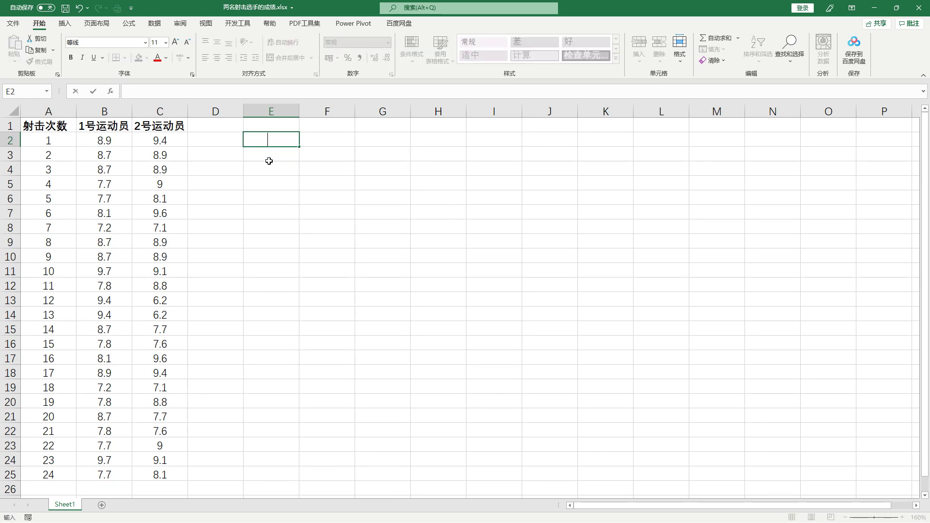
- Label cell E2 as 求和
{"action": "type", "text": "求和"}
{"action": "key", "text": "Return"}
{"action": "left_click", "coordinate": [323, 143]}
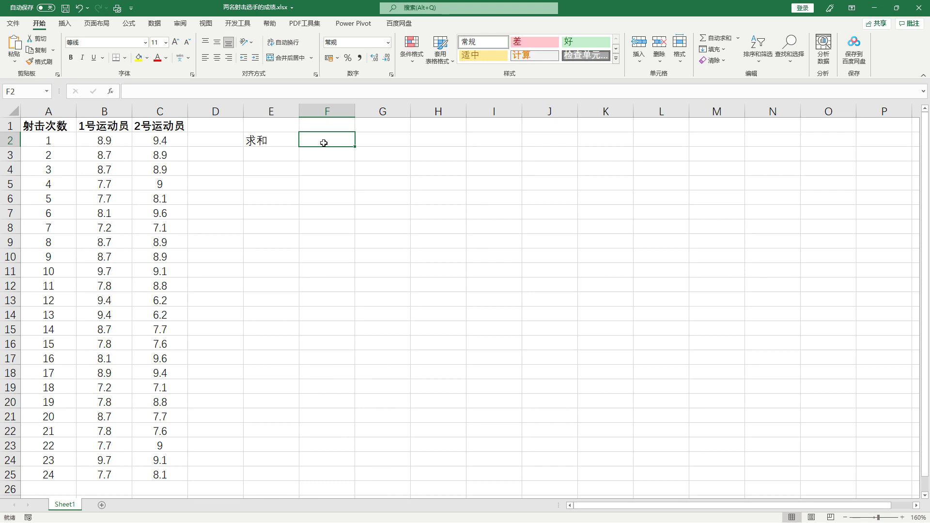
{"action": "left_click", "coordinate": [272, 144]}
{"action": "left_click", "coordinate": [335, 145]}
- Copy the headers 1号运动员 and 2号运动员 from B1:C1 into F1:G1
{"action": "left_click_drag", "start_coordinate": [116, 127], "coordinate": [155, 126]}
{"action": "key", "text": "ctrl+c"}
{"action": "left_click", "coordinate": [307, 111]}
{"action": "left_click", "coordinate": [307, 127]}
{"action": "key", "text": "ctrl+v"}
{"action": "left_click", "coordinate": [334, 140]}
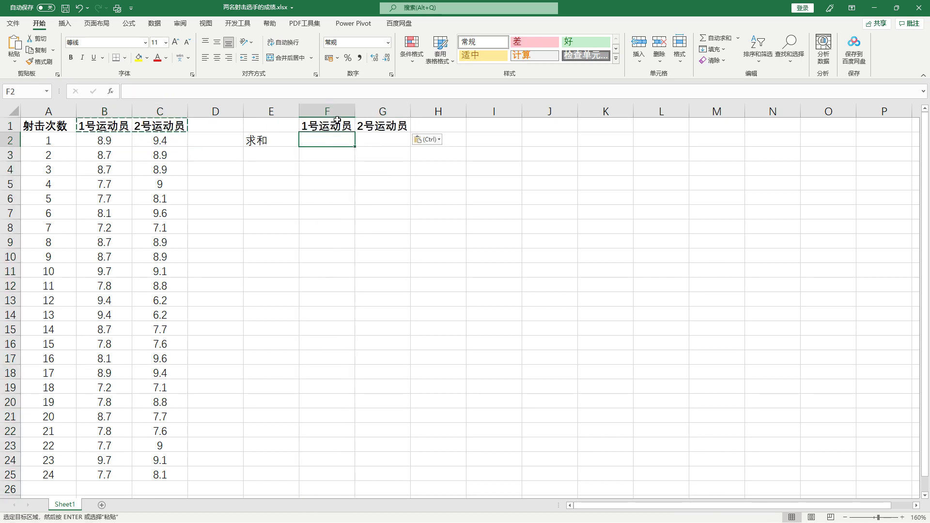
{"action": "type", "text": "=su"}
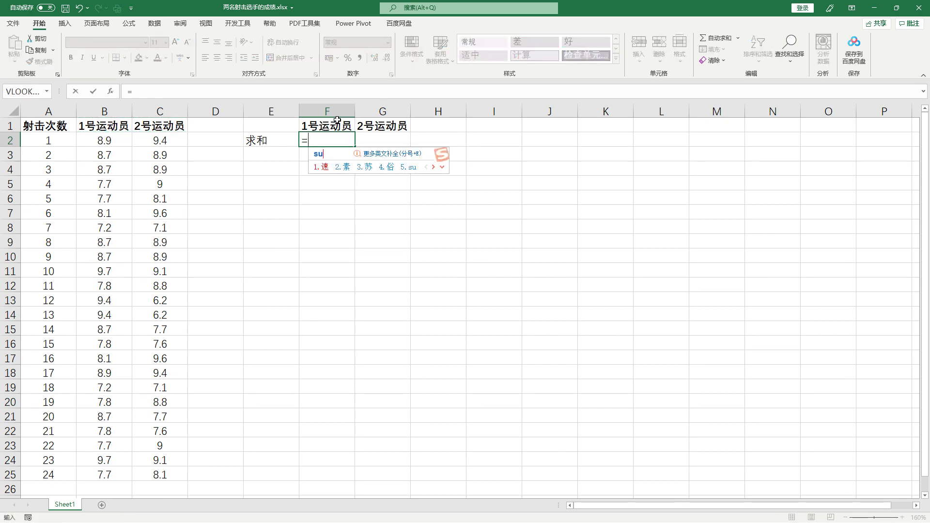
{"action": "key", "text": "Escape"}
{"action": "key", "text": "Escape"}
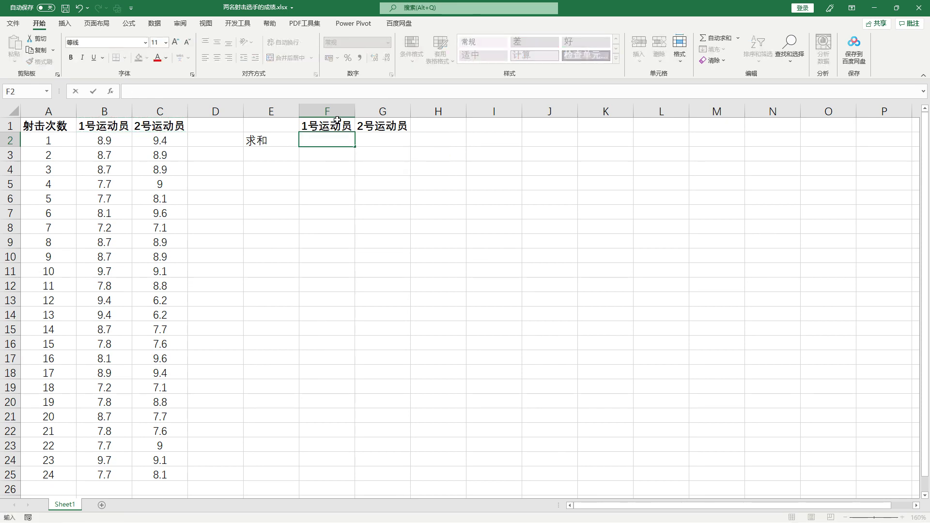
- Total the scores of 1号运动员 in F2 with =SUM(B2:B25)
{"action": "left_click", "coordinate": [336, 154]}
{"action": "left_click", "coordinate": [328, 130]}
{"action": "left_click", "coordinate": [328, 141]}
{"action": "type", "text": "="}
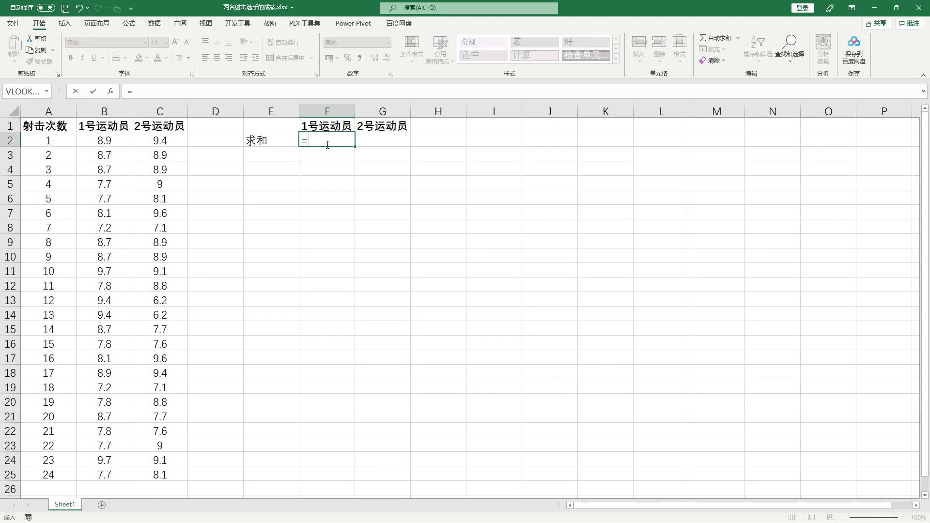
{"action": "type", "text": "sum"}
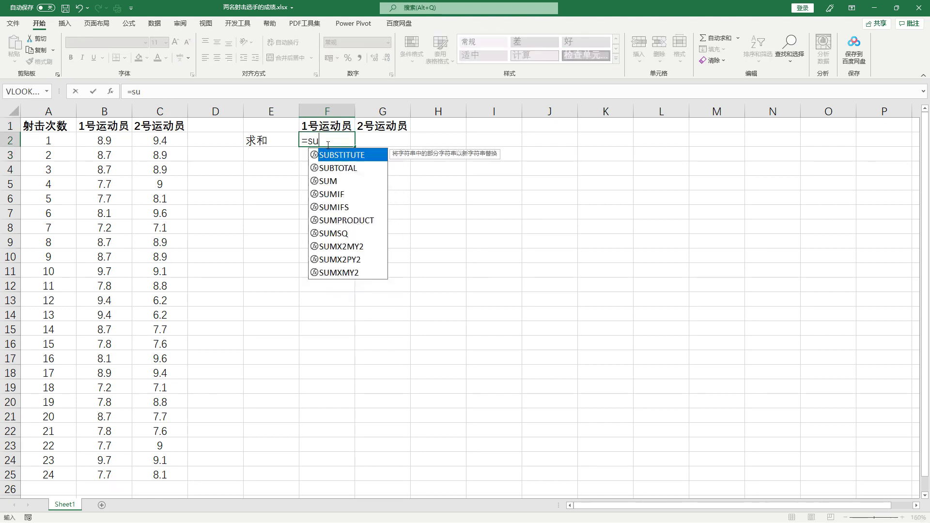
{"action": "key", "text": "Tab"}
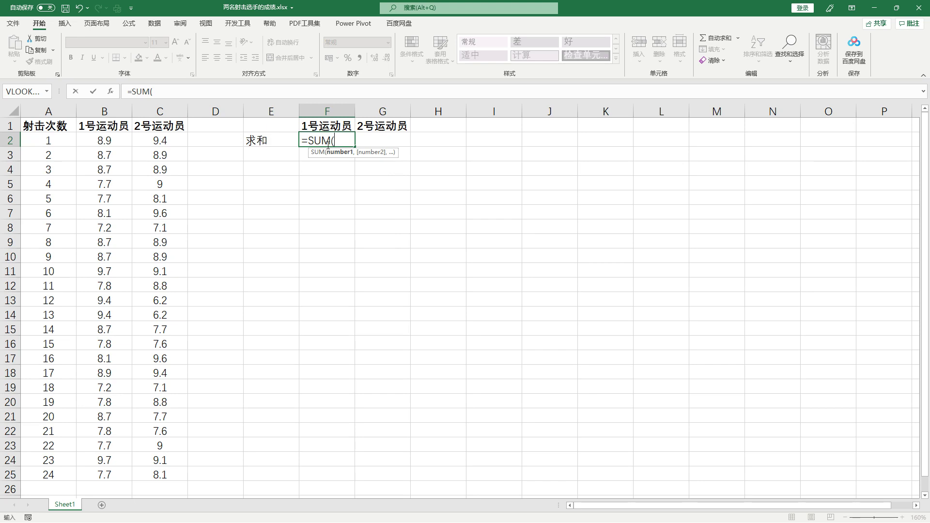
{"action": "left_click", "coordinate": [111, 139]}
{"action": "key", "text": "ctrl+shift+Down"}
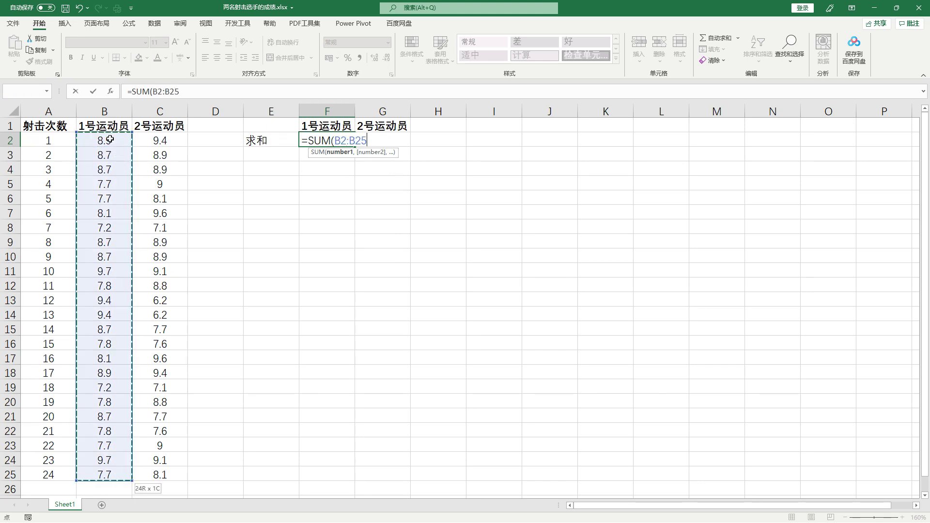
{"action": "key", "text": "Return"}
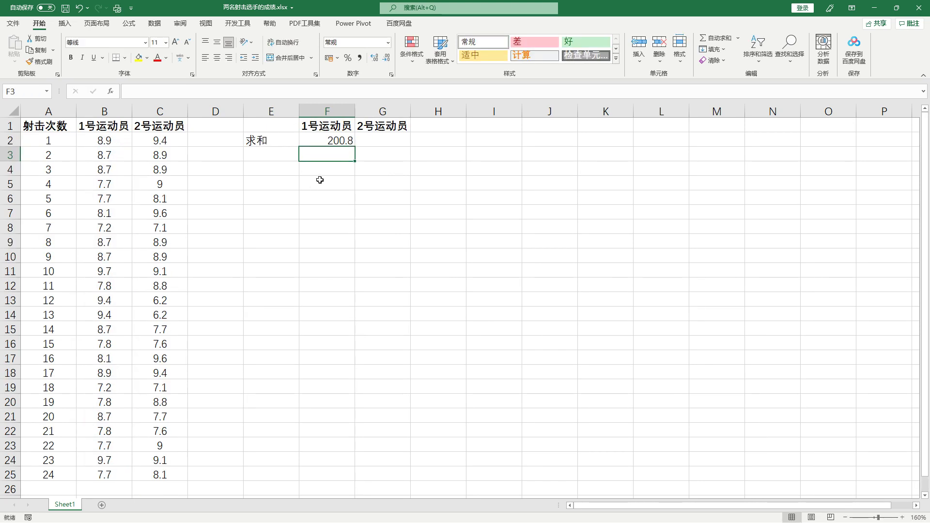
- Fill the SUM formula from F2 across to G2 for 2号运动员
{"action": "left_click", "coordinate": [339, 141]}
{"action": "left_click_drag", "start_coordinate": [356, 145], "coordinate": [399, 143]}
{"action": "left_click", "coordinate": [397, 146]}
{"action": "left_click", "coordinate": [394, 167]}
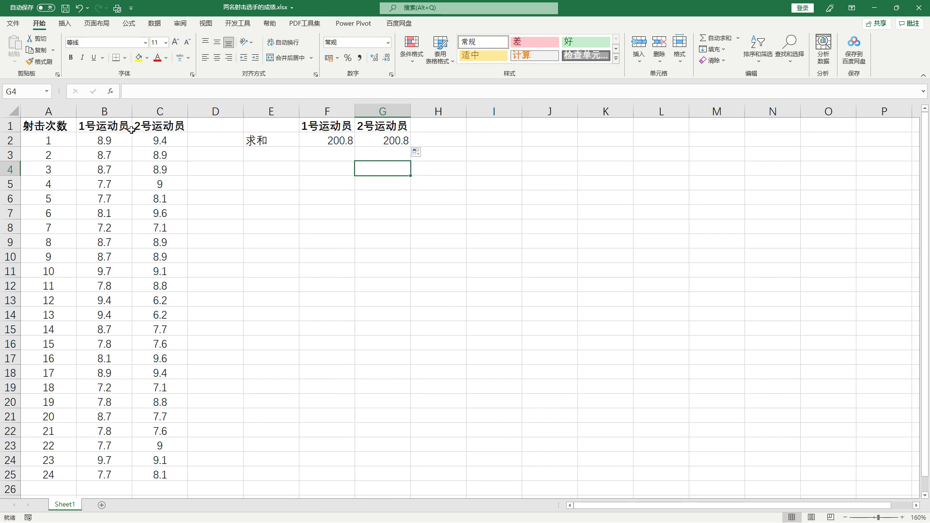
{"action": "left_click_drag", "start_coordinate": [286, 148], "coordinate": [408, 139]}
- Label cell E3 as 方差
{"action": "left_click", "coordinate": [269, 150]}
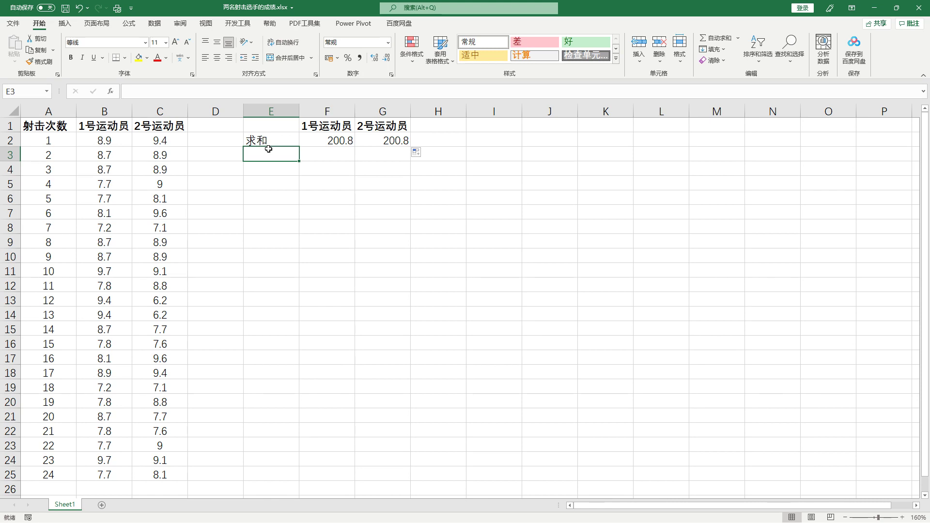
{"action": "type", "text": "fangcha"}
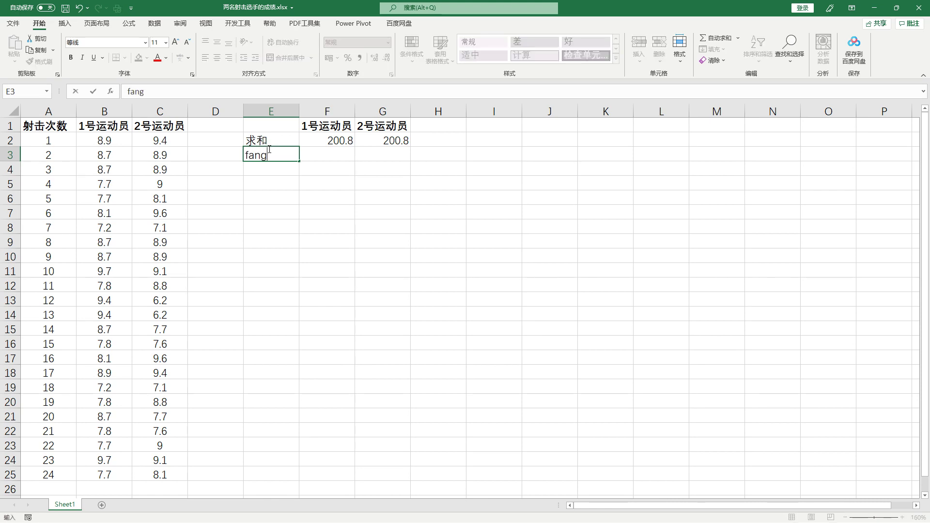
{"action": "key", "text": "BackSpace"}
{"action": "key", "text": "BackSpace"}
{"action": "key", "text": "BackSpace"}
{"action": "key", "text": "BackSpace"}
{"action": "key", "text": "BackSpace"}
{"action": "key", "text": "BackSpace"}
{"action": "key", "text": "BackSpace"}
{"action": "type", "text": "fangcha"}
{"action": "key", "text": "space"}
{"action": "key", "text": "Return"}
{"action": "left_click", "coordinate": [291, 155]}
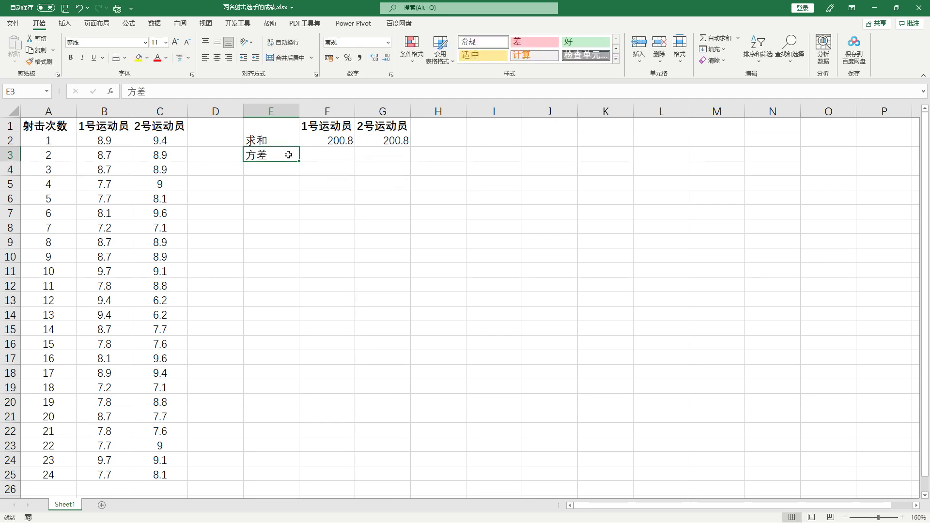
- Calculate the population standard deviation of 1号运动员's scores in F3 with STDEV.P over B2:B25
{"action": "left_click", "coordinate": [313, 160]}
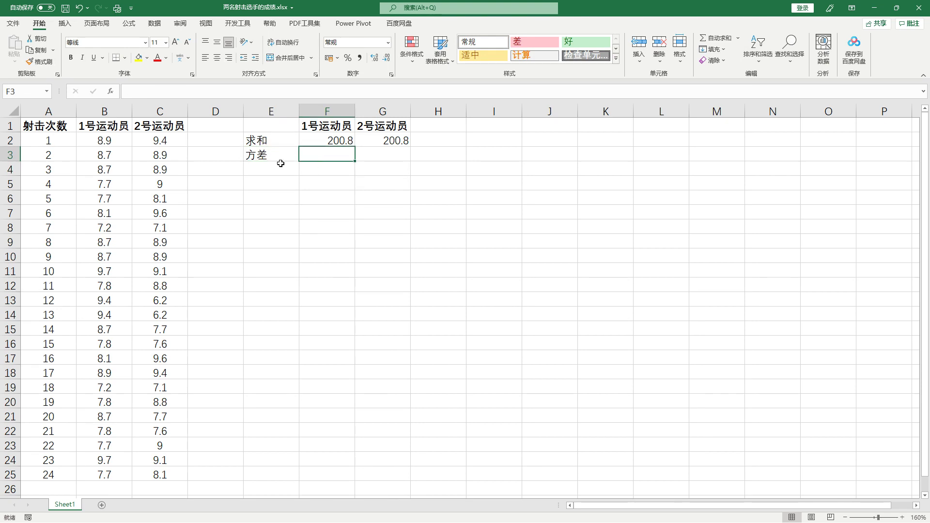
{"action": "left_click", "coordinate": [349, 177]}
{"action": "left_click", "coordinate": [336, 152]}
{"action": "type", "text": "="}
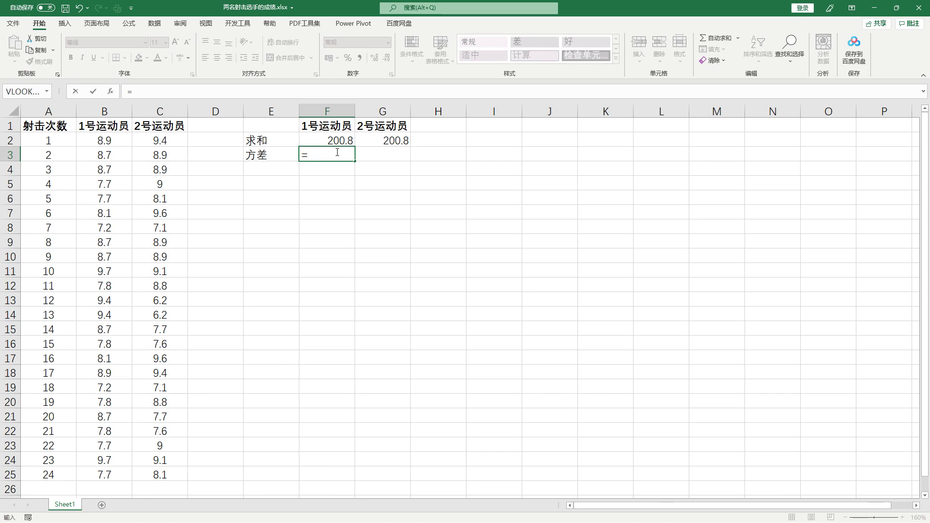
{"action": "type", "text": "s"}
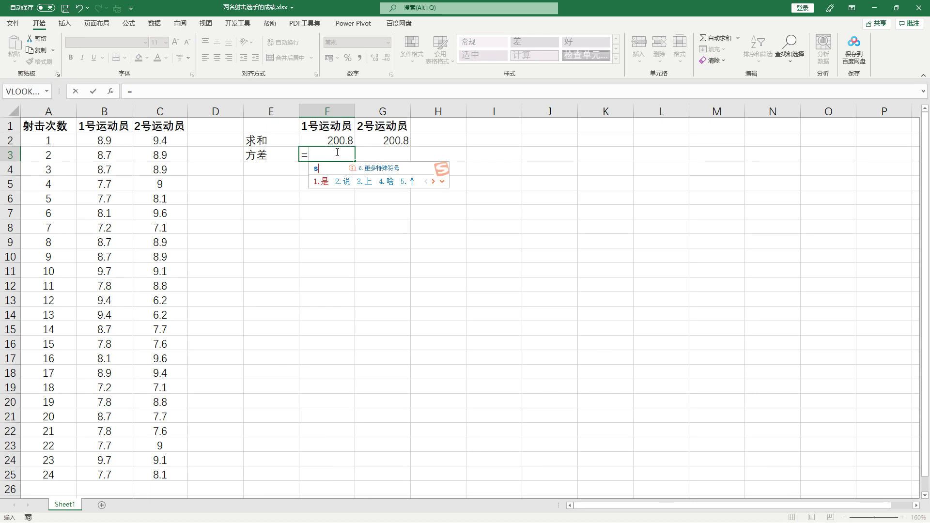
{"action": "type", "text": "t"}
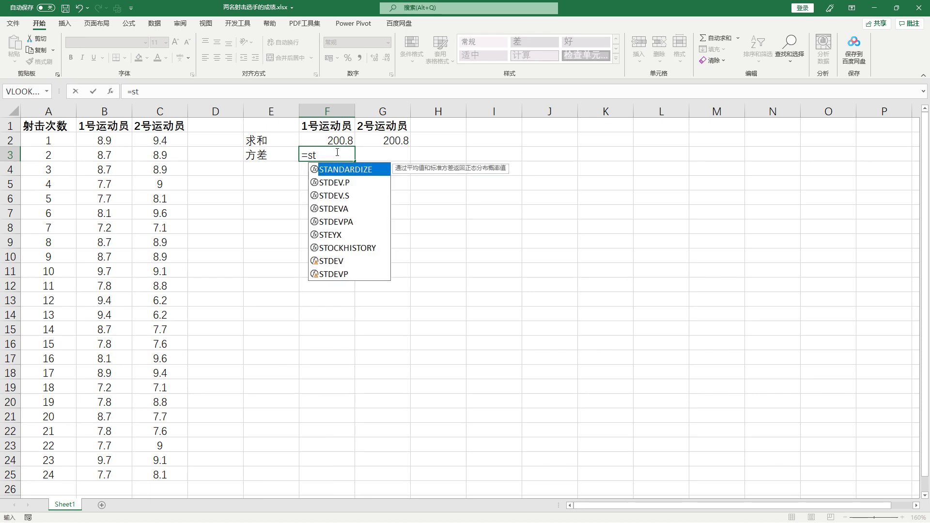
{"action": "left_click", "coordinate": [335, 182]}
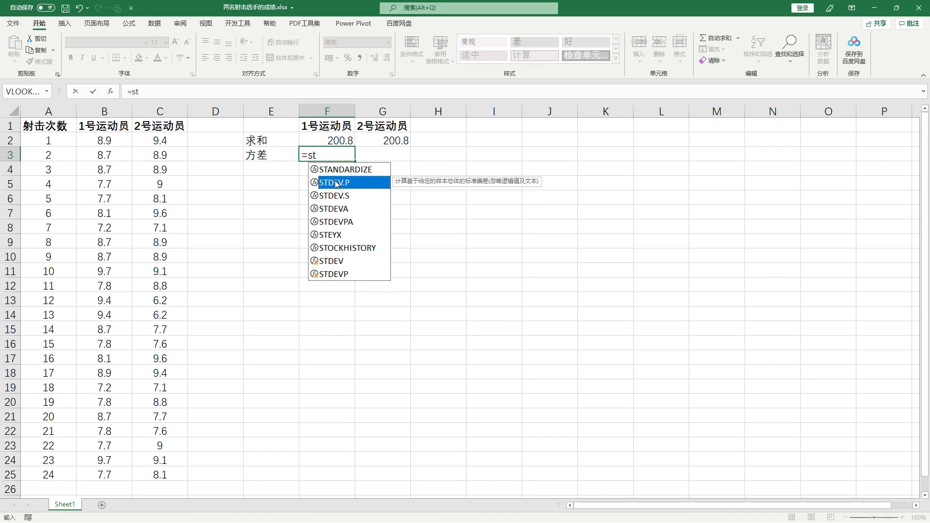
{"action": "double_click", "coordinate": [344, 182]}
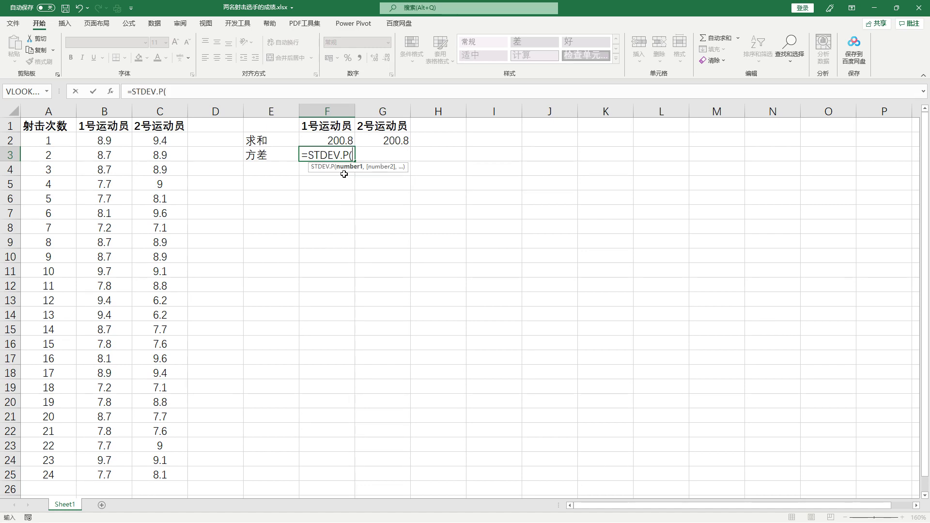
{"action": "left_click", "coordinate": [121, 139]}
{"action": "key", "text": "ctrl+shift+Down"}
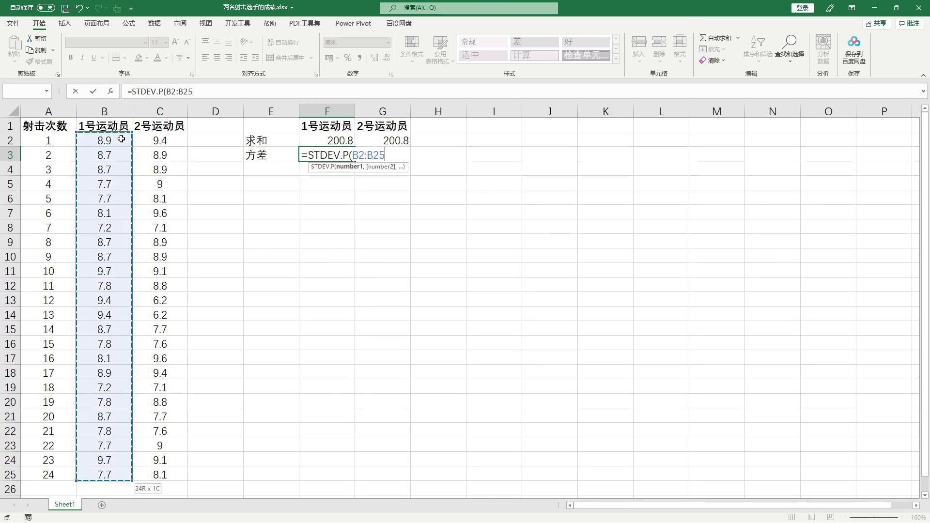
{"action": "key", "text": "Return"}
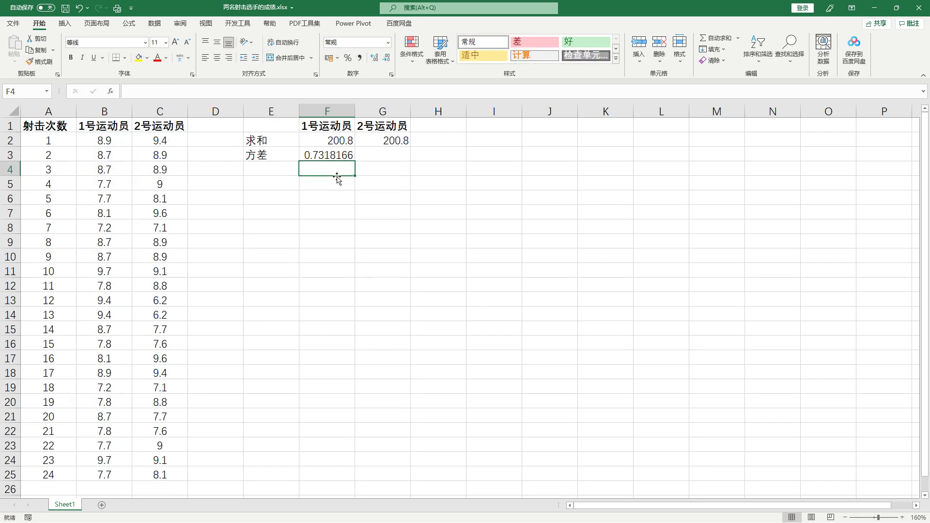
{"action": "type", "text": "="}
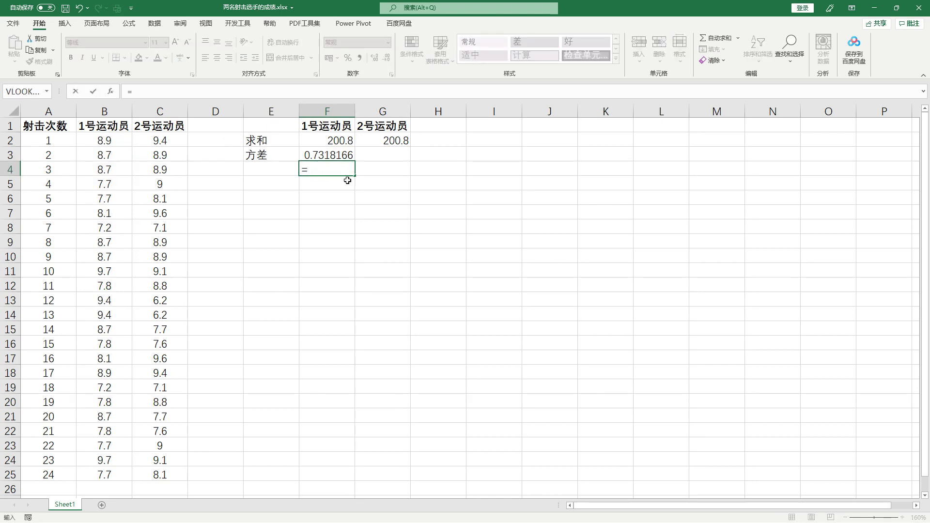
{"action": "type", "text": "d"}
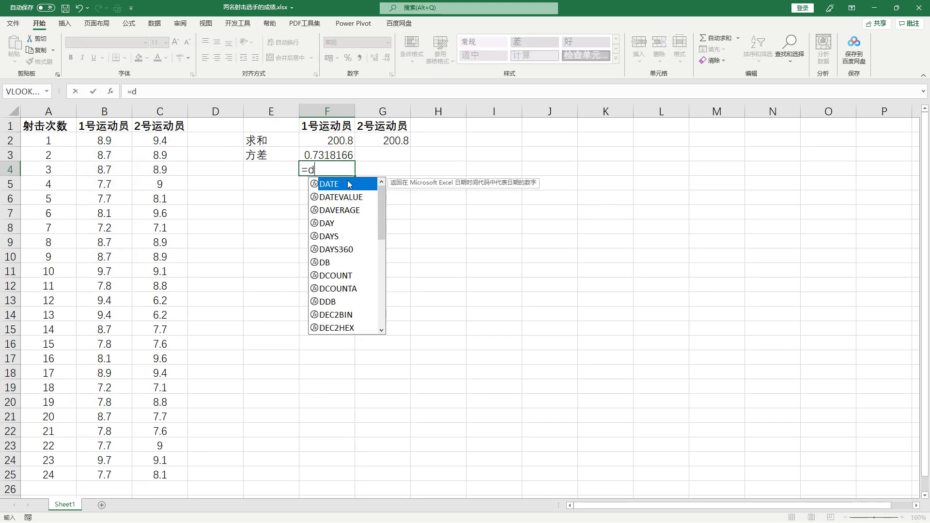
{"action": "type", "text": "ou"}
{"action": "key", "text": "BackSpace"}
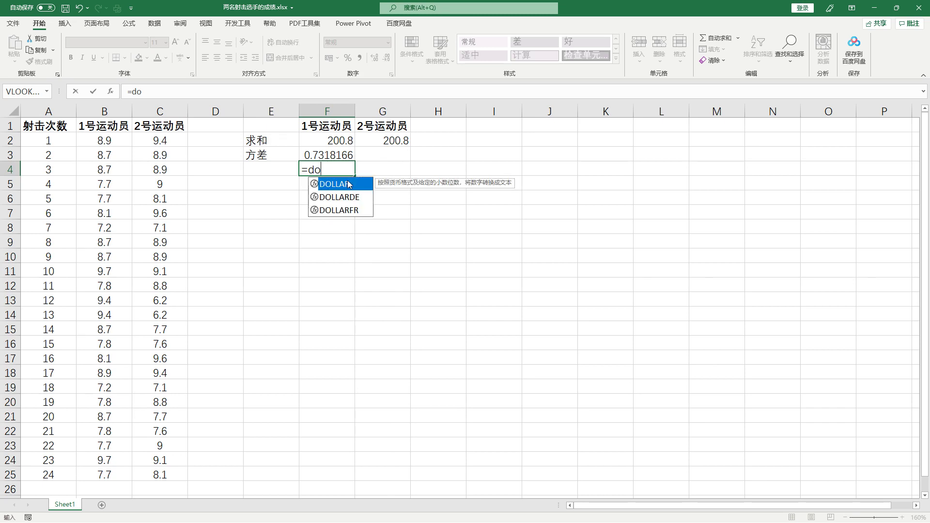
{"action": "key", "text": "BackSpace"}
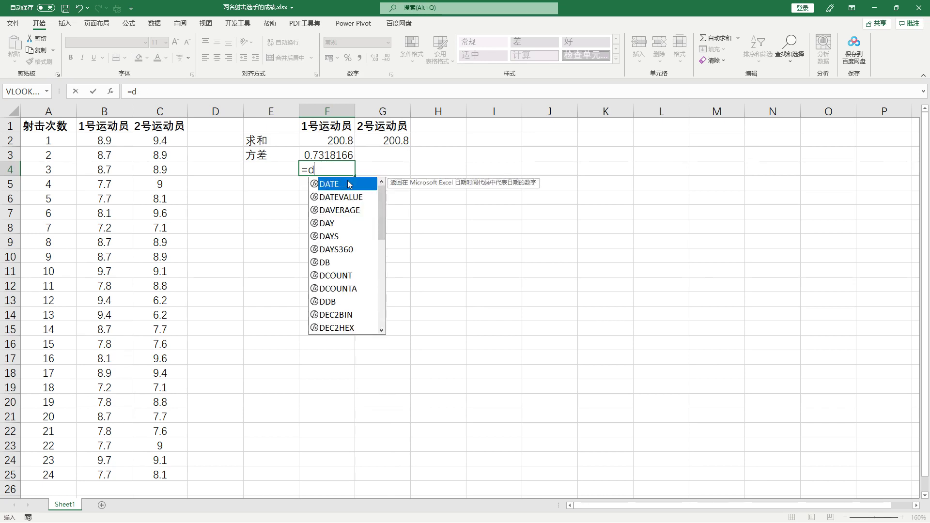
{"action": "key", "text": "BackSpace"}
{"action": "key", "text": "Escape"}
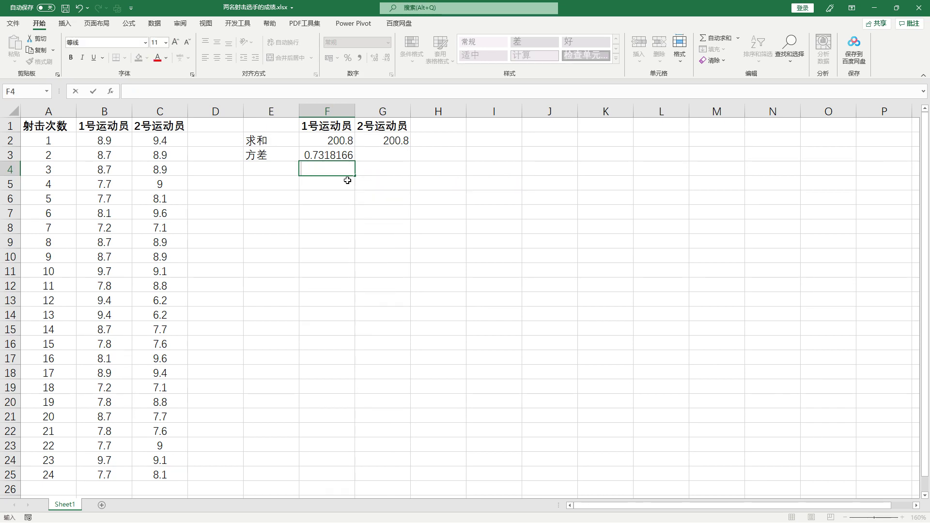
- Review the STDEV.P formula in cell F3 and its range without changing it
{"action": "double_click", "coordinate": [334, 154]}
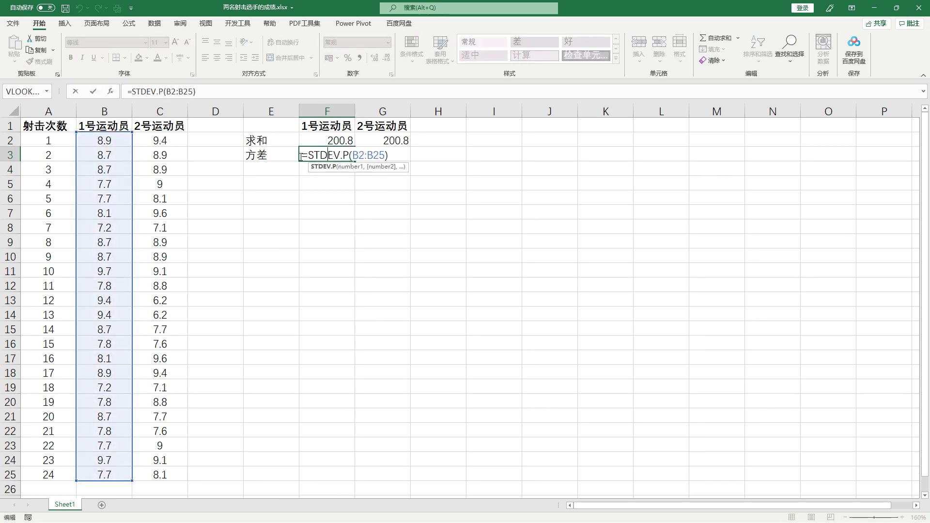
{"action": "left_click_drag", "start_coordinate": [310, 154], "coordinate": [401, 154]}
{"action": "left_click", "coordinate": [401, 154]}
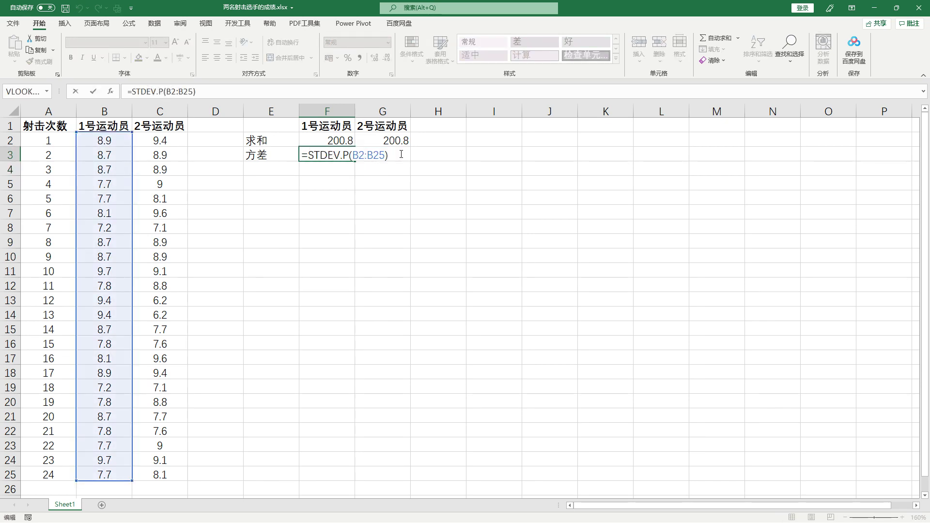
{"action": "key", "text": "Return"}
{"action": "left_click", "coordinate": [353, 157]}
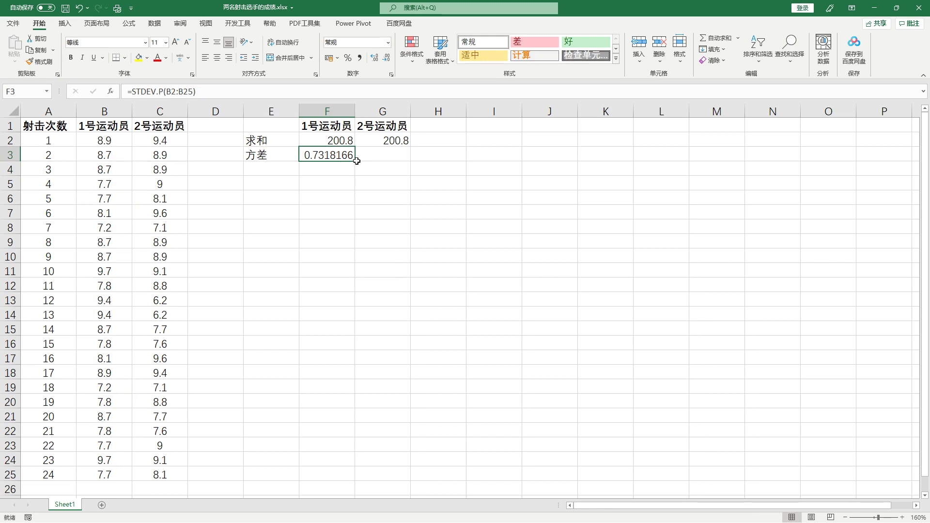
- Replace the label in cell E3 with 标准差
{"action": "left_click", "coordinate": [265, 154]}
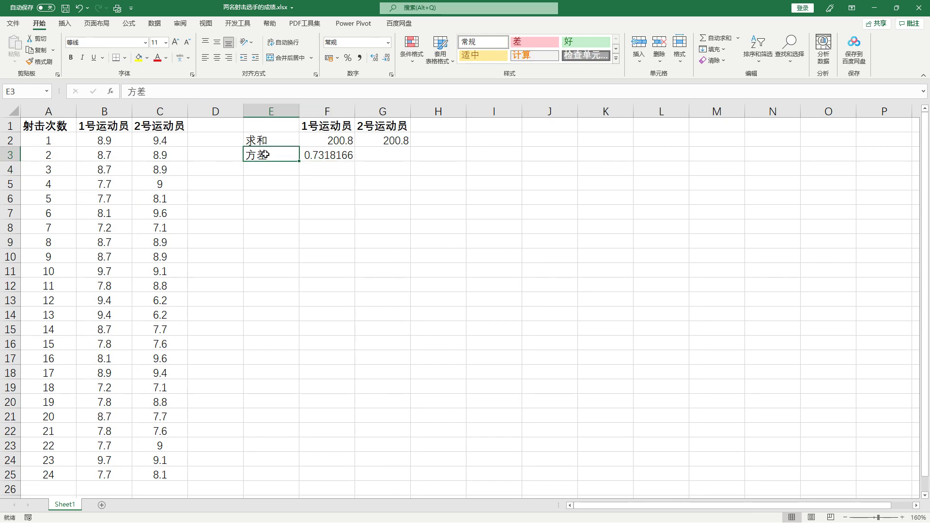
{"action": "type", "text": "bian"}
{"action": "key", "text": "BackSpace"}
{"action": "key", "text": "BackSpace"}
{"action": "key", "text": "BackSpace"}
{"action": "key", "text": "BackSpace"}
{"action": "key", "text": "BackSpace"}
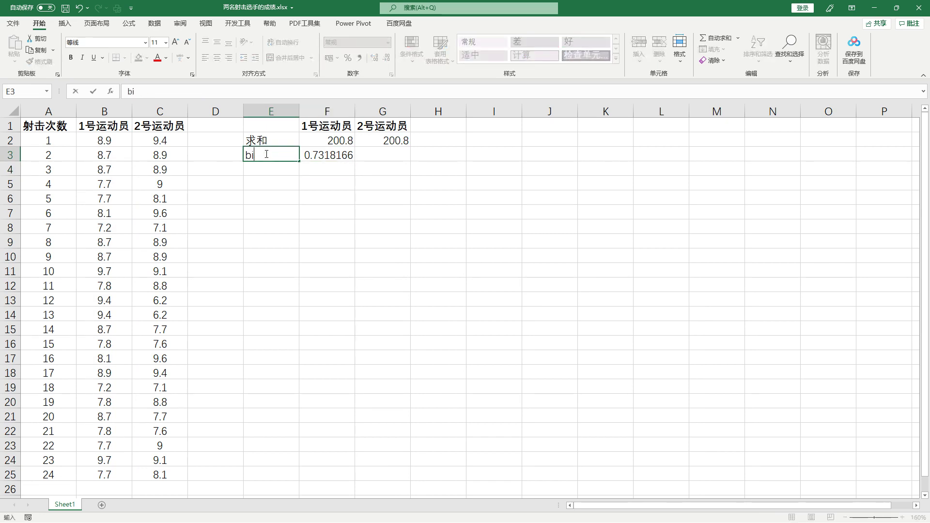
{"action": "type", "text": "bianzhun"}
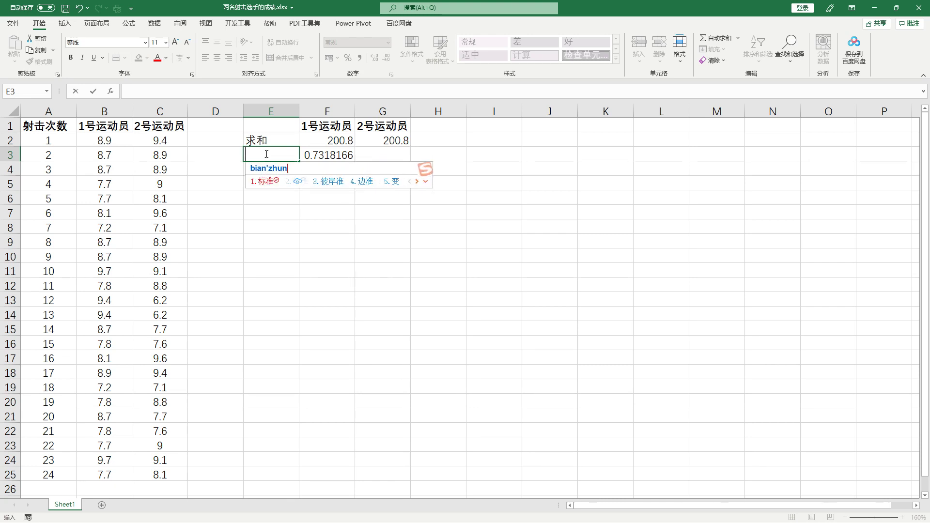
{"action": "key", "text": "space"}
{"action": "type", "text": "cha"}
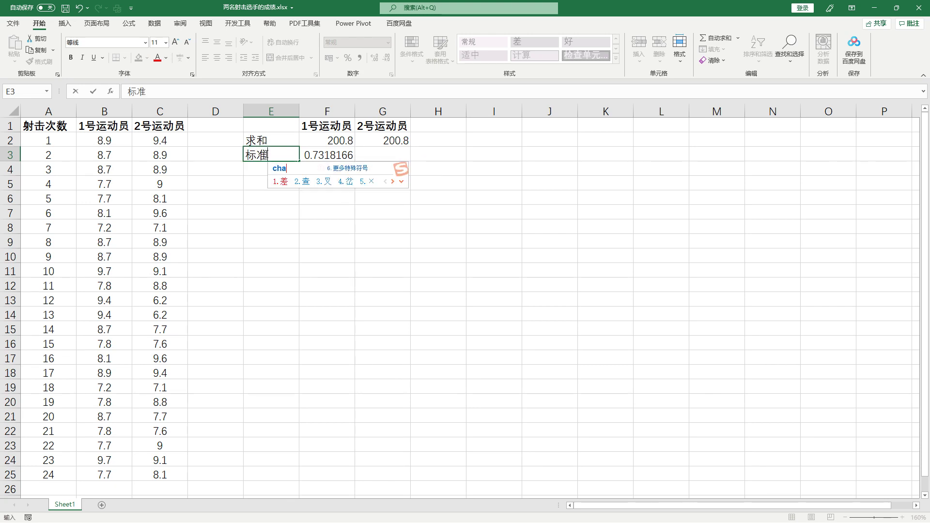
{"action": "key", "text": "space"}
{"action": "key", "text": "Return"}
{"action": "left_click", "coordinate": [290, 156]}
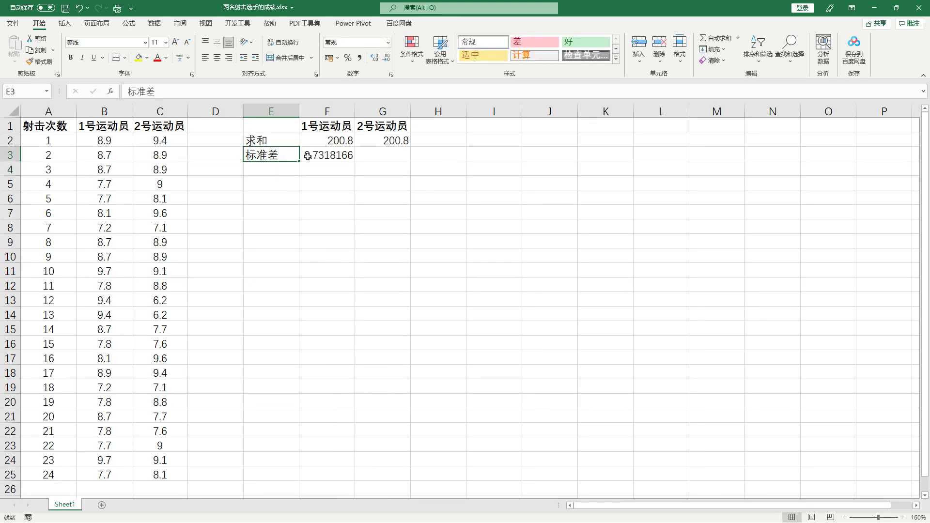
{"action": "left_click", "coordinate": [288, 177]}
{"action": "left_click", "coordinate": [315, 159]}
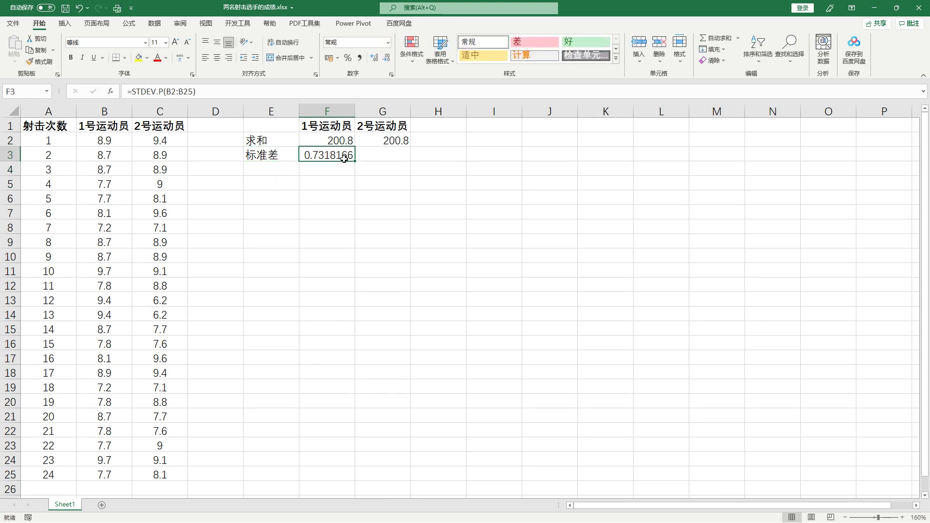
- Copy the standard deviation formula from F3 to G3 for 2号运动员 and check its score range
{"action": "left_click_drag", "start_coordinate": [354, 161], "coordinate": [386, 155]}
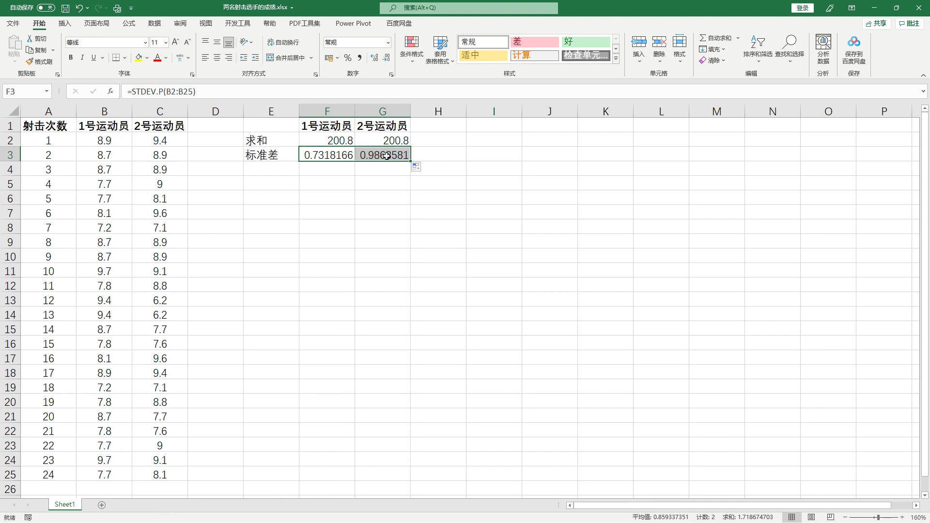
{"action": "left_click", "coordinate": [339, 167]}
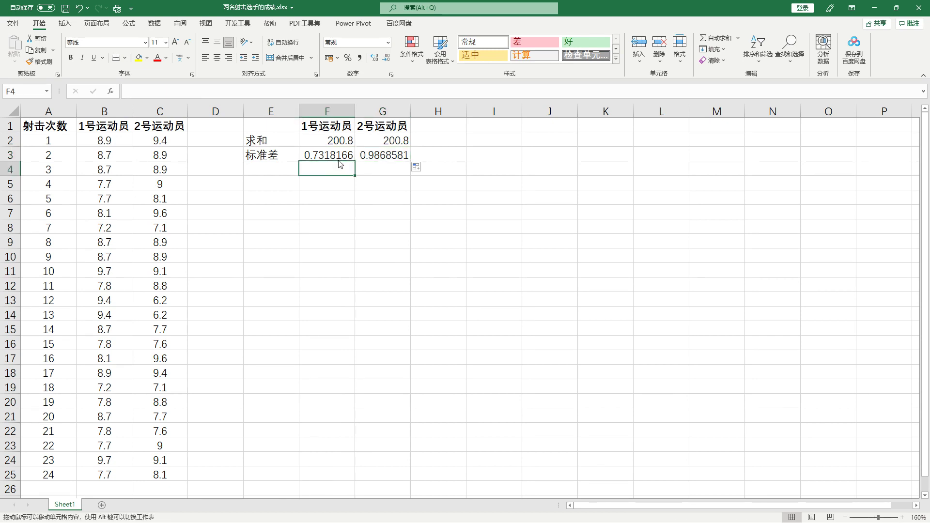
{"action": "left_click", "coordinate": [367, 155]}
{"action": "left_click", "coordinate": [342, 155]}
{"action": "double_click", "coordinate": [378, 154]}
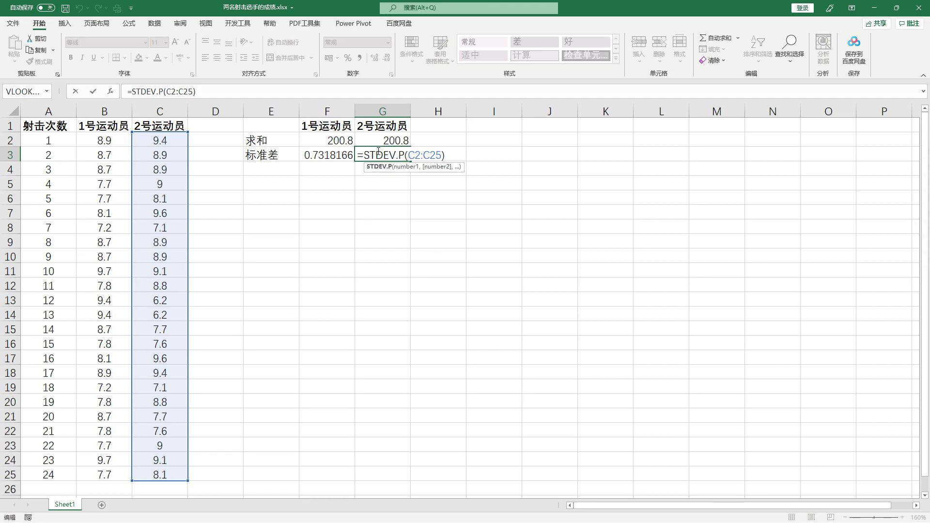
{"action": "key", "text": "Return"}
{"action": "left_click", "coordinate": [377, 197]}
{"action": "left_click", "coordinate": [386, 155]}
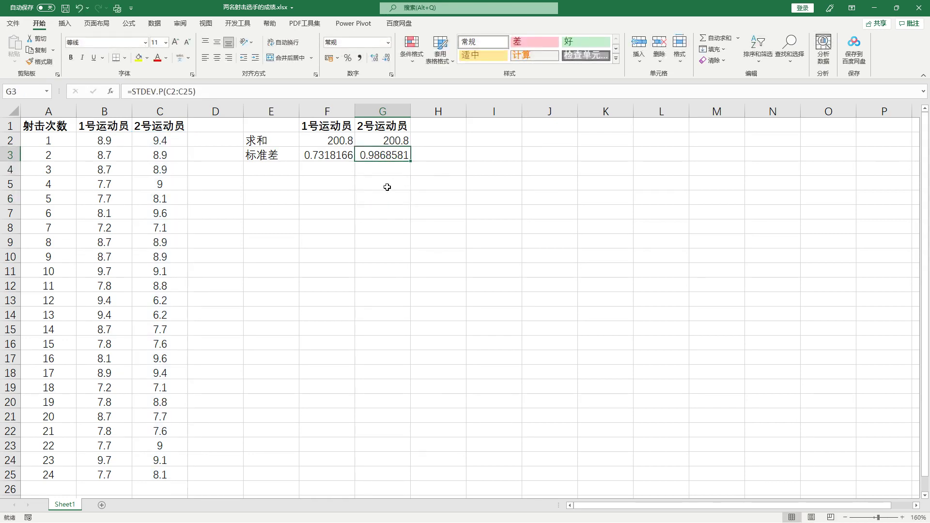
- Compare the two athletes' standard deviations in F3 and G3, along with 1号运动员's score data
{"action": "left_click", "coordinate": [342, 157]}
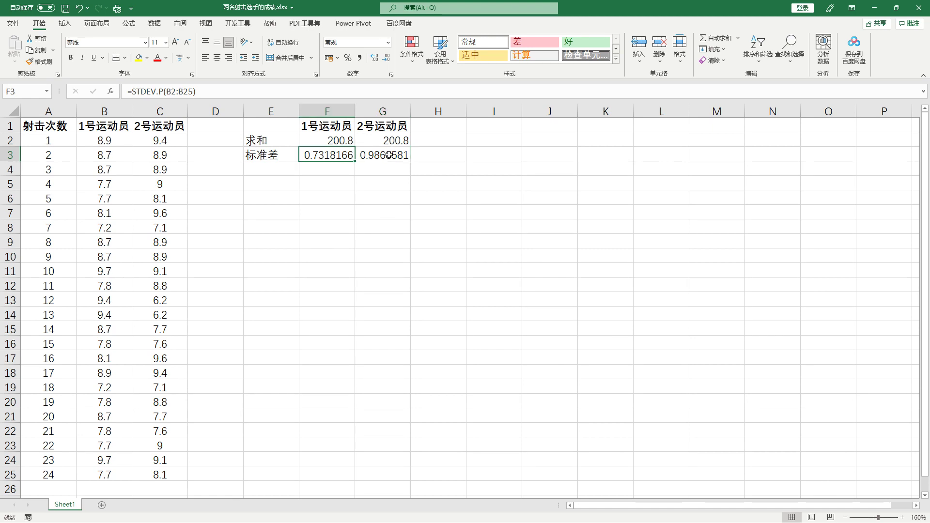
{"action": "left_click", "coordinate": [389, 155]}
{"action": "left_click_drag", "start_coordinate": [385, 171], "coordinate": [388, 155]}
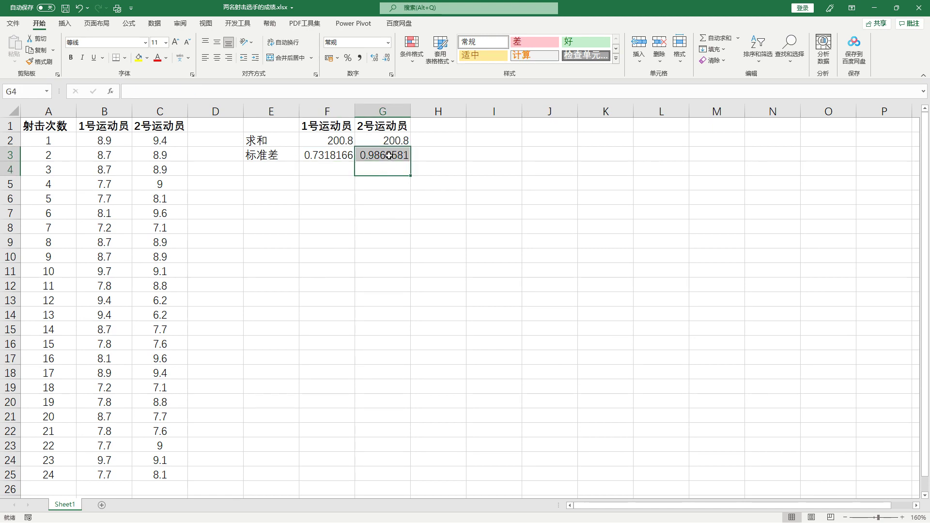
{"action": "left_click", "coordinate": [389, 156]}
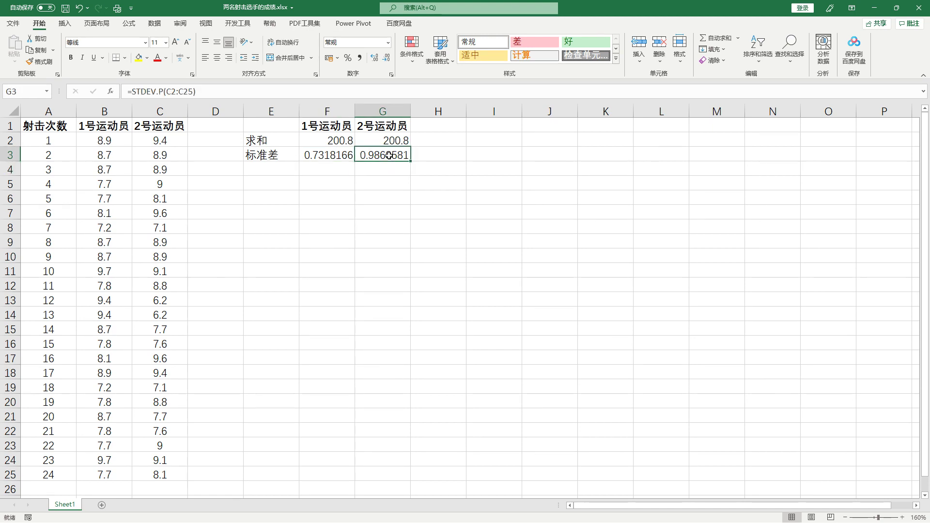
{"action": "left_click", "coordinate": [335, 155]}
{"action": "left_click_drag", "start_coordinate": [326, 167], "coordinate": [339, 156]}
{"action": "left_click", "coordinate": [334, 109]}
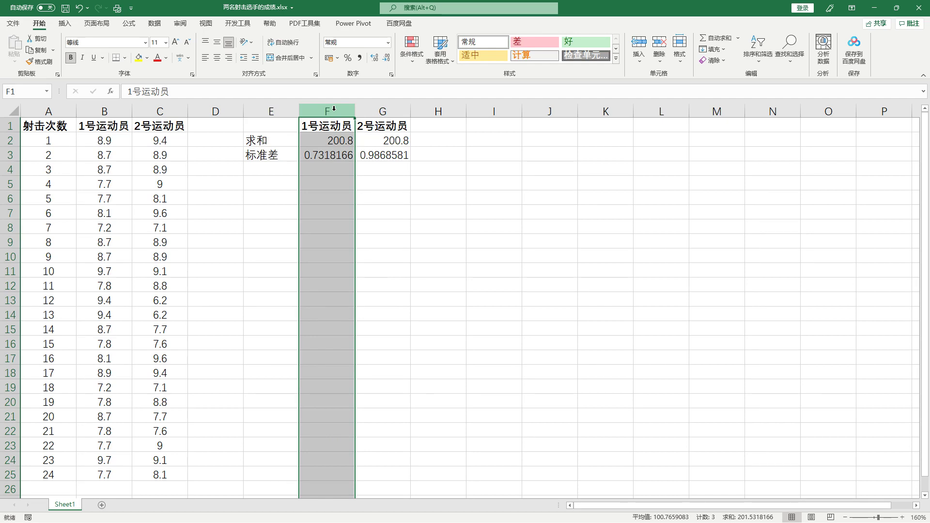
{"action": "left_click", "coordinate": [313, 156]}
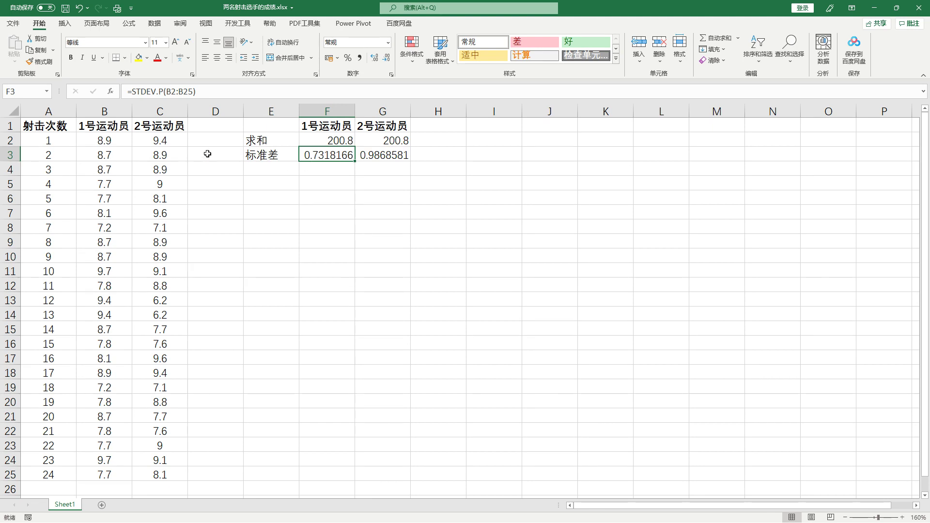
{"action": "left_click", "coordinate": [110, 154]}
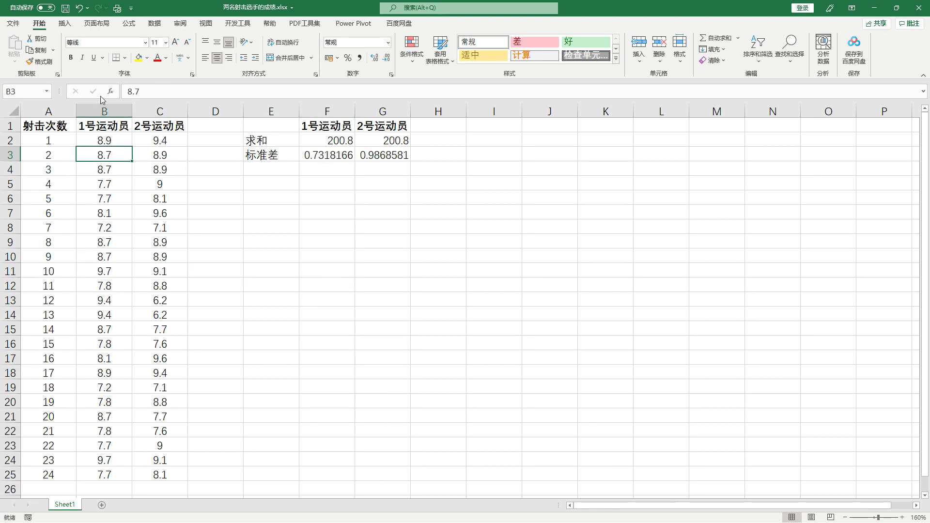
- Turn 1号运动员's total in F2 into an average by dividing SUM(B2:B25) by 24
{"action": "left_click", "coordinate": [343, 153]}
{"action": "left_click_drag", "start_coordinate": [345, 142], "coordinate": [361, 144]}
{"action": "left_click", "coordinate": [350, 140]}
{"action": "double_click", "coordinate": [349, 141]}
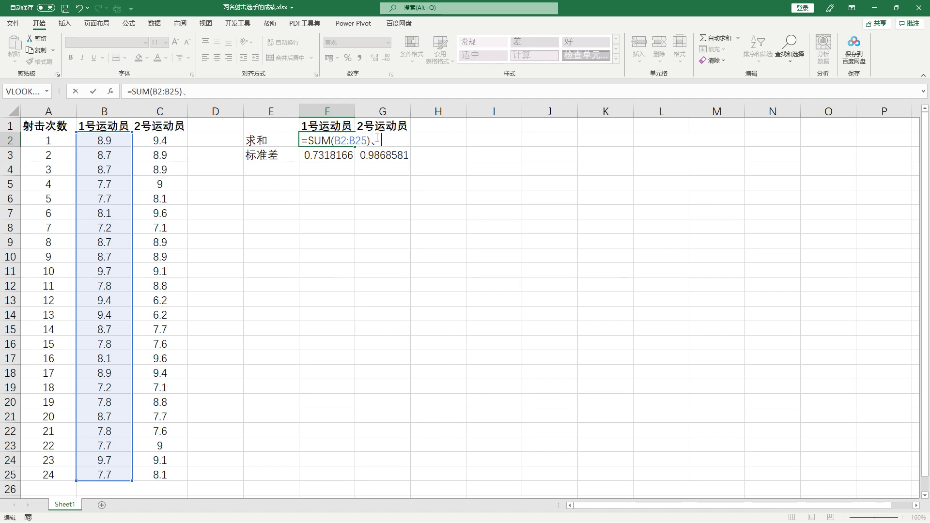
{"action": "type", "text": "/24"}
{"action": "key", "text": "Return"}
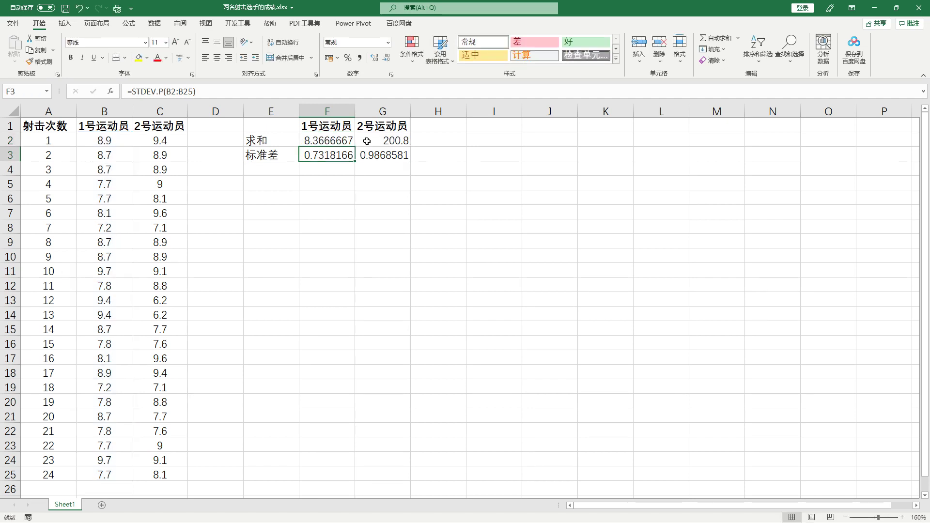
- Format 1号运动员's average in F2 as a number with one decimal place
{"action": "left_click", "coordinate": [344, 139]}
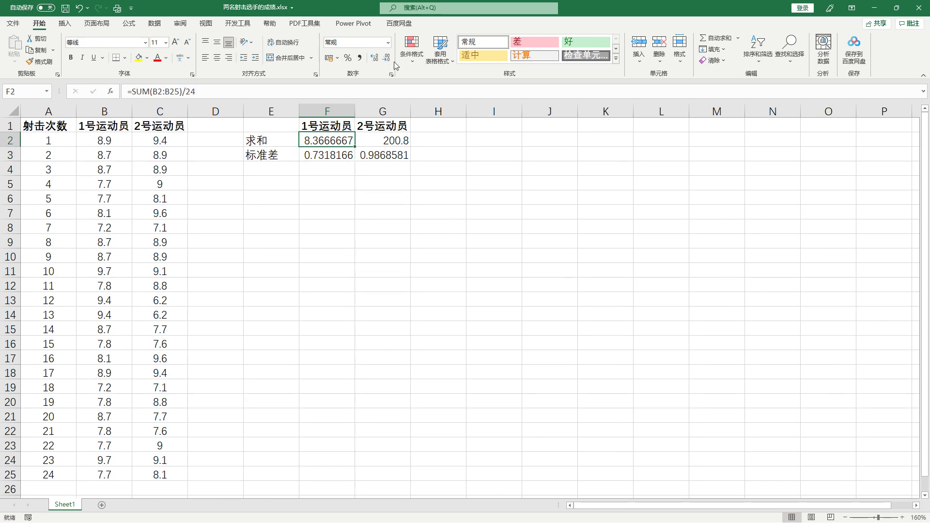
{"action": "left_click", "coordinate": [388, 43]}
{"action": "left_click", "coordinate": [358, 83]}
{"action": "left_click", "coordinate": [385, 58]}
{"action": "left_click", "coordinate": [416, 208]}
{"action": "left_click", "coordinate": [336, 143]}
{"action": "left_click", "coordinate": [337, 155]}
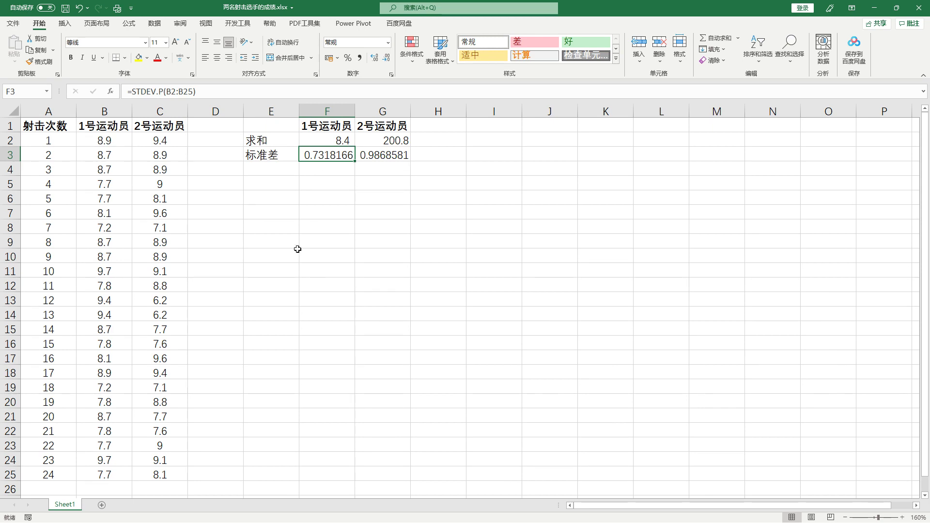
- Draw a horizontal axis over the sheet with a centre mark labelled 8.4 and two rings around it, and clear the drawing
{"action": "left_click_drag", "start_coordinate": [411, 280], "coordinate": [692, 279]}
{"action": "left_click_drag", "start_coordinate": [546, 245], "coordinate": [538, 291]}
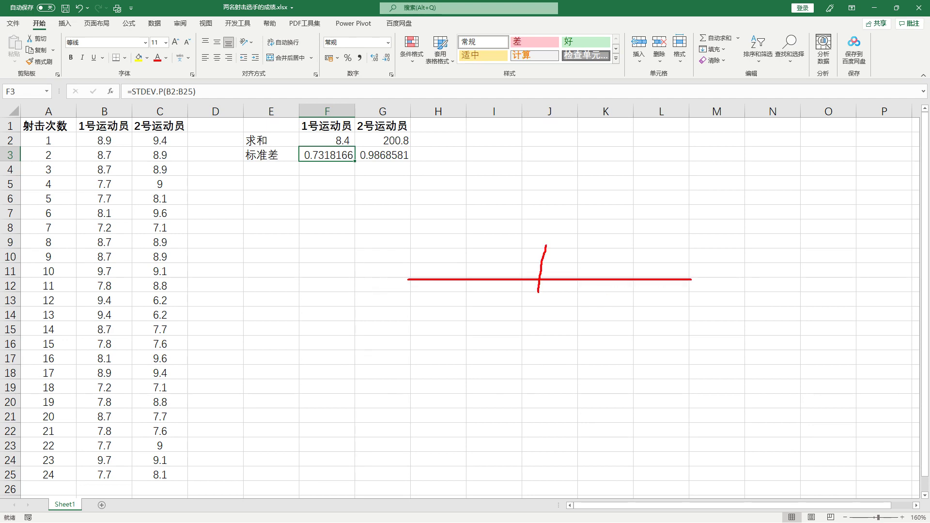
{"action": "mouse_move", "coordinate": [521, 323]}
{"action": "left_mouse_down"}
{"action": "mouse_move", "coordinate": [527, 305]}
{"action": "mouse_move", "coordinate": [512, 330]}
{"action": "left_mouse_up"}
{"action": "mouse_move", "coordinate": [550, 306]}
{"action": "left_mouse_down"}
{"action": "mouse_move", "coordinate": [545, 331]}
{"action": "mouse_move", "coordinate": [572, 337]}
{"action": "mouse_move", "coordinate": [552, 362]}
{"action": "left_mouse_up"}
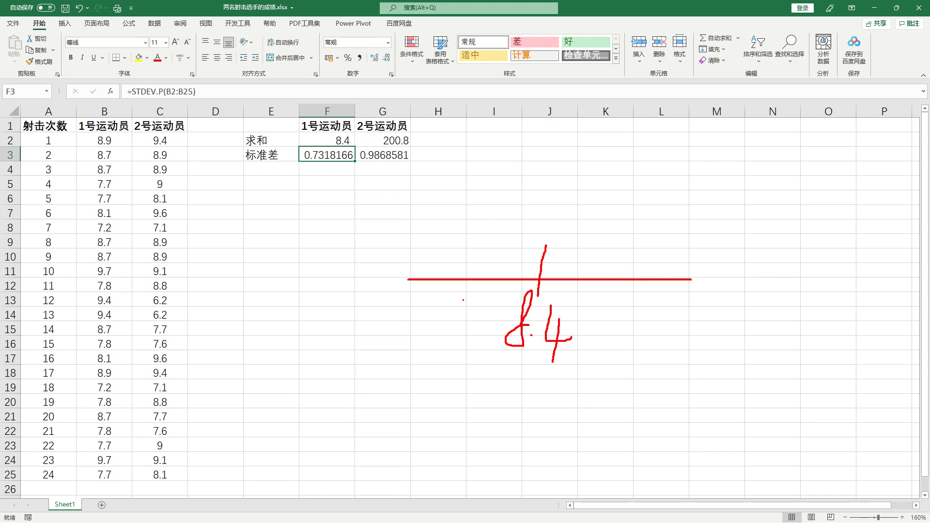
{"action": "mouse_move", "coordinate": [546, 226]}
{"action": "left_mouse_down"}
{"action": "mouse_move", "coordinate": [494, 269]}
{"action": "mouse_move", "coordinate": [605, 289]}
{"action": "mouse_move", "coordinate": [539, 225]}
{"action": "left_mouse_up"}
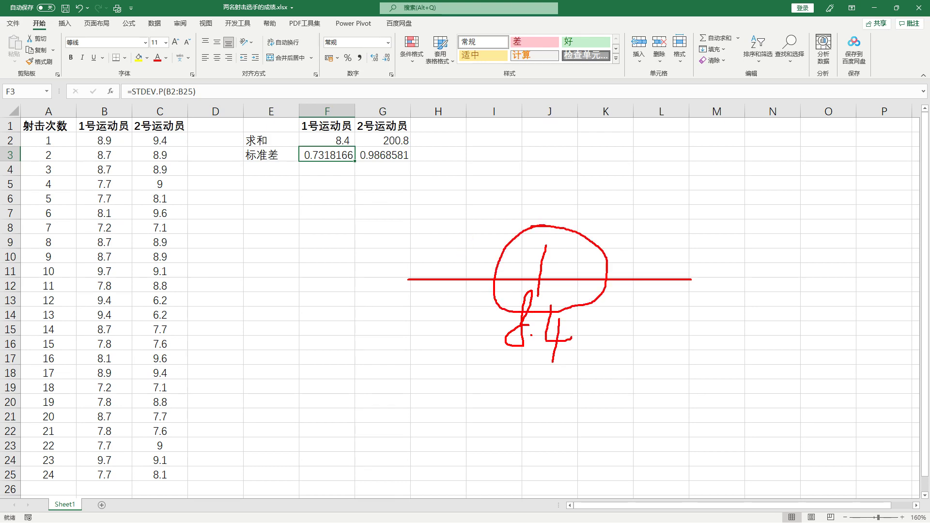
{"action": "mouse_move", "coordinate": [553, 193]}
{"action": "left_mouse_down"}
{"action": "mouse_move", "coordinate": [503, 197]}
{"action": "mouse_move", "coordinate": [421, 333]}
{"action": "mouse_move", "coordinate": [654, 310]}
{"action": "mouse_move", "coordinate": [550, 192]}
{"action": "left_mouse_up"}
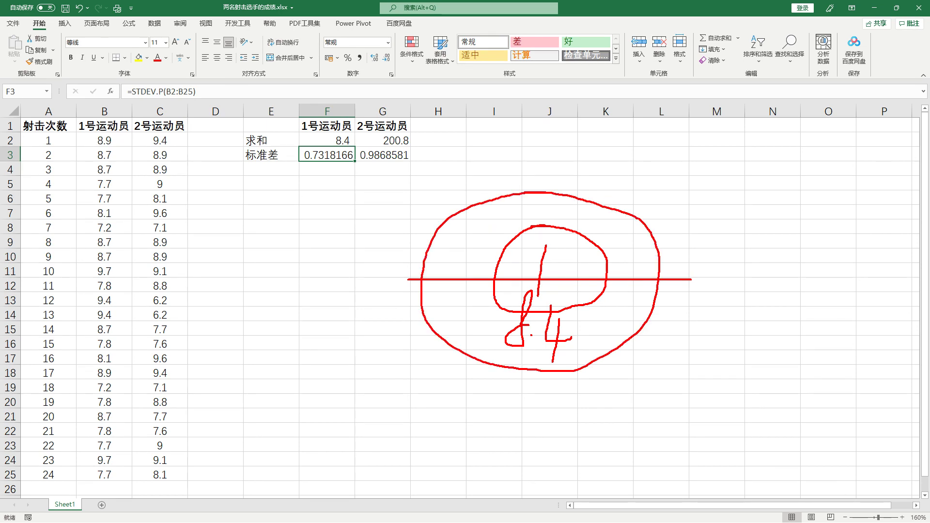
{"action": "left_click", "coordinate": [569, 288]}
{"action": "mouse_move", "coordinate": [569, 289]}
{"action": "left_mouse_down"}
{"action": "mouse_move", "coordinate": [594, 313]}
{"action": "mouse_move", "coordinate": [570, 296]}
{"action": "left_mouse_up"}
{"action": "key", "text": "Escape"}
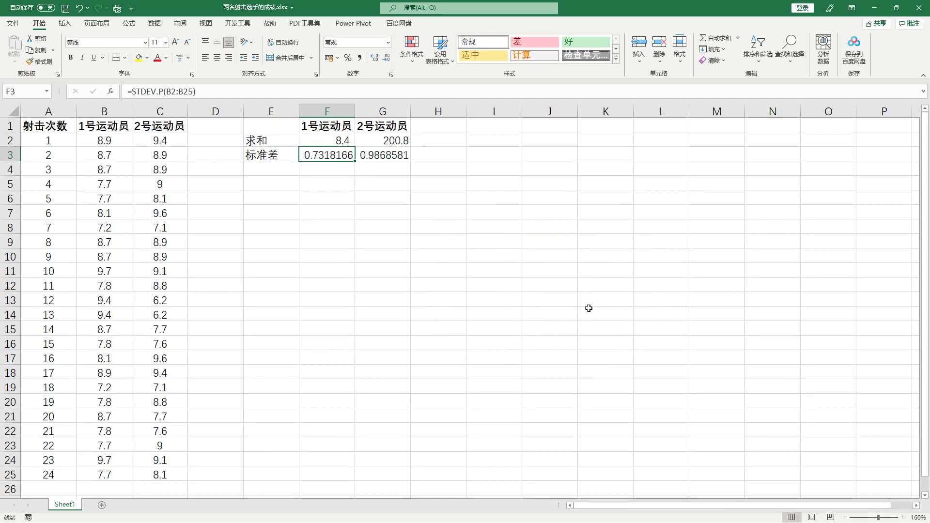
- Clear the 求和 and 标准差 labels by emptying cells E2:E4
{"action": "left_click", "coordinate": [437, 231]}
{"action": "left_click", "coordinate": [255, 137]}
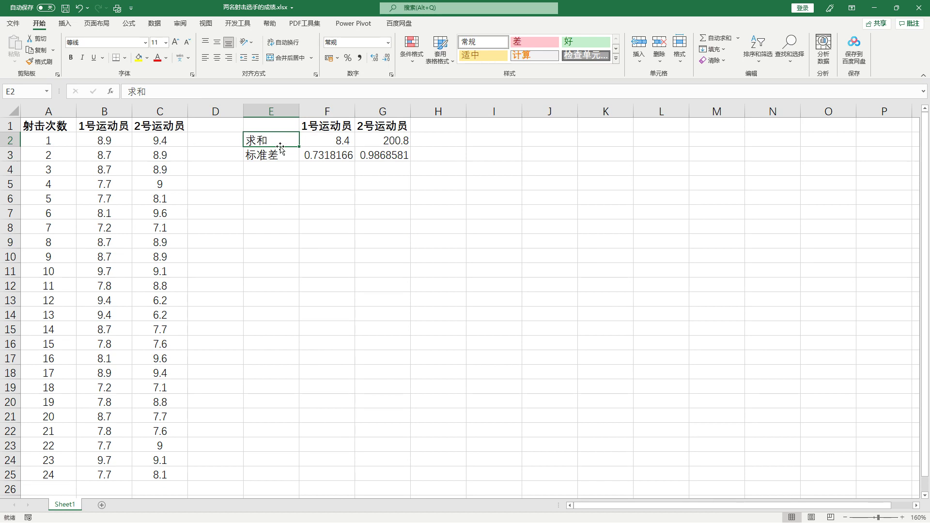
{"action": "left_click_drag", "start_coordinate": [275, 135], "coordinate": [274, 164]}
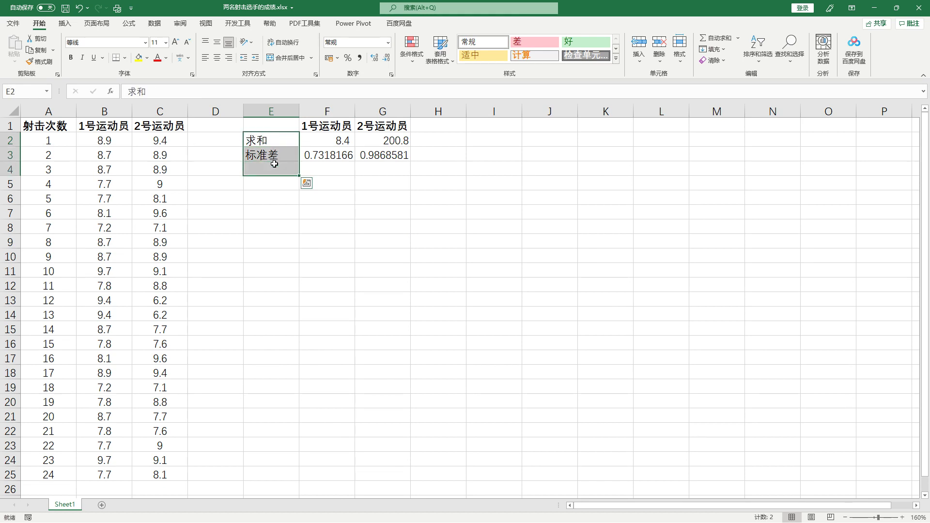
{"action": "key", "text": "Delete"}
{"action": "left_click", "coordinate": [345, 223]}
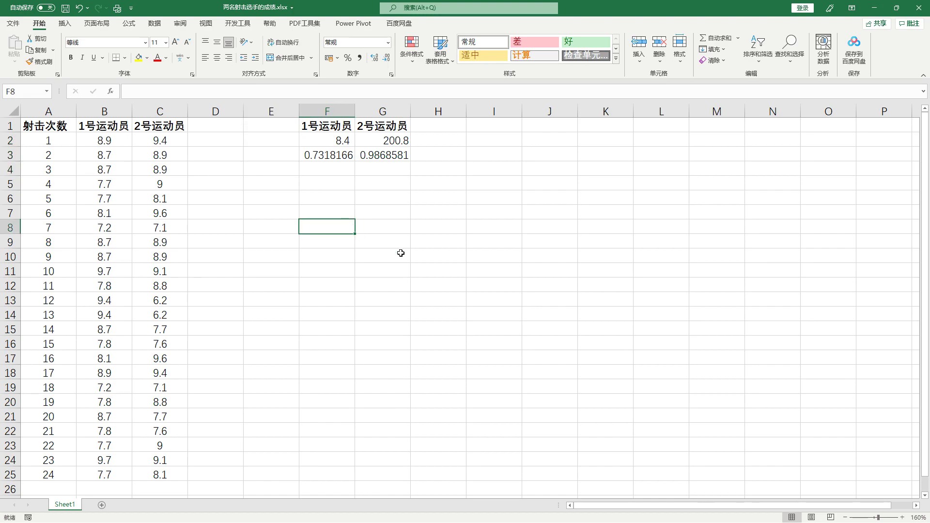
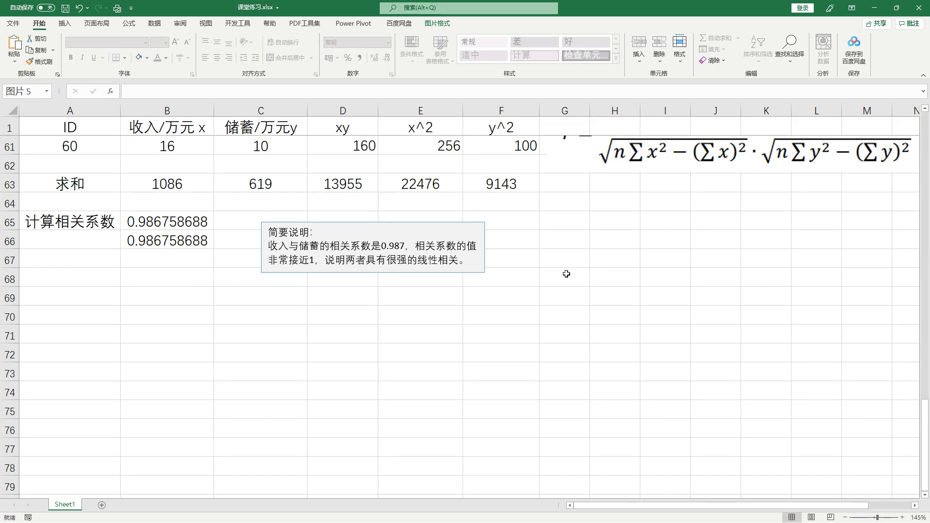
- In 课堂练习.xlsx, paste the β1 and β0 regression formula picture and place it below the correlation coefficient formula
{"action": "left_click", "coordinate": [566, 273]}
{"action": "scroll", "coordinate": [581, 270], "scroll_direction": "up", "scroll_amount": 6}
{"action": "scroll", "coordinate": [581, 270], "scroll_direction": "down", "scroll_amount": 5}
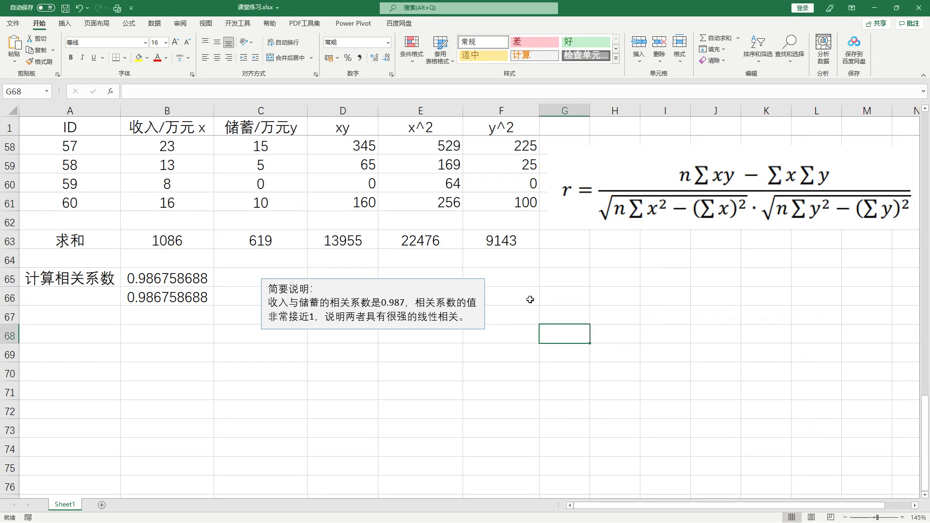
{"action": "key", "text": "ctrl+v"}
{"action": "left_click_drag", "start_coordinate": [610, 429], "coordinate": [610, 393]}
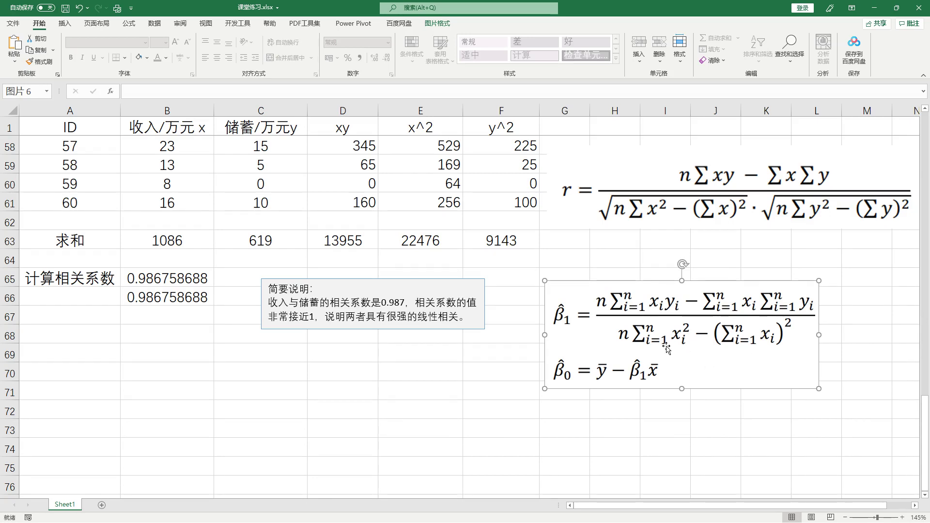
{"action": "left_click_drag", "start_coordinate": [659, 346], "coordinate": [639, 334]}
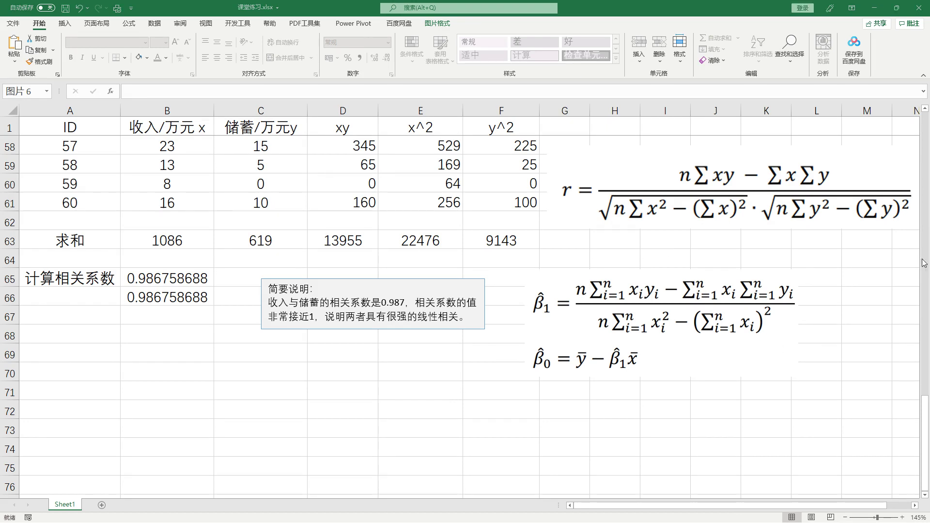
- Label cell A68 as b1
{"action": "left_click", "coordinate": [60, 327]}
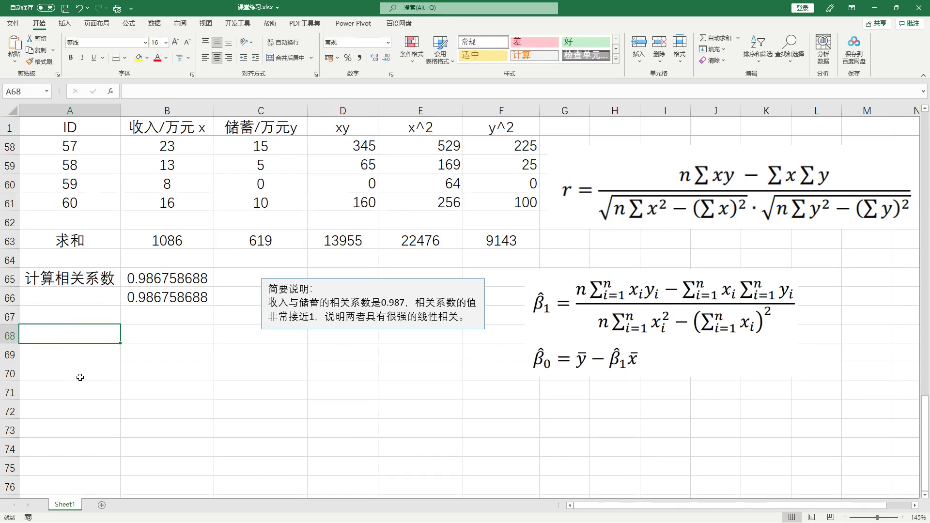
{"action": "type", "text": "吧"}
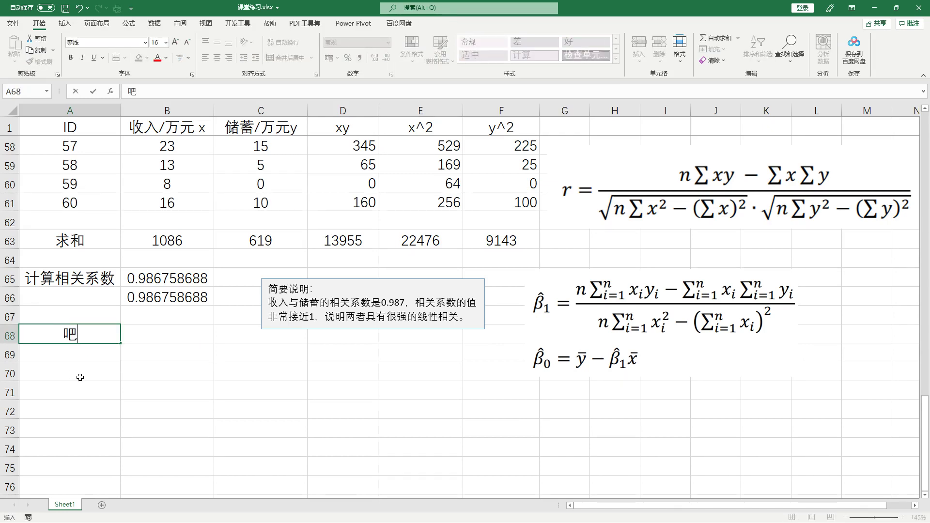
{"action": "key", "text": "BackSpace"}
{"action": "type", "text": "b1"}
- In B68, start the b1 formula with the numerator (60*D63-B63*C63), using the xy, x and y sums
{"action": "left_click", "coordinate": [145, 336]}
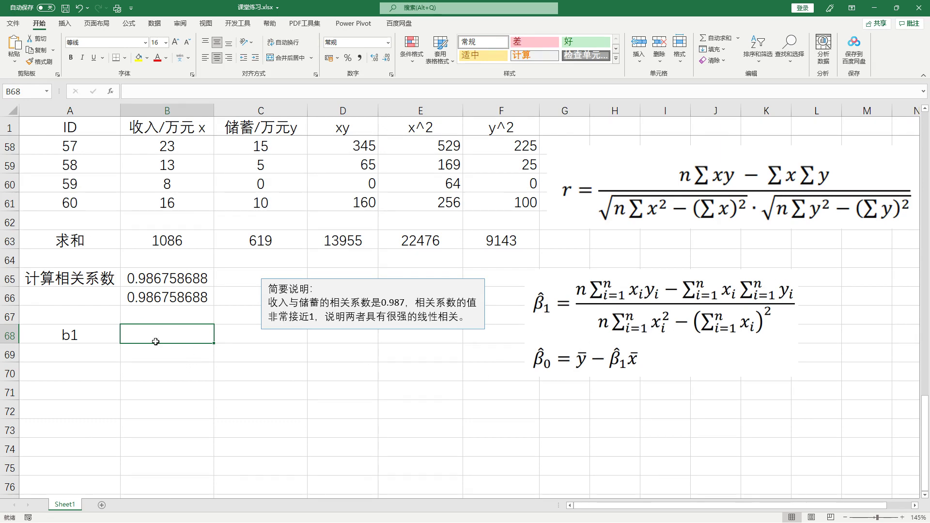
{"action": "type", "text": "=()"}
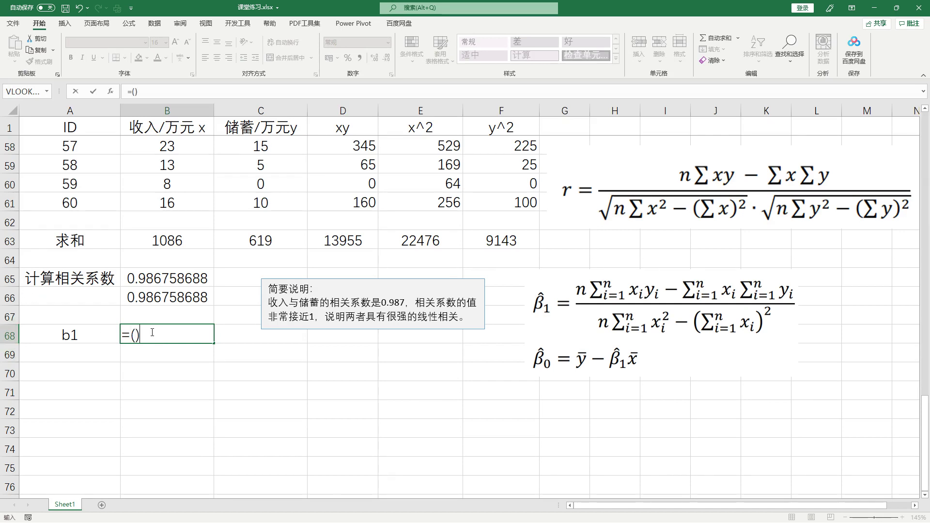
{"action": "left_click", "coordinate": [136, 336]}
{"action": "type", "text": "60*"}
{"action": "left_click", "coordinate": [339, 239]}
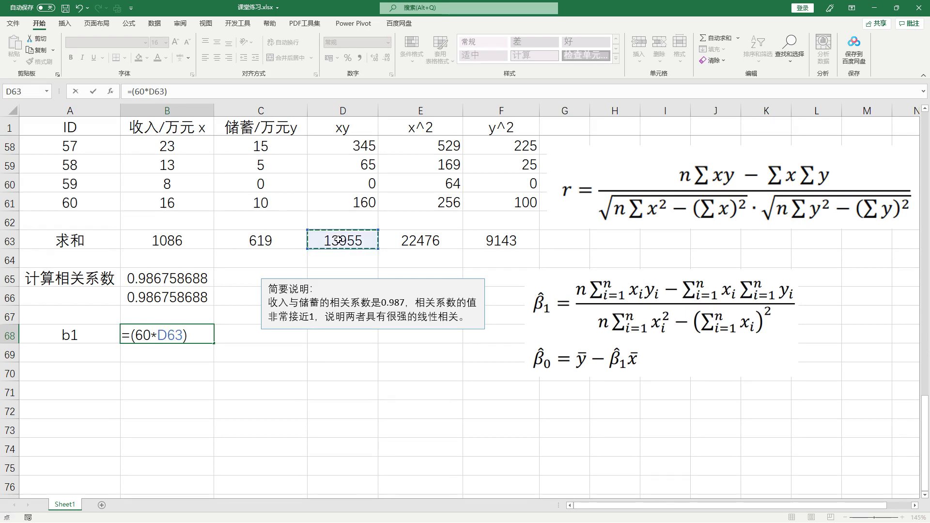
{"action": "type", "text": "-"}
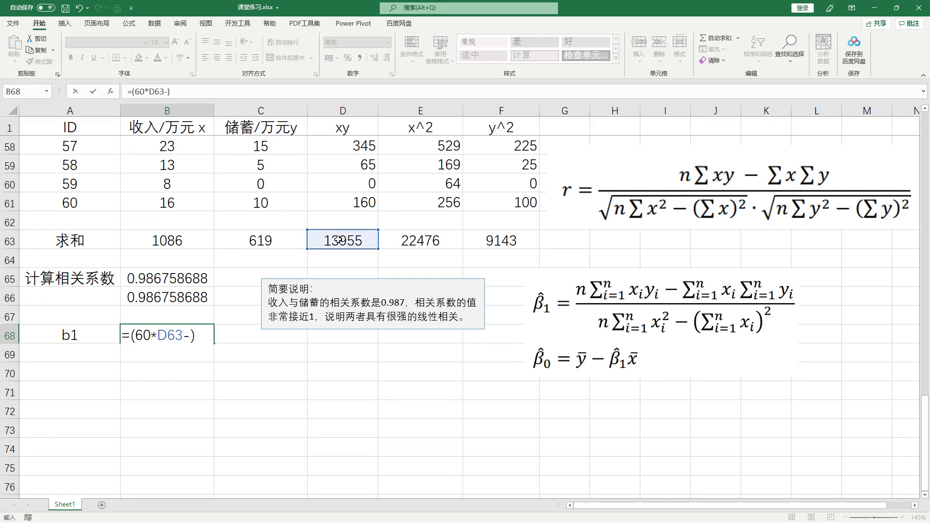
{"action": "left_click", "coordinate": [196, 243]}
{"action": "type", "text": "*"}
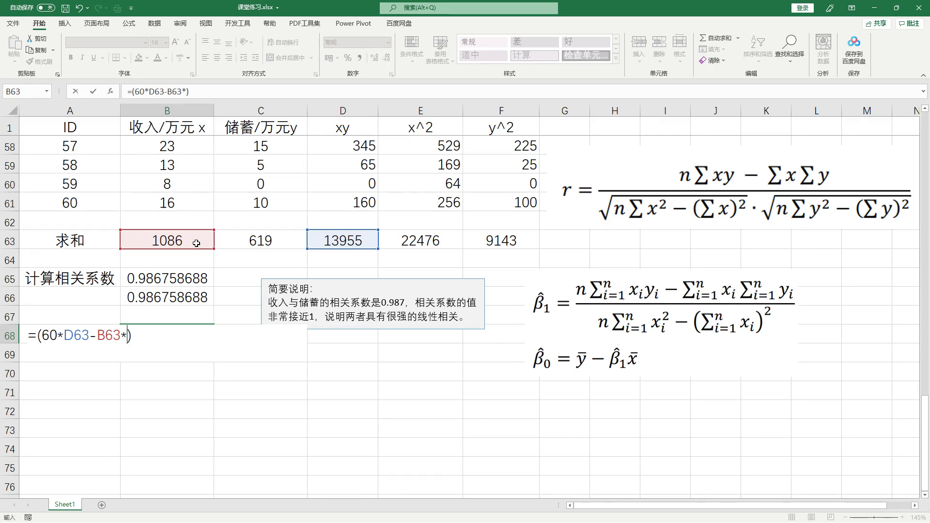
{"action": "left_click", "coordinate": [252, 245]}
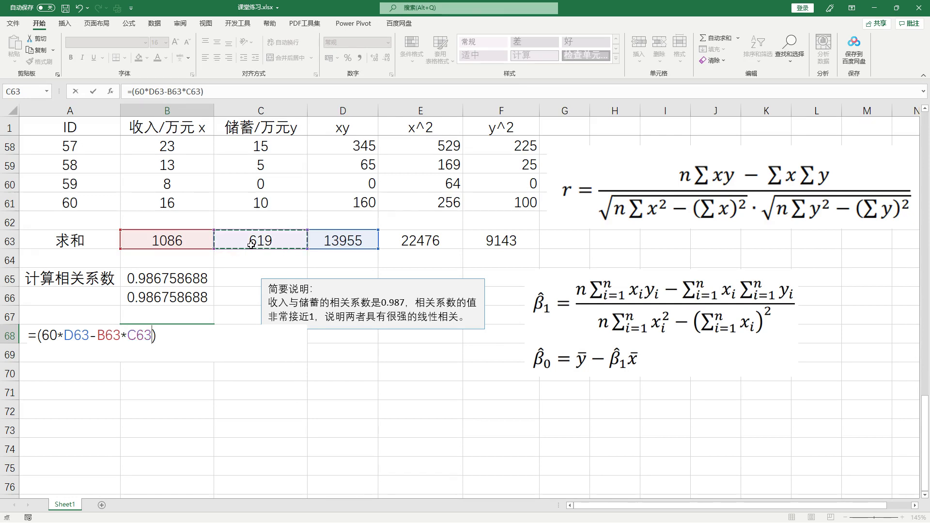
- Complete the b1 formula in B68 by dividing the numerator by (60*E63-B63^2)
{"action": "left_click", "coordinate": [187, 332]}
{"action": "type", "text": "/"}
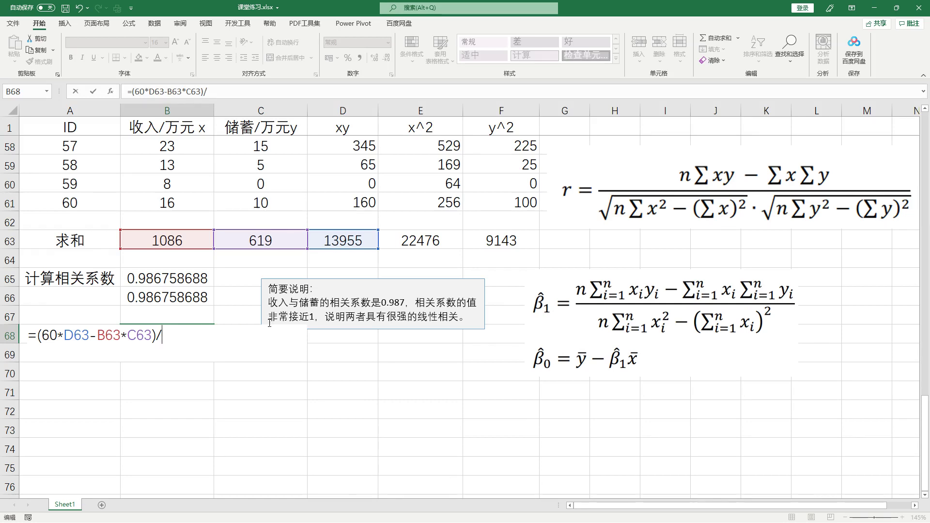
{"action": "type", "text": "()"}
{"action": "left_click", "coordinate": [166, 335]}
{"action": "type", "text": "60*"}
{"action": "left_click", "coordinate": [440, 242]}
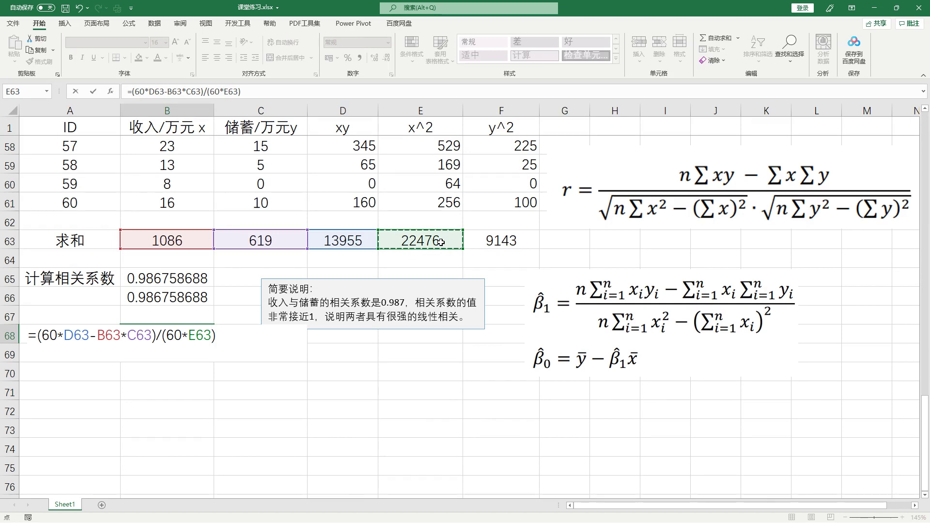
{"action": "type", "text": "-"}
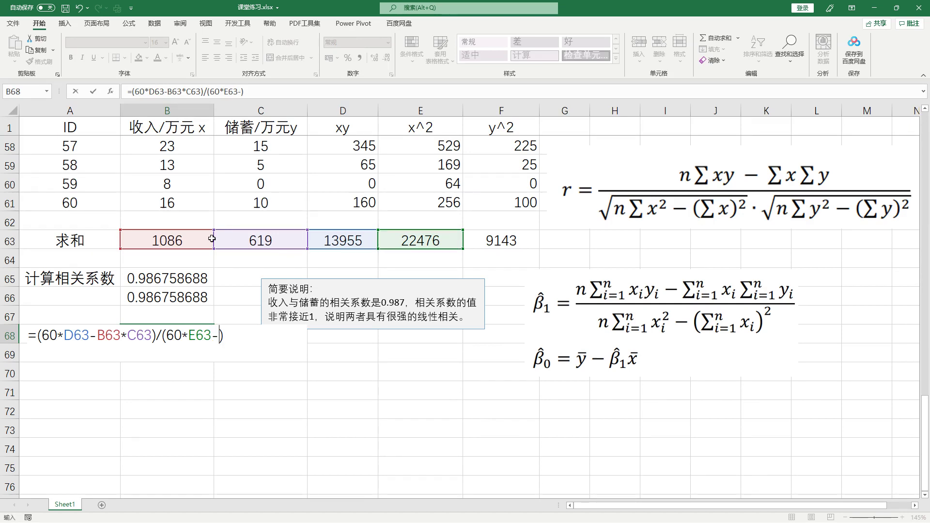
{"action": "left_click", "coordinate": [192, 239]}
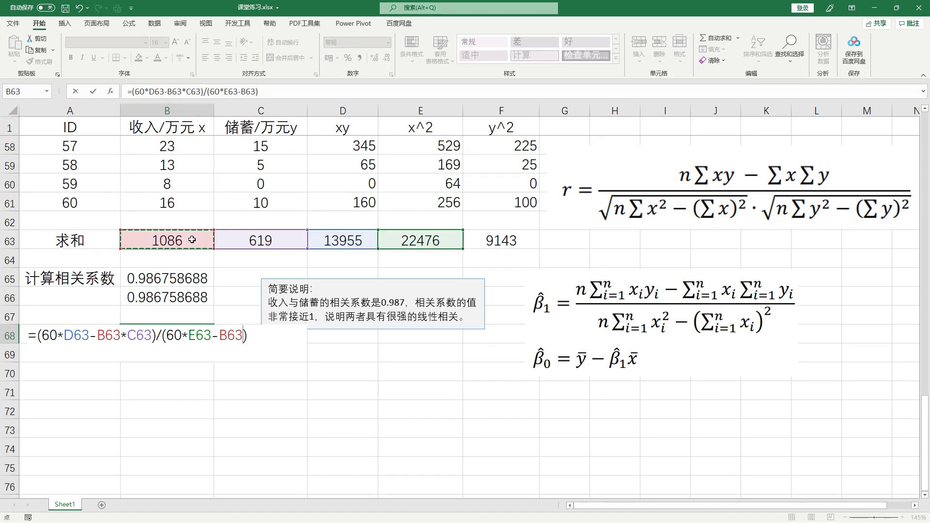
{"action": "type", "text": "^2"}
{"action": "key", "text": "Return"}
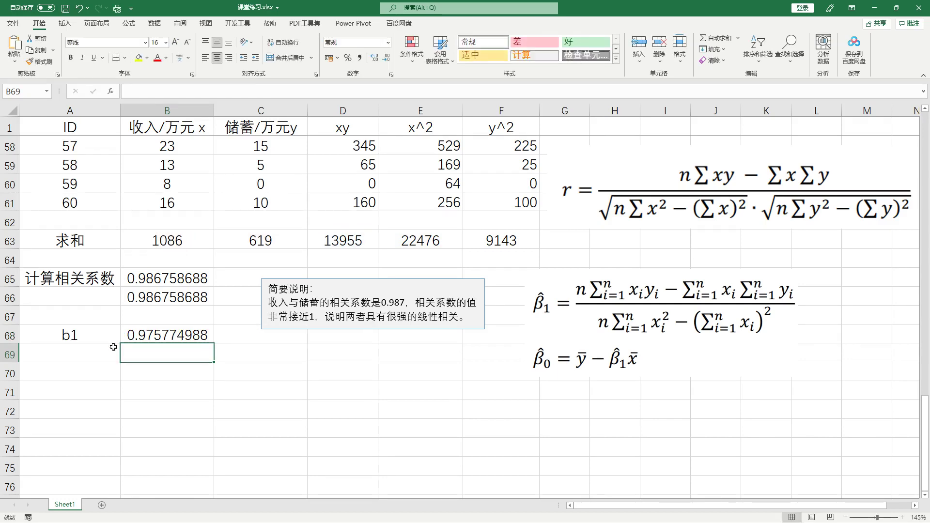
{"action": "left_click_drag", "start_coordinate": [99, 334], "coordinate": [173, 334]}
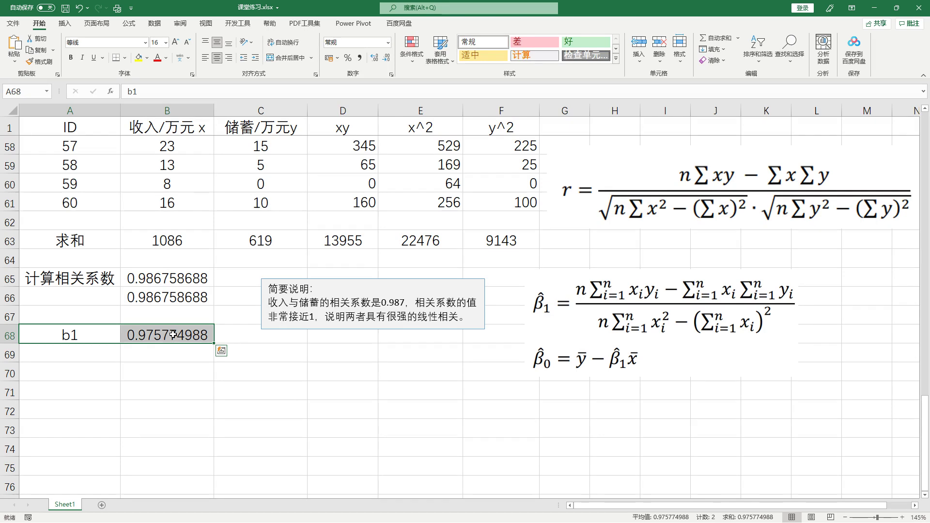
- Label cell A69 as b0
{"action": "left_click", "coordinate": [68, 358]}
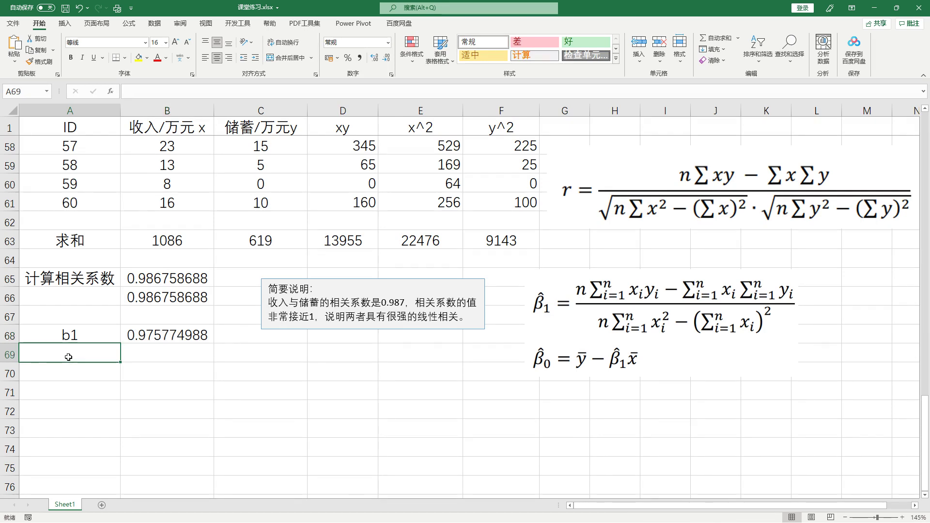
{"action": "type", "text": "bo"}
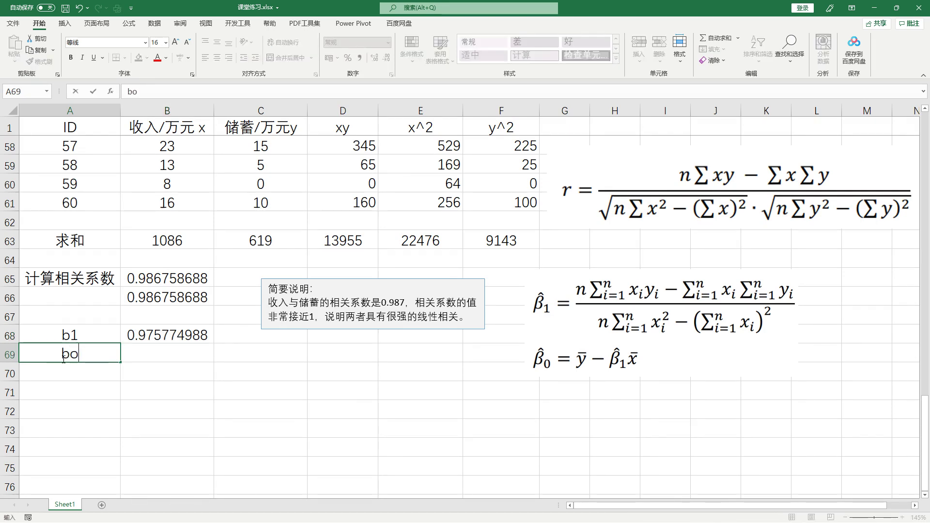
{"action": "key", "text": "BackSpace"}
{"action": "type", "text": "0"}
- Calculate b0 in B69 with the formula =C63/60-B68*B63/60
{"action": "left_click", "coordinate": [176, 356]}
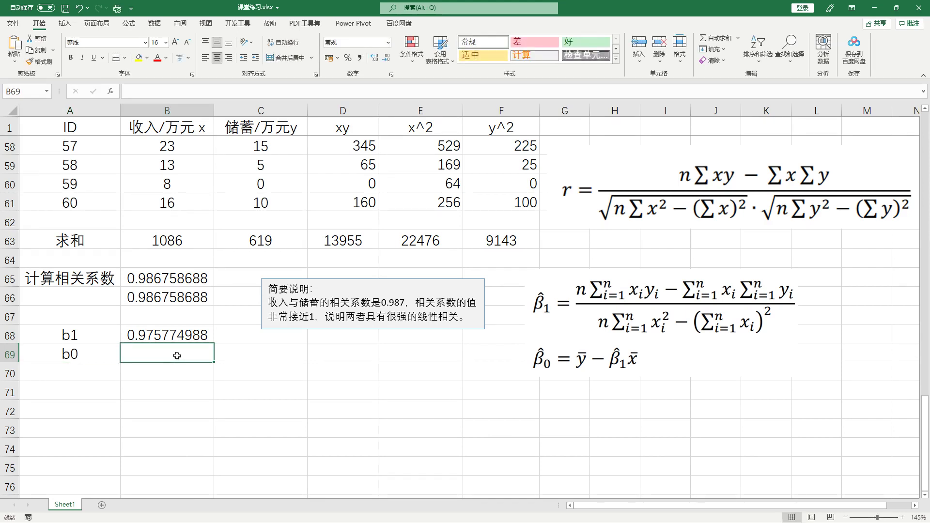
{"action": "type", "text": "="}
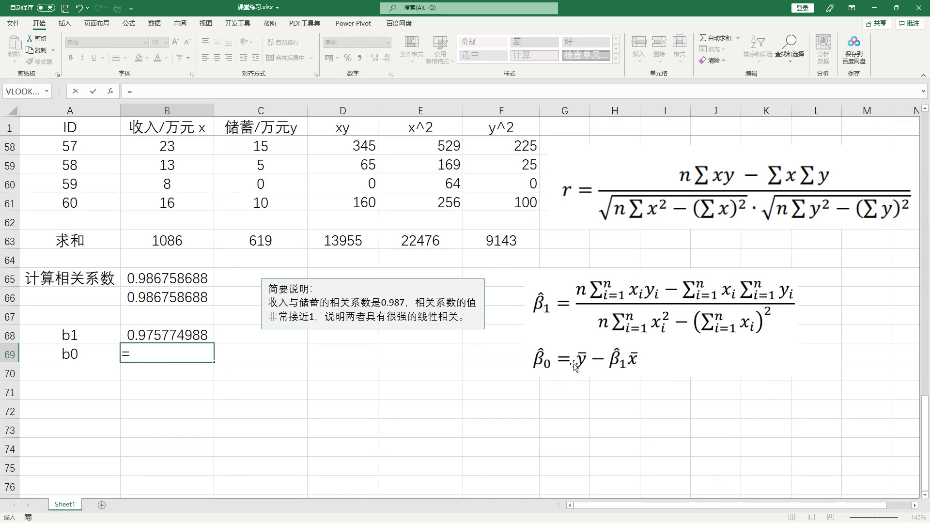
{"action": "left_click", "coordinate": [256, 233]}
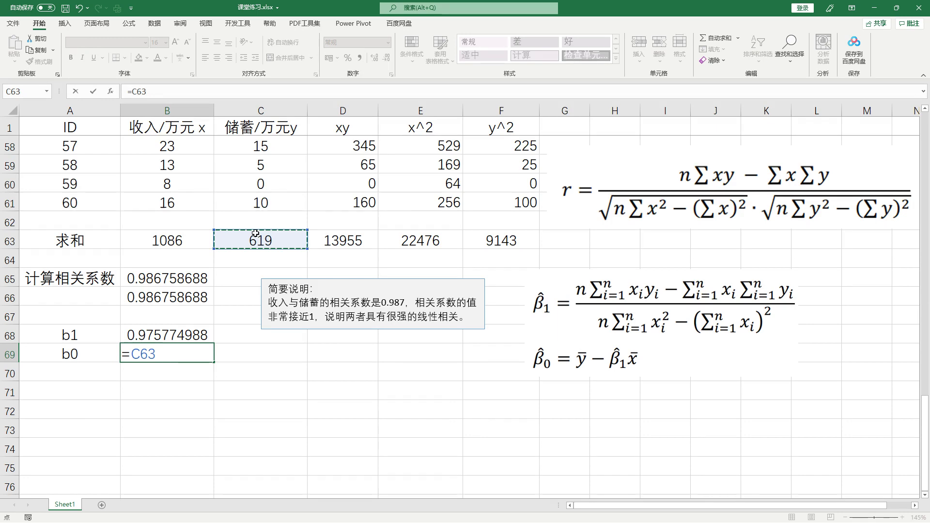
{"action": "type", "text": "/"}
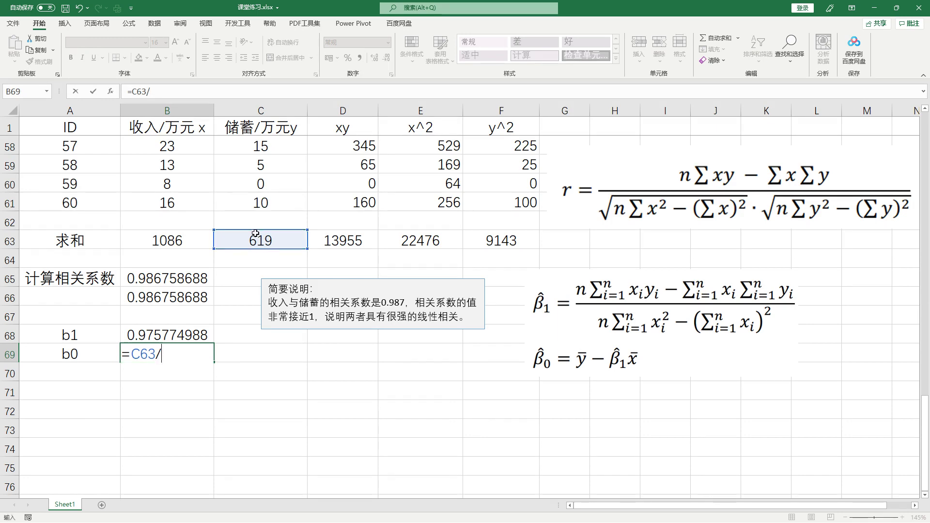
{"action": "type", "text": "60-"}
{"action": "left_click", "coordinate": [147, 333]}
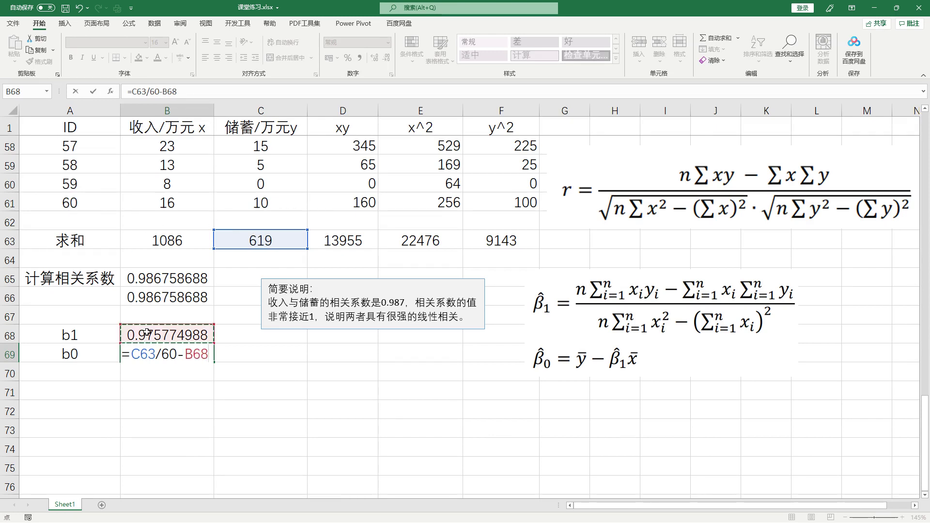
{"action": "type", "text": "*"}
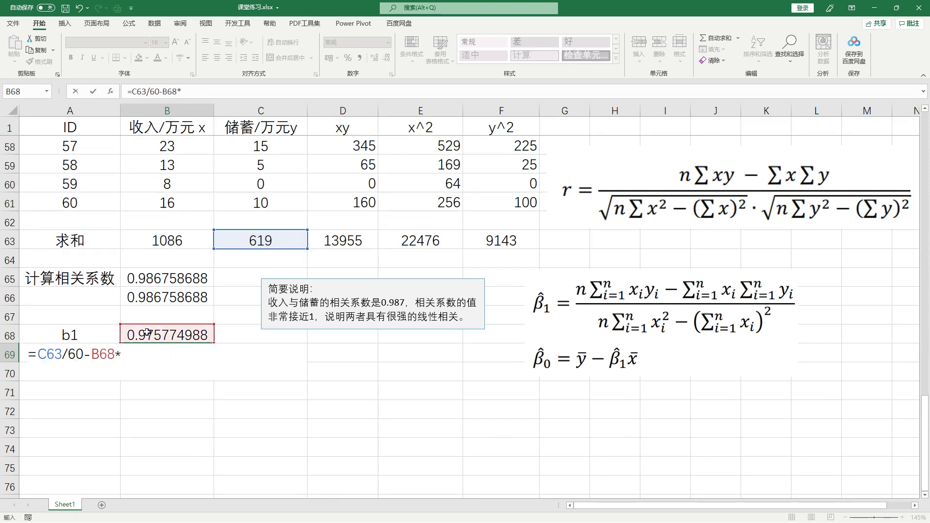
{"action": "left_click", "coordinate": [178, 240]}
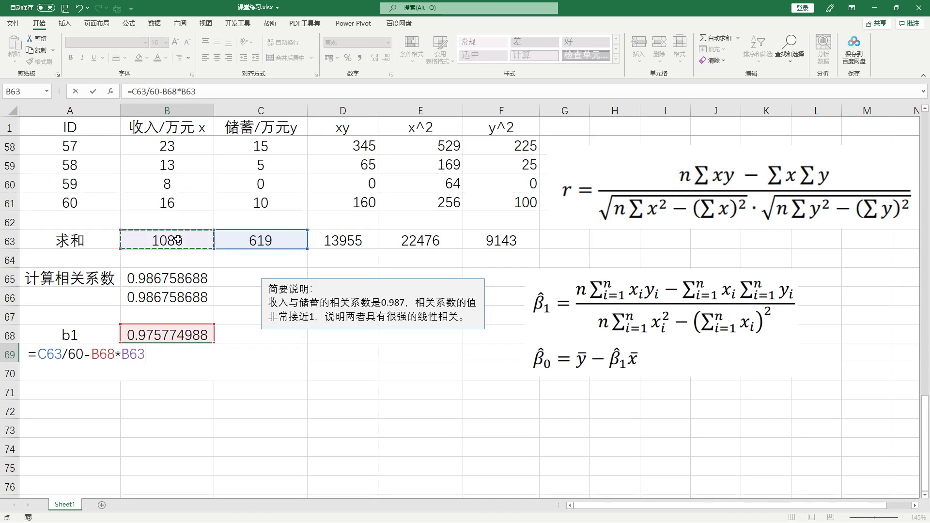
{"action": "type", "text": "/"}
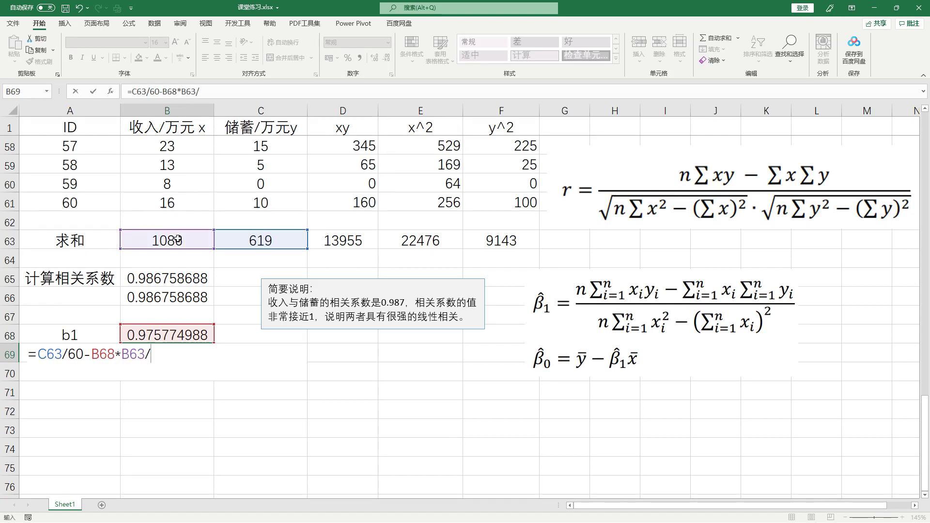
{"action": "type", "text": "60"}
{"action": "key", "text": "Return"}
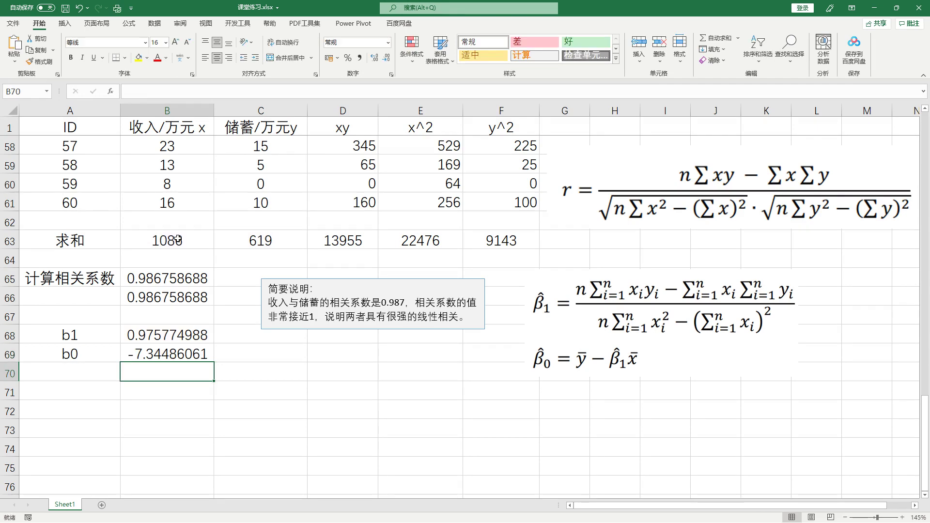
- Examine the b1 and b0 results and the formulas behind them in B68 and B69
{"action": "left_click", "coordinate": [181, 355]}
{"action": "left_click_drag", "start_coordinate": [68, 353], "coordinate": [175, 354]}
{"action": "left_click", "coordinate": [194, 408]}
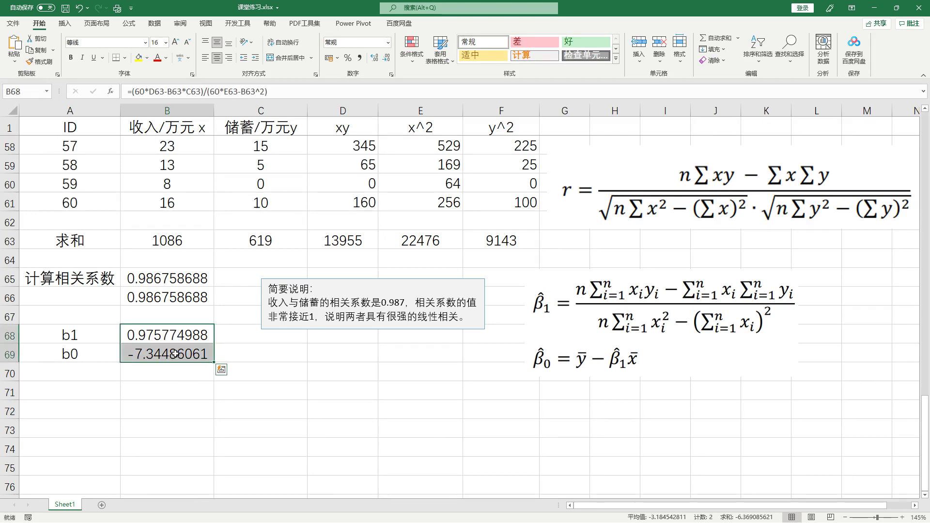
{"action": "left_click", "coordinate": [164, 374]}
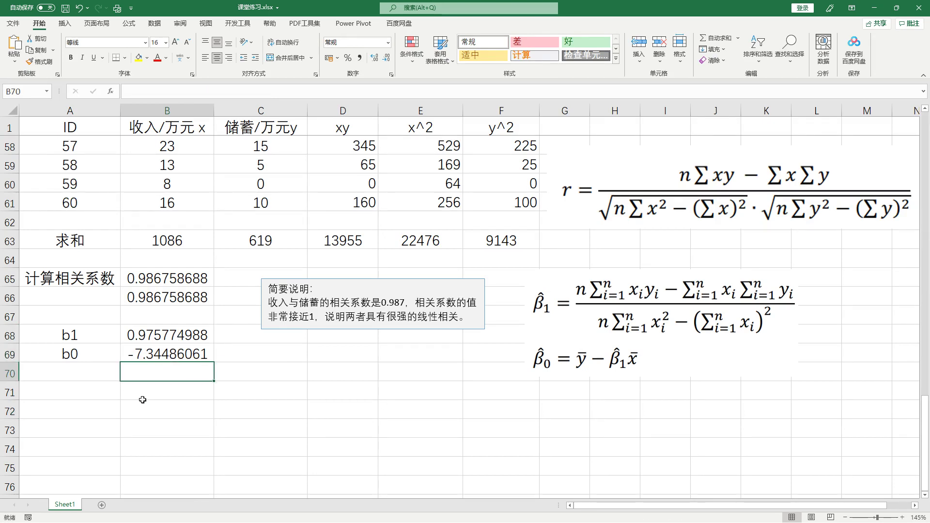
{"action": "left_click", "coordinate": [179, 351]}
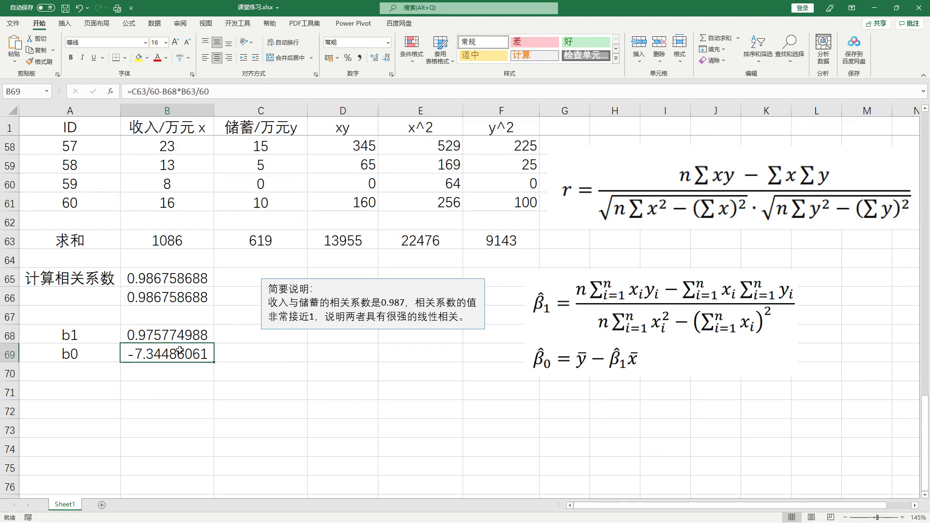
{"action": "left_click", "coordinate": [181, 334]}
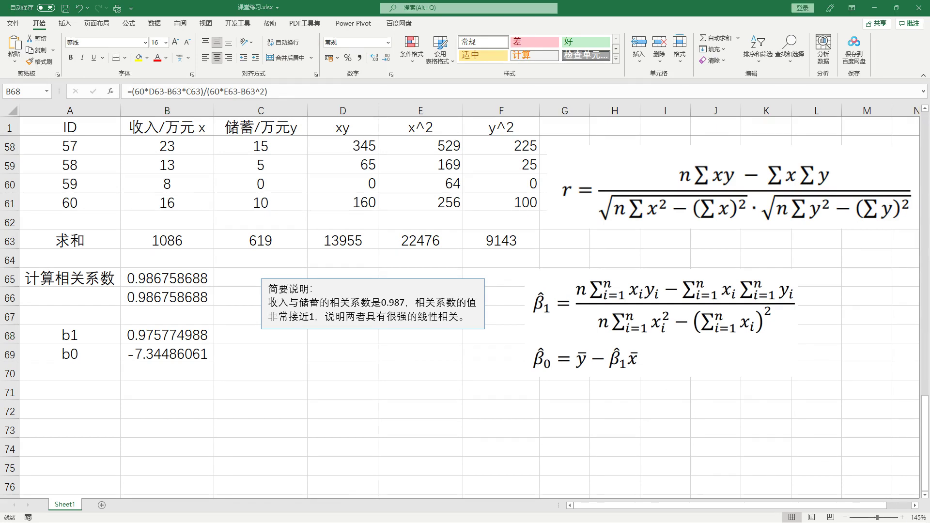
- Move the β1 and β0 formula picture up and to the right, closer beneath the correlation coefficient formula
{"action": "left_click", "coordinate": [612, 326]}
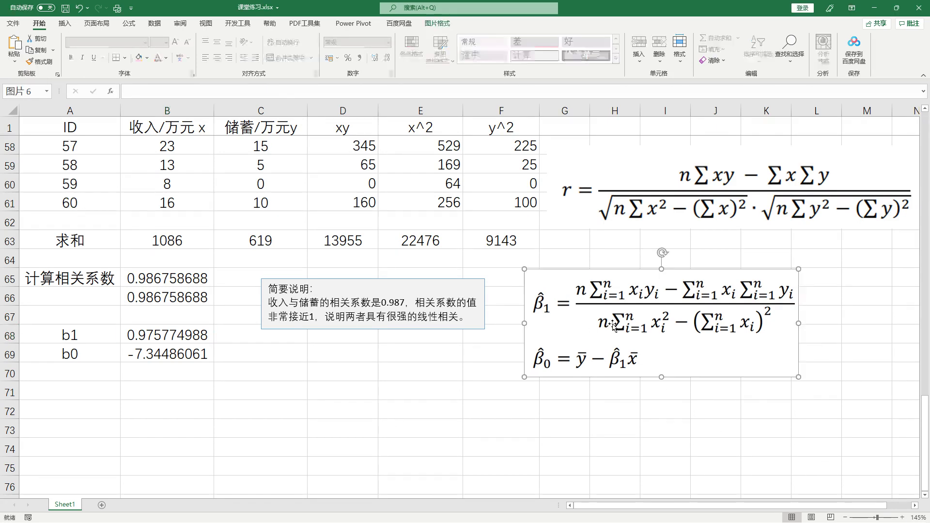
{"action": "mouse_move", "coordinate": [612, 325]}
{"action": "left_mouse_down"}
{"action": "mouse_move", "coordinate": [564, 281]}
{"action": "mouse_move", "coordinate": [612, 299]}
{"action": "mouse_move", "coordinate": [615, 313]}
{"action": "left_mouse_up"}
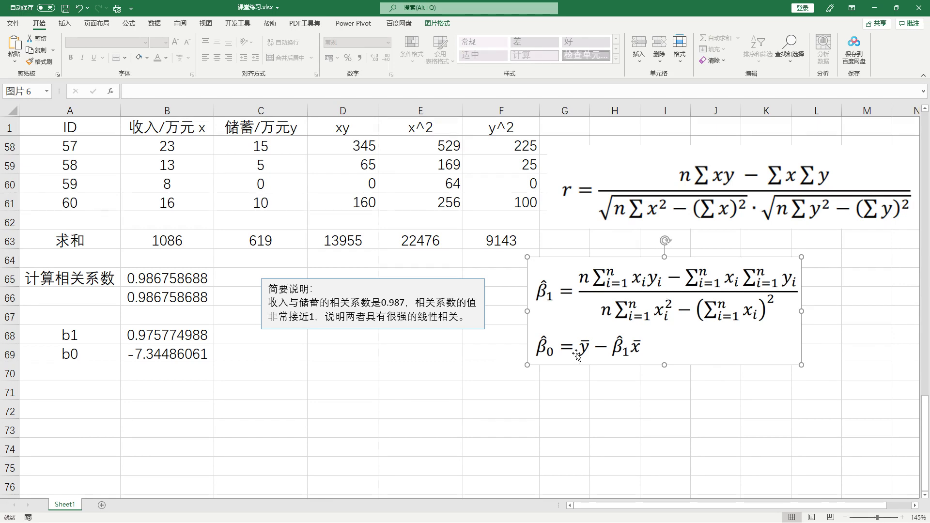
{"action": "left_click", "coordinate": [81, 412]}
{"action": "left_click_drag", "start_coordinate": [499, 358], "coordinate": [554, 348]}
{"action": "left_click", "coordinate": [128, 407]}
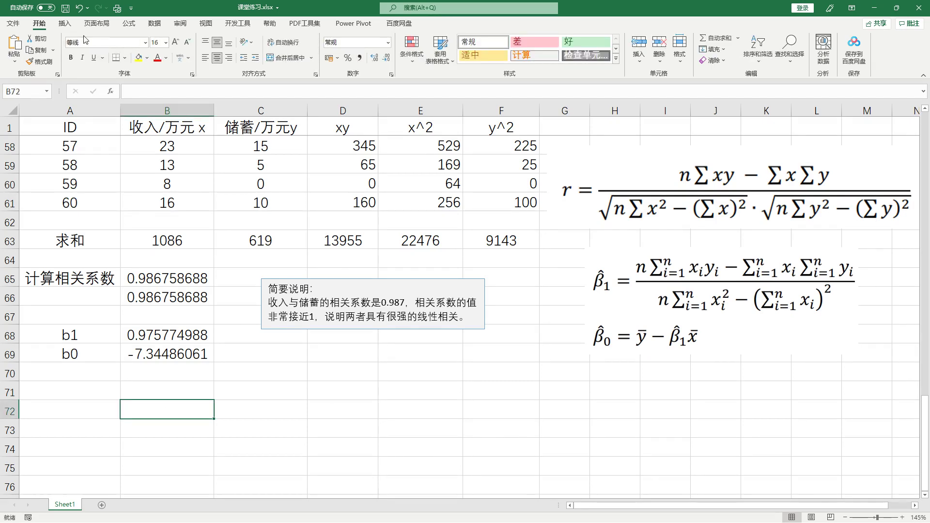
- Enable the 分析工具库 add-in through the Excel add-ins options
{"action": "left_click", "coordinate": [162, 26]}
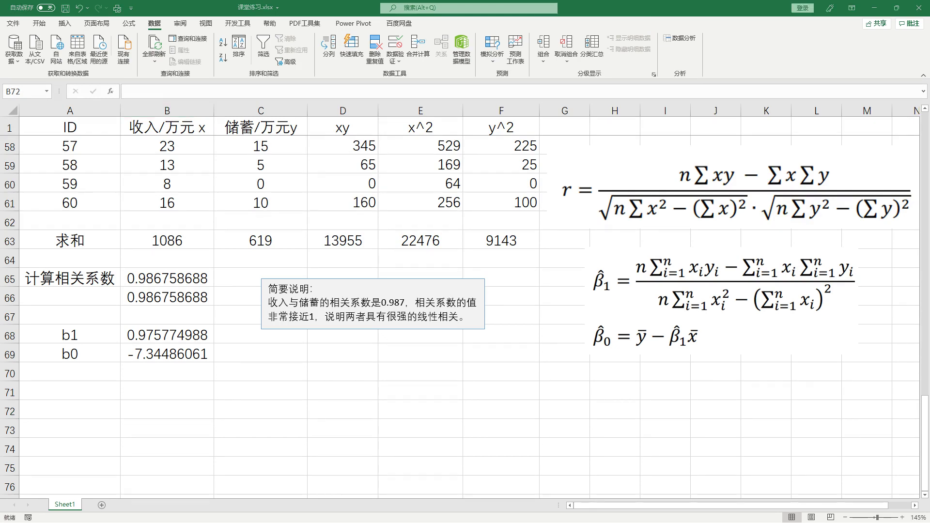
{"action": "left_click", "coordinate": [15, 25]}
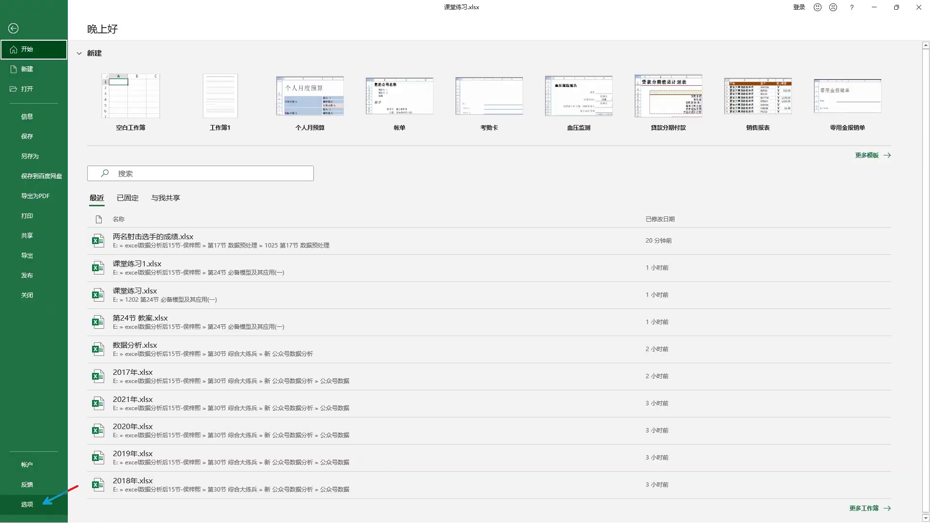
{"action": "left_click", "coordinate": [28, 504]}
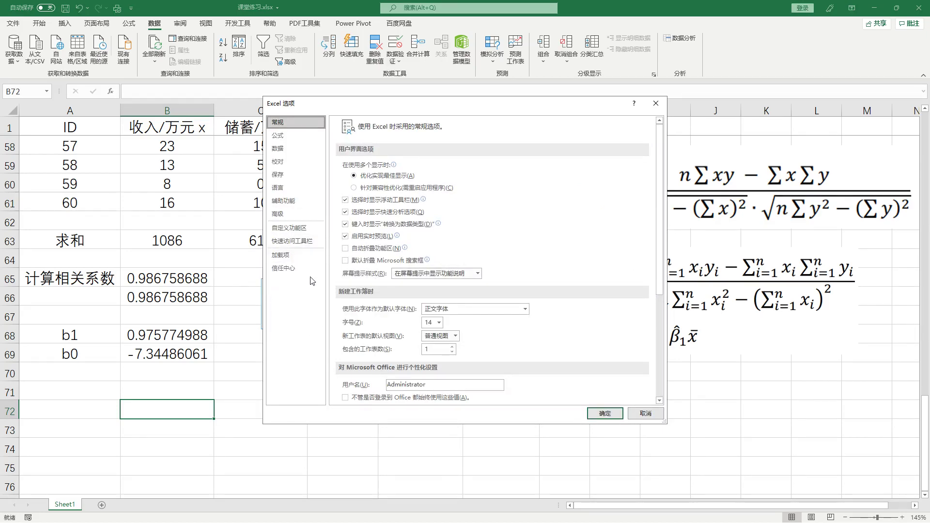
{"action": "left_click", "coordinate": [298, 257]}
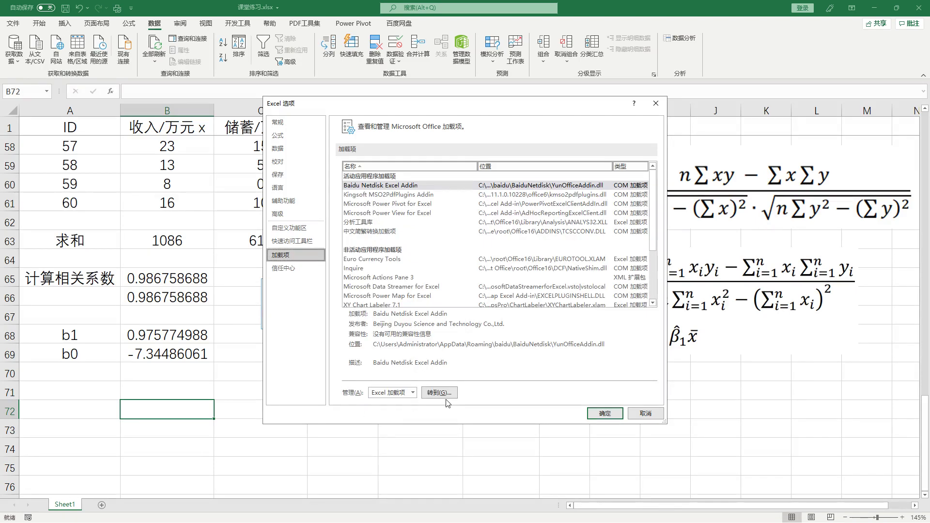
{"action": "left_click", "coordinate": [439, 392]}
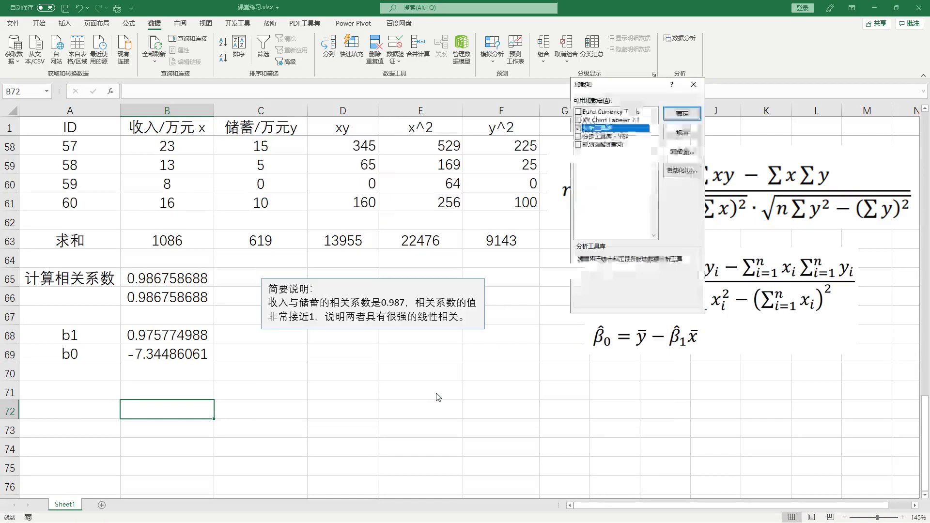
{"action": "left_click", "coordinate": [579, 128]}
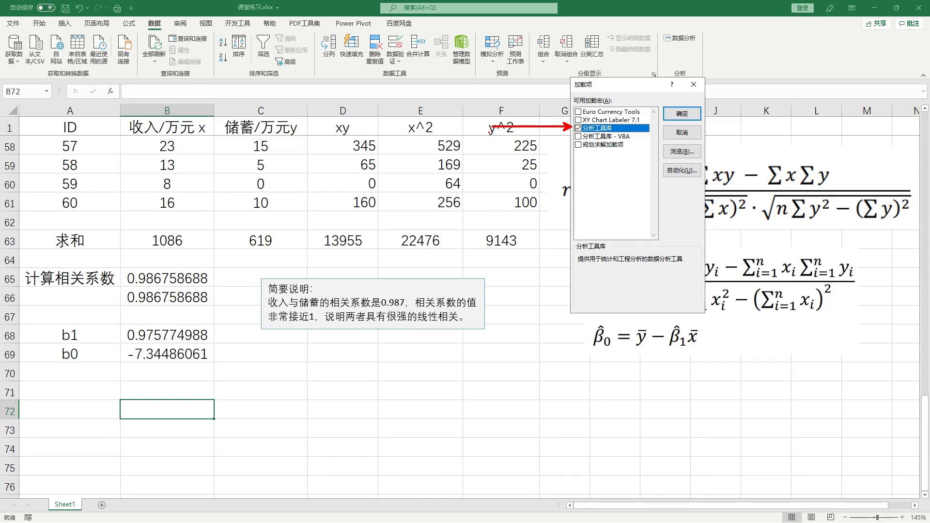
{"action": "left_click", "coordinate": [691, 113]}
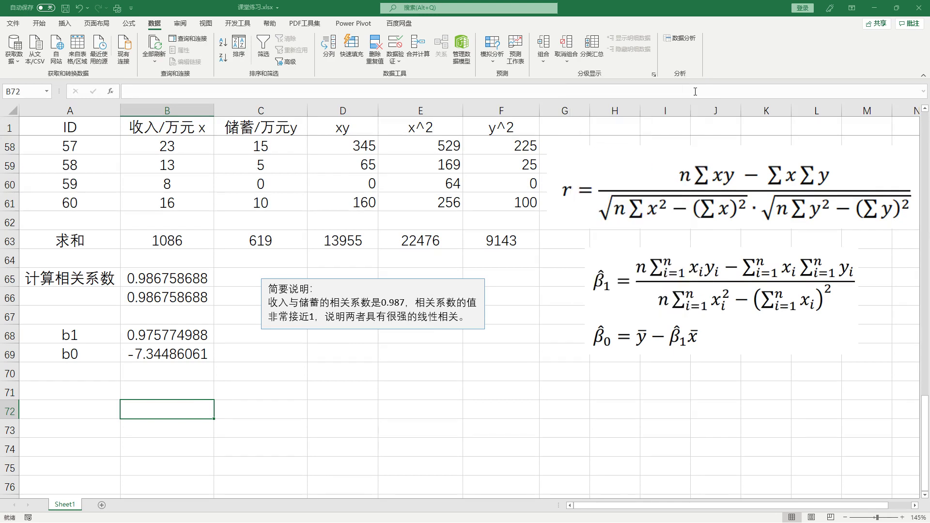
{"action": "left_click", "coordinate": [338, 350]}
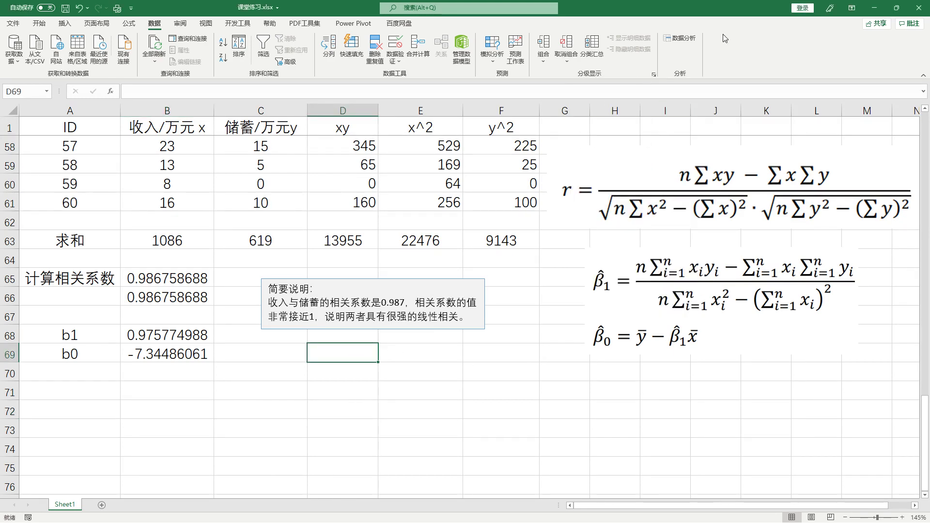
{"action": "left_click", "coordinate": [693, 40]}
{"action": "scroll", "coordinate": [604, 212], "scroll_direction": "down", "scroll_amount": 2}
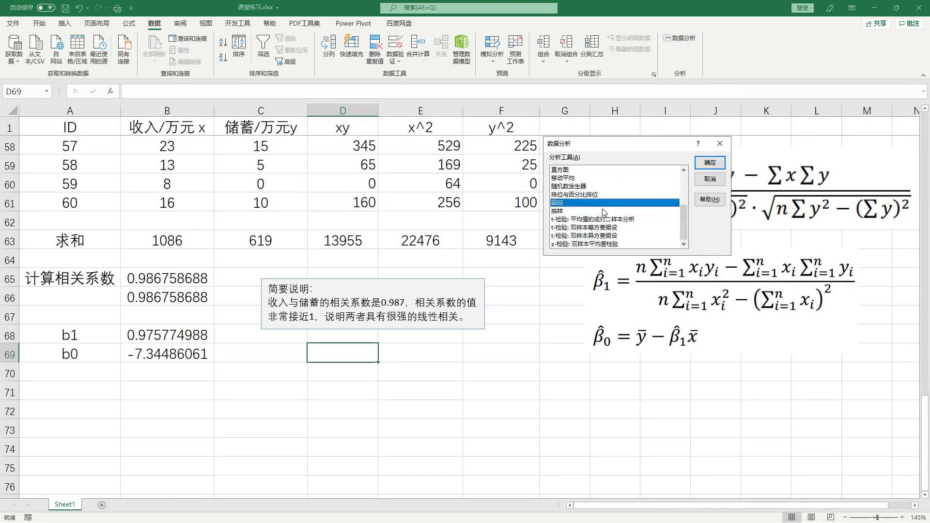
{"action": "left_click", "coordinate": [564, 203]}
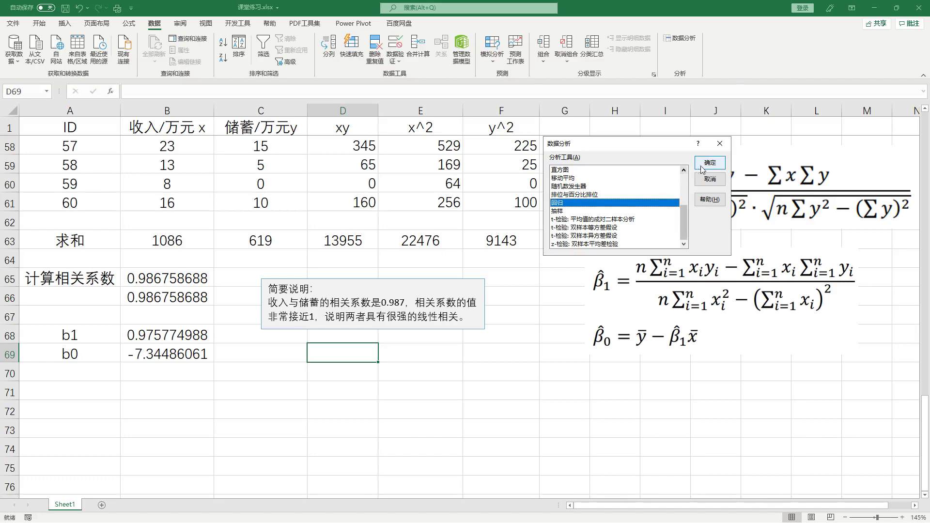
{"action": "left_click", "coordinate": [754, 195]}
{"action": "scroll", "coordinate": [321, 241], "scroll_direction": "up", "scroll_amount": 17}
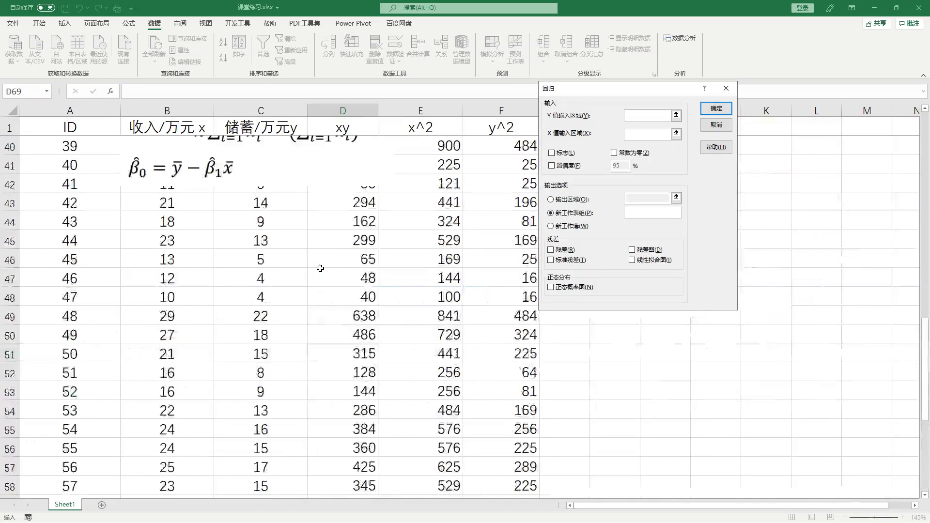
{"action": "scroll", "coordinate": [310, 255], "scroll_direction": "down", "scroll_amount": 3}
{"action": "scroll", "coordinate": [309, 255], "scroll_direction": "down", "scroll_amount": 10}
{"action": "scroll", "coordinate": [309, 255], "scroll_direction": "up", "scroll_amount": 3}
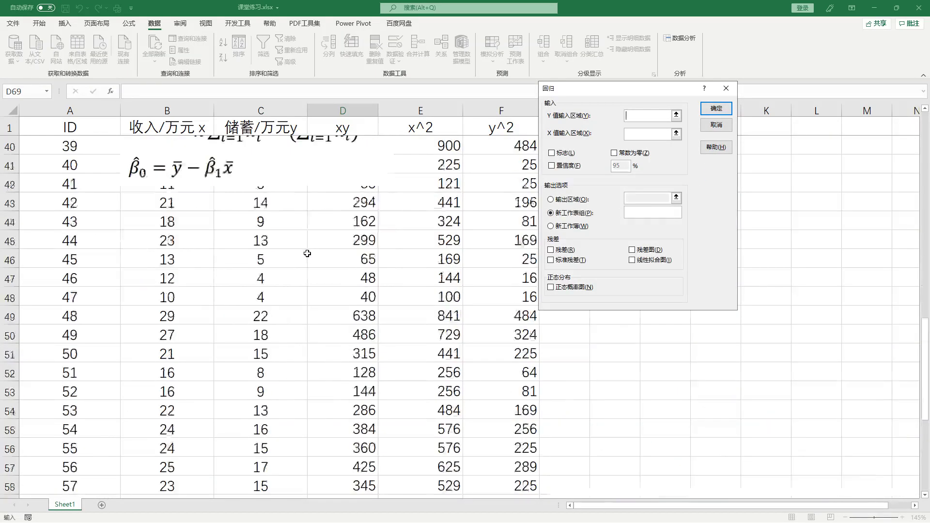
{"action": "left_click", "coordinate": [716, 125]}
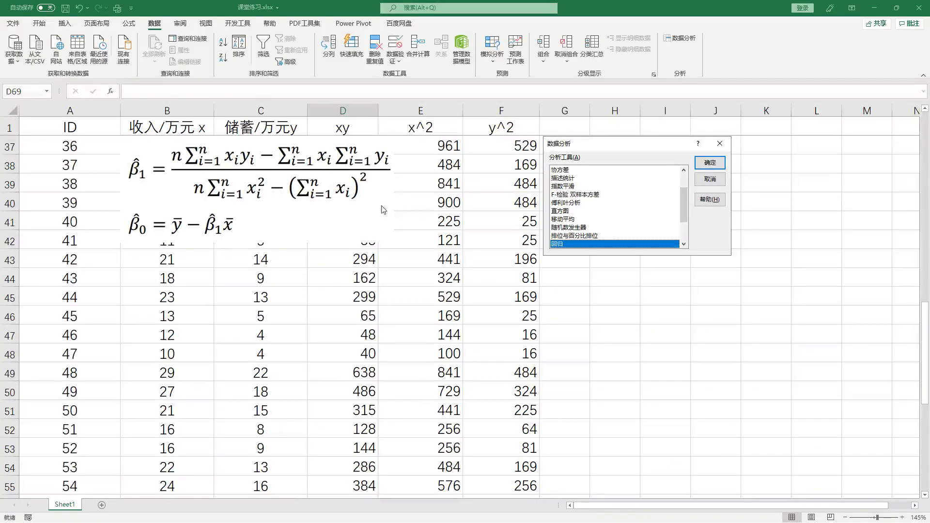
{"action": "left_click", "coordinate": [720, 144]}
- Delete the duplicate β1 and β0 formula picture covering the data around rows 37 to 42
{"action": "left_click", "coordinate": [266, 186]}
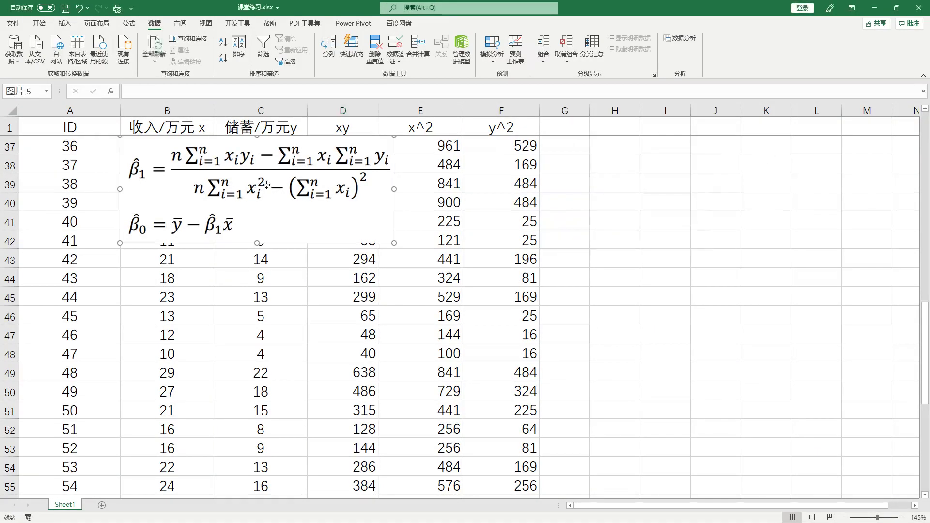
{"action": "key", "text": "Delete"}
- Select the first savings value in C2 and start the 回归 (Regression) data analysis tool
{"action": "scroll", "coordinate": [265, 185], "scroll_direction": "up", "scroll_amount": 12}
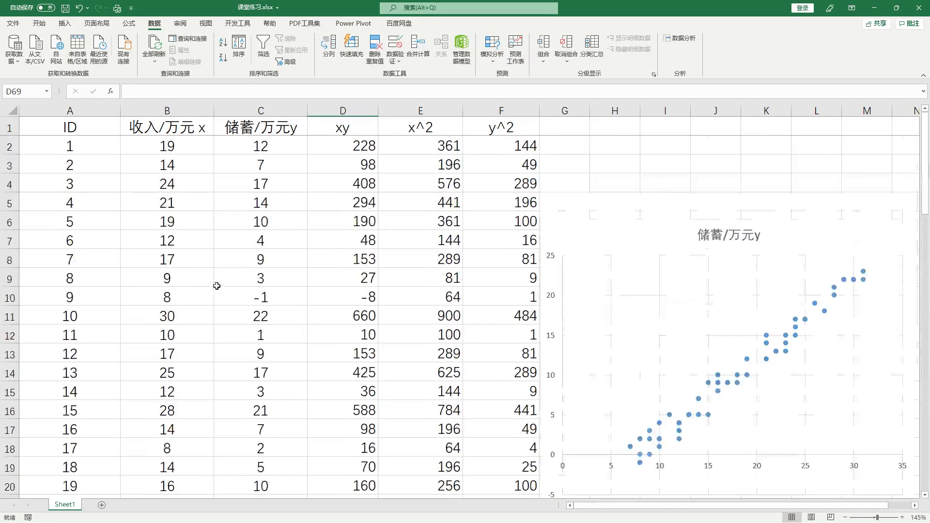
{"action": "left_click", "coordinate": [278, 257]}
{"action": "key", "text": "ctrl+Up"}
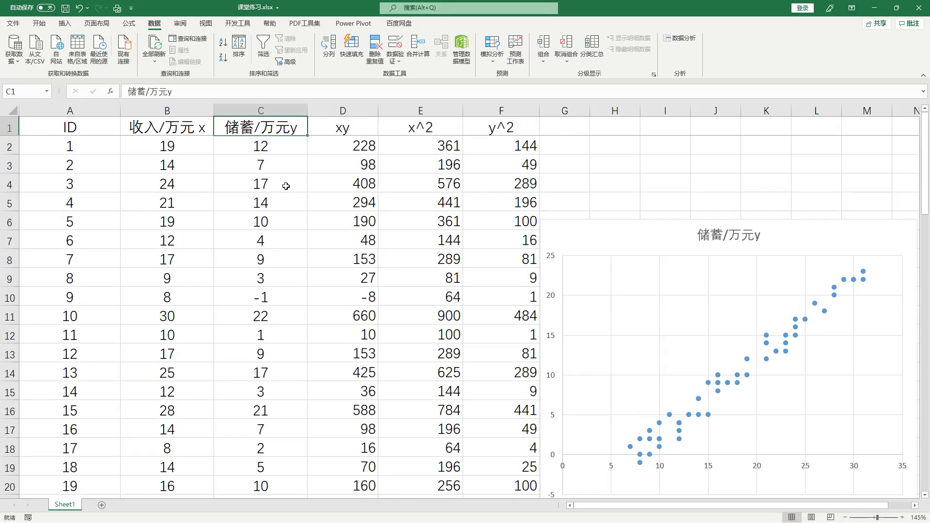
{"action": "left_click", "coordinate": [279, 145]}
{"action": "left_click", "coordinate": [693, 49]}
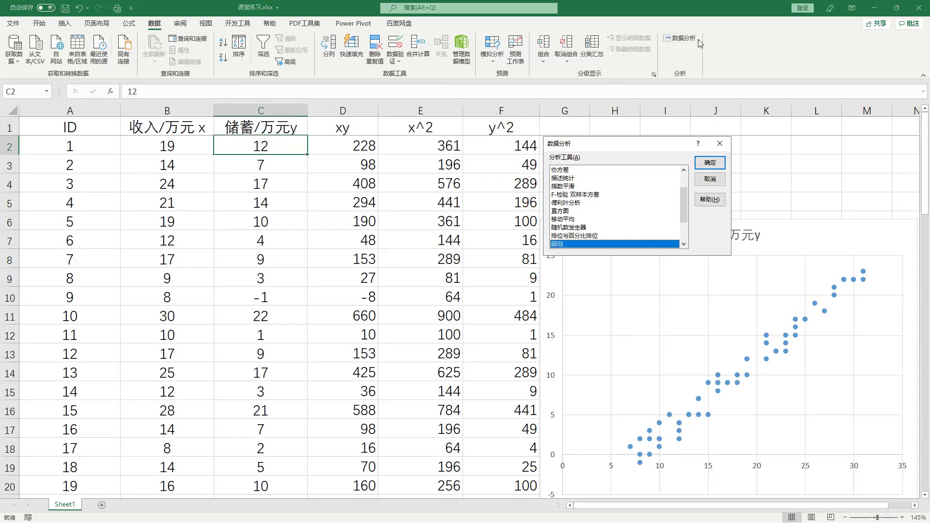
{"action": "left_click", "coordinate": [701, 165]}
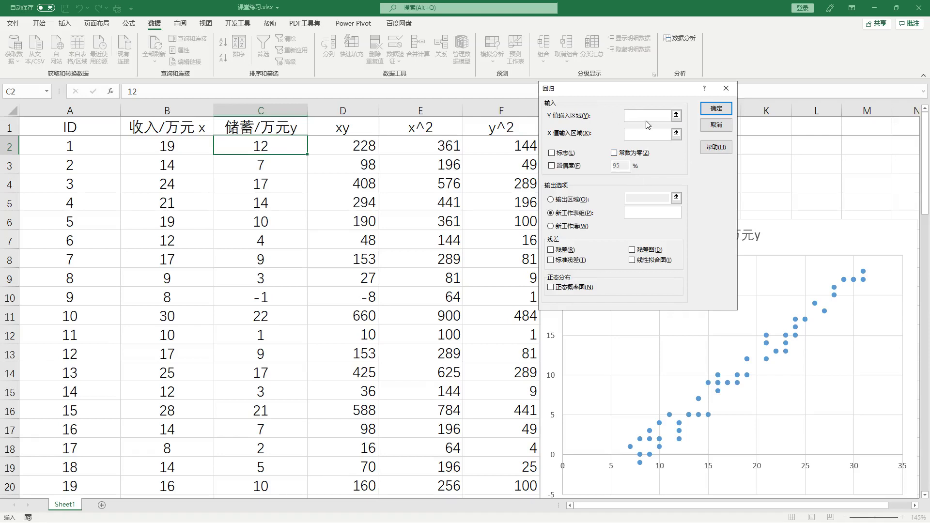
- Set the regression's Y input range to $C$2:$C$61
{"action": "left_click", "coordinate": [677, 116]}
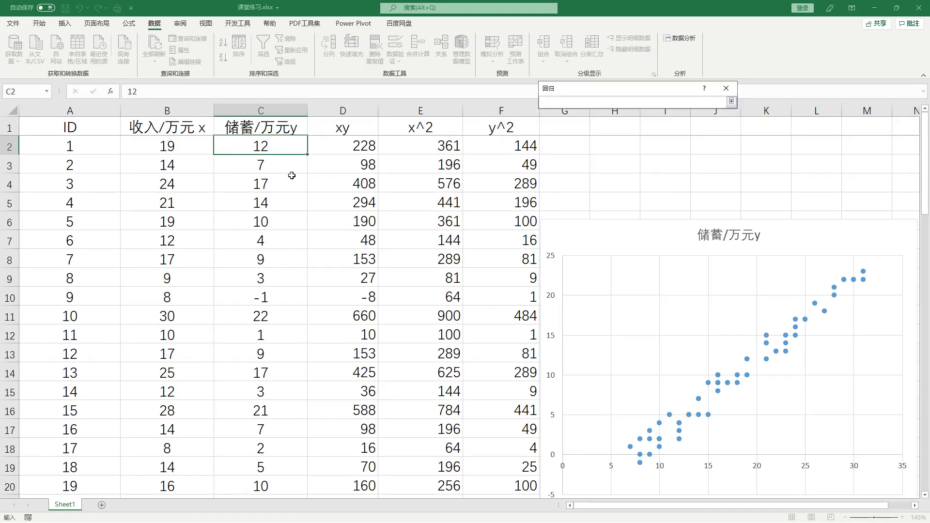
{"action": "left_click", "coordinate": [268, 144]}
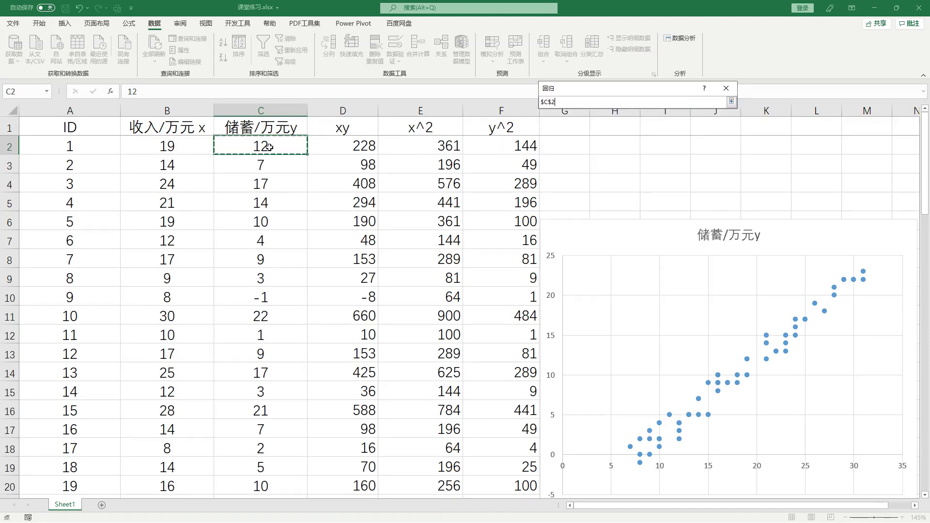
{"action": "key", "text": "ctrl+shift+Down"}
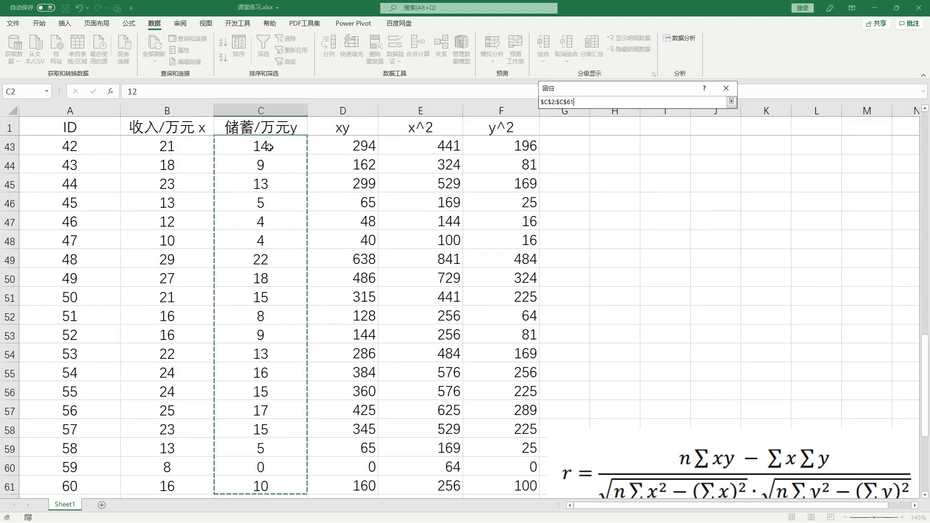
{"action": "left_click", "coordinate": [731, 102]}
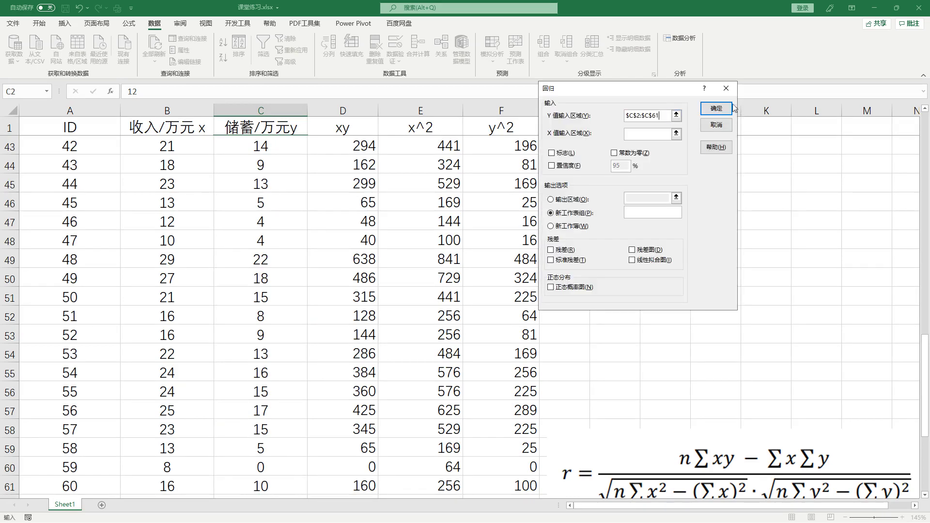
- Set the regression's Y input range to $C$1:$C$61 so it includes the savings column header
{"action": "left_click", "coordinate": [687, 112]}
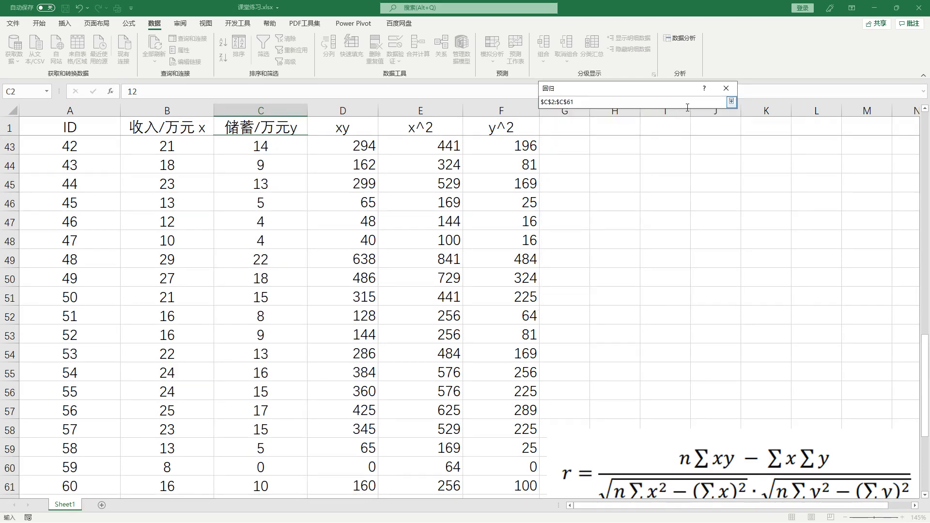
{"action": "left_click", "coordinate": [241, 128]}
{"action": "key", "text": "ctrl+shift+Down"}
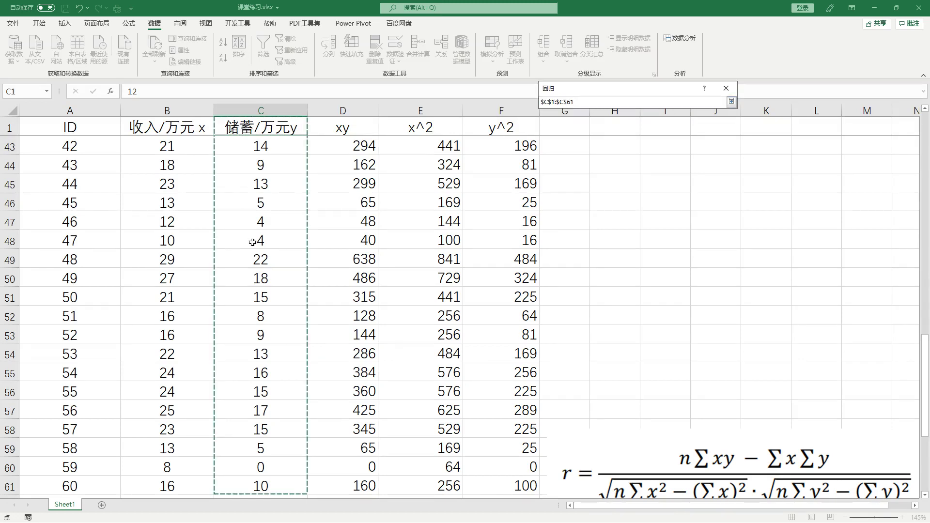
{"action": "scroll", "coordinate": [256, 247], "scroll_direction": "down", "scroll_amount": 1}
{"action": "left_click", "coordinate": [731, 102]}
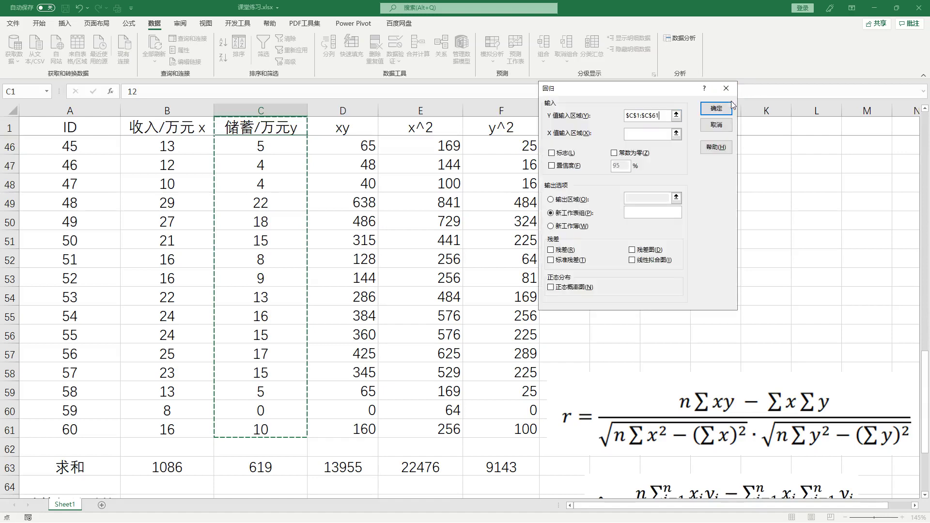
- Set the regression's X input range to the income column with its header, $B$1:$B$61
{"action": "left_click", "coordinate": [676, 134]}
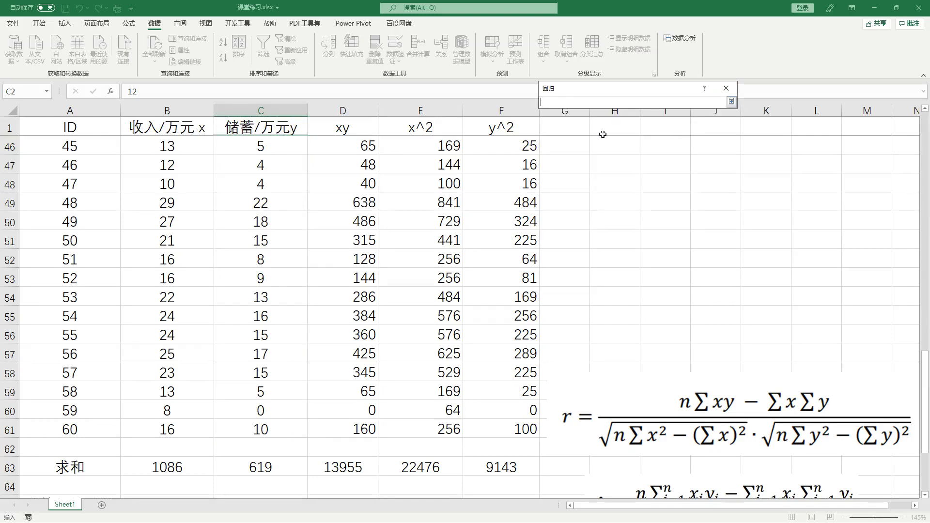
{"action": "left_click", "coordinate": [176, 127]}
{"action": "key", "text": "ctrl+shift+Down"}
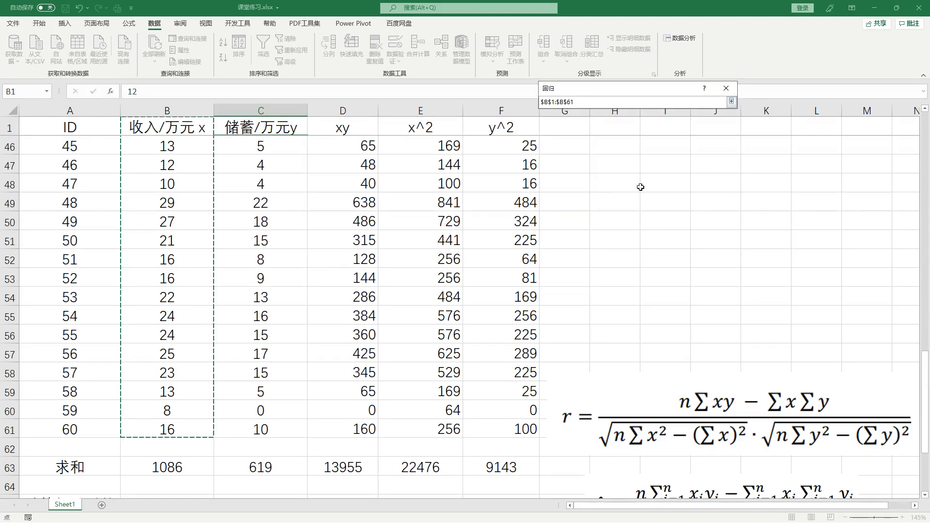
{"action": "left_click", "coordinate": [731, 101]}
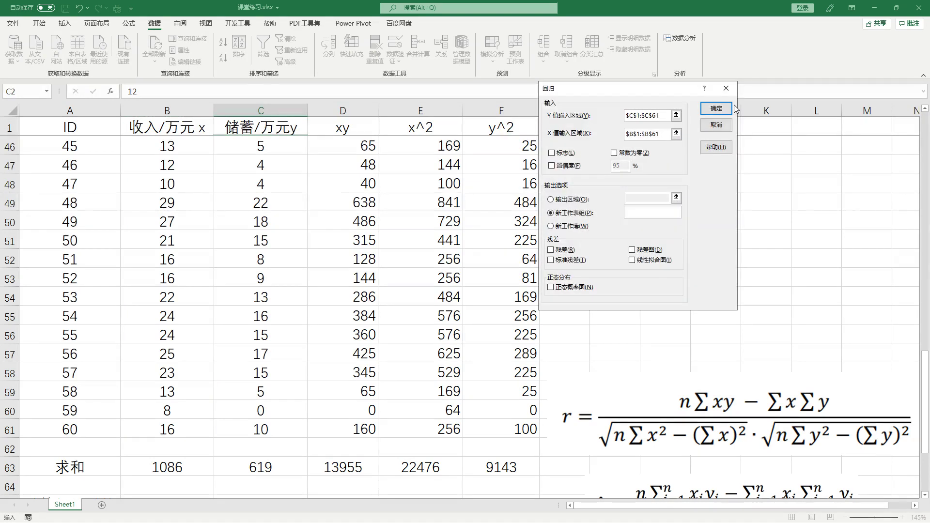
- Turn on the 标志 (labels) option and set the regression's output range to $A$71
{"action": "left_click", "coordinate": [553, 154]}
{"action": "left_click", "coordinate": [560, 201]}
{"action": "left_click", "coordinate": [673, 195]}
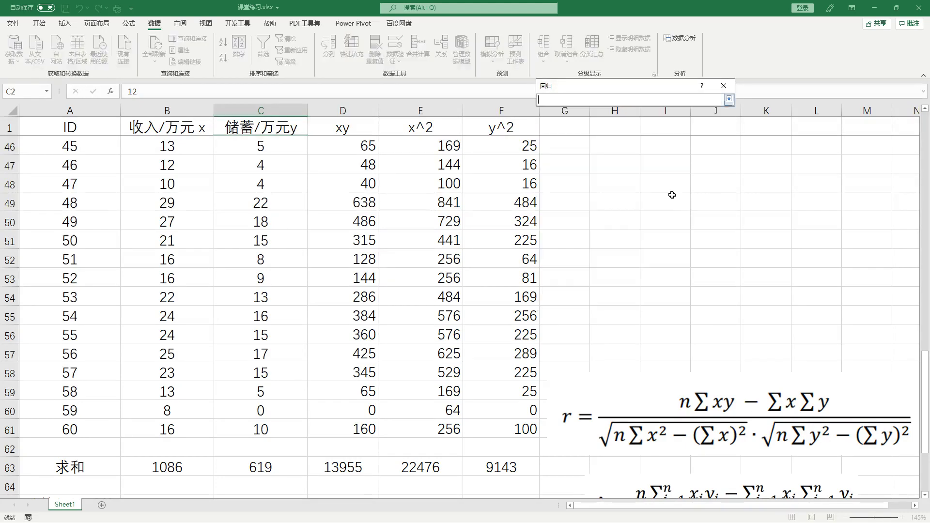
{"action": "scroll", "coordinate": [138, 462], "scroll_direction": "down", "scroll_amount": 6}
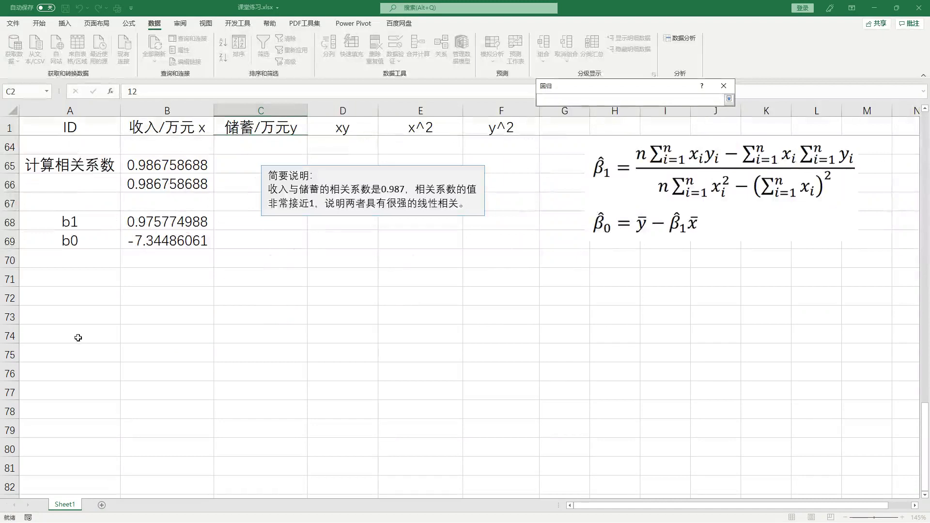
{"action": "left_click", "coordinate": [80, 279]}
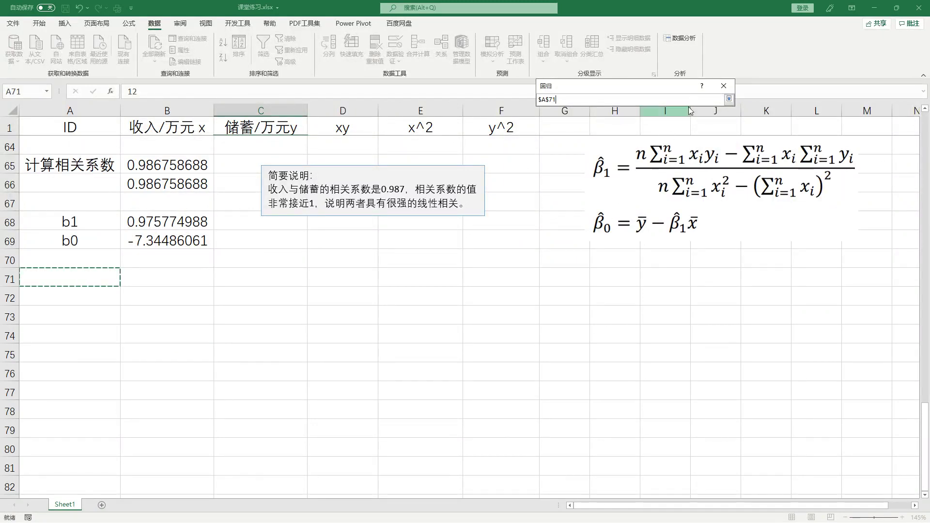
{"action": "left_click", "coordinate": [729, 99]}
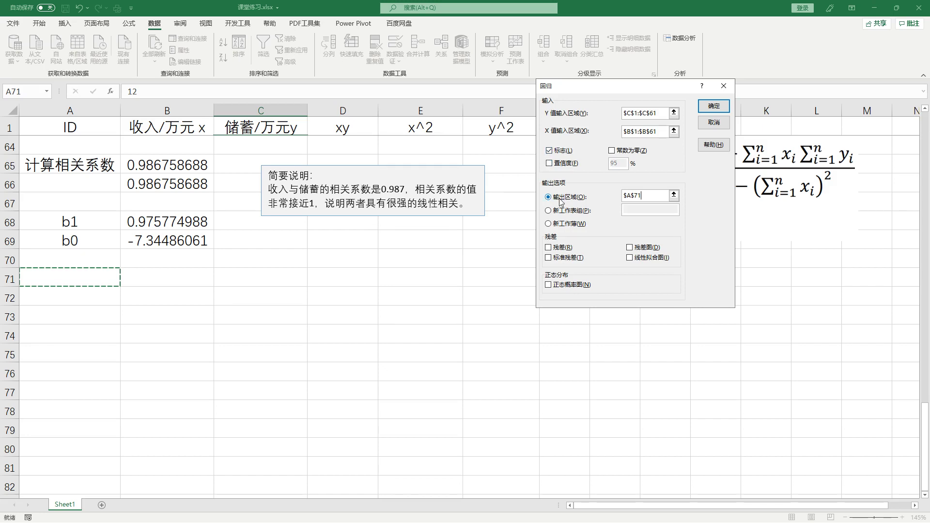
- Run the regression and review its summary output down to the coefficients table
{"action": "left_click", "coordinate": [711, 107]}
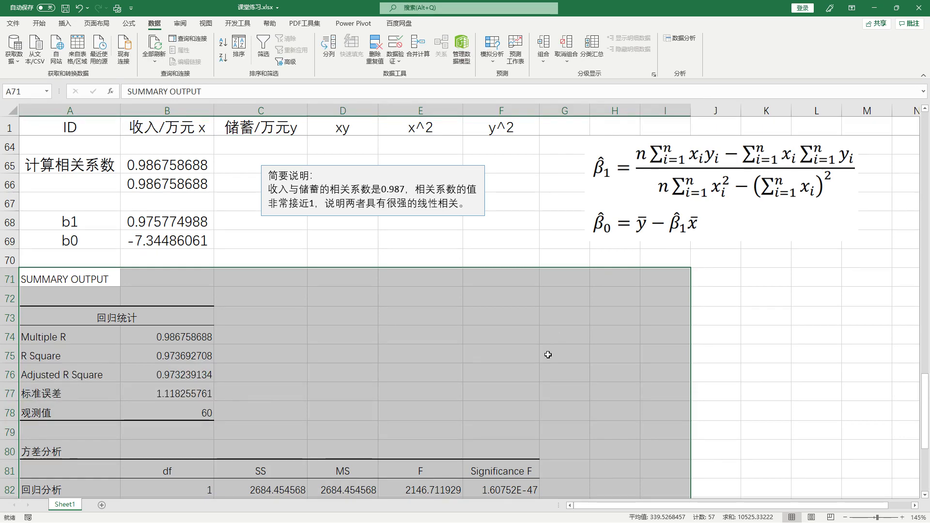
{"action": "left_click", "coordinate": [243, 383]}
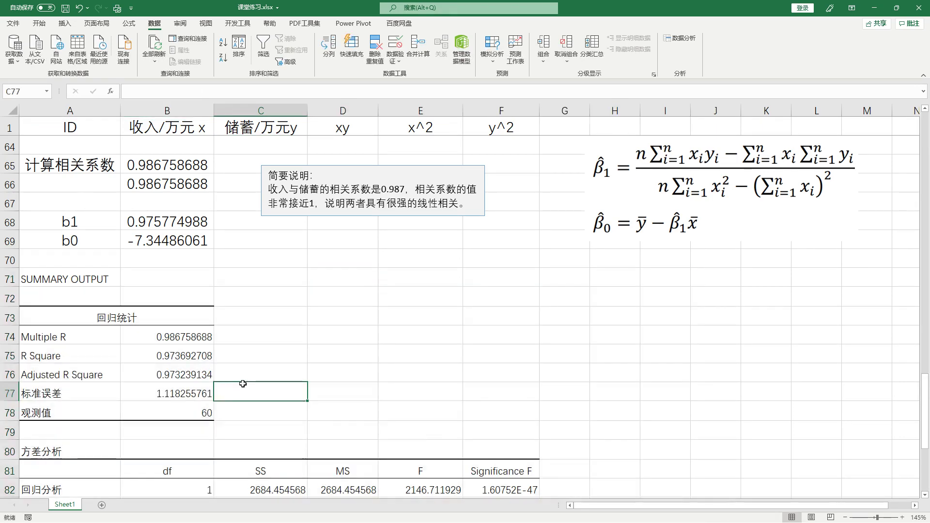
{"action": "scroll", "coordinate": [244, 385], "scroll_direction": "down", "scroll_amount": 3}
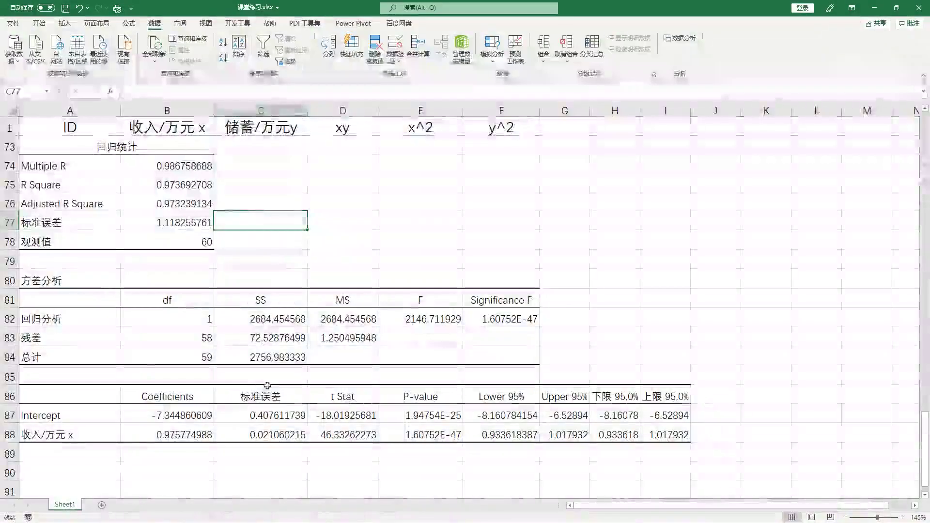
- Examine the Intercept and income x values in the Coefficients column of the regression output
{"action": "left_click", "coordinate": [92, 434]}
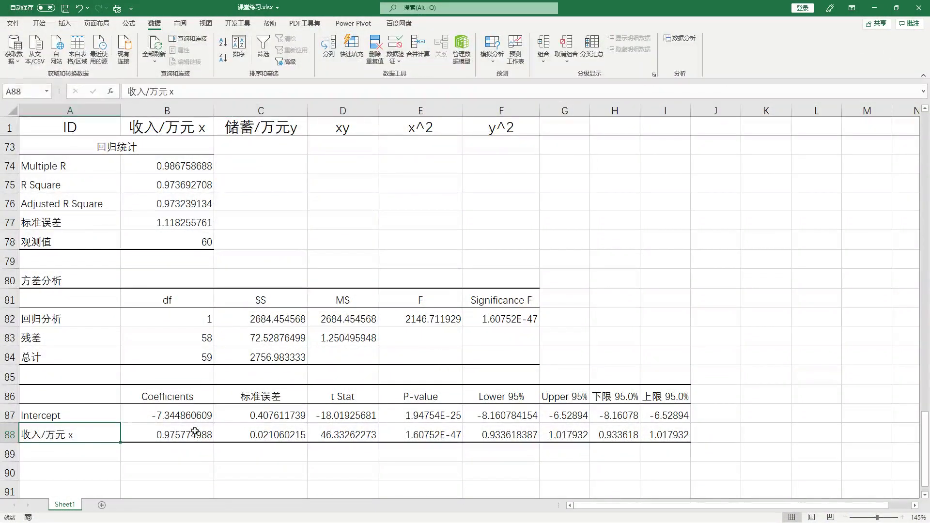
{"action": "left_click", "coordinate": [183, 434]}
{"action": "left_click_drag", "start_coordinate": [170, 401], "coordinate": [185, 432]}
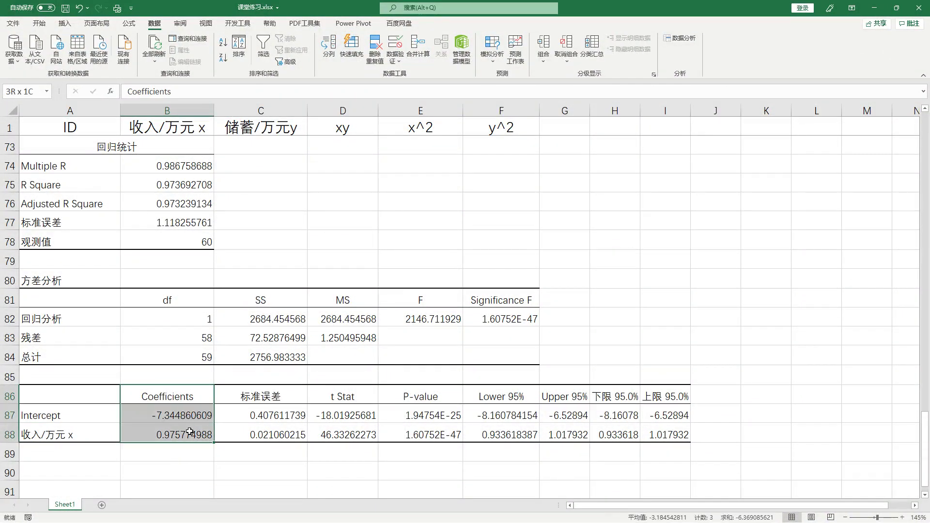
{"action": "scroll", "coordinate": [161, 417], "scroll_direction": "down", "scroll_amount": 1}
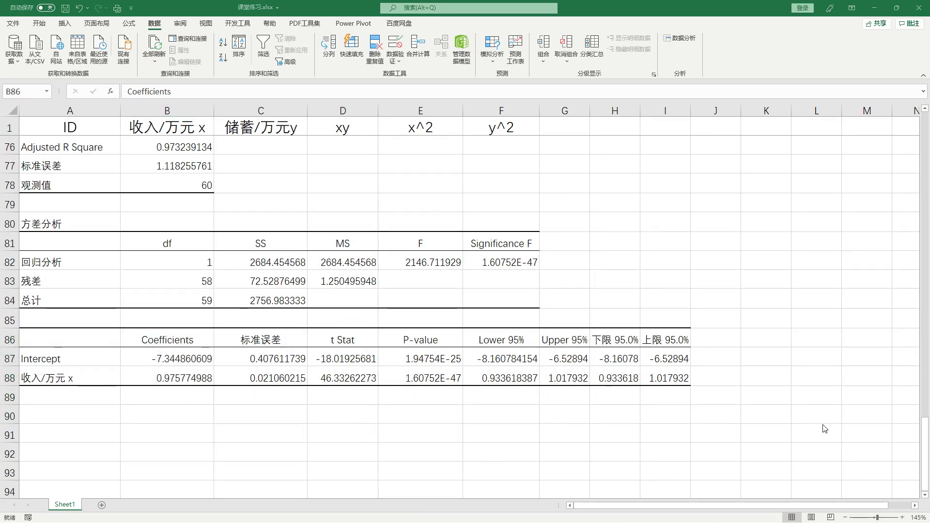
{"action": "left_click_drag", "start_coordinate": [167, 340], "coordinate": [167, 378]}
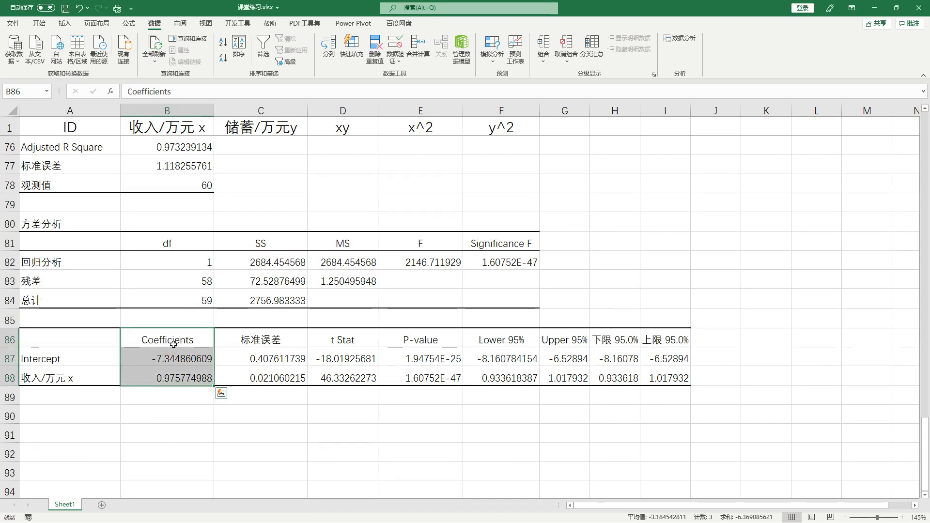
{"action": "left_click", "coordinate": [174, 341]}
- Enter the note 回归方程的系数 in cell B89, directly below the Coefficients column
{"action": "left_click", "coordinate": [180, 397]}
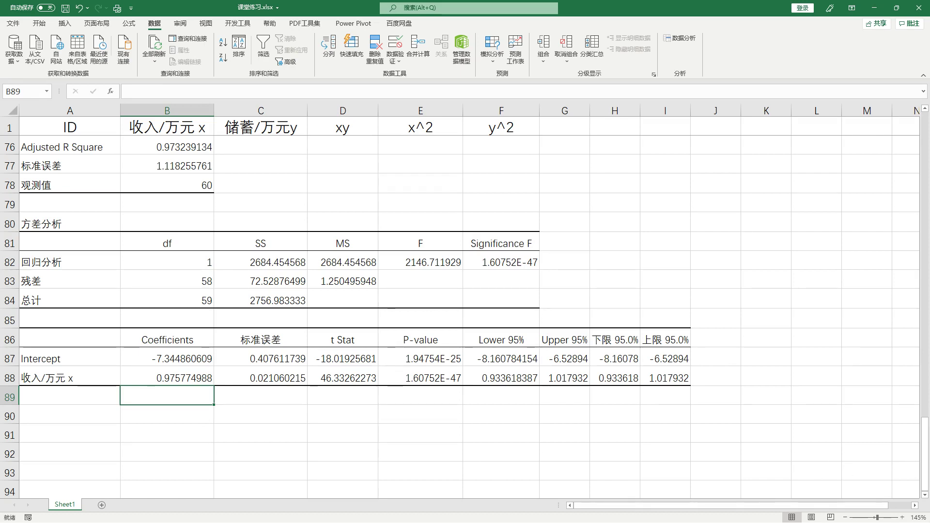
{"action": "left_click", "coordinate": [149, 407]}
{"action": "left_click", "coordinate": [156, 395]}
{"action": "type", "text": "huigui"}
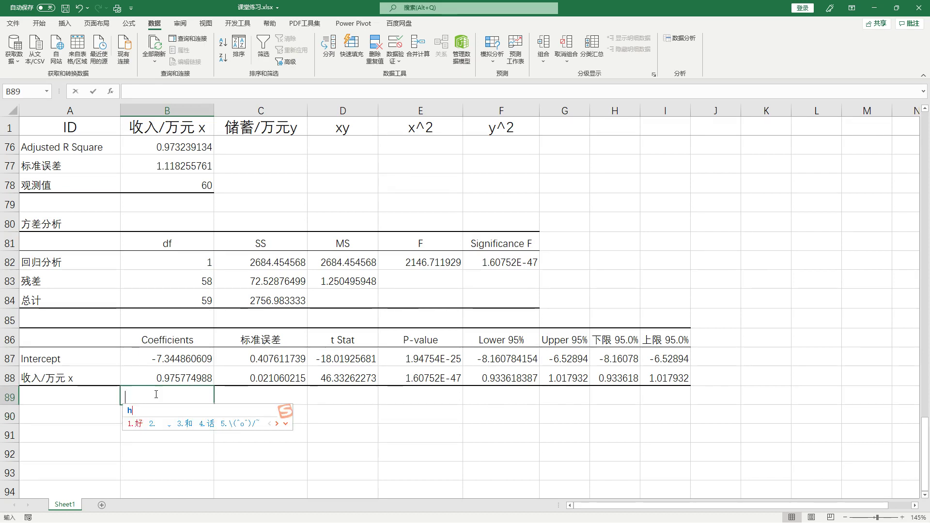
{"action": "key", "text": "space"}
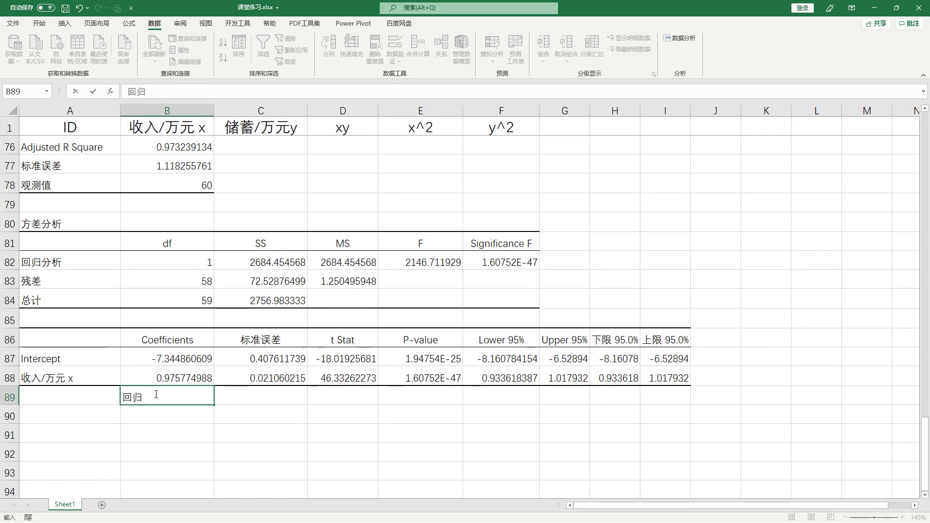
{"action": "type", "text": "fangcha"}
{"action": "key", "text": "space"}
{"action": "key", "text": "BackSpace"}
{"action": "key", "text": "BackSpace"}
{"action": "type", "text": "fangcheng"}
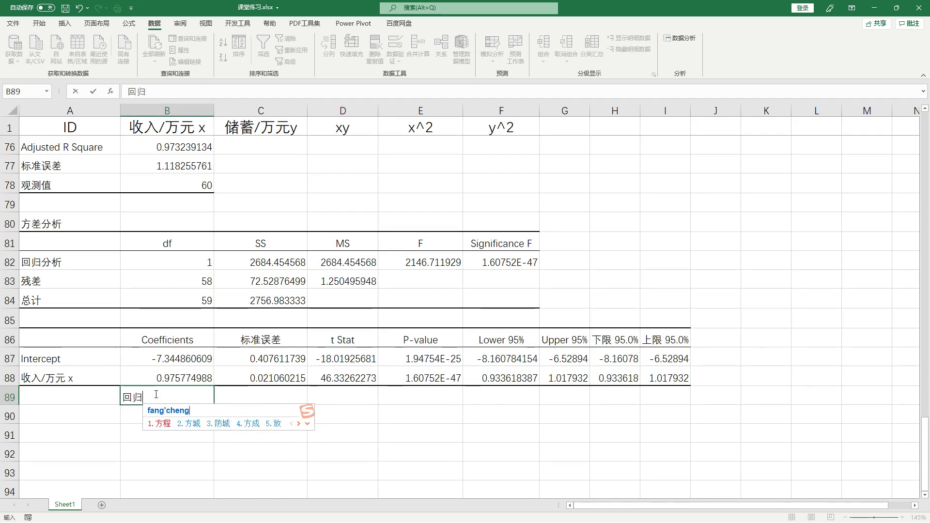
{"action": "key", "text": "space"}
{"action": "type", "text": "de"}
{"action": "key", "text": "space"}
{"action": "type", "text": "xishu"}
{"action": "key", "text": "space"}
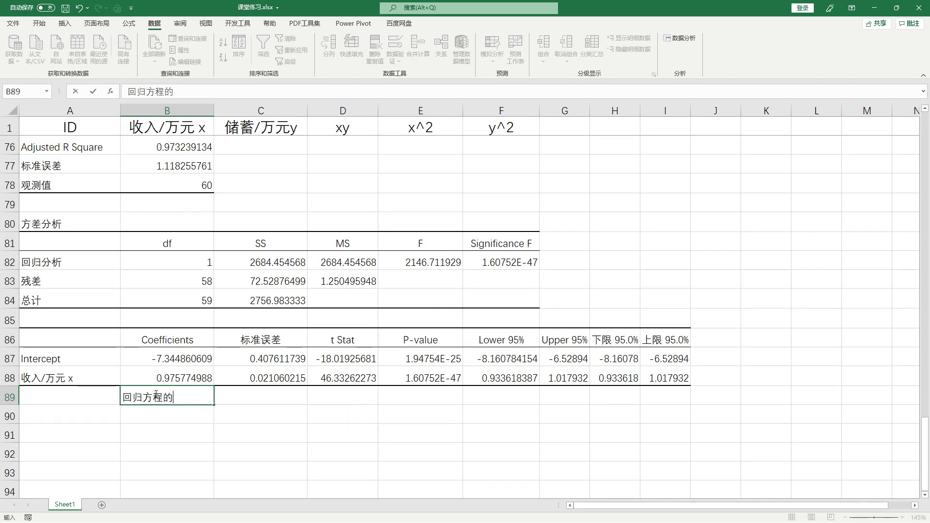
{"action": "key", "text": "Return"}
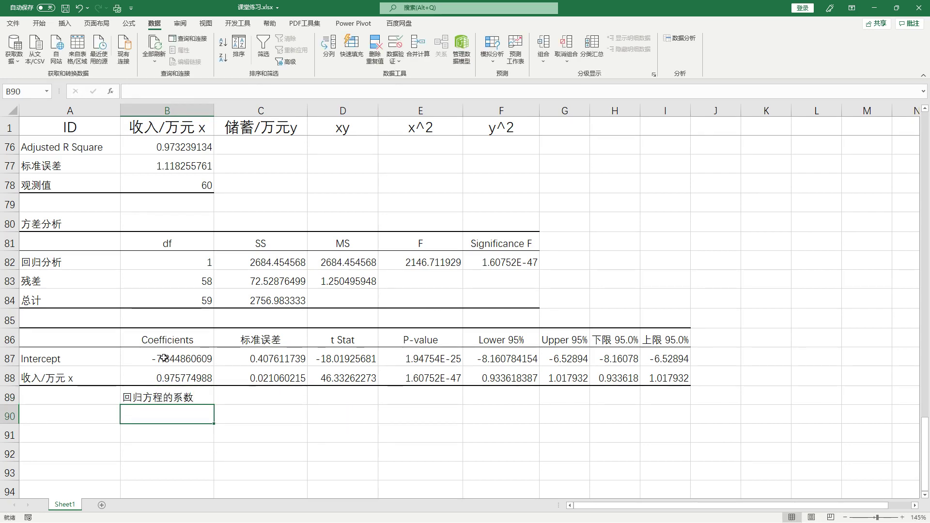
- Insert a text box about 12.8 cm wide and 1.8 cm high across rows 91–93 and give it a light grey fill
{"action": "left_click", "coordinate": [165, 359]}
{"action": "left_click", "coordinate": [186, 373]}
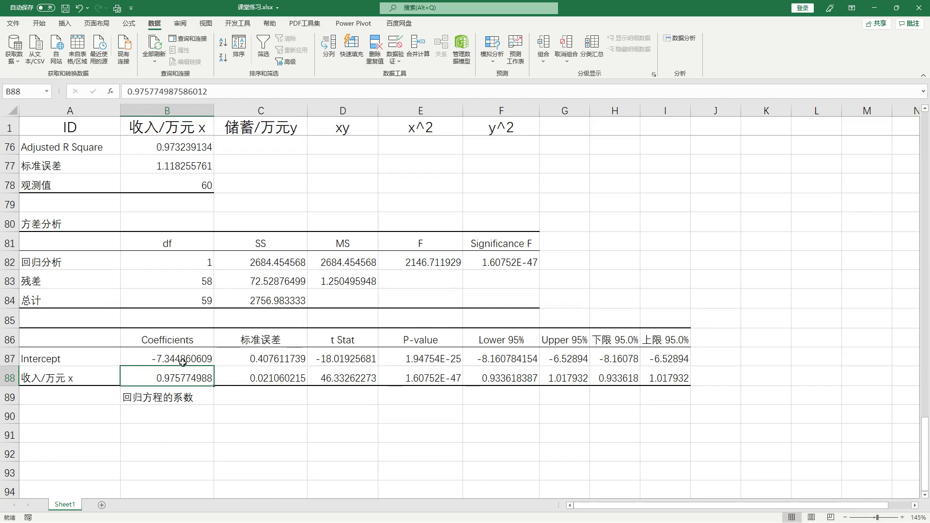
{"action": "left_click", "coordinate": [182, 360]}
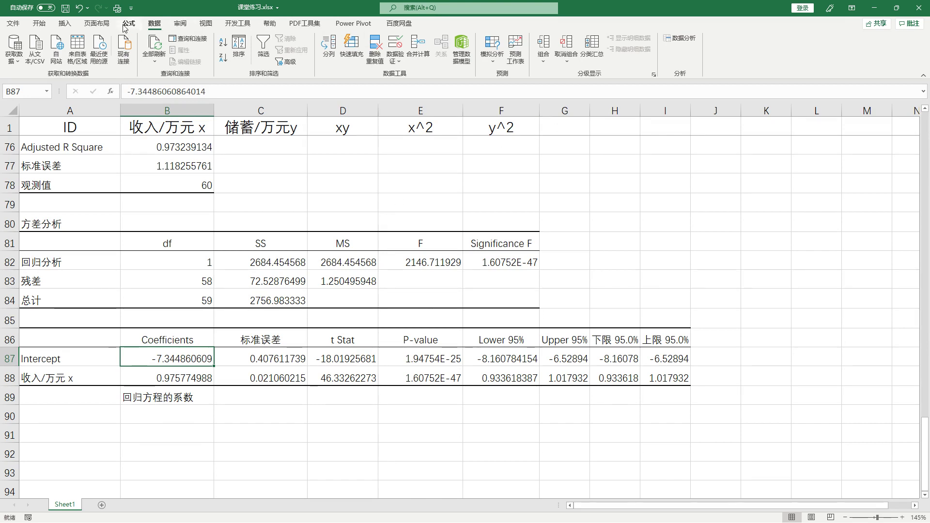
{"action": "left_click", "coordinate": [64, 27]}
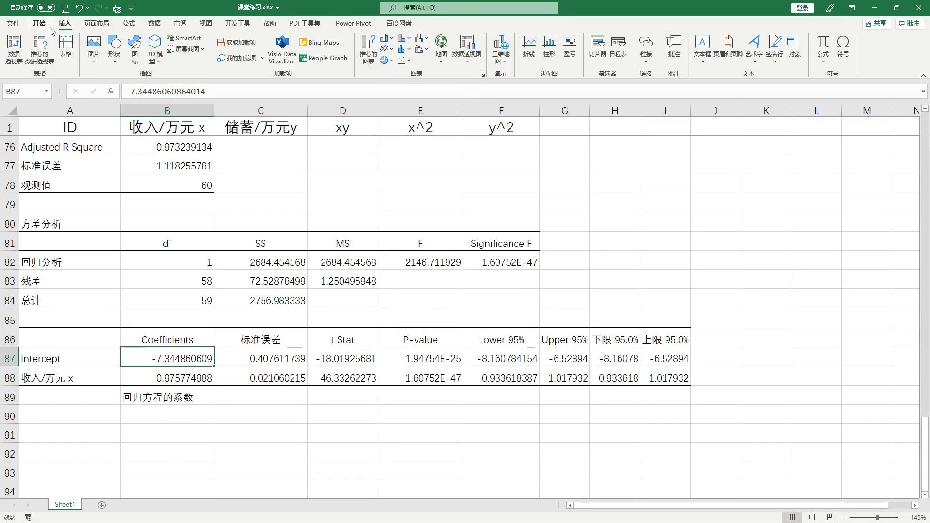
{"action": "left_click", "coordinate": [703, 48]}
{"action": "left_click_drag", "start_coordinate": [56, 432], "coordinate": [396, 481]}
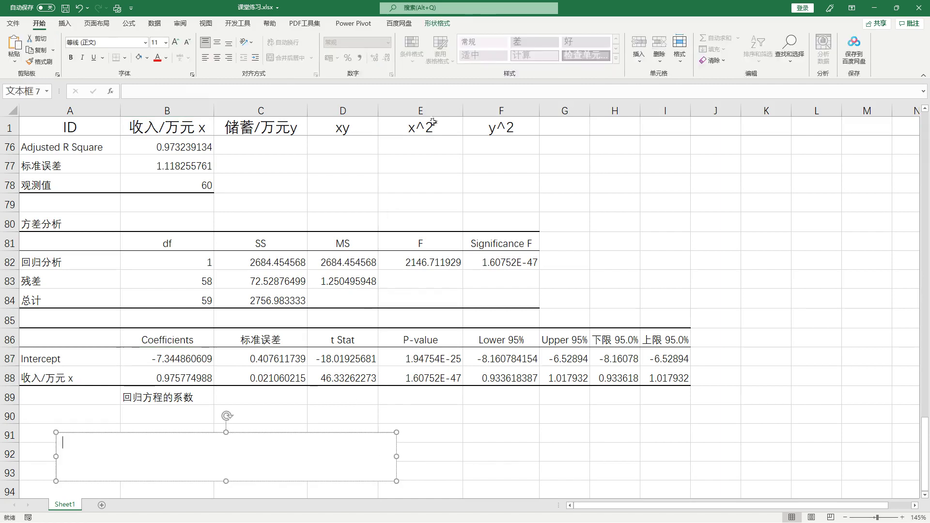
{"action": "left_click", "coordinate": [437, 23]}
{"action": "left_click", "coordinate": [329, 39]}
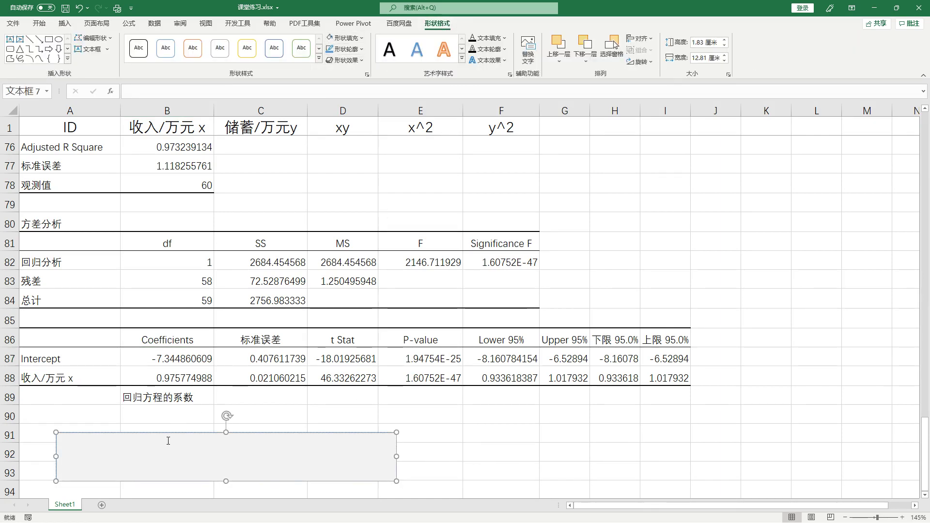
- Head the text box with 简要说明： and start a numbered item （1） on the line below
{"action": "type", "text": "jian"}
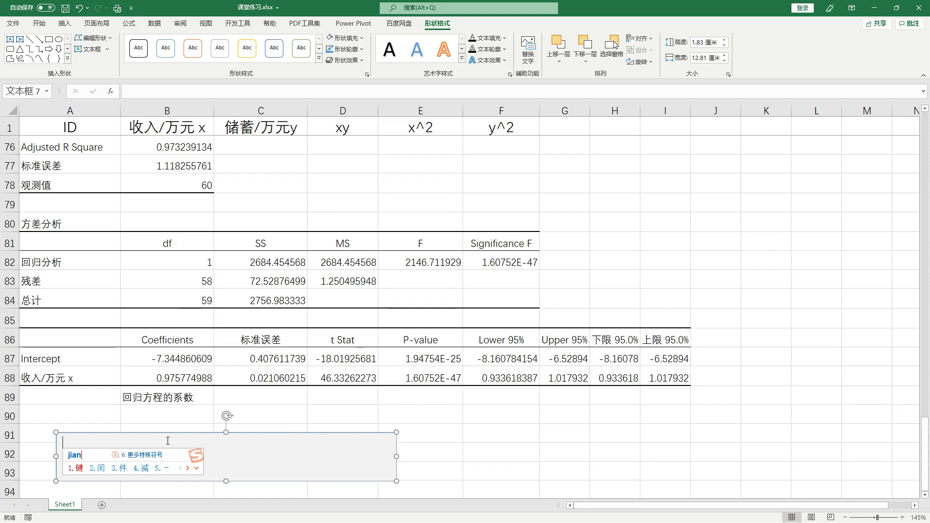
{"action": "type", "text": "yaoshuoming"}
{"action": "key", "text": "space"}
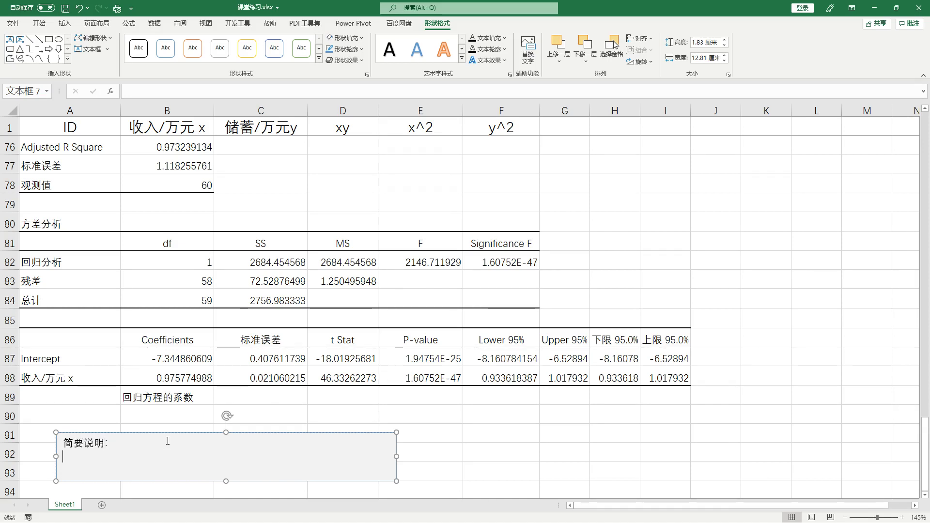
{"action": "type", "text": "（1）"}
{"action": "scroll", "coordinate": [168, 441], "scroll_direction": "down", "scroll_amount": 1}
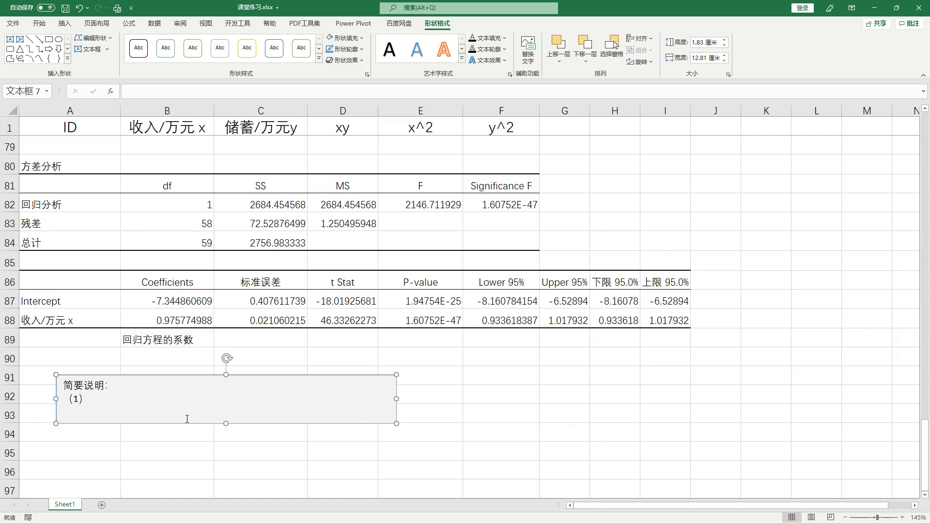
- Write 一元线性回归的估计方程为： as the opening of item （1） in the text box
{"action": "type", "text": "yiyaun"}
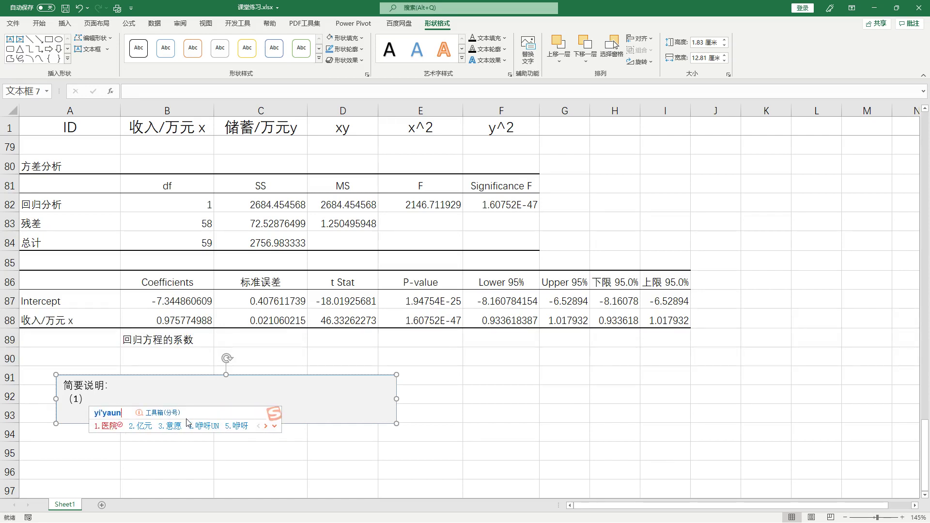
{"action": "key", "text": "BackSpace"}
{"action": "key", "text": "BackSpace"}
{"action": "key", "text": "BackSpace"}
{"action": "type", "text": "uan"}
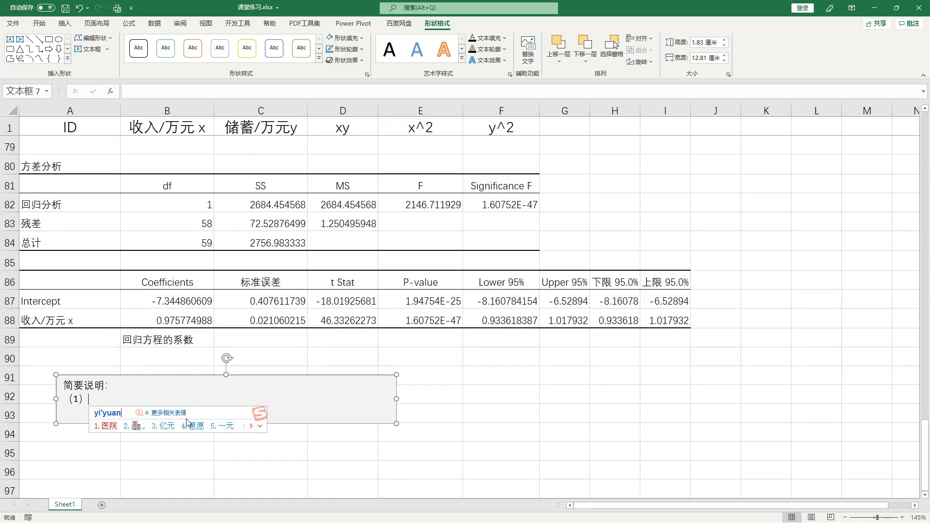
{"action": "type", "text": "xianxing"}
{"action": "key", "text": "space"}
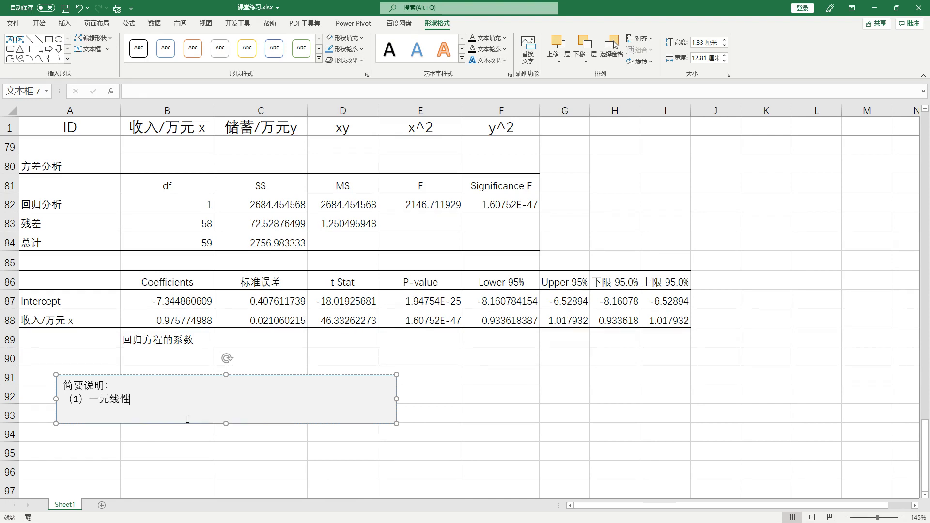
{"action": "type", "text": "huigui"}
{"action": "key", "text": "space"}
{"action": "type", "text": "de"}
{"action": "key", "text": "space"}
{"action": "type", "text": "guji"}
{"action": "key", "text": "space"}
{"action": "type", "text": "fang"}
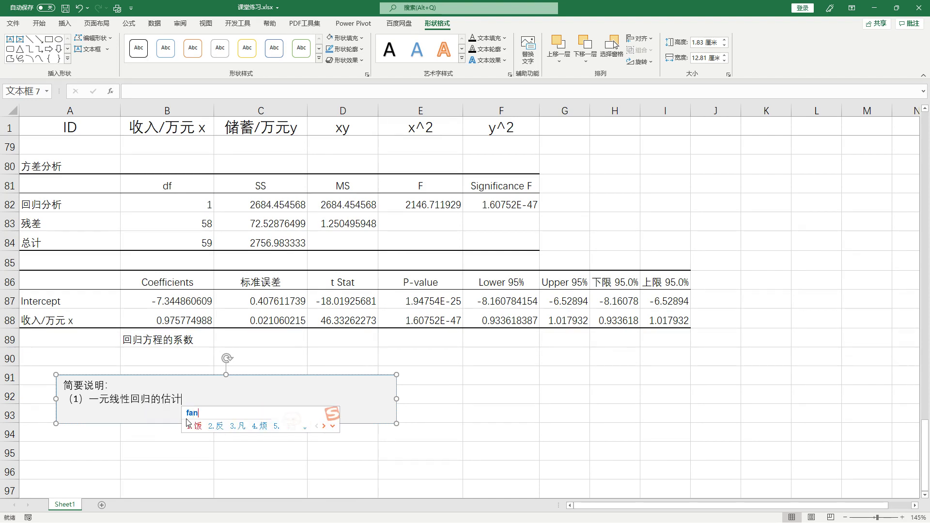
{"action": "type", "text": "cheng"}
{"action": "key", "text": "space"}
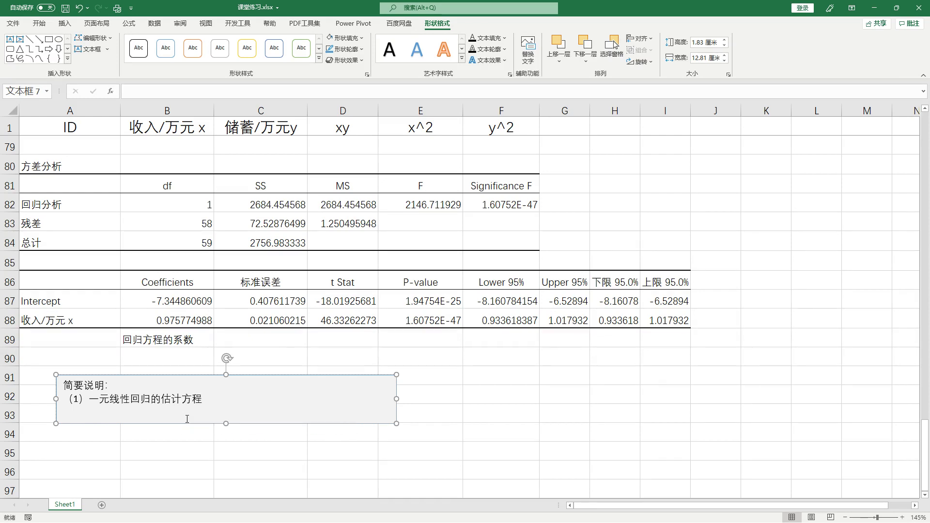
{"action": "type", "text": "wei"}
{"action": "key", "text": "space"}
- Check the two coefficients in rows 87–88 and append the estimated equation y=-7.345+0.976x， to item （1）
{"action": "left_click_drag", "start_coordinate": [67, 299], "coordinate": [149, 301]}
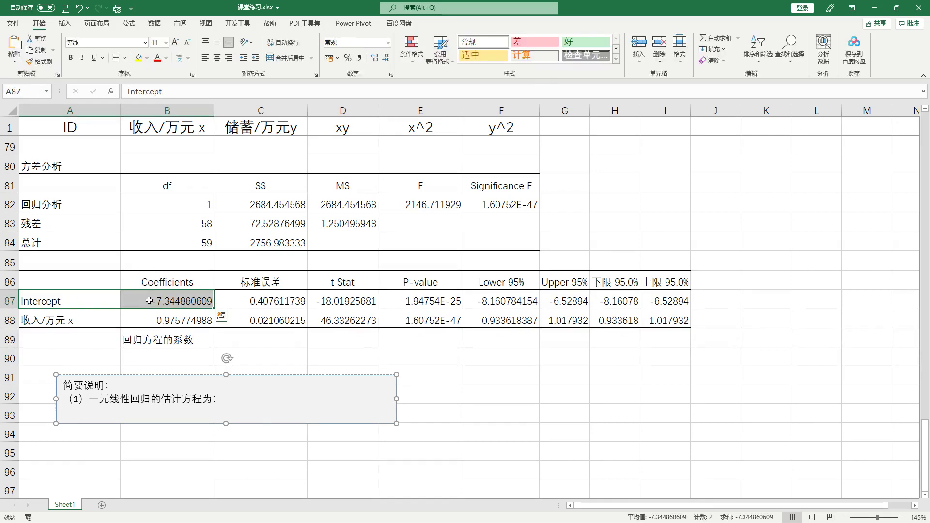
{"action": "left_click_drag", "start_coordinate": [76, 321], "coordinate": [171, 321]}
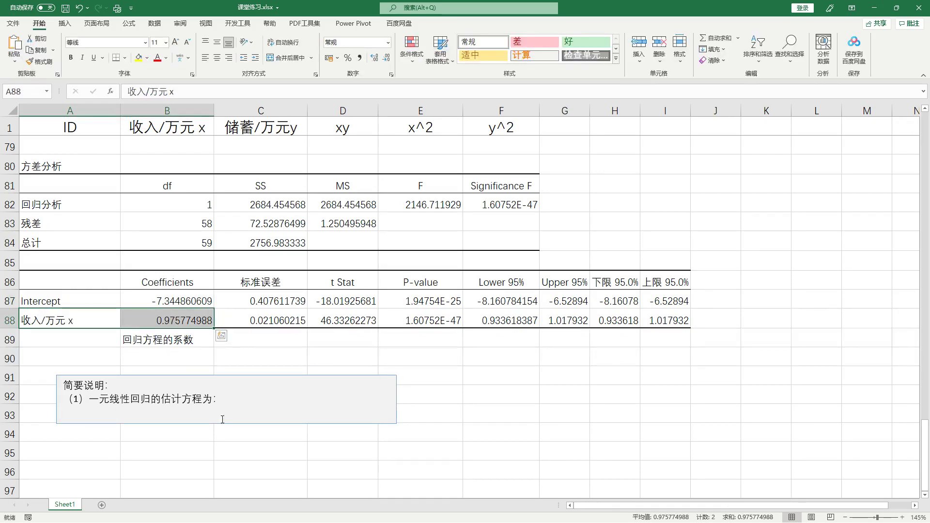
{"action": "left_click", "coordinate": [235, 397]}
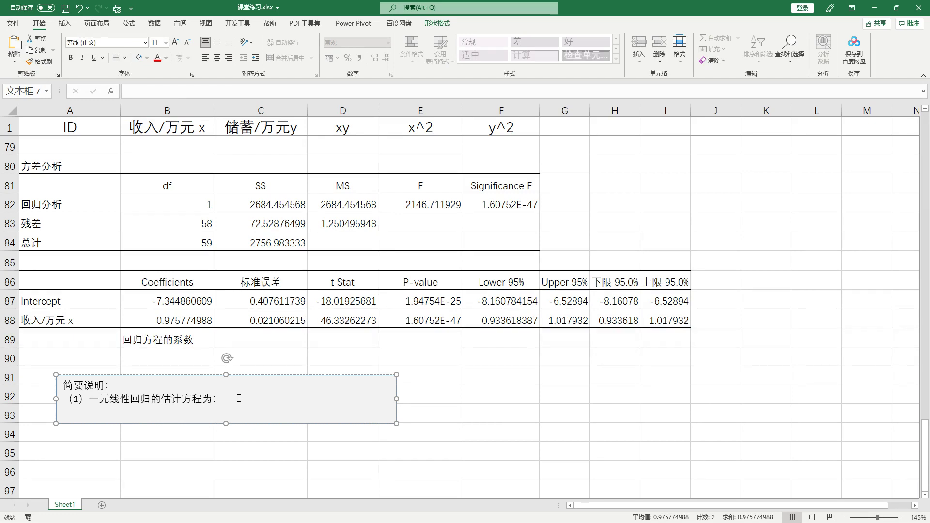
{"action": "type", "text": "=y"}
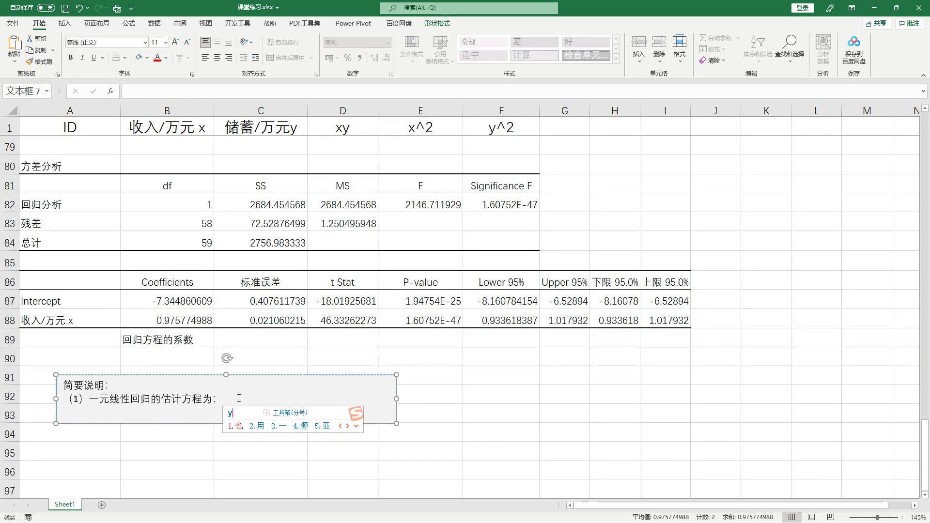
{"action": "key", "text": "Return"}
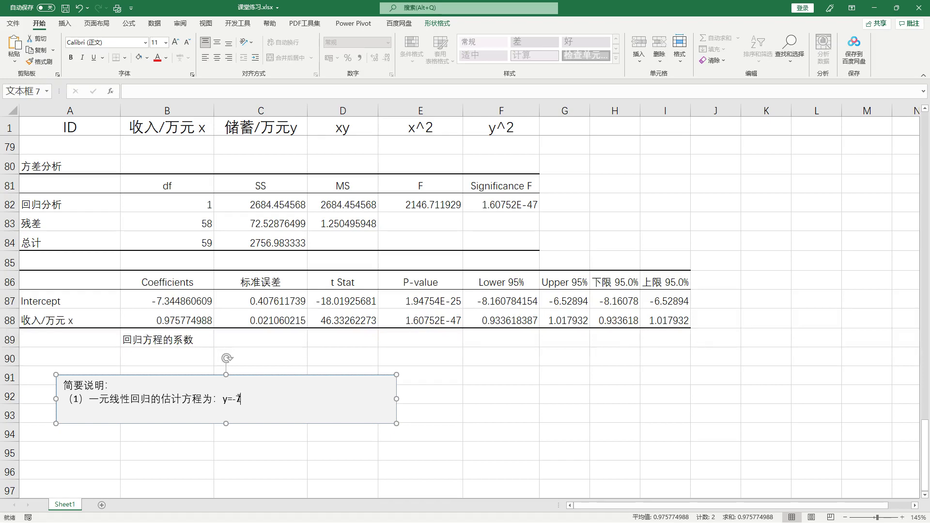
{"action": "type", "text": "=-7."}
{"action": "type", "text": ".976"}
{"action": "type", "text": "x"}
{"action": "type", "text": "，"}
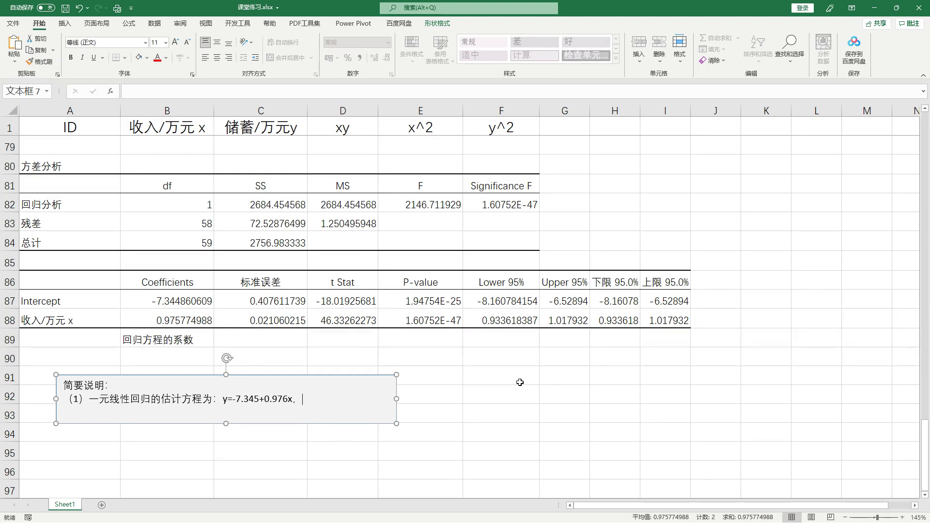
- Continue item （1） in the text box after the equation with 表明在现有的收入基础上，
{"action": "type", "text": "表名"}
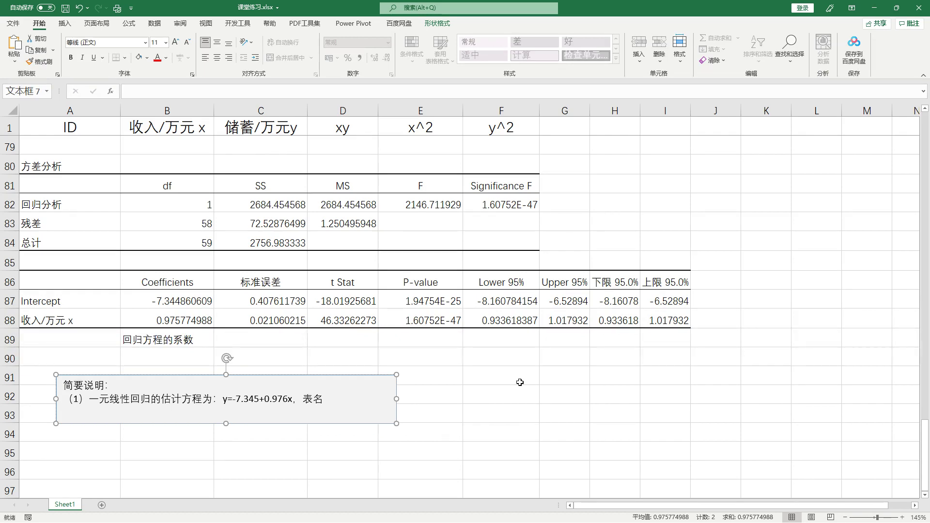
{"action": "key", "text": "BackSpace"}
{"action": "type", "text": "明"}
{"action": "type", "text": "在"}
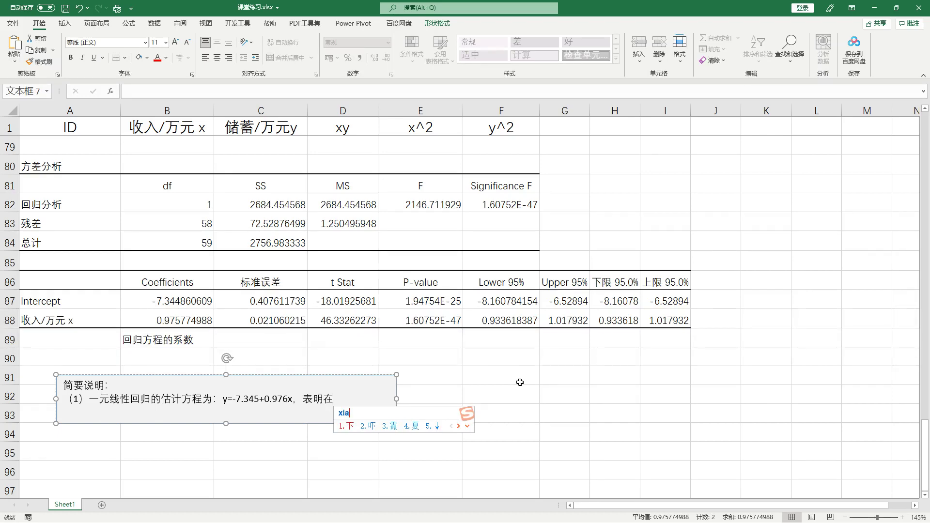
{"action": "type", "text": "现有"}
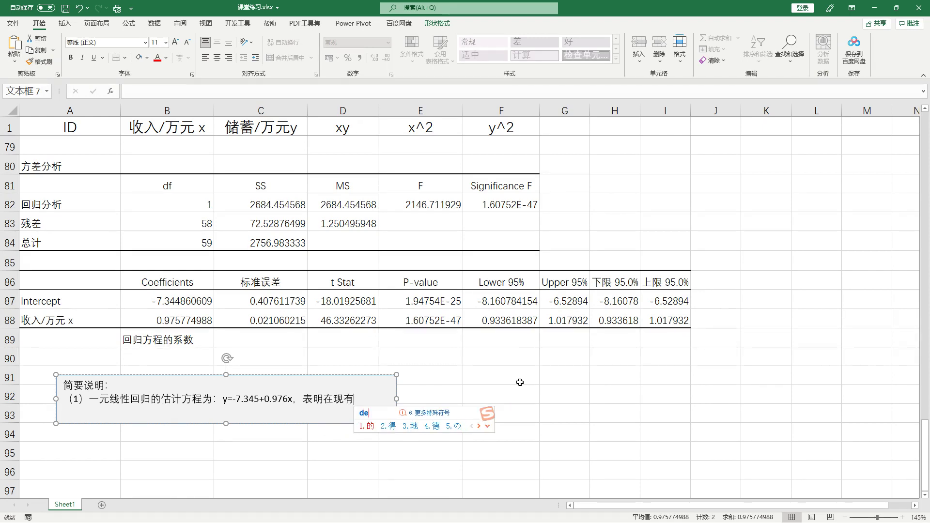
{"action": "type", "text": "的"}
{"action": "type", "text": "收入"}
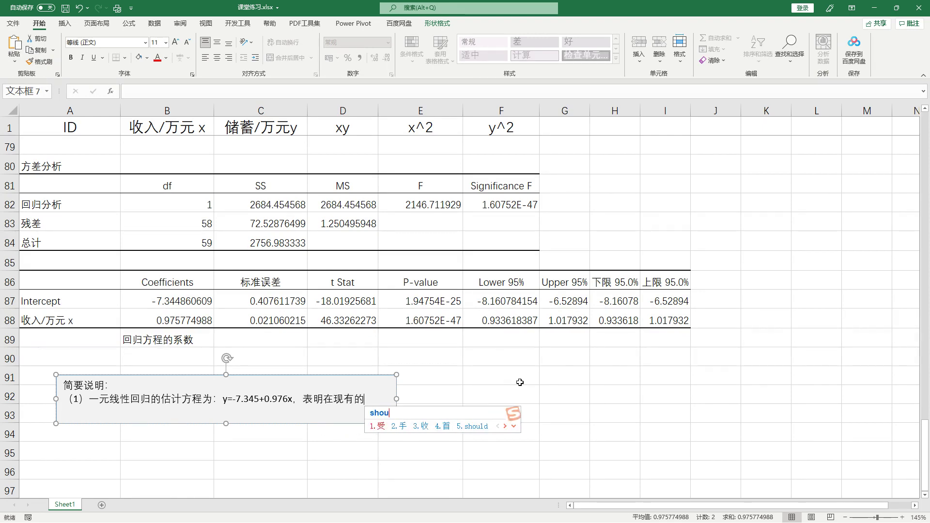
{"action": "type", "text": "jichushang"}
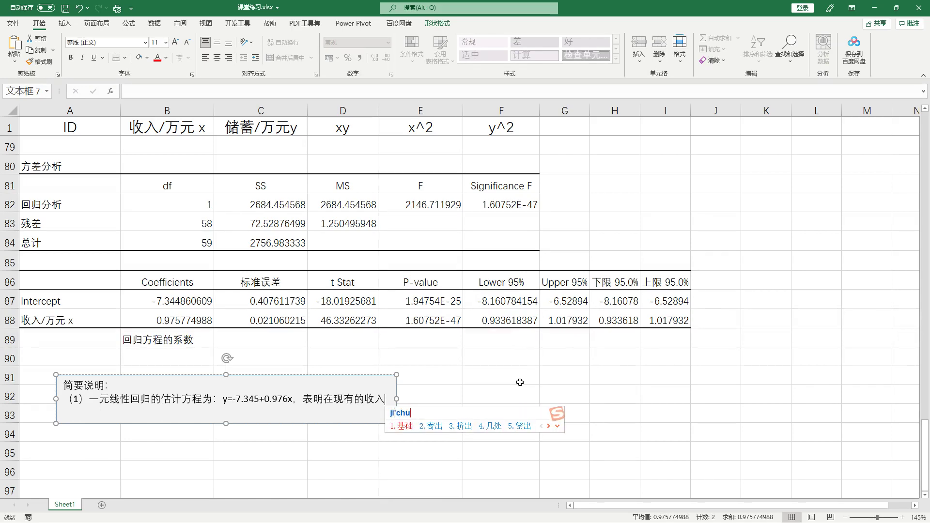
{"action": "key", "text": "space"}
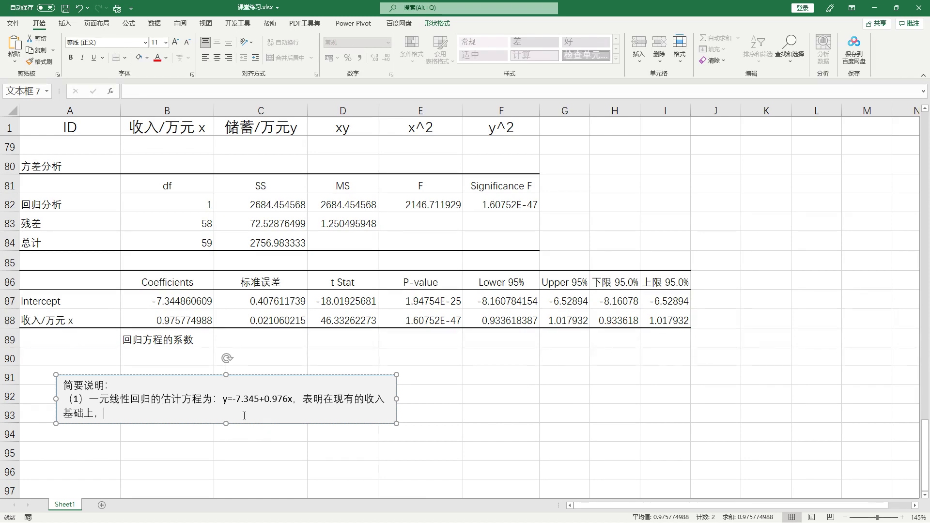
- Extend the text box downward to row 95 and continue item （1） with 收入每增加1万元
{"action": "left_click_drag", "start_coordinate": [225, 423], "coordinate": [223, 452]}
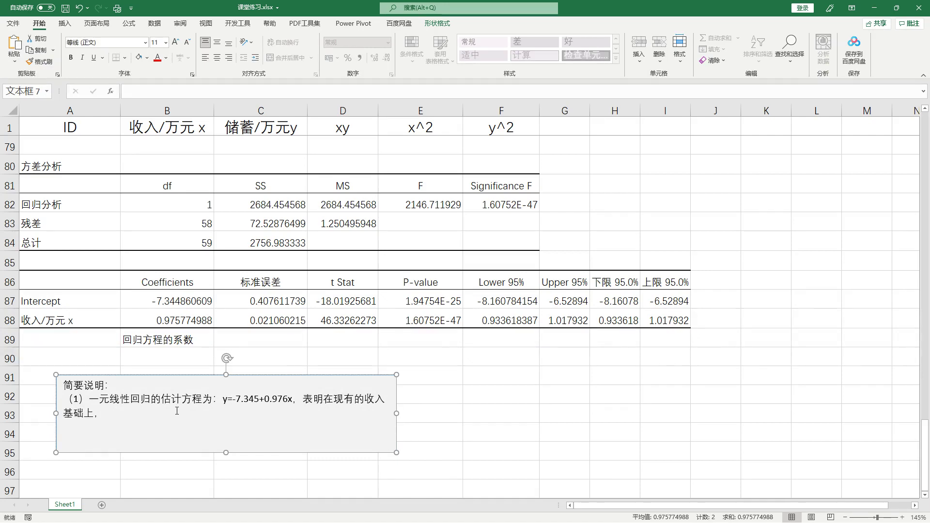
{"action": "type", "text": "shour"}
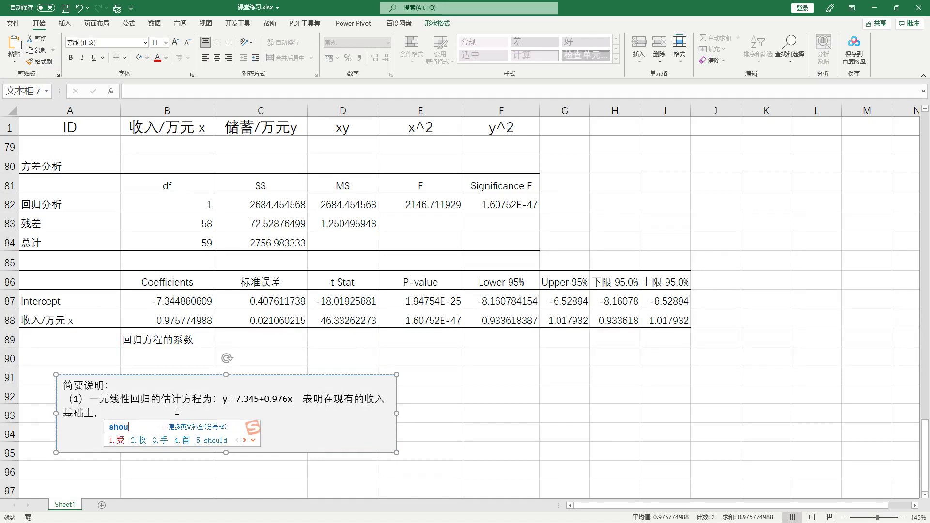
{"action": "key", "text": "space"}
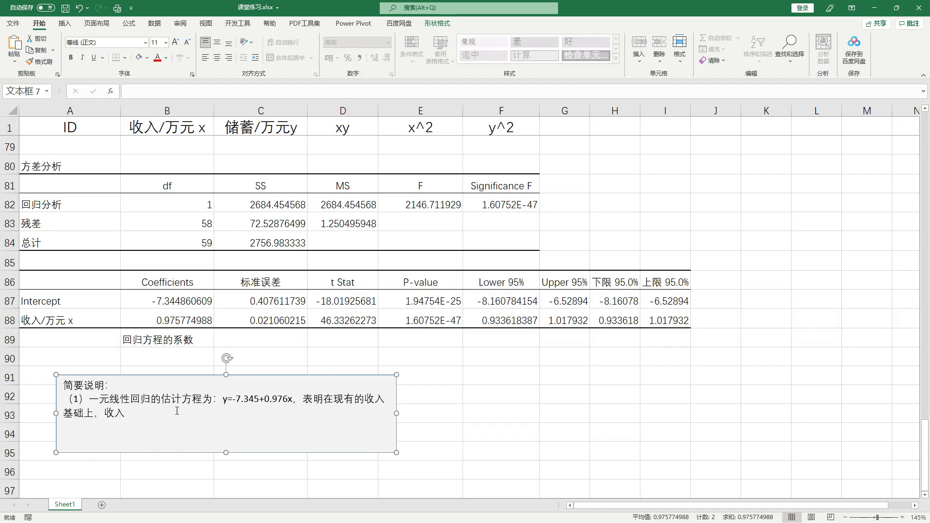
{"action": "type", "text": "meizengjia"}
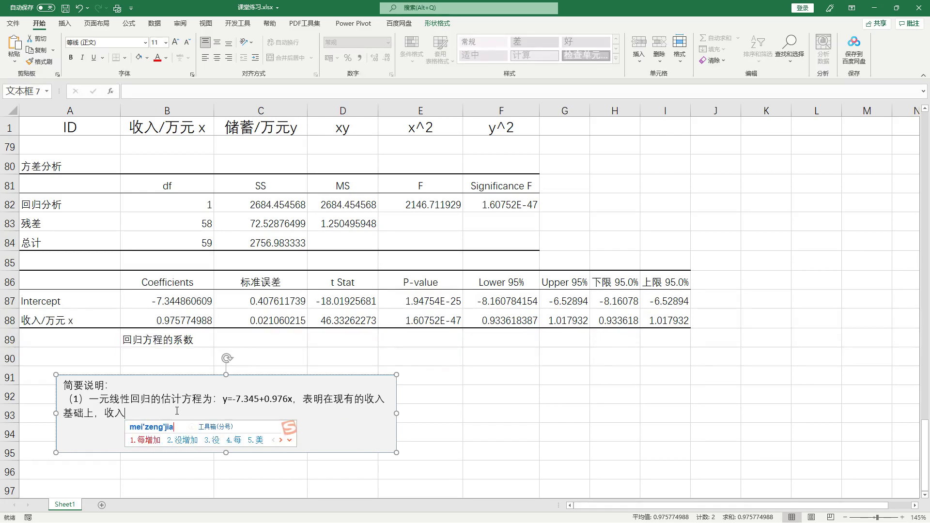
{"action": "key", "text": "space"}
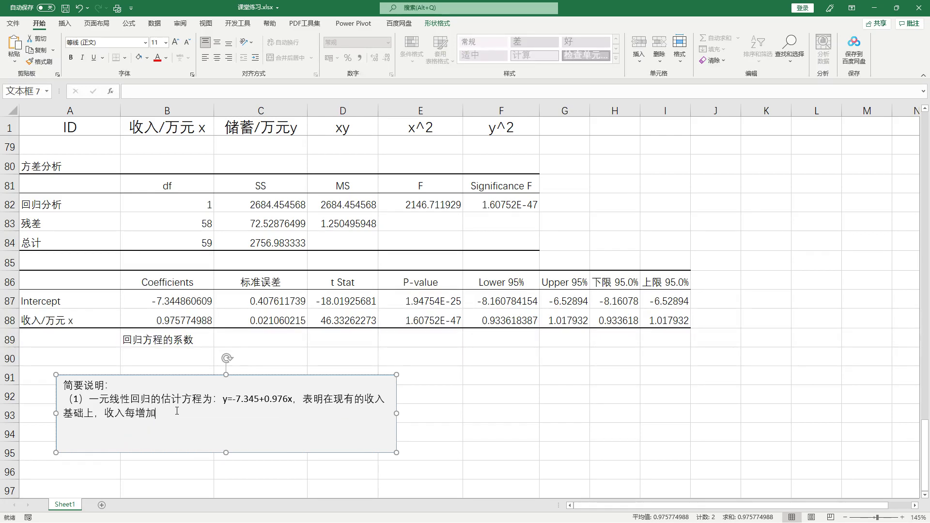
{"action": "type", "text": "1wanyuan"}
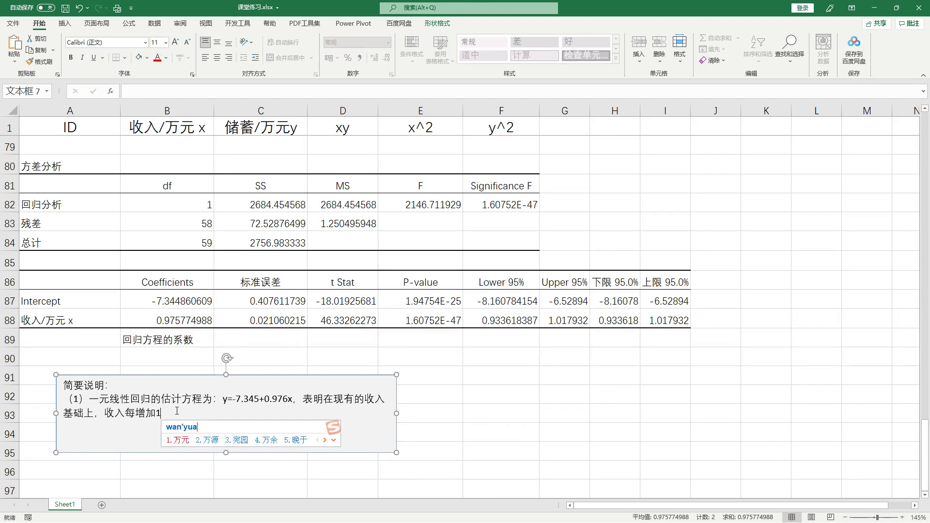
{"action": "key", "text": "space"}
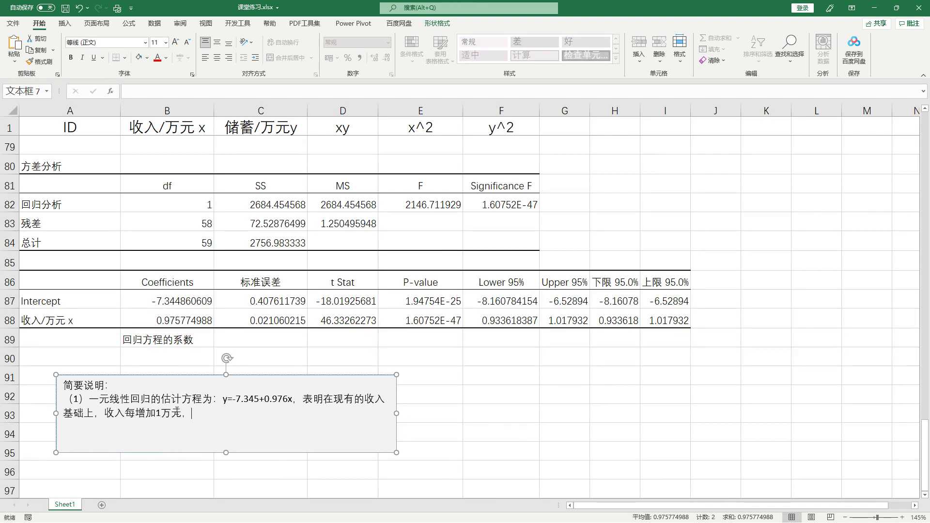
- Complete the sentence of item （1） in the text box with ，储蓄额平均增加0.976万元。
{"action": "type", "text": "，chuxue"}
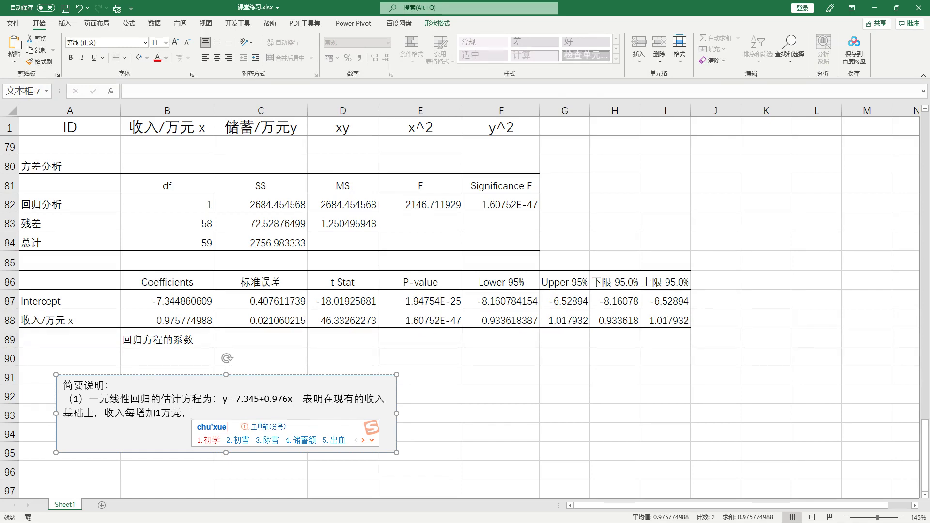
{"action": "type", "text": "4"}
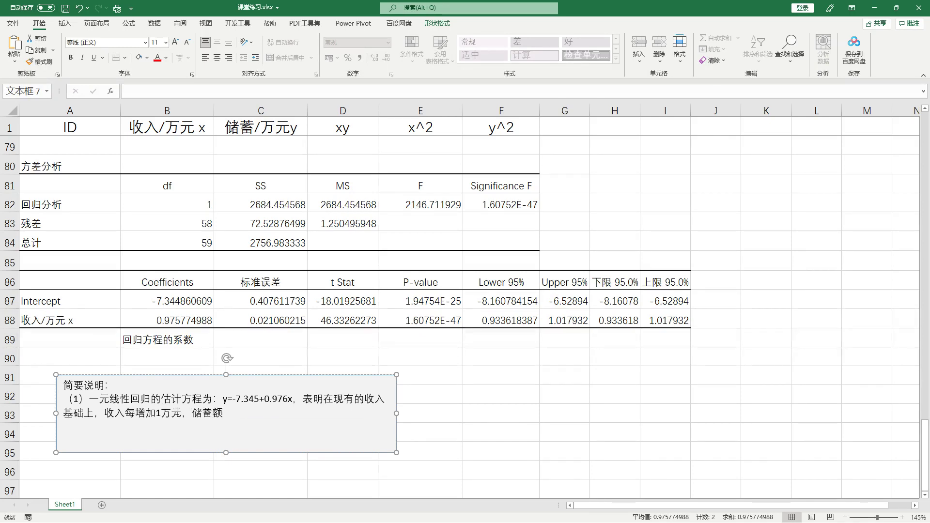
{"action": "type", "text": "pingjun"}
{"action": "key", "text": "space"}
{"action": "type", "text": "z"}
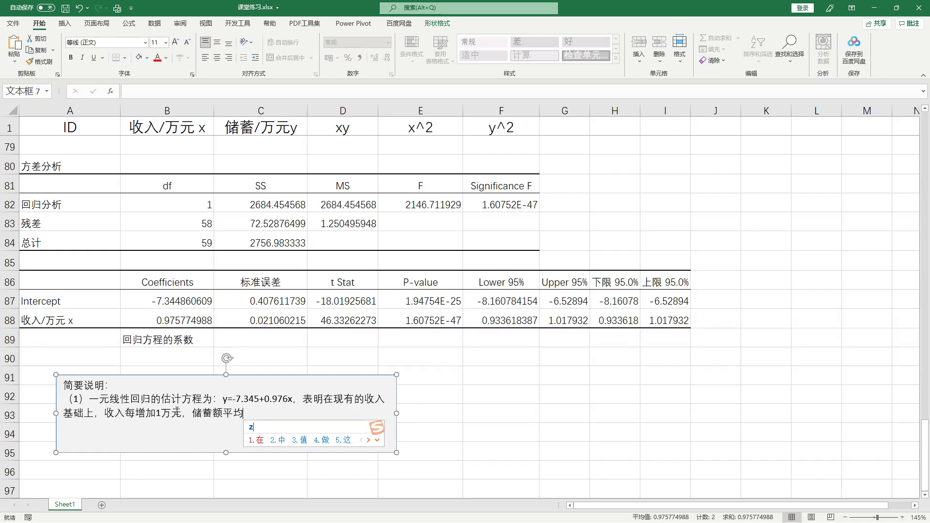
{"action": "type", "text": "engjia"}
{"action": "key", "text": "space"}
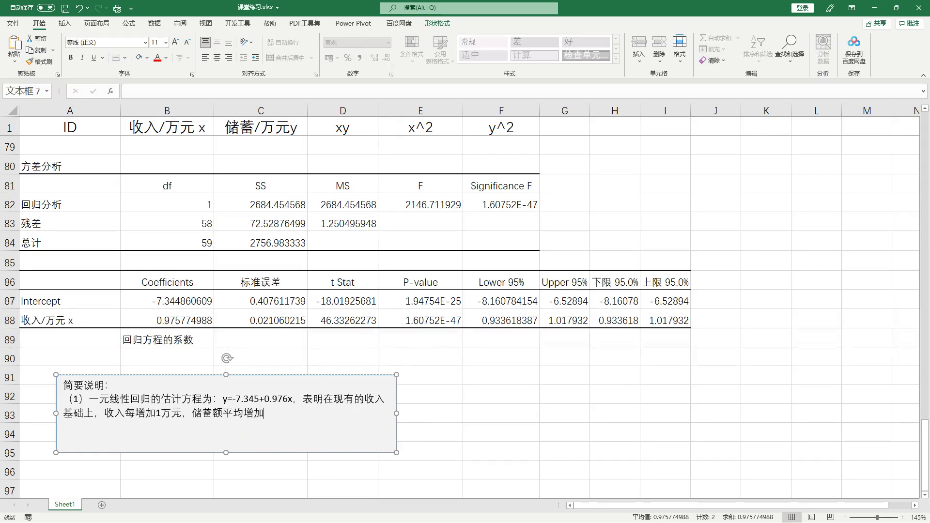
{"action": "type", "text": "0.976wanyuan"}
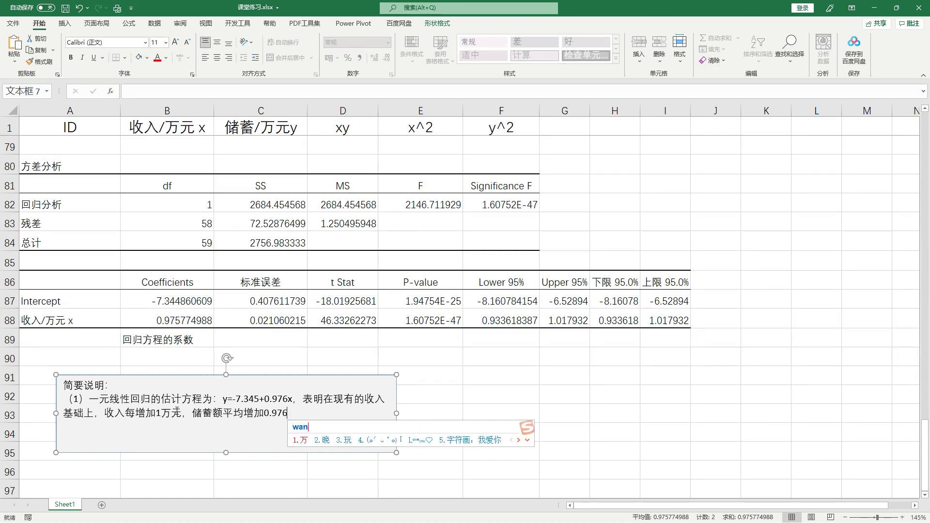
{"action": "key", "text": "space"}
{"action": "type", "text": "。"}
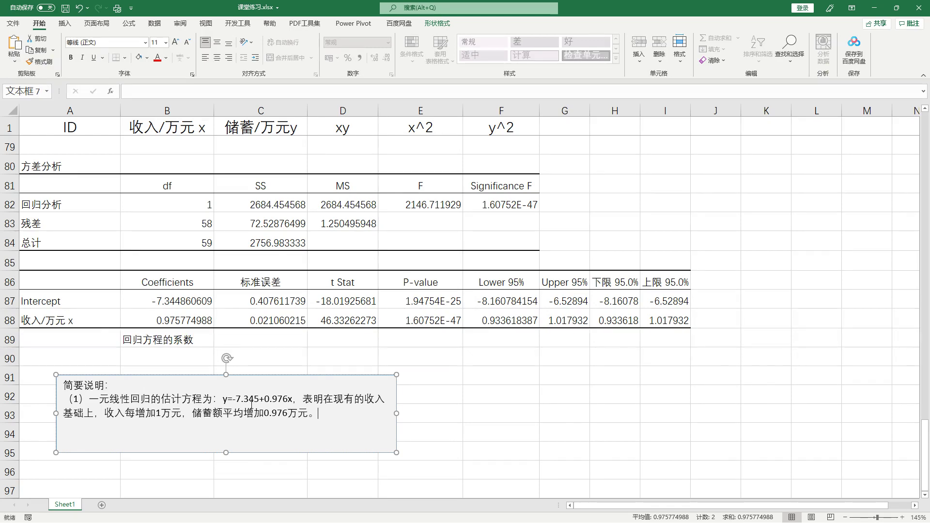
- Add a line below item （1） reading 注：在回归分析中，对截距通常不做实际意义上的解释。
{"action": "scroll", "coordinate": [251, 403], "scroll_direction": "up", "scroll_amount": 1, "text": "ctrl"}
{"action": "scroll", "coordinate": [271, 406], "scroll_direction": "down", "scroll_amount": 2}
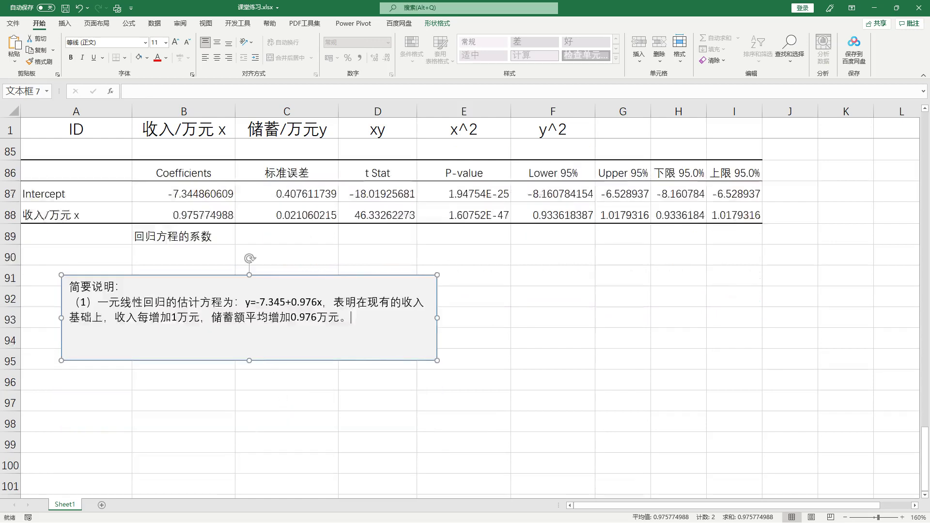
{"action": "left_click_drag", "start_coordinate": [251, 303], "coordinate": [280, 301]}
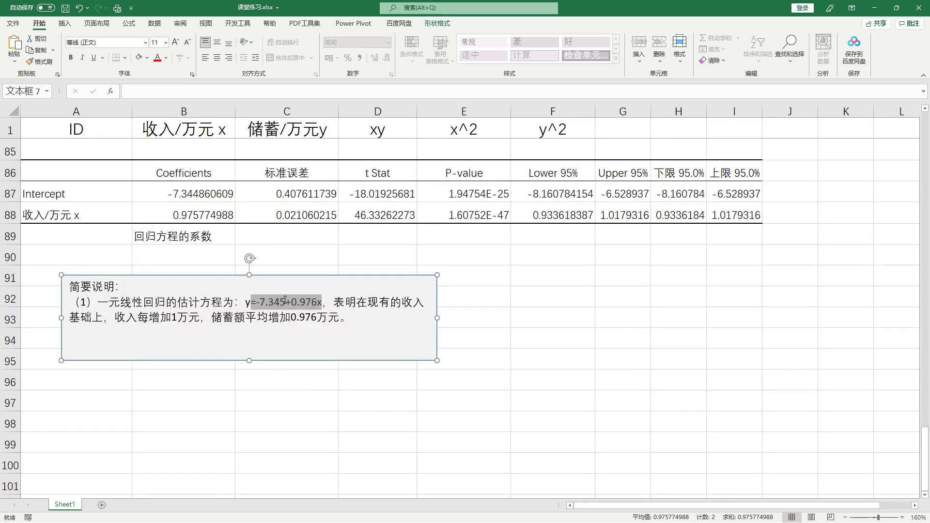
{"action": "left_click", "coordinate": [285, 301]}
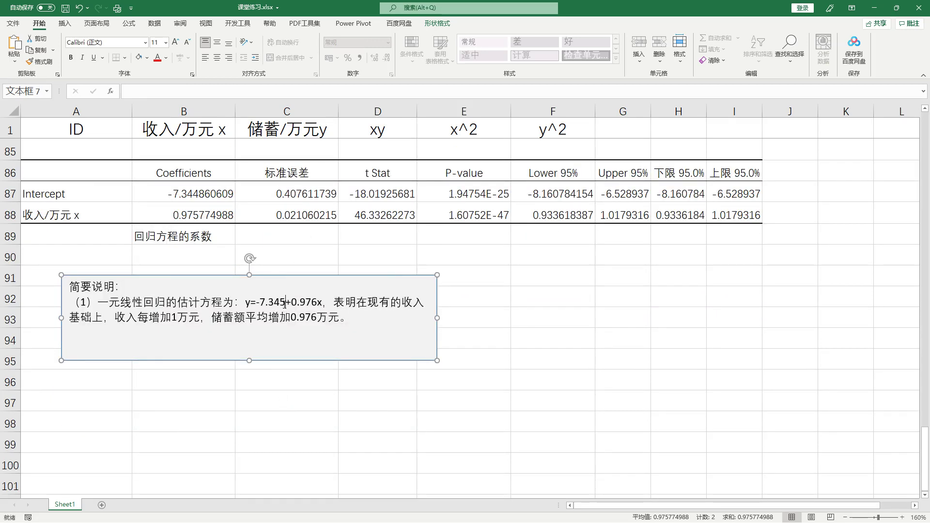
{"action": "left_click", "coordinate": [368, 320]}
{"action": "type", "text": "zhu"}
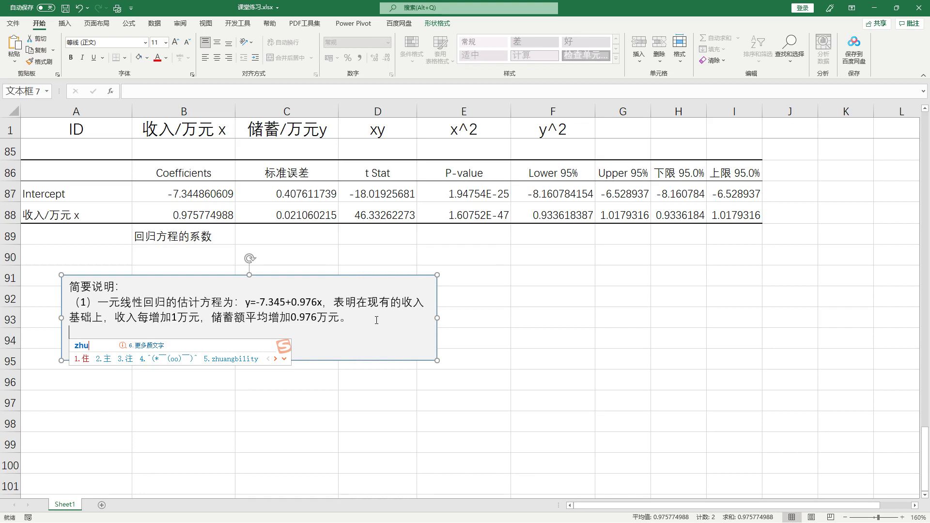
{"action": "type", "text": "3"}
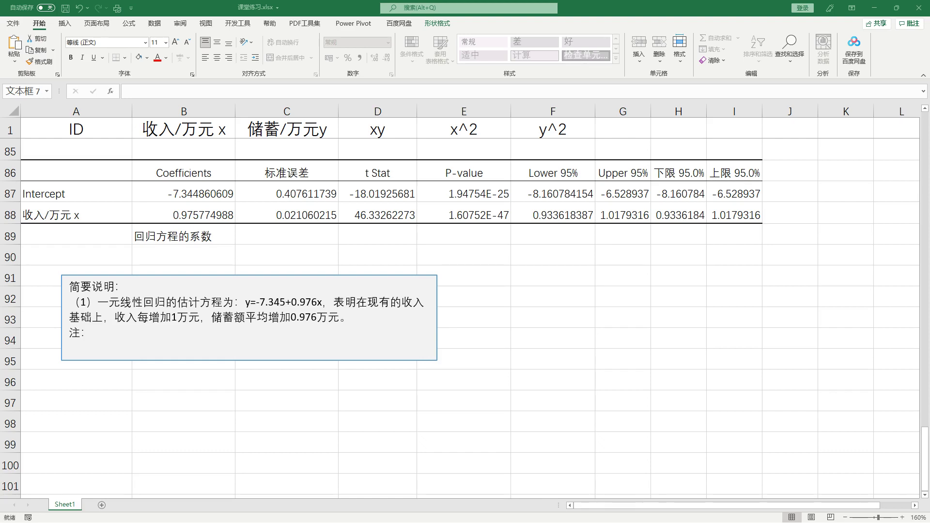
{"action": "left_click", "coordinate": [158, 338]}
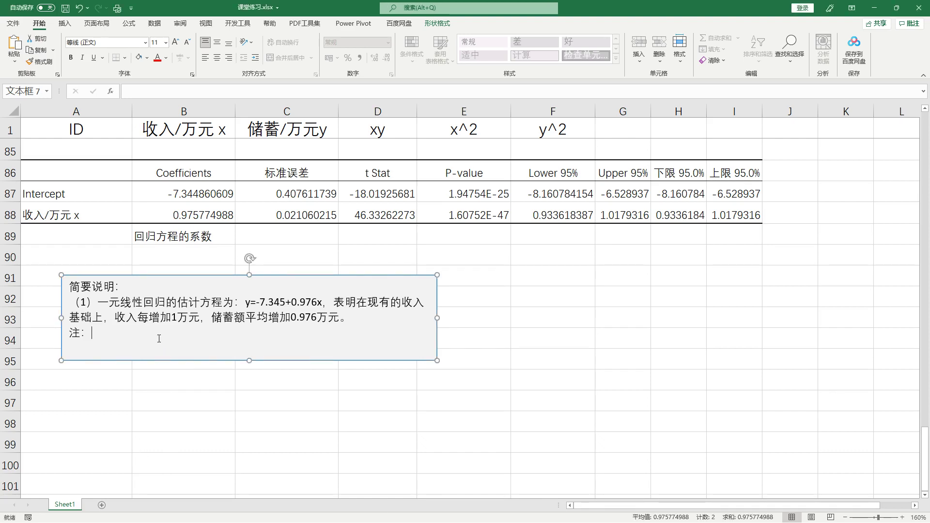
{"action": "type", "text": "在回归分析中，对截距通常不做实际意义上的解释。"}
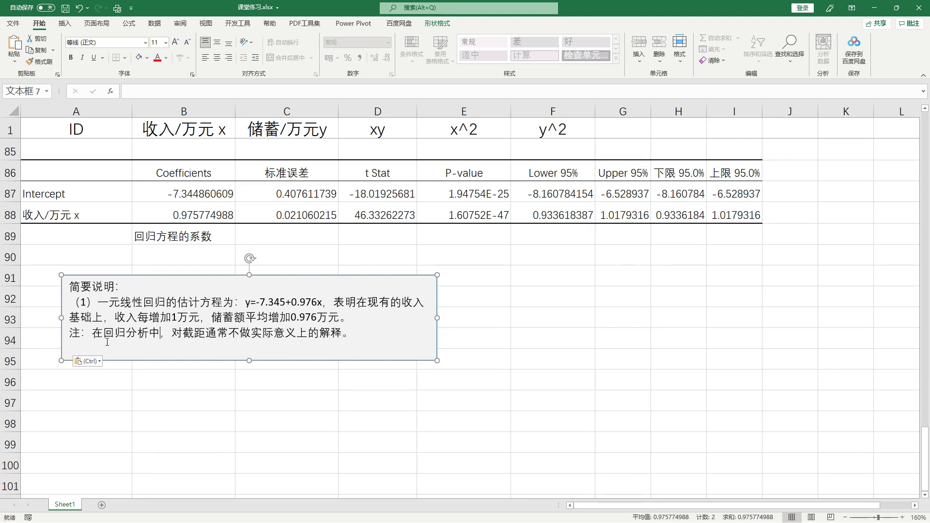
- Reread the note about the intercept and examine the Coefficients heading with its Intercept and 收入/万元 x rows
{"action": "left_click_drag", "start_coordinate": [355, 334], "coordinate": [251, 334]}
{"action": "left_click", "coordinate": [308, 334]}
{"action": "left_click", "coordinate": [812, 421]}
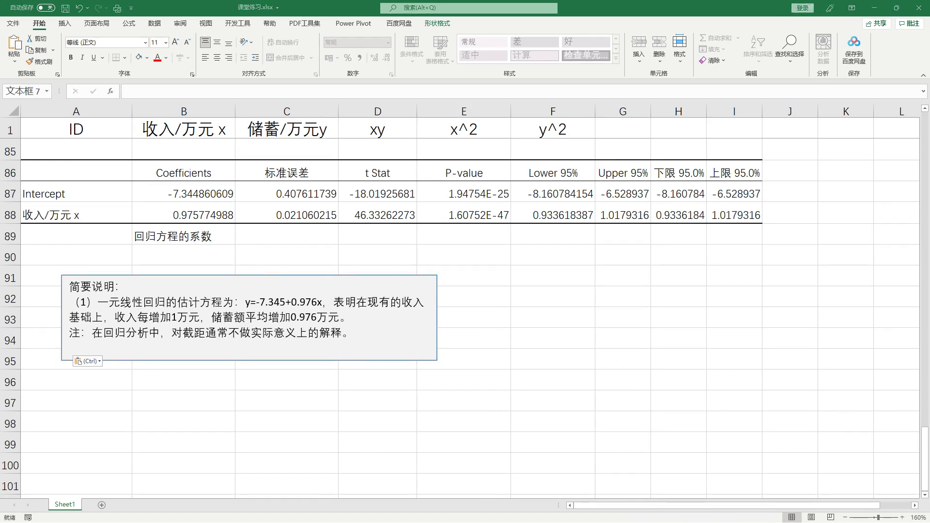
{"action": "key", "text": "Escape"}
{"action": "left_click", "coordinate": [353, 345]}
{"action": "scroll", "coordinate": [406, 355], "scroll_direction": "up", "scroll_amount": 1}
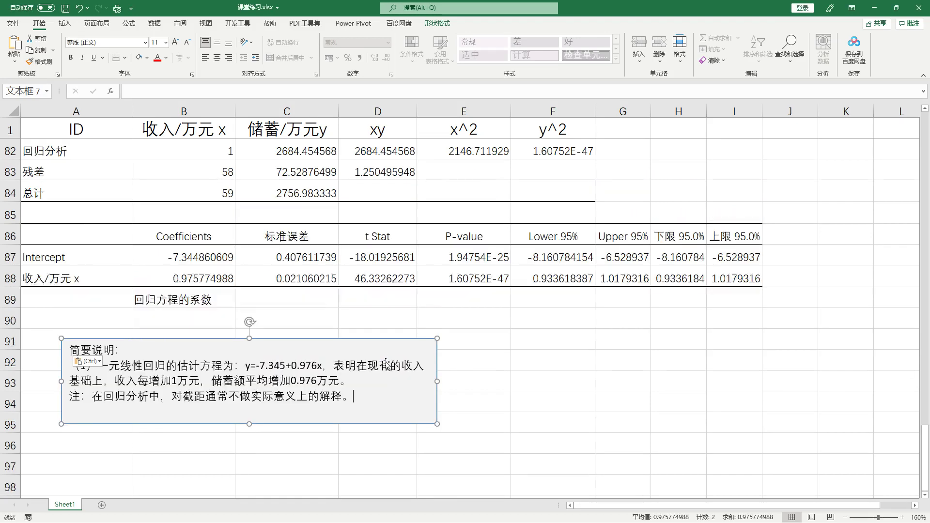
{"action": "left_click", "coordinate": [174, 299]}
{"action": "left_click", "coordinate": [170, 227]}
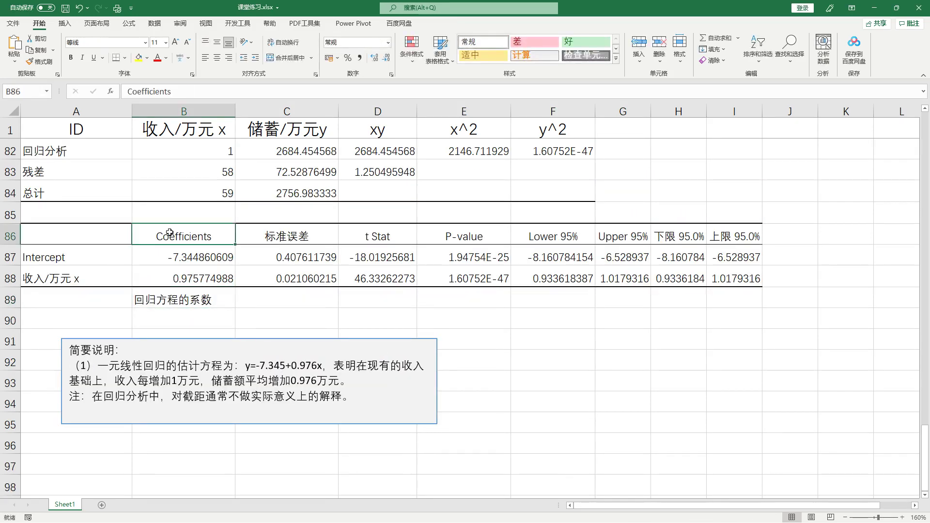
{"action": "left_click", "coordinate": [73, 256]}
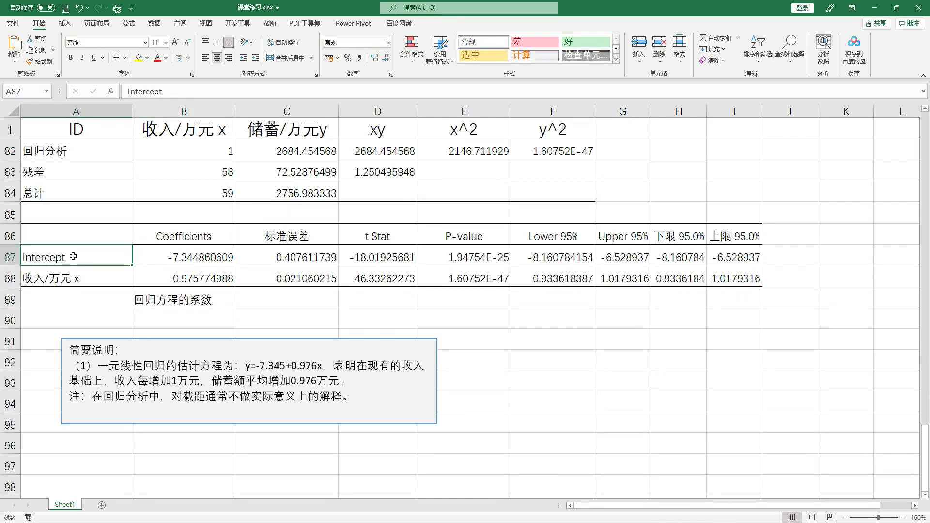
{"action": "left_click", "coordinate": [90, 277]}
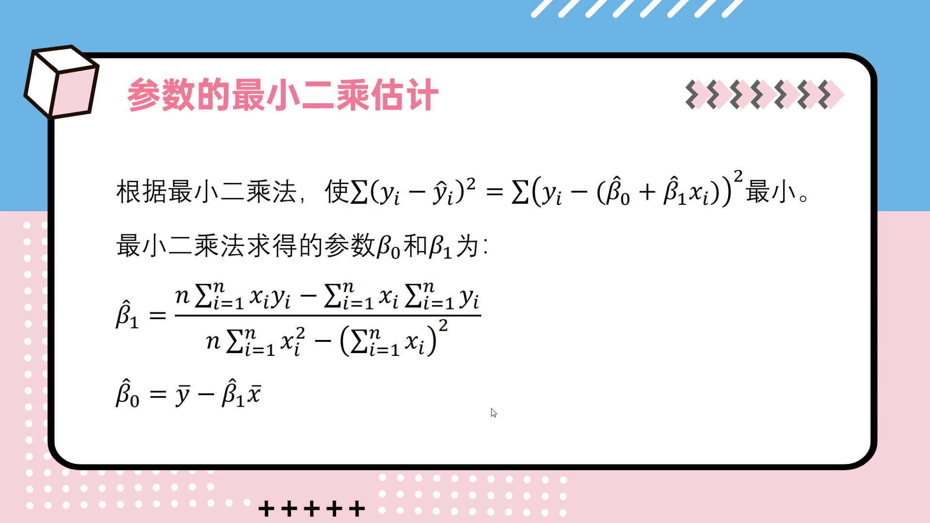
{"action": "left_click", "coordinate": [598, 276]}
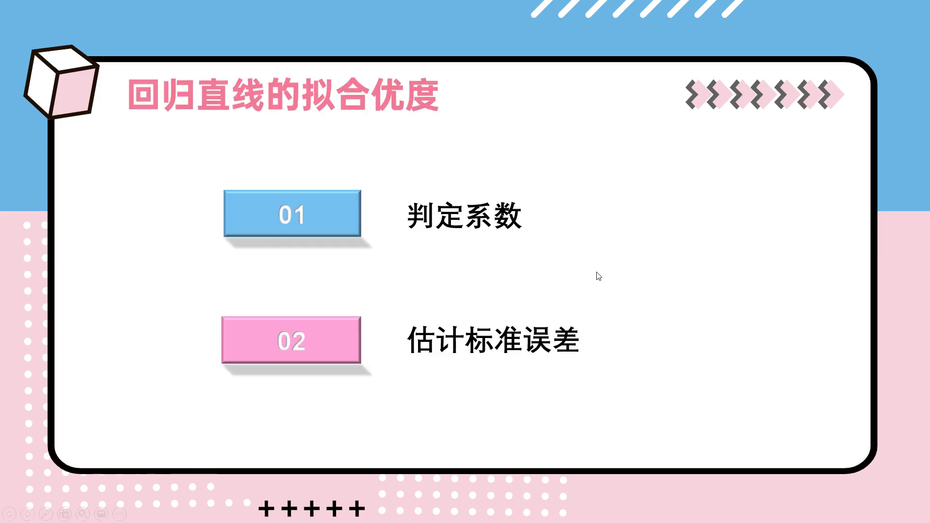
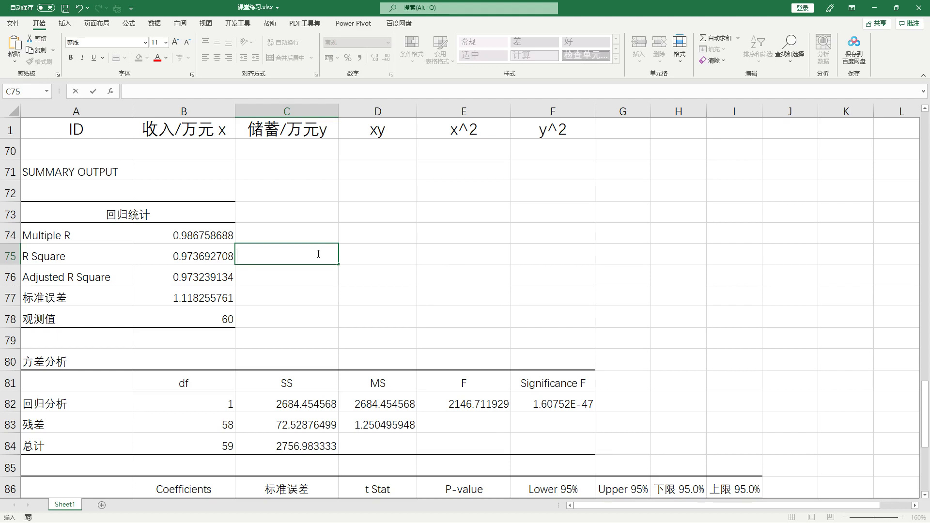
- Annotate the R Square value by entering 判定系数R方 in cell C75 beside it
{"action": "type", "text": "pa"}
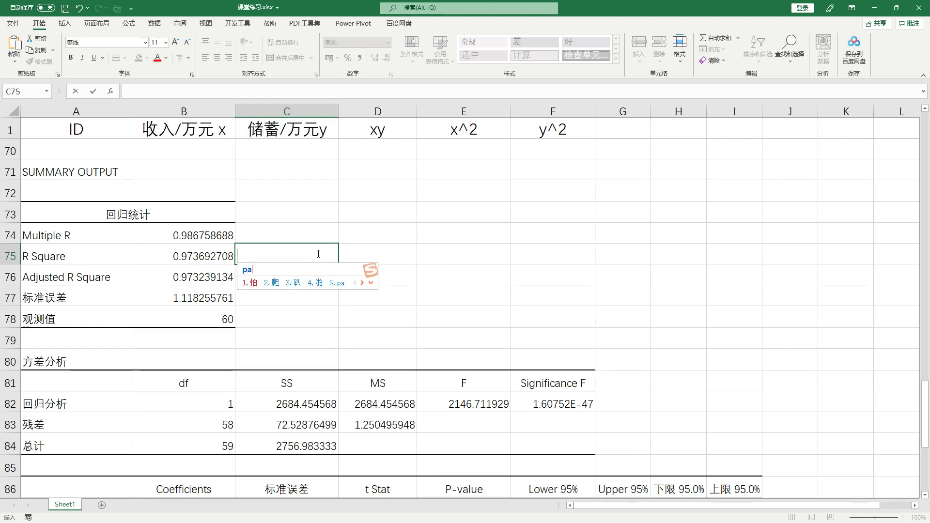
{"action": "type", "text": "nding"}
{"action": "key", "text": "space"}
{"action": "type", "text": "xishu"}
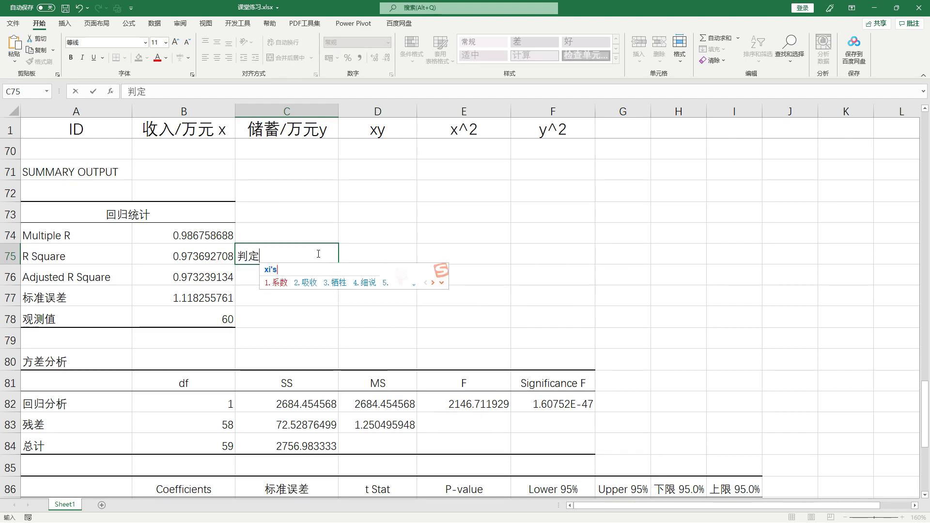
{"action": "key", "text": "space"}
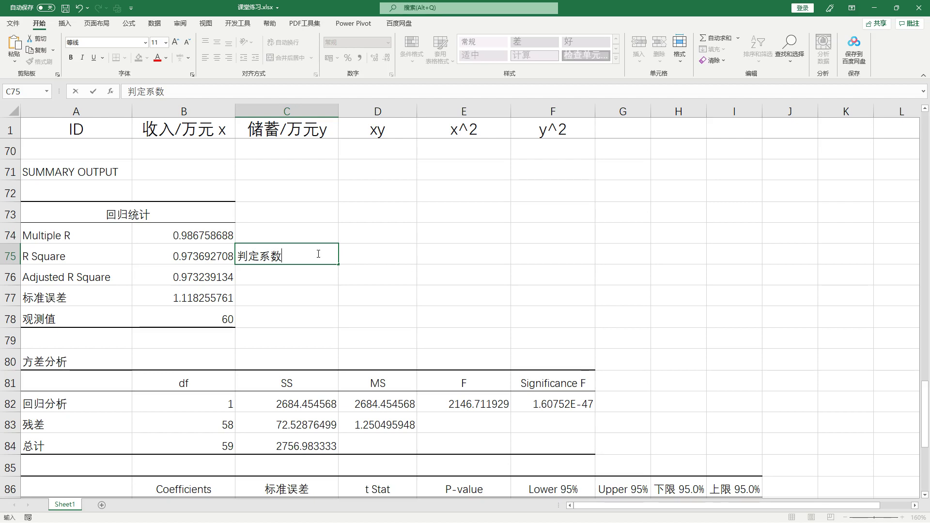
{"action": "type", "text": "R"}
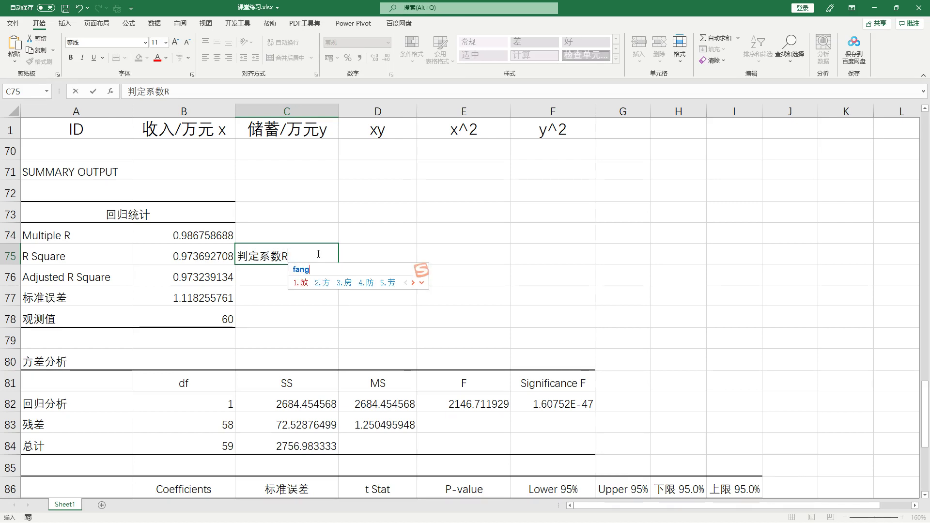
{"action": "type", "text": "fang2"}
{"action": "key", "text": "Return"}
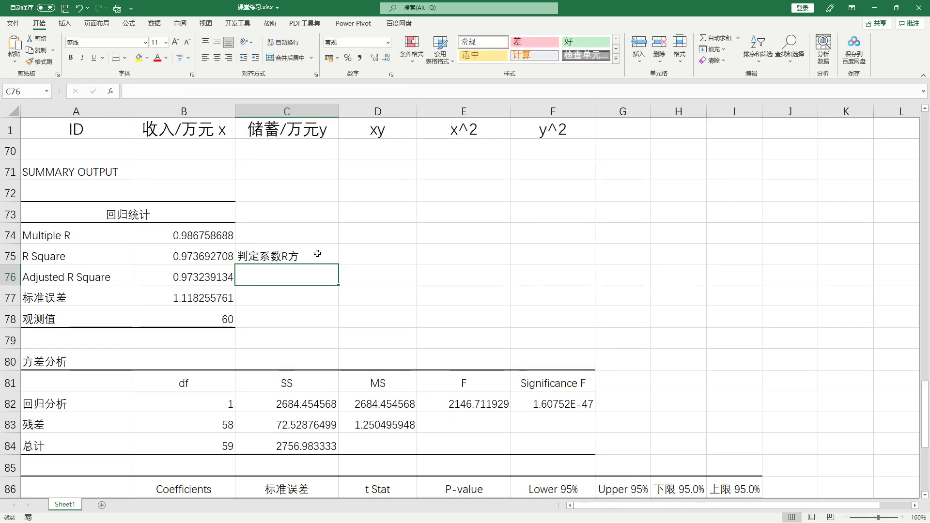
{"action": "left_click", "coordinate": [205, 254]}
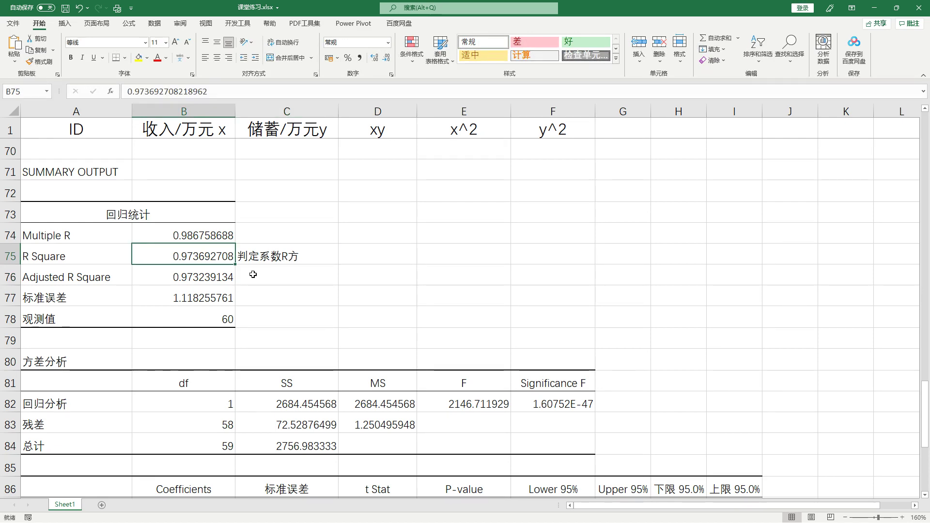
{"action": "left_click", "coordinate": [309, 257]}
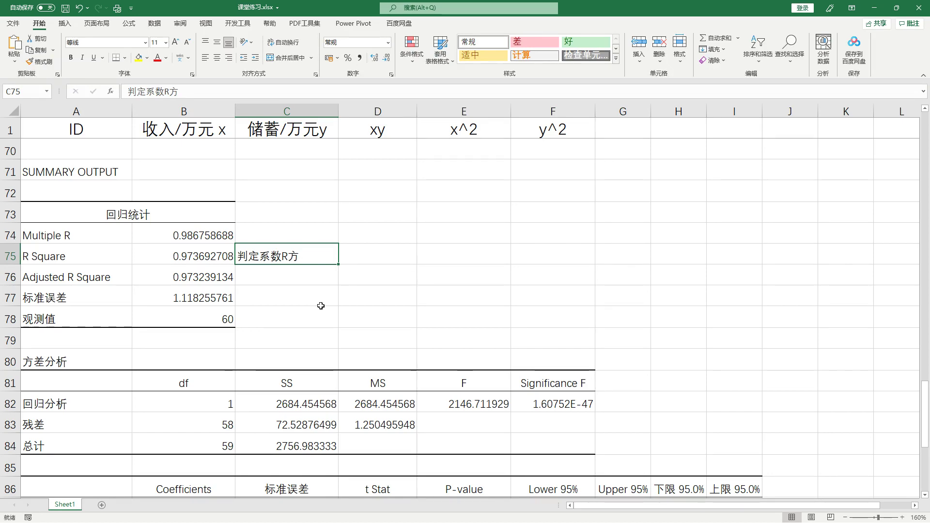
- Label the df column of the 方差分析 table by entering 自由度 above its heading in cell B80
{"action": "left_click", "coordinate": [212, 425]}
{"action": "scroll", "coordinate": [212, 426], "scroll_direction": "down", "scroll_amount": 1}
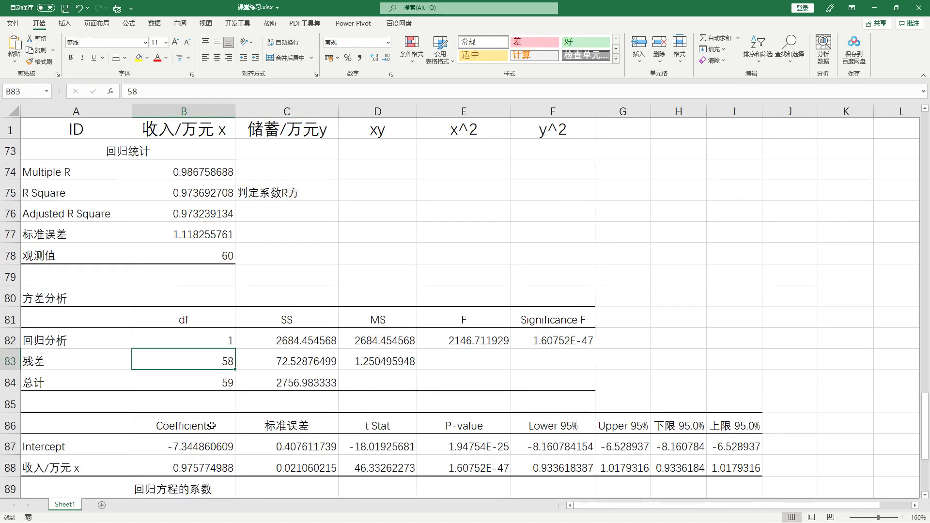
{"action": "left_click", "coordinate": [213, 345]}
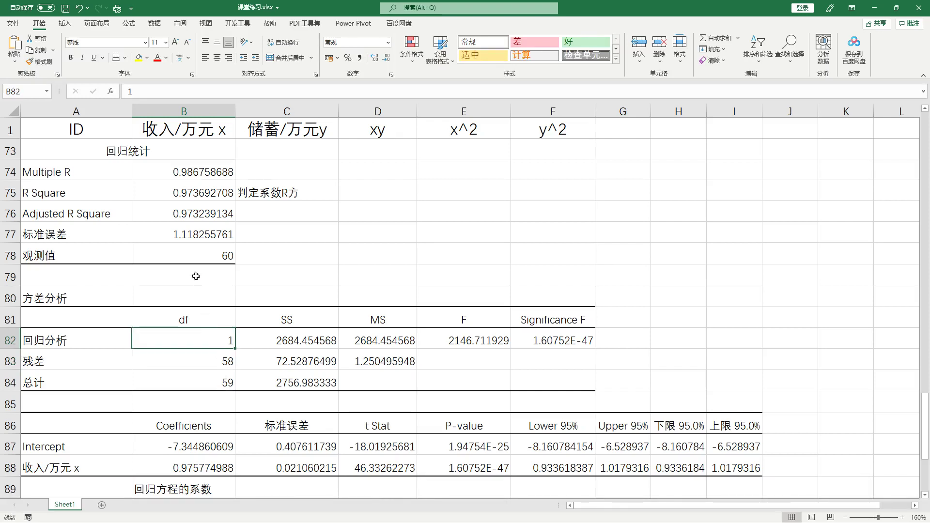
{"action": "left_click", "coordinate": [194, 294]}
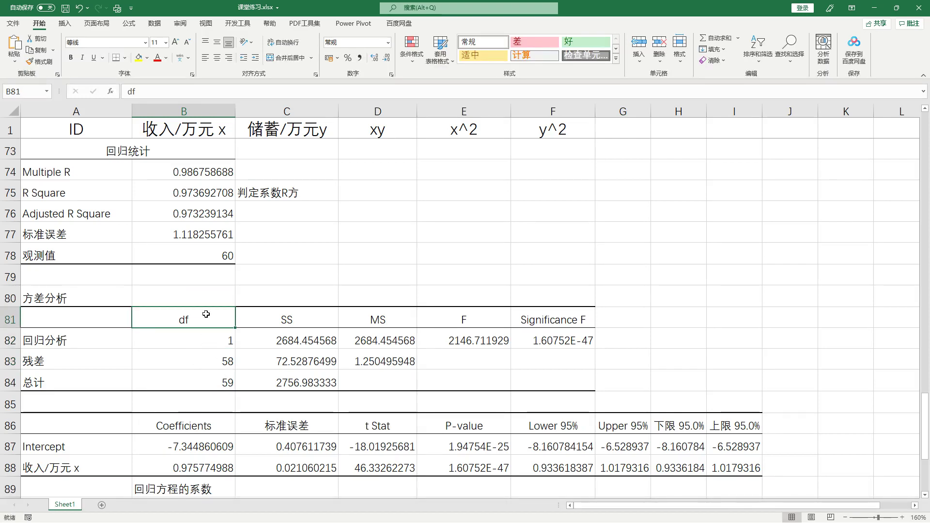
{"action": "left_click_drag", "start_coordinate": [206, 314], "coordinate": [195, 387]}
{"action": "left_click", "coordinate": [154, 291]}
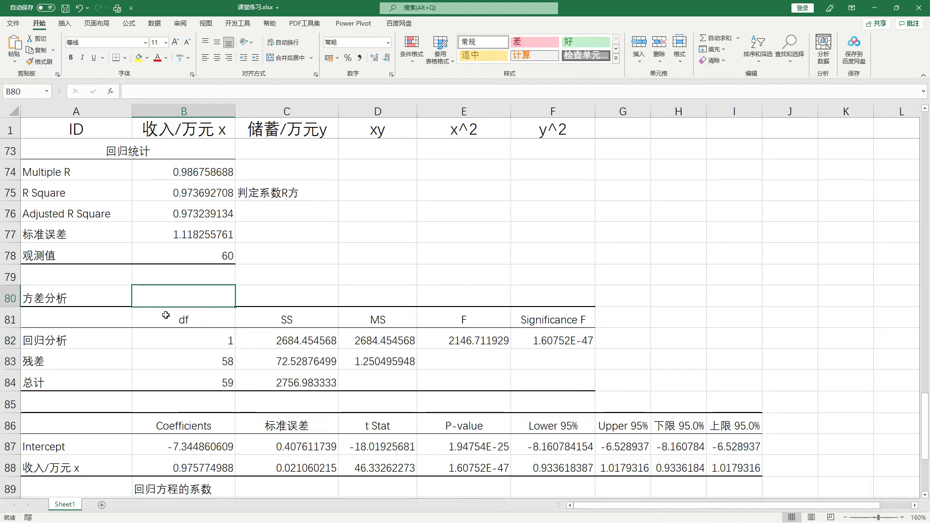
{"action": "type", "text": "zi"}
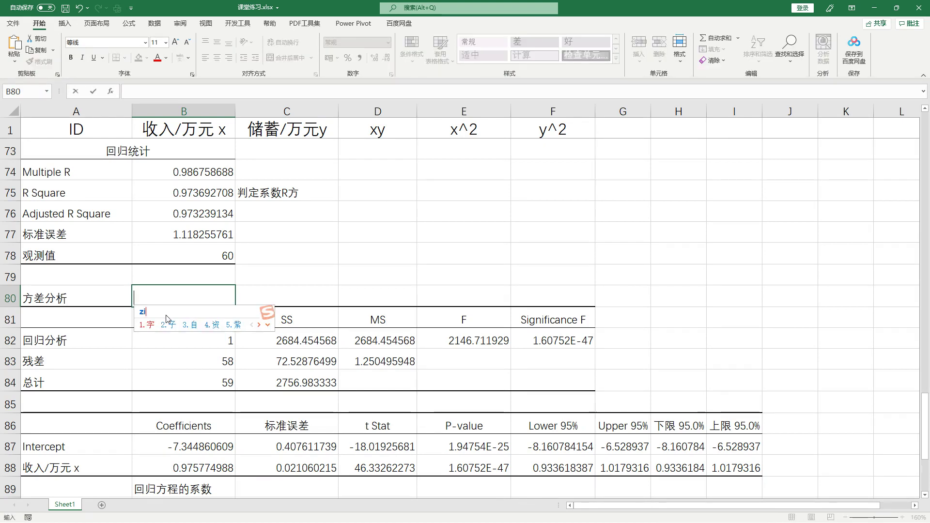
{"action": "type", "text": "yuo"}
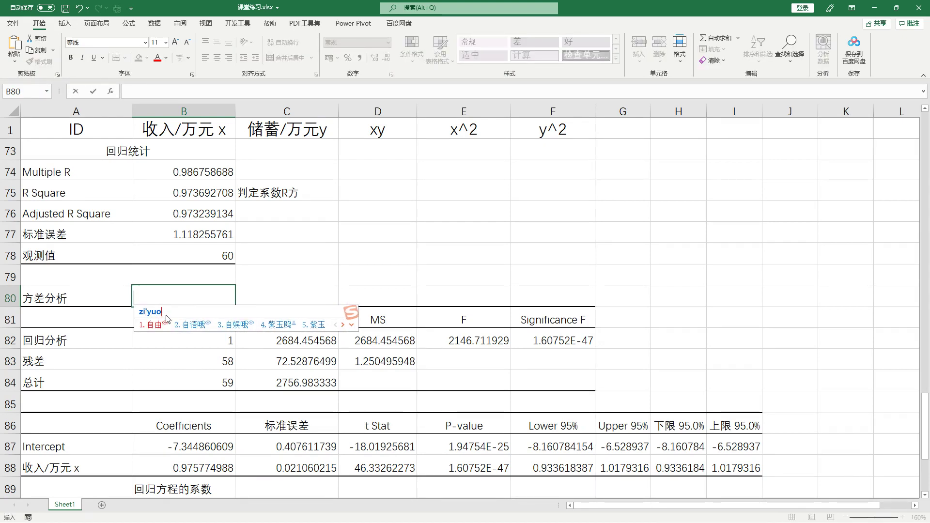
{"action": "type", "text": "du"}
{"action": "key", "text": "space"}
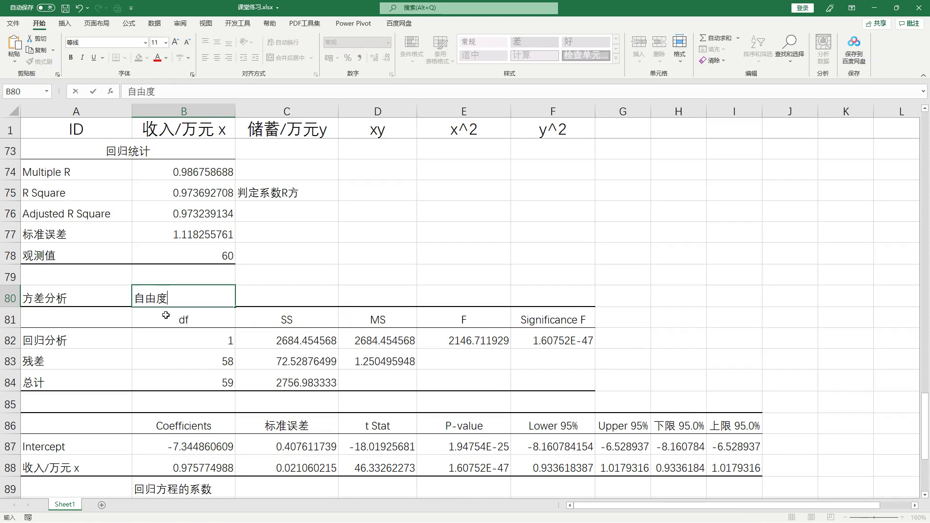
{"action": "left_click", "coordinate": [260, 295]}
- Label the SS column of the 方差分析 table by entering 平方和 above its heading in cell C80
{"action": "left_click", "coordinate": [291, 319]}
{"action": "left_click", "coordinate": [306, 296]}
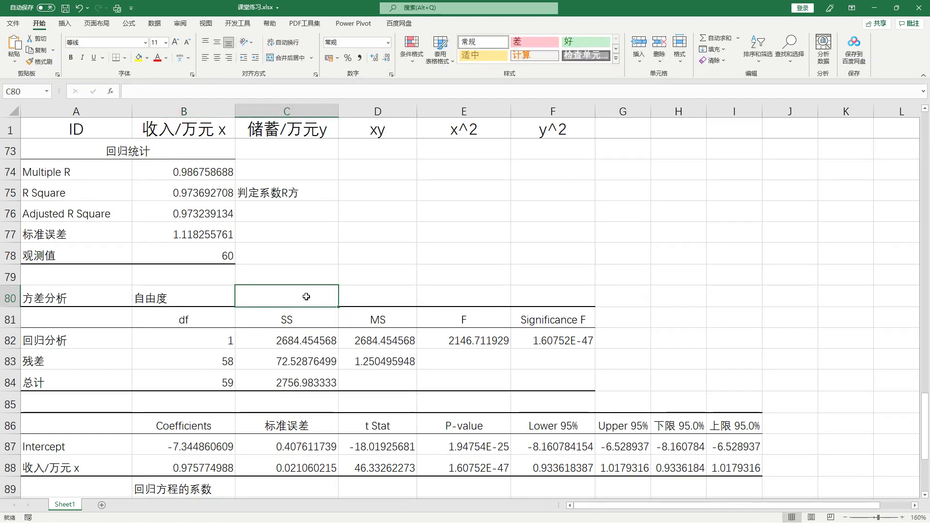
{"action": "type", "text": "pin"}
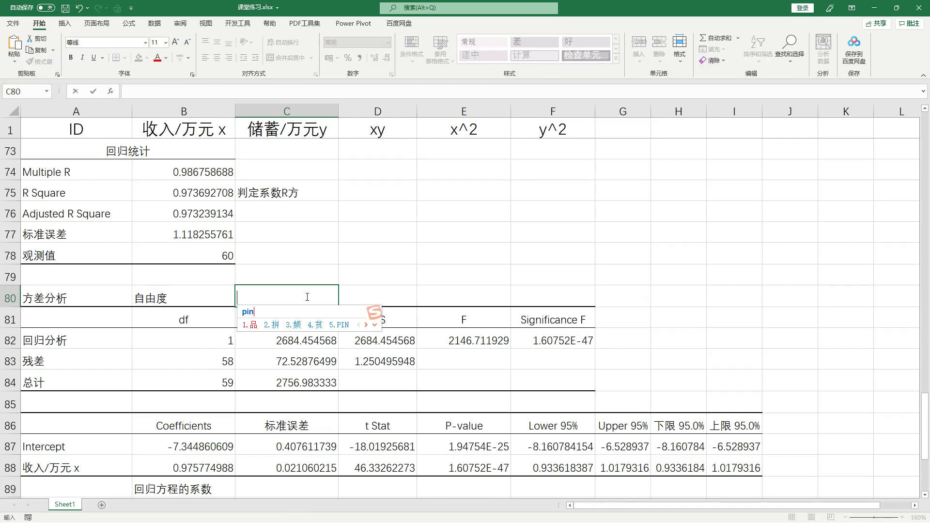
{"action": "type", "text": "g'fang'he"}
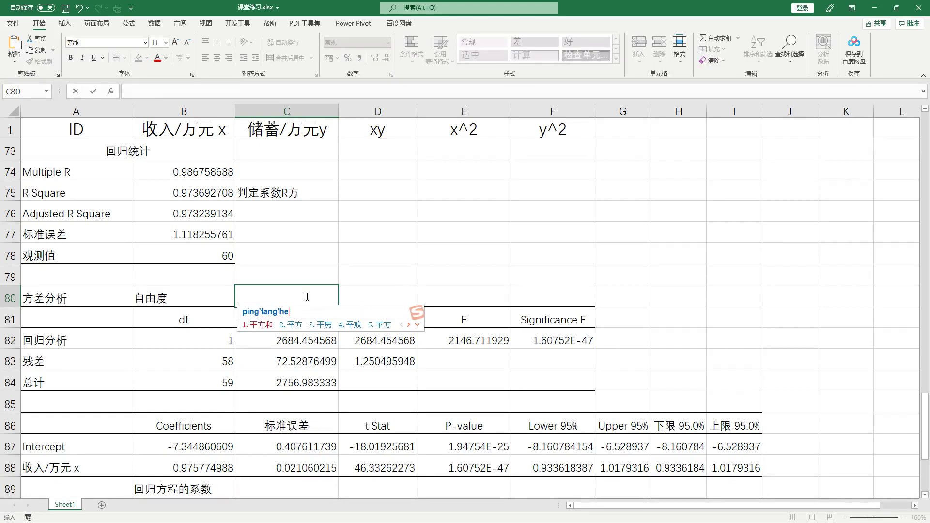
- Enter the label 平方和 in cell C80, above the SS header of the 方差分析 table
{"action": "key", "text": "space"}
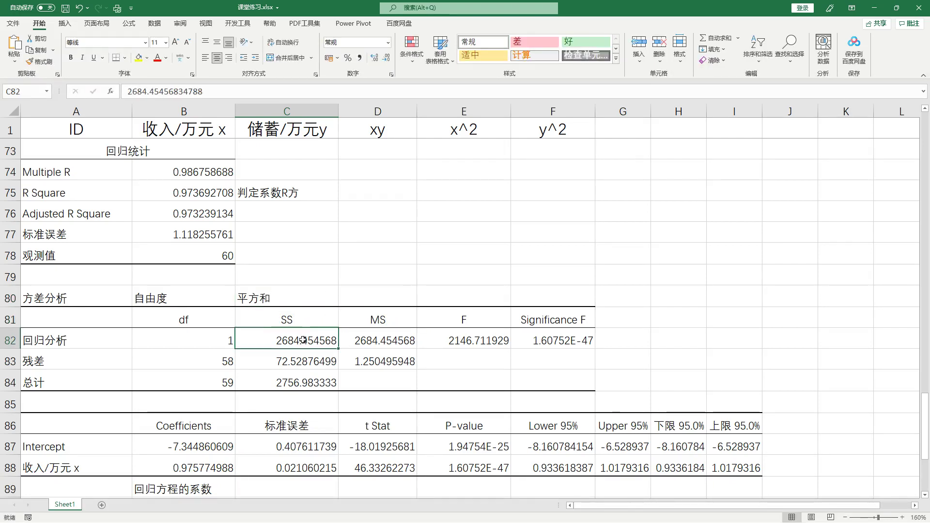
{"action": "left_click_drag", "start_coordinate": [290, 296], "coordinate": [282, 317]}
{"action": "left_click", "coordinate": [290, 297]}
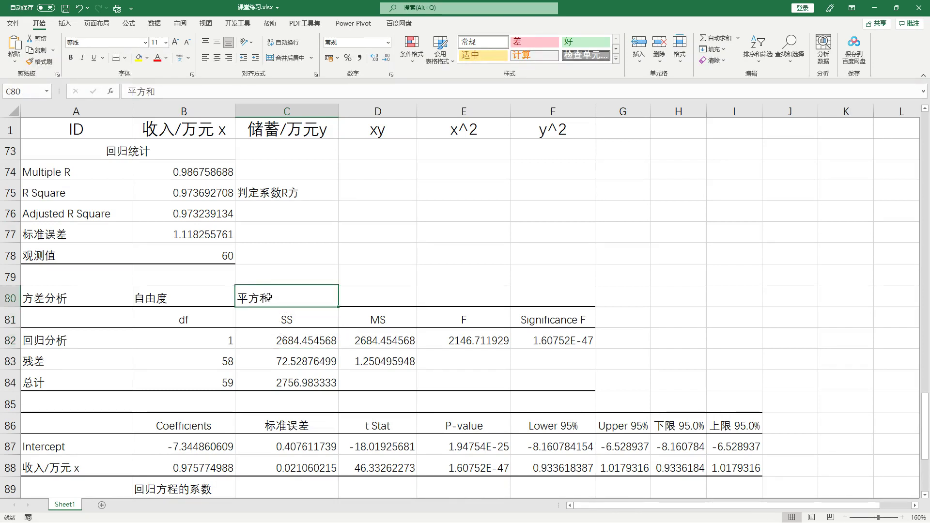
- Make the labels 自由度 and 平方和 in B80:C80 and 判定系数R方 in C75 bold
{"action": "left_click_drag", "start_coordinate": [189, 295], "coordinate": [245, 294]}
{"action": "key", "text": "ctrl+b"}
{"action": "left_click", "coordinate": [298, 175]}
{"action": "left_click", "coordinate": [289, 193]}
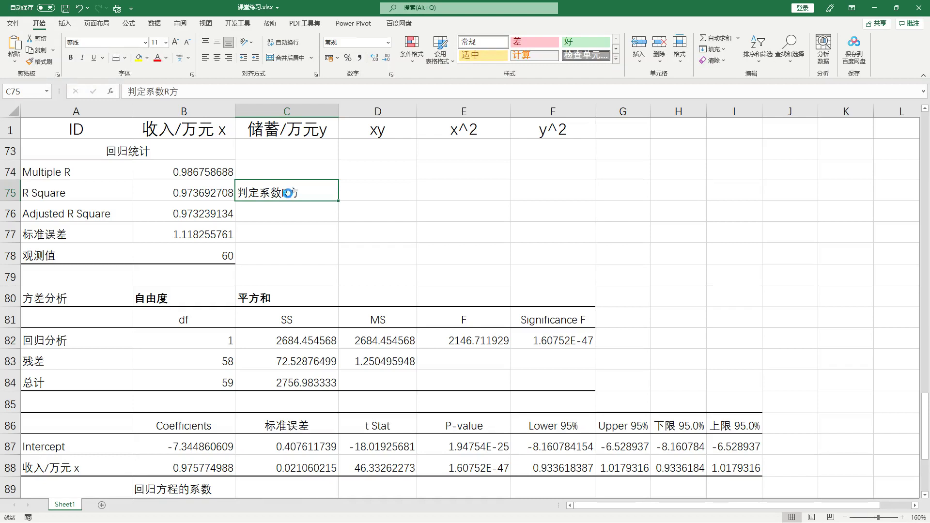
{"action": "key", "text": "ctrl+b"}
{"action": "left_click", "coordinate": [307, 238]}
{"action": "left_click", "coordinate": [260, 297]}
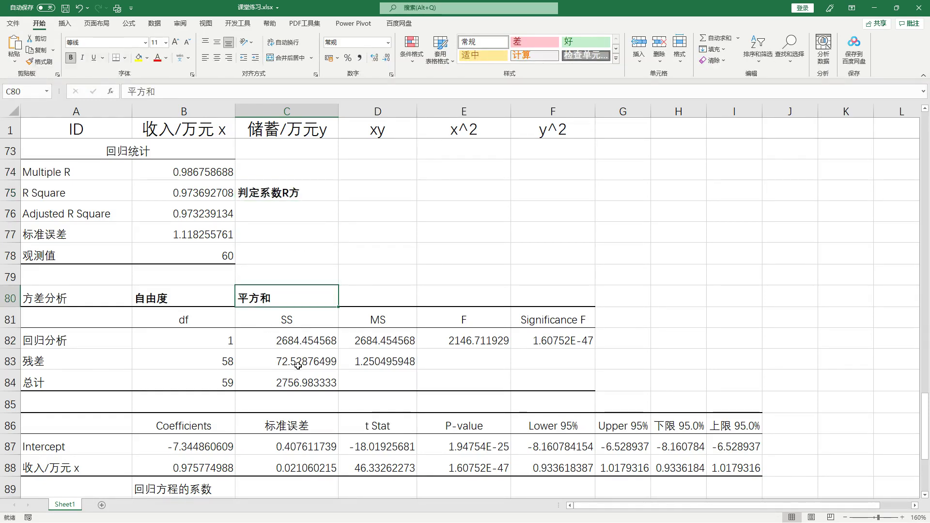
{"action": "type", "text": "平方和"}
{"action": "key", "text": "Up"}
{"action": "key", "text": "Right"}
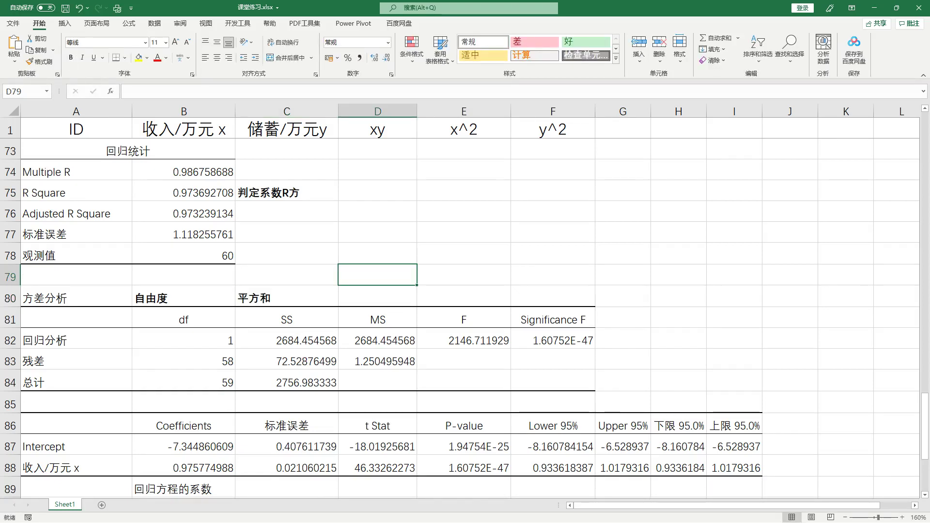
- Mark the SS header on screen with a box and draw arrows from 回归分析, 残差 and 总计 to their sums of squares
{"action": "left_click_drag", "start_coordinate": [259, 313], "coordinate": [309, 327]}
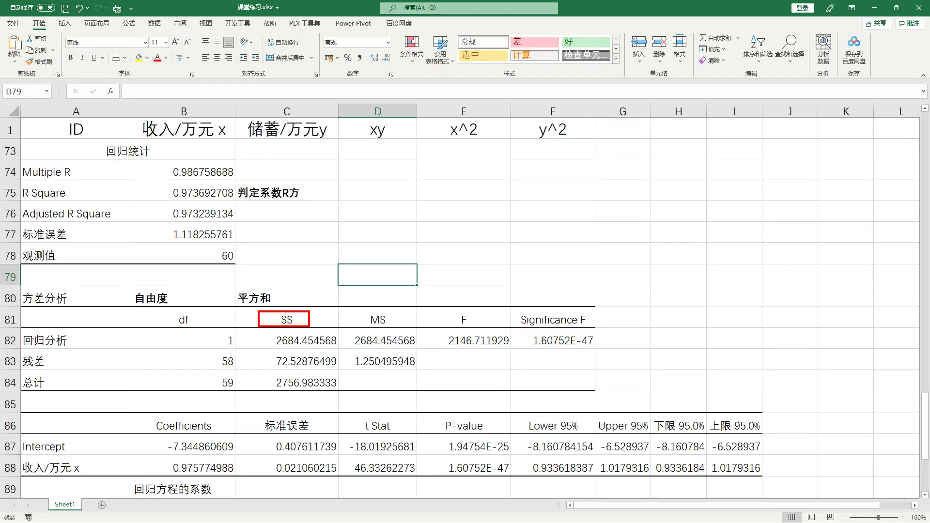
{"action": "mouse_move", "coordinate": [17, 329]}
{"action": "left_mouse_down"}
{"action": "mouse_move", "coordinate": [103, 346]}
{"action": "mouse_move", "coordinate": [352, 341]}
{"action": "mouse_move", "coordinate": [345, 349]}
{"action": "left_mouse_up"}
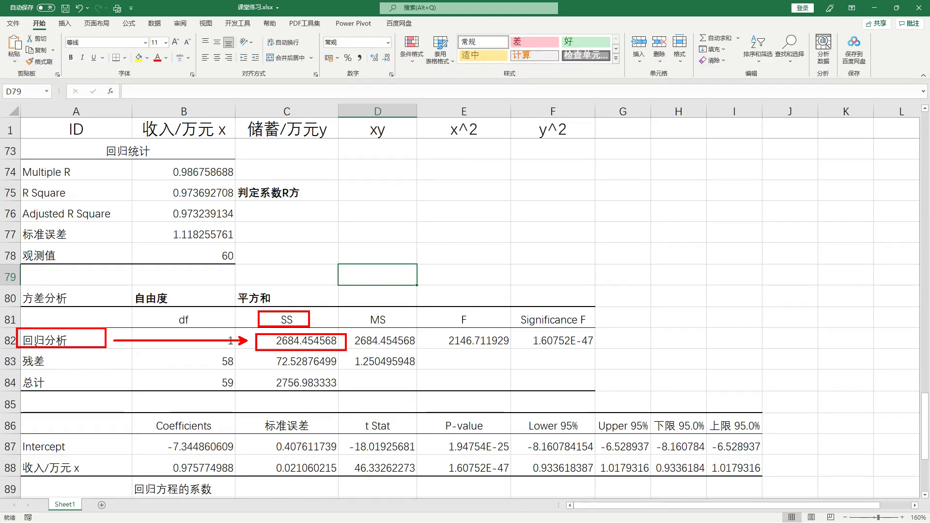
{"action": "left_click_drag", "start_coordinate": [12, 351], "coordinate": [53, 368]}
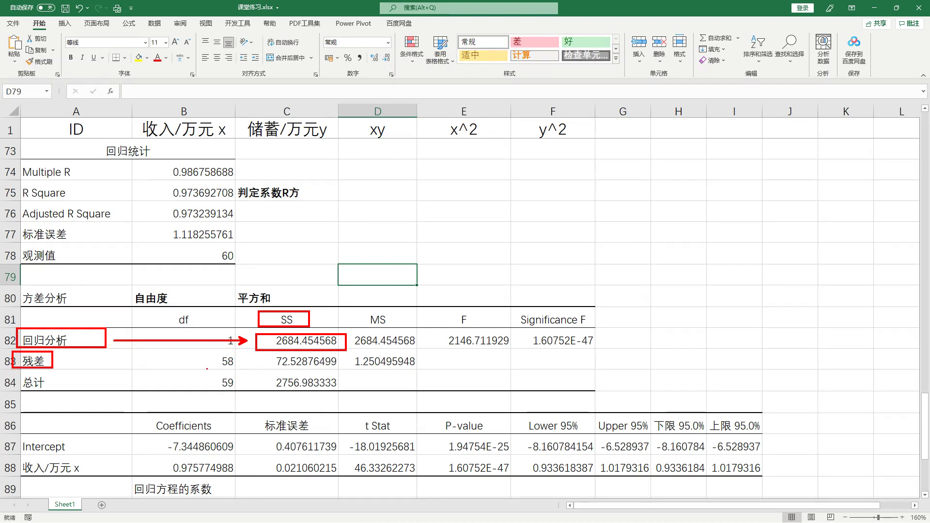
{"action": "left_click_drag", "start_coordinate": [252, 359], "coordinate": [102, 358]}
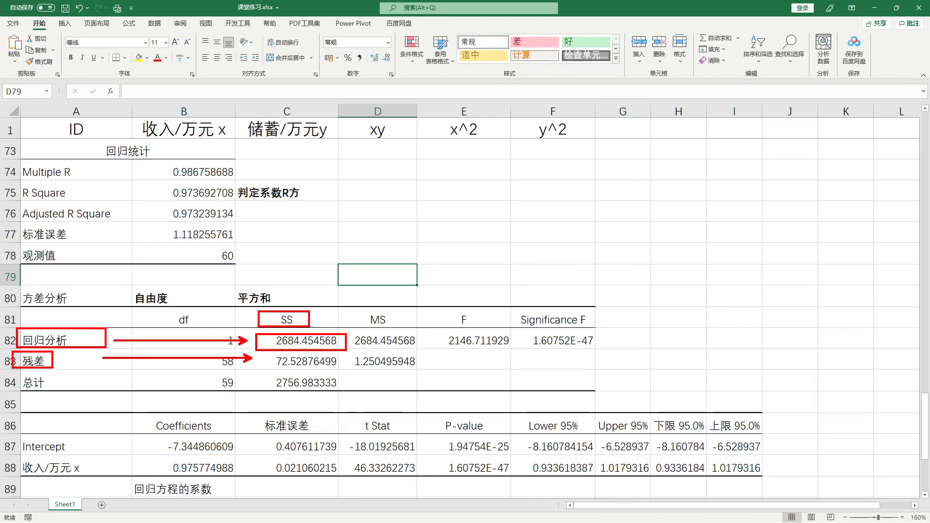
{"action": "left_click_drag", "start_coordinate": [17, 373], "coordinate": [59, 392]}
{"action": "left_click_drag", "start_coordinate": [241, 384], "coordinate": [86, 382]}
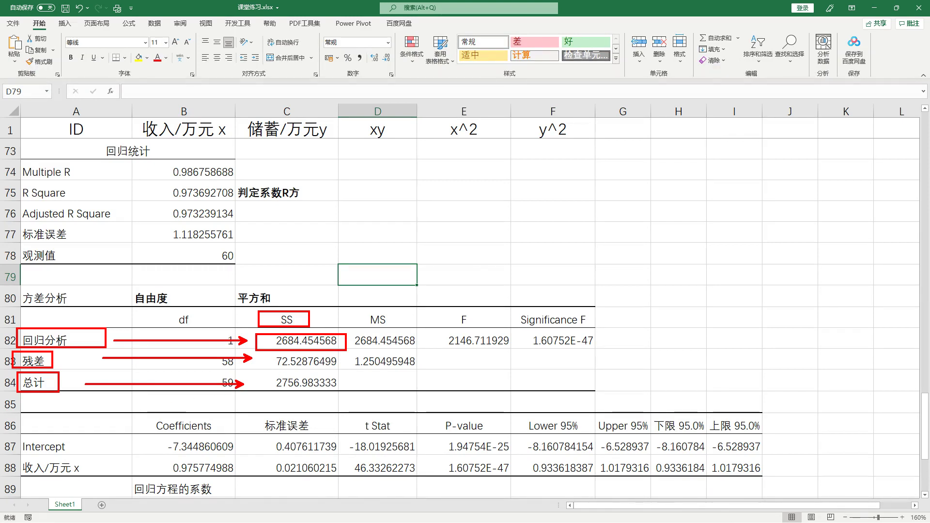
- Handwrite SST, SSE and SSR beside the 总计, 残差 and 回归分析 sums of squares, and clear all screen markings
{"action": "mouse_move", "coordinate": [353, 377]}
{"action": "left_mouse_down"}
{"action": "mouse_move", "coordinate": [341, 394]}
{"action": "mouse_move", "coordinate": [382, 395]}
{"action": "left_mouse_up"}
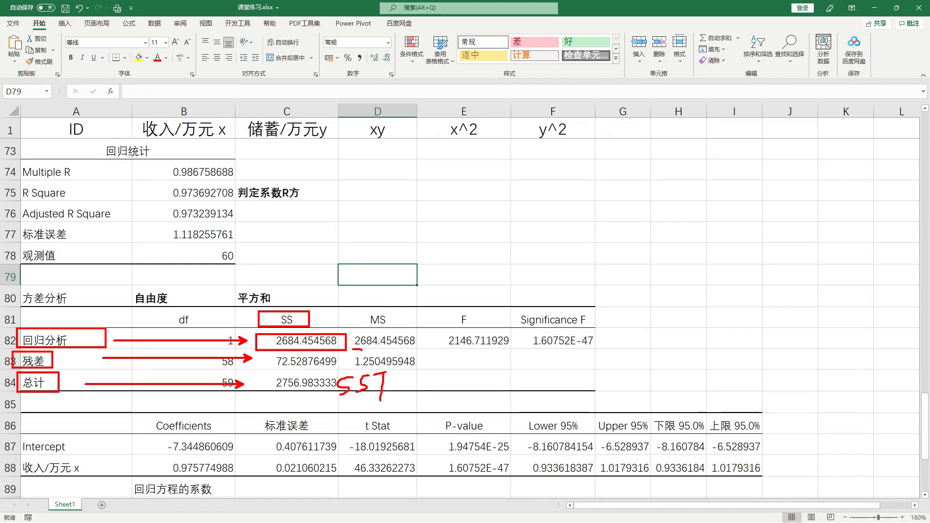
{"action": "mouse_move", "coordinate": [380, 354]}
{"action": "left_mouse_down"}
{"action": "mouse_move", "coordinate": [372, 366]}
{"action": "mouse_move", "coordinate": [408, 366]}
{"action": "left_mouse_up"}
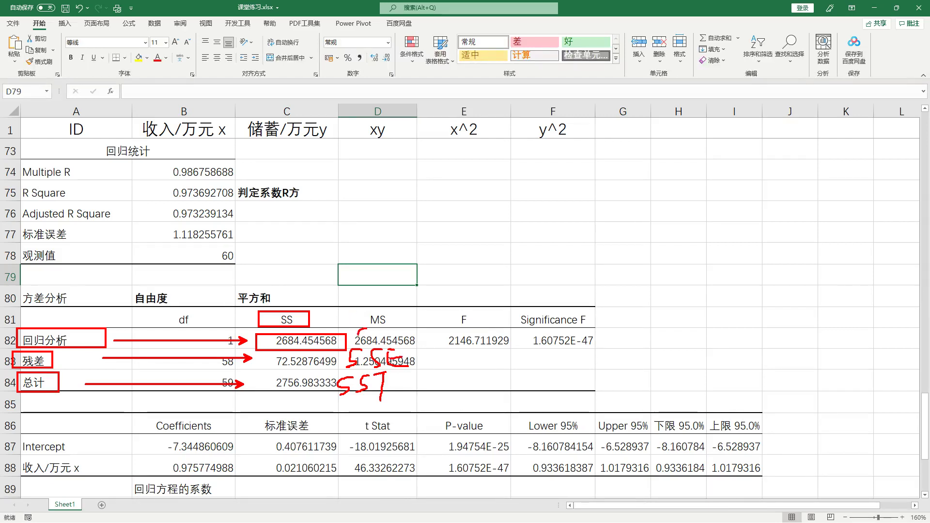
{"action": "mouse_move", "coordinate": [366, 329]}
{"action": "left_mouse_down"}
{"action": "mouse_move", "coordinate": [356, 345]}
{"action": "mouse_move", "coordinate": [402, 341]}
{"action": "left_mouse_up"}
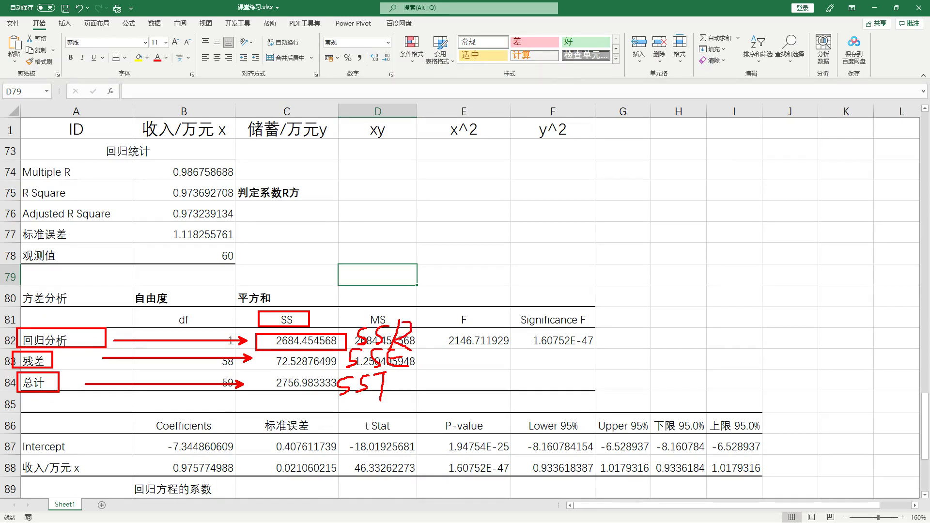
{"action": "key", "text": "Escape"}
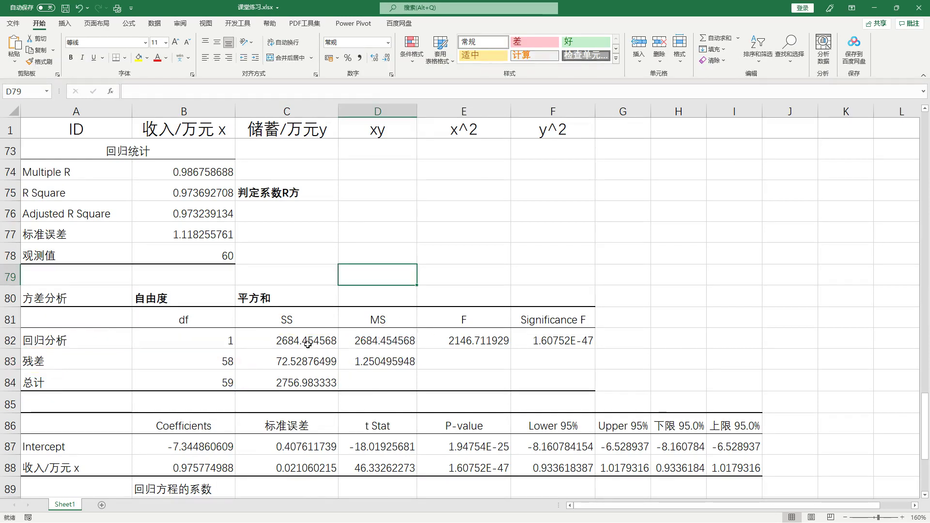
- Examine the sums of squares for 回归分析, 残差 and 总计 in C82:C84
{"action": "left_click", "coordinate": [308, 344]}
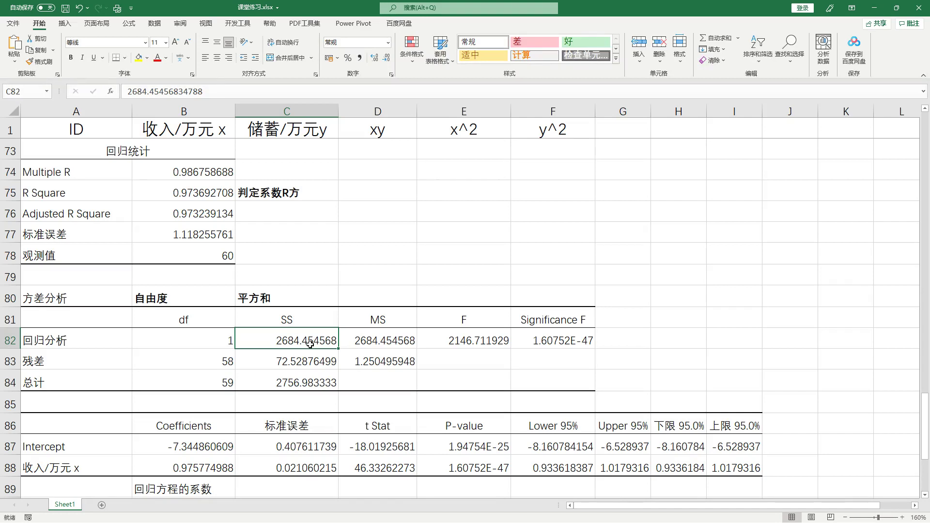
{"action": "left_click", "coordinate": [276, 381]}
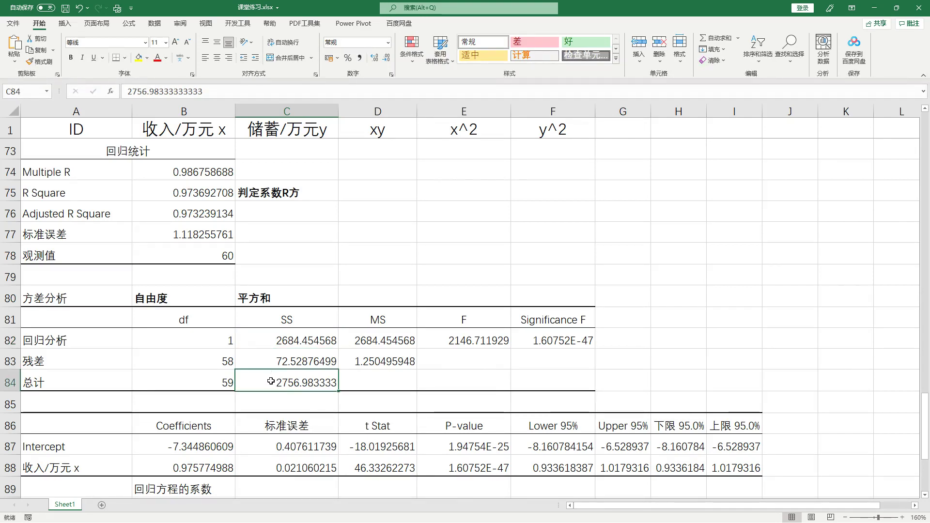
{"action": "left_click", "coordinate": [103, 384]}
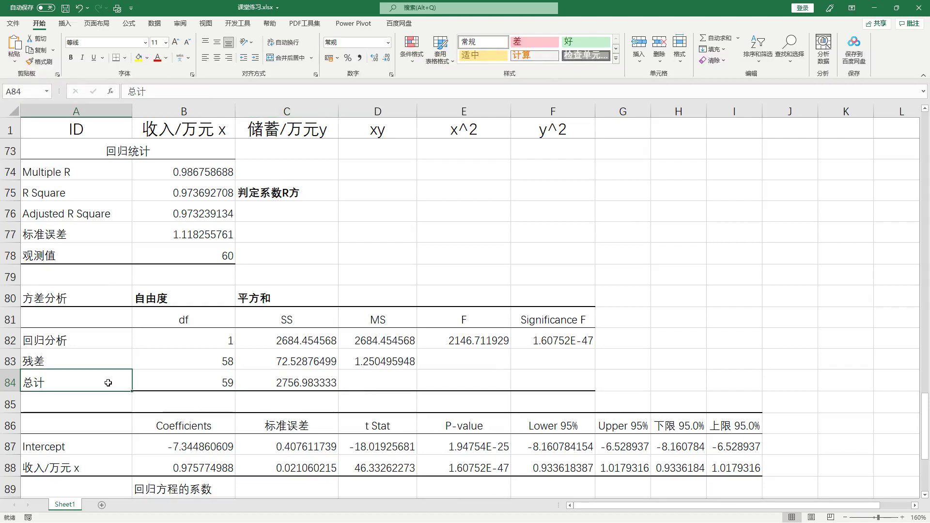
{"action": "left_click_drag", "start_coordinate": [103, 384], "coordinate": [293, 380]}
{"action": "left_click_drag", "start_coordinate": [286, 339], "coordinate": [303, 378]}
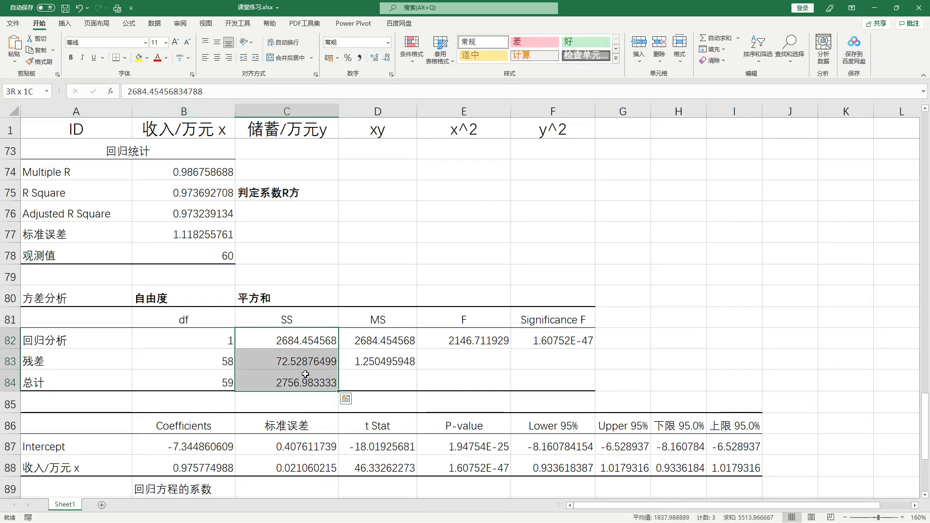
{"action": "left_click", "coordinate": [312, 346]}
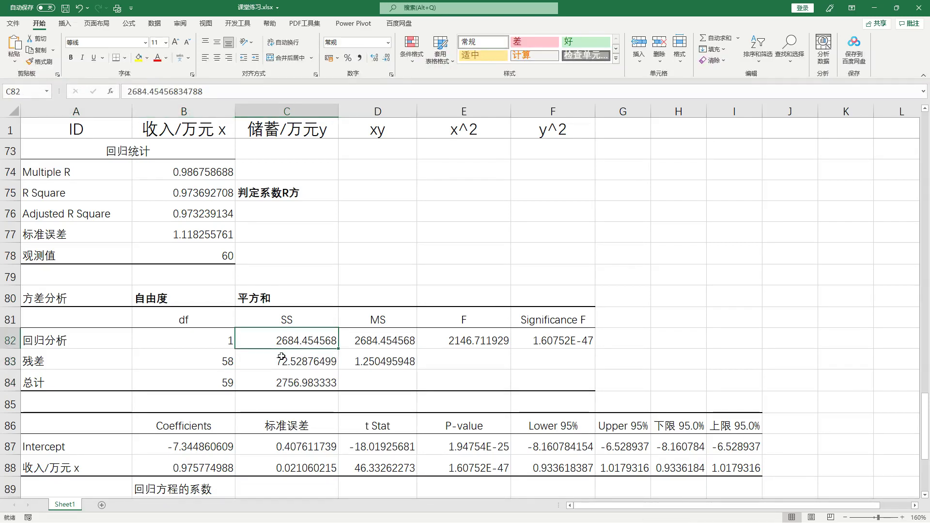
- Calculate the coefficient of determination in D75, beside 判定系数R方, with the formula =C82/C84
{"action": "left_click", "coordinate": [287, 193]}
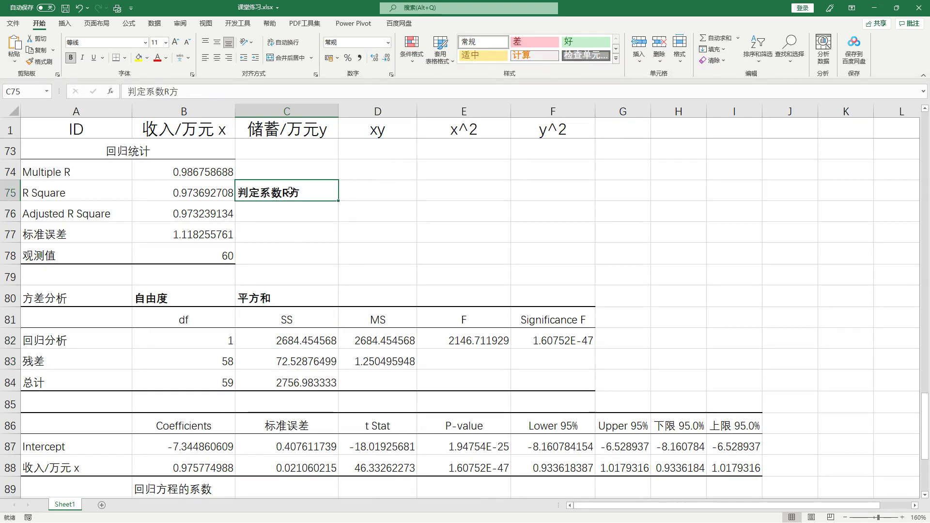
{"action": "left_click", "coordinate": [376, 195]}
{"action": "type", "text": "="}
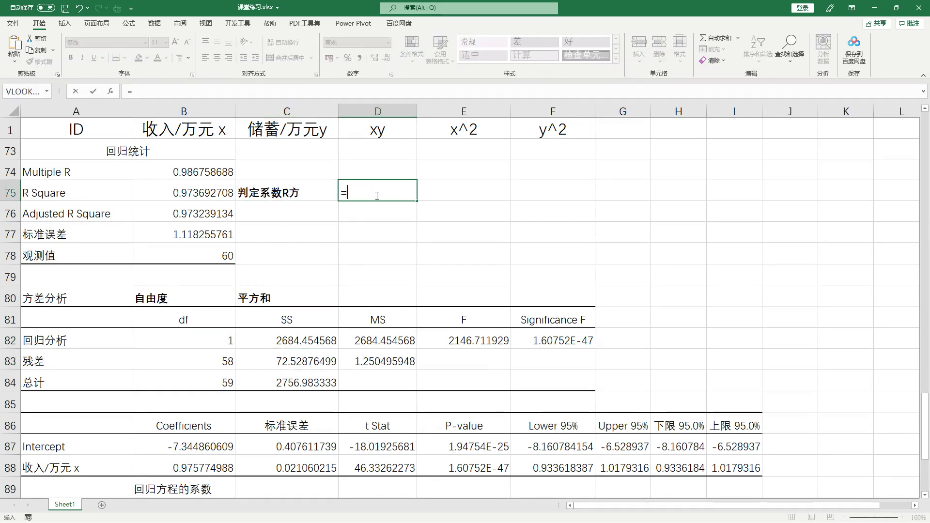
{"action": "left_click", "coordinate": [304, 342]}
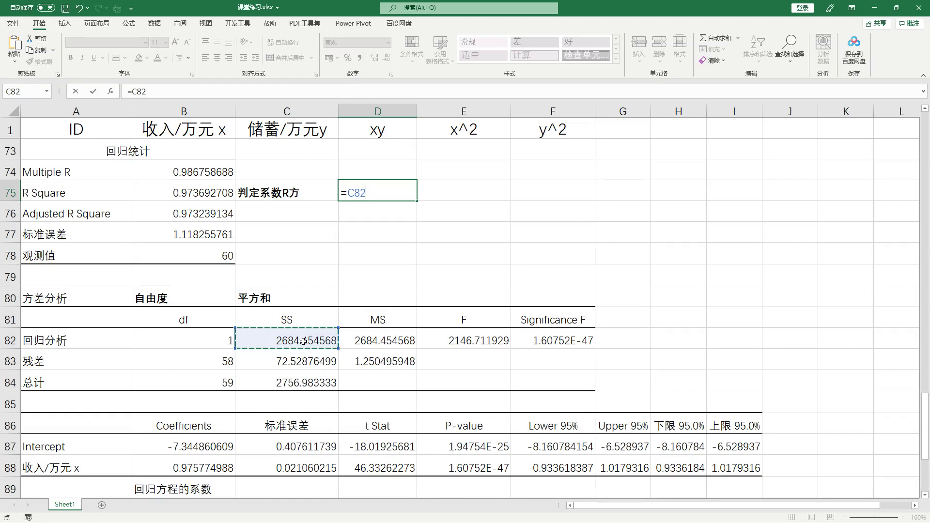
{"action": "type", "text": "/"}
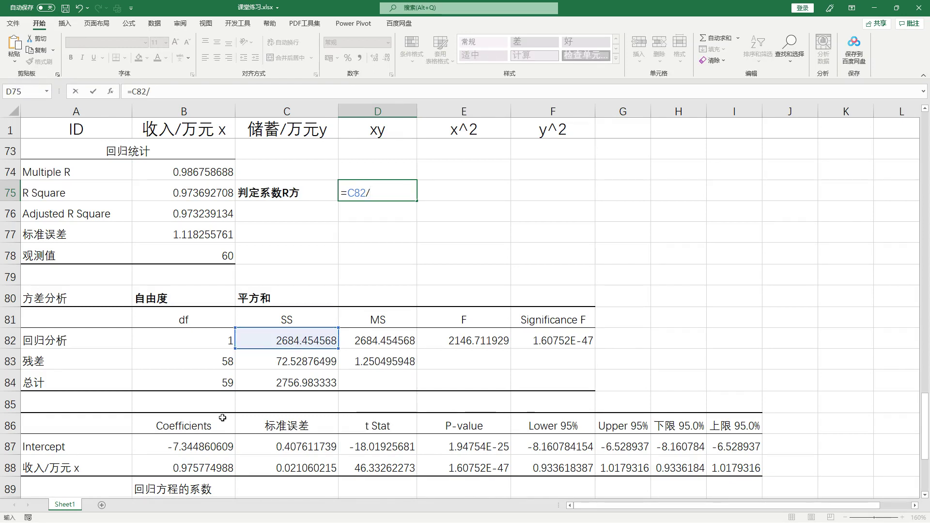
{"action": "left_click", "coordinate": [291, 382]}
{"action": "key", "text": "Return"}
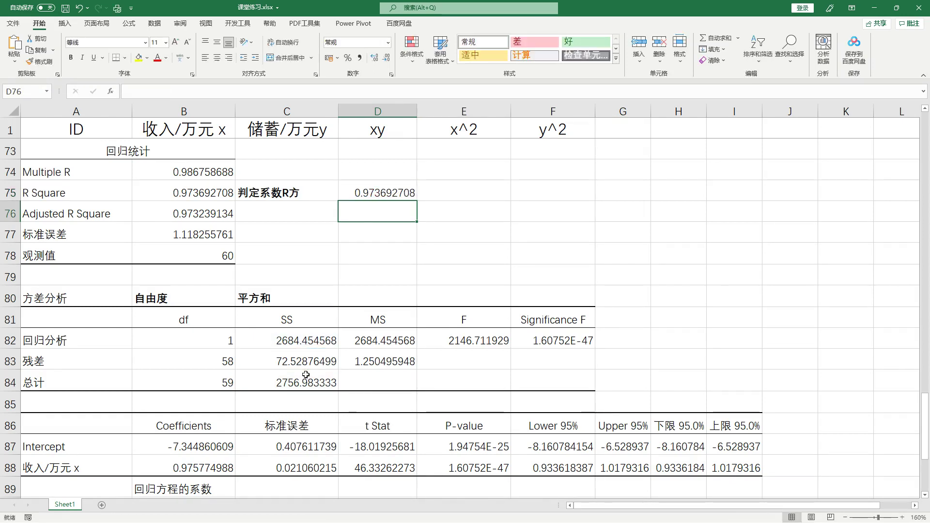
- Compare the calculated coefficient of determination in D75 with the R Square value in B75
{"action": "left_click", "coordinate": [369, 192]}
{"action": "left_click", "coordinate": [192, 187]}
{"action": "left_click", "coordinate": [372, 187]}
{"action": "left_click", "coordinate": [216, 196]}
{"action": "left_click", "coordinate": [357, 189]}
{"action": "left_click", "coordinate": [218, 196]}
{"action": "left_click_drag", "start_coordinate": [218, 195], "coordinate": [274, 197]}
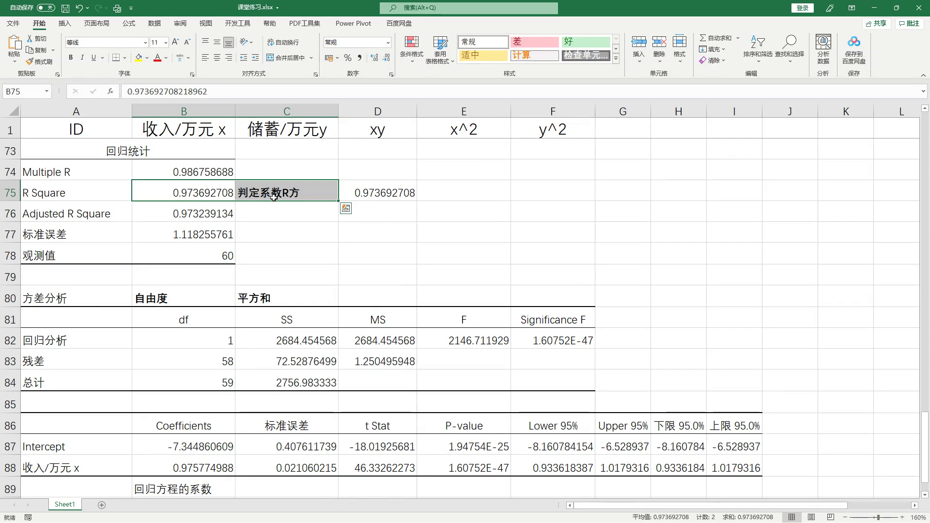
{"action": "left_click", "coordinate": [266, 246]}
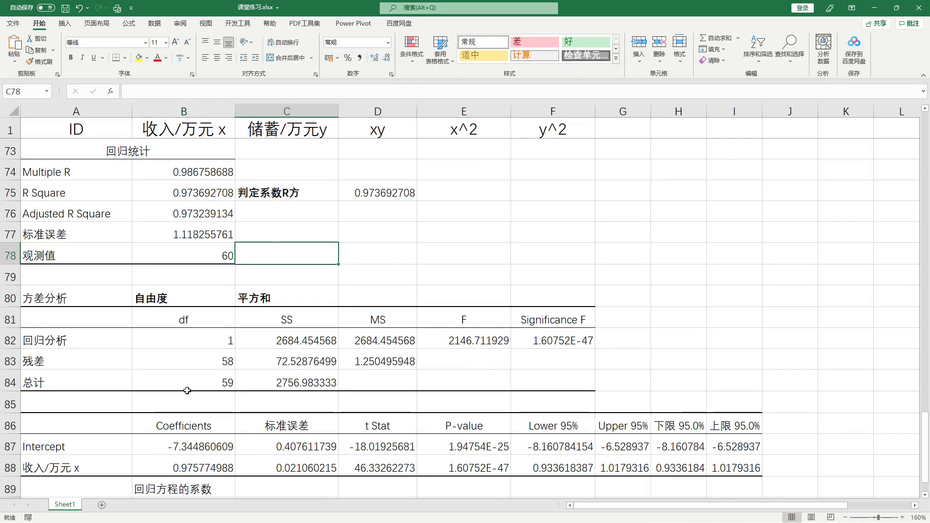
{"action": "left_click", "coordinate": [210, 191]}
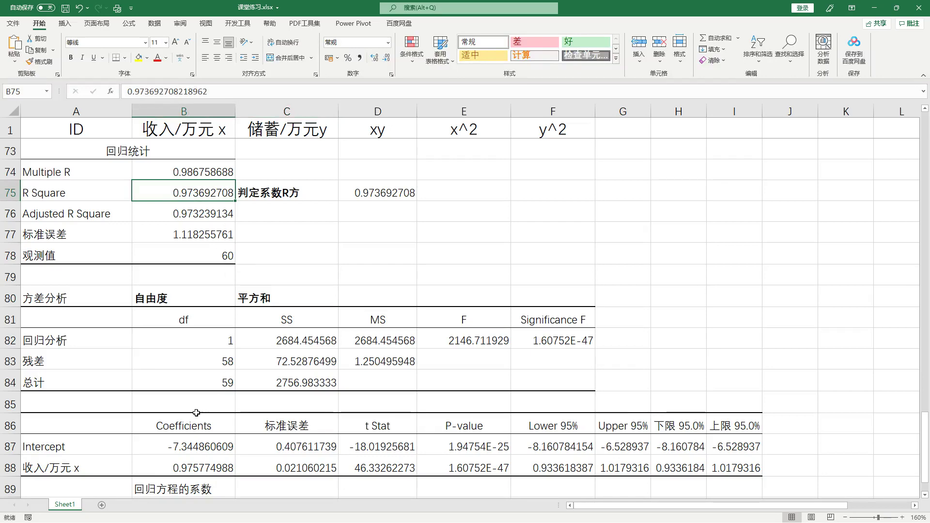
- Start a new line numbered （2） at the end of the 简要说明 text box and enlarge the box downward to about row 97
{"action": "scroll", "coordinate": [118, 439], "scroll_direction": "down", "scroll_amount": 2}
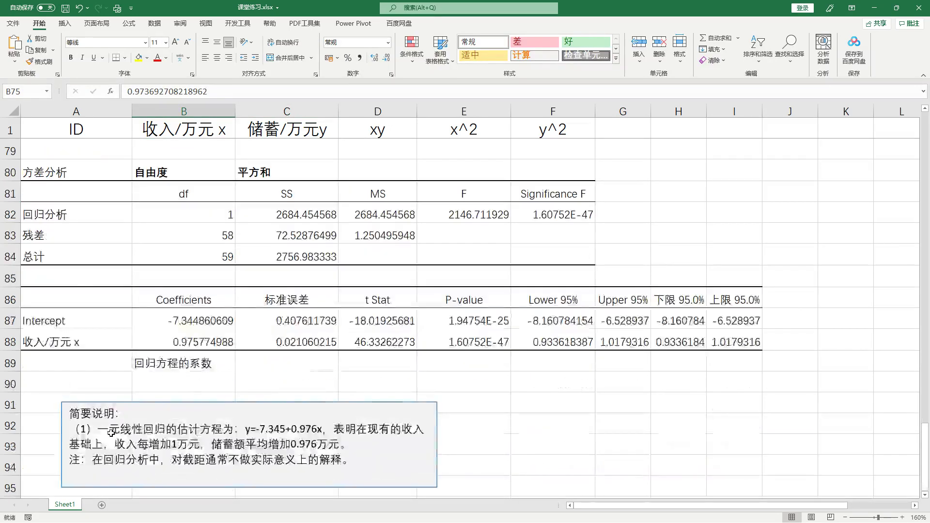
{"action": "scroll", "coordinate": [118, 438], "scroll_direction": "down", "scroll_amount": 2}
{"action": "key", "text": "ctrl+v"}
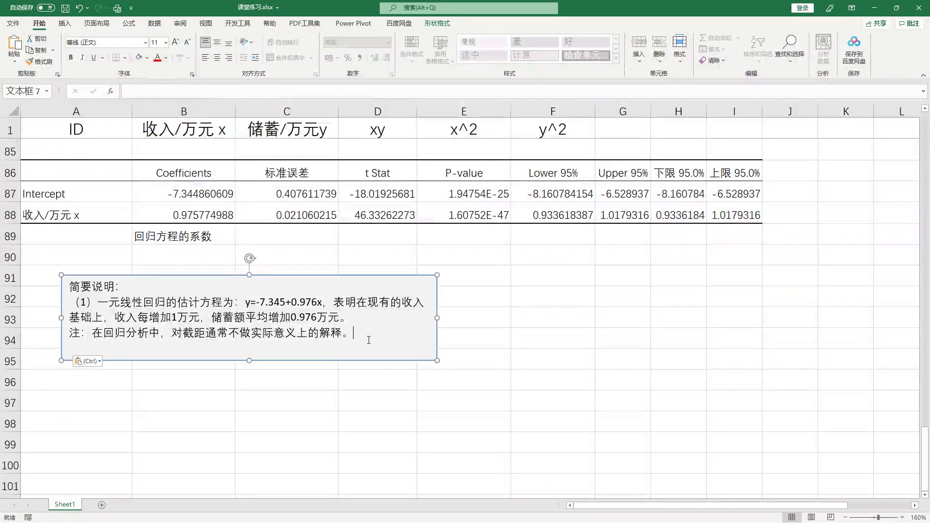
{"action": "key", "text": "Return"}
{"action": "left_click_drag", "start_coordinate": [249, 361], "coordinate": [245, 405]}
{"action": "left_click", "coordinate": [111, 353]}
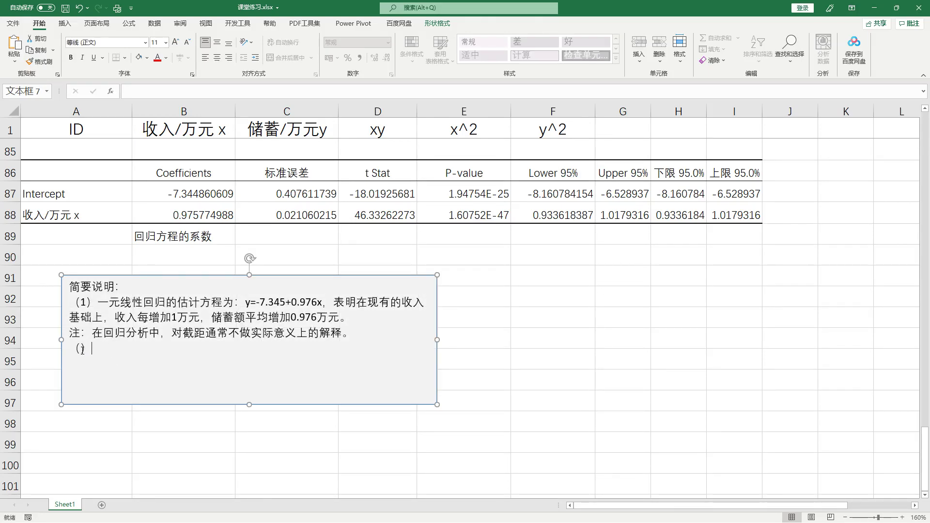
{"action": "type", "text": "（2"}
{"action": "key", "text": "Right"}
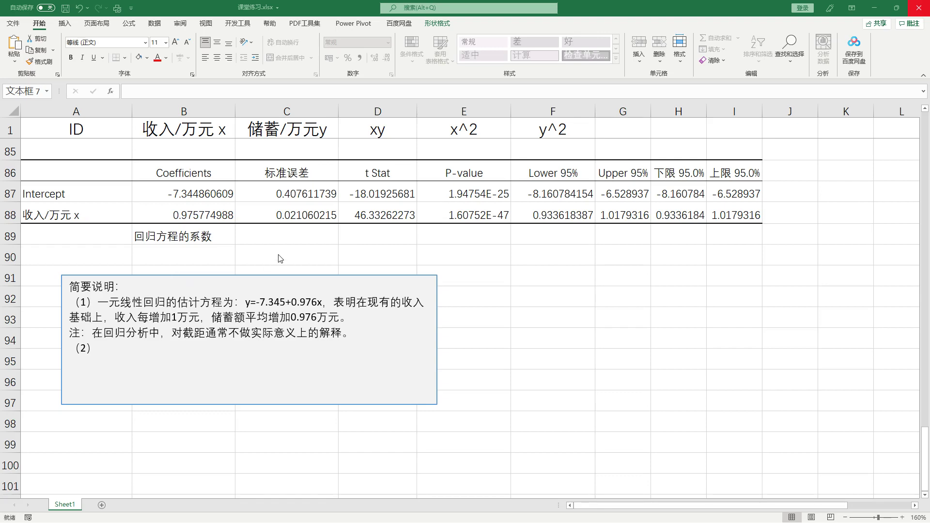
- Check the full R Square value in B75 of the regression statistics
{"action": "scroll", "coordinate": [290, 256], "scroll_direction": "up", "scroll_amount": 5}
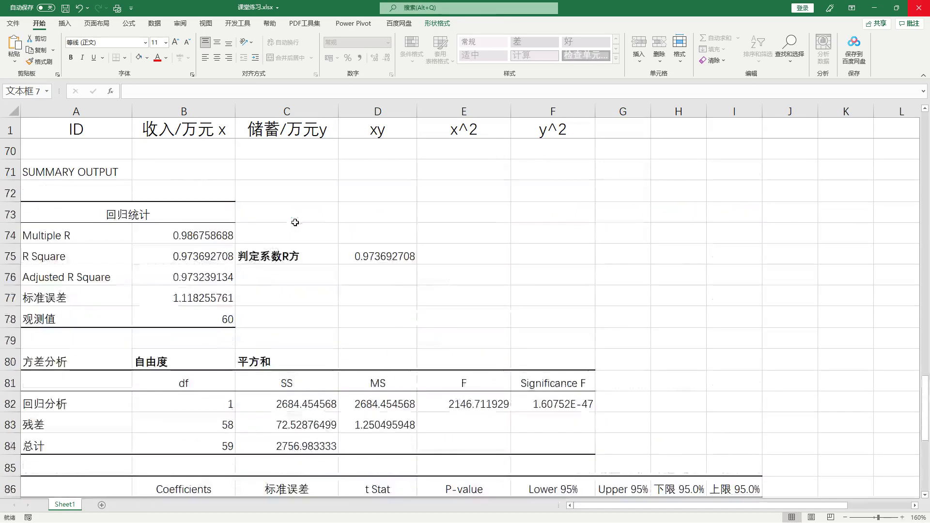
{"action": "left_click", "coordinate": [199, 257]}
{"action": "scroll", "coordinate": [212, 279], "scroll_direction": "down", "scroll_amount": 5}
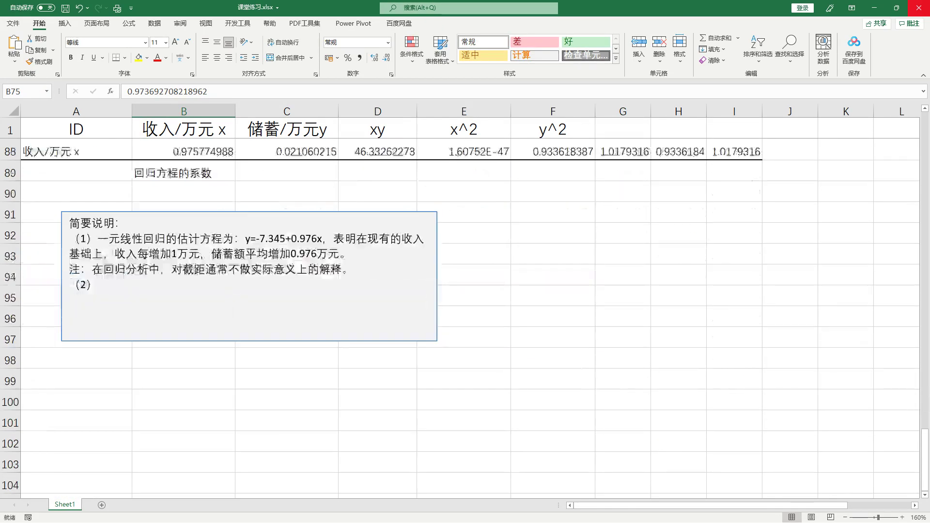
- Write 一元线性回归的判定系数 after the （2） marker in the 简要说明 text box
{"action": "left_click", "coordinate": [226, 310]}
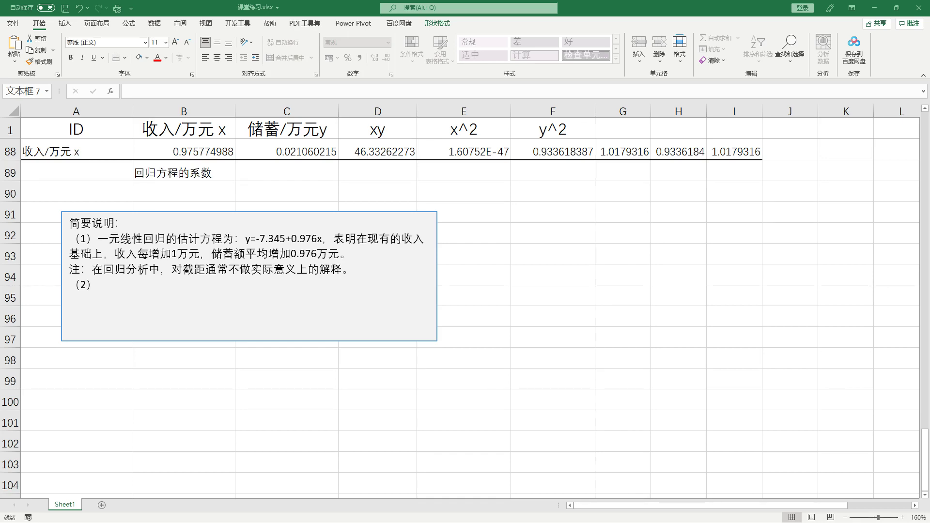
{"action": "left_click", "coordinate": [105, 289]}
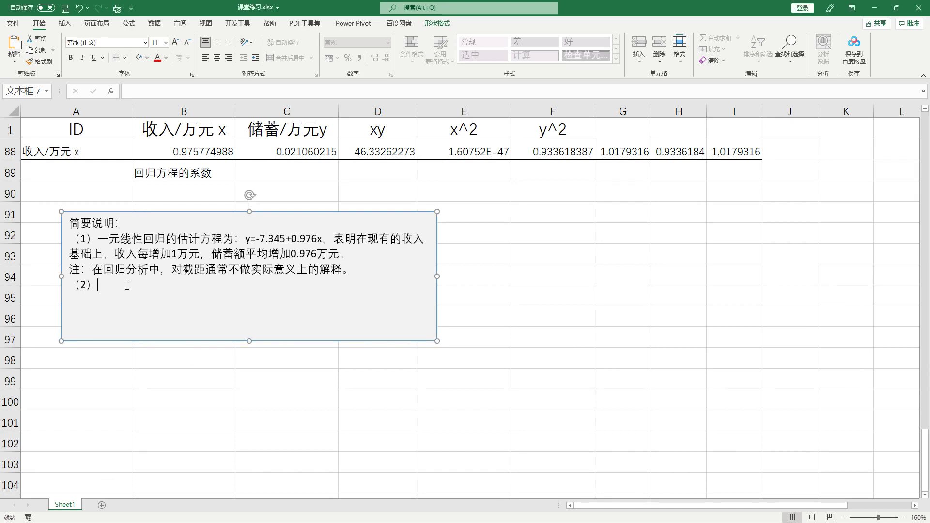
{"action": "type", "text": "yiyuan"}
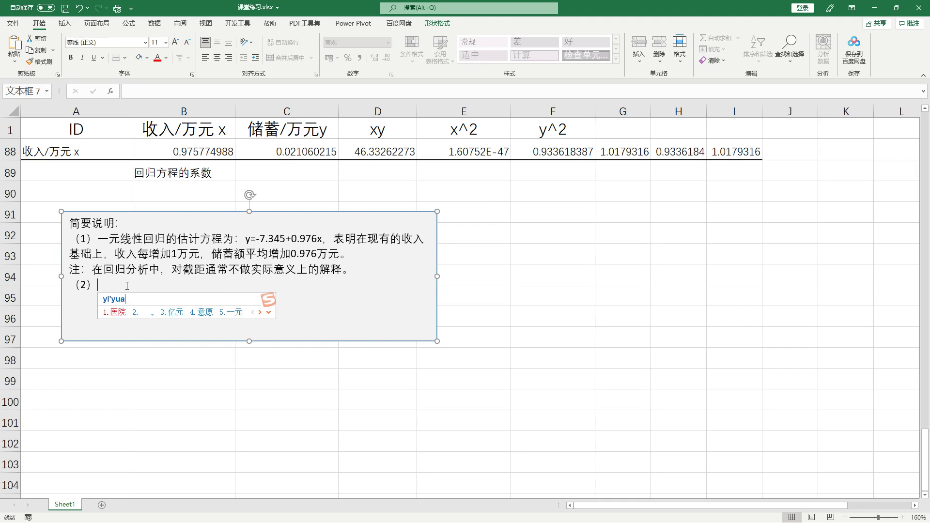
{"action": "type", "text": "xianxing"}
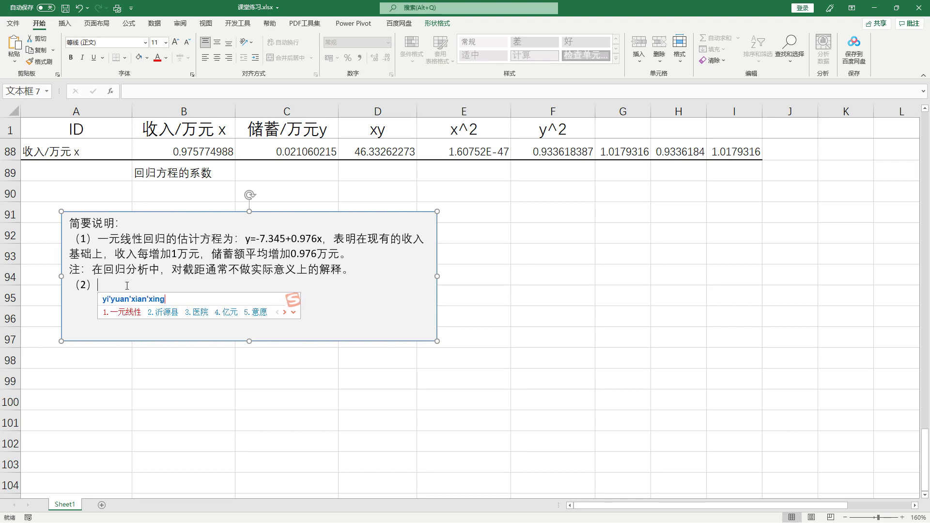
{"action": "key", "text": "space"}
{"action": "type", "text": "huigui"}
{"action": "key", "text": "space"}
{"action": "type", "text": "de"}
{"action": "key", "text": "space"}
{"action": "type", "text": "pan'ding'xi'shu"}
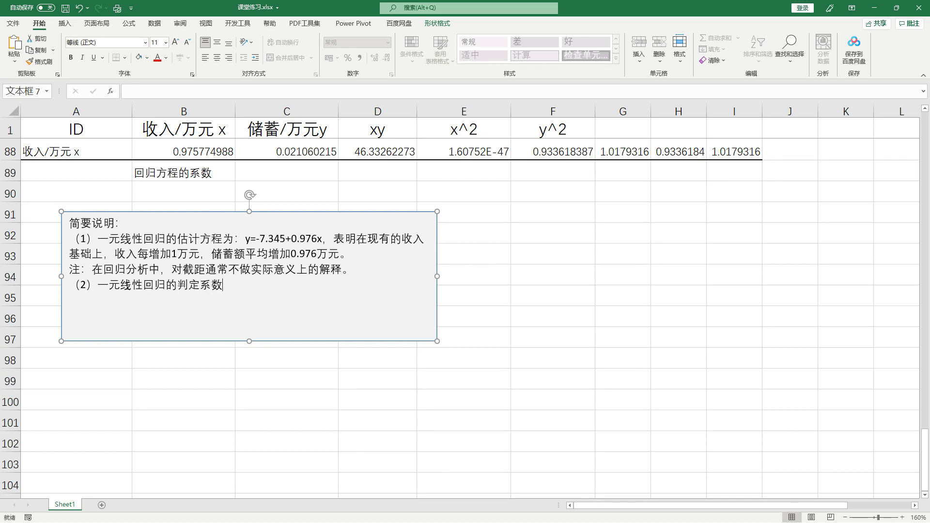
- Complete the coefficient of determination statement in point （2） with 是0.9737（97.37%）
{"action": "type", "text": "是0.9737"}
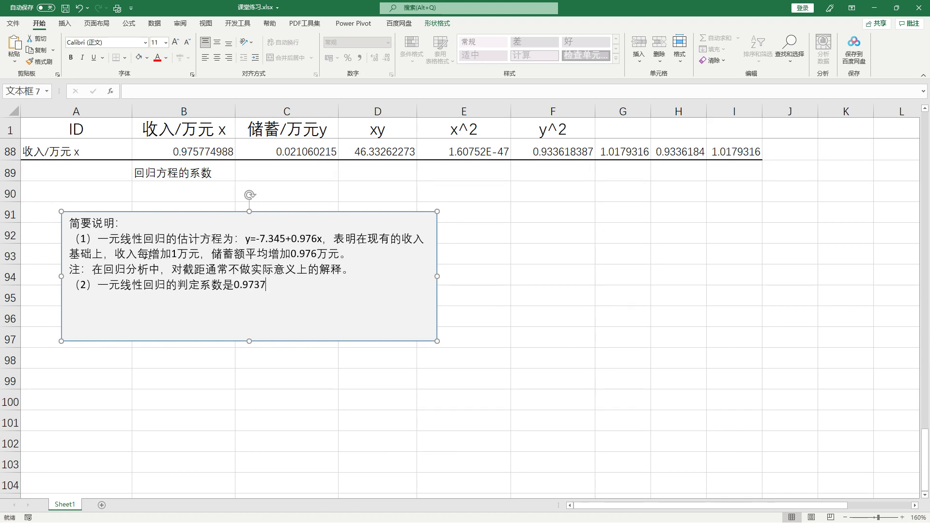
{"action": "type", "text": "（）97.37%）"}
{"action": "left_click", "coordinate": [334, 290]}
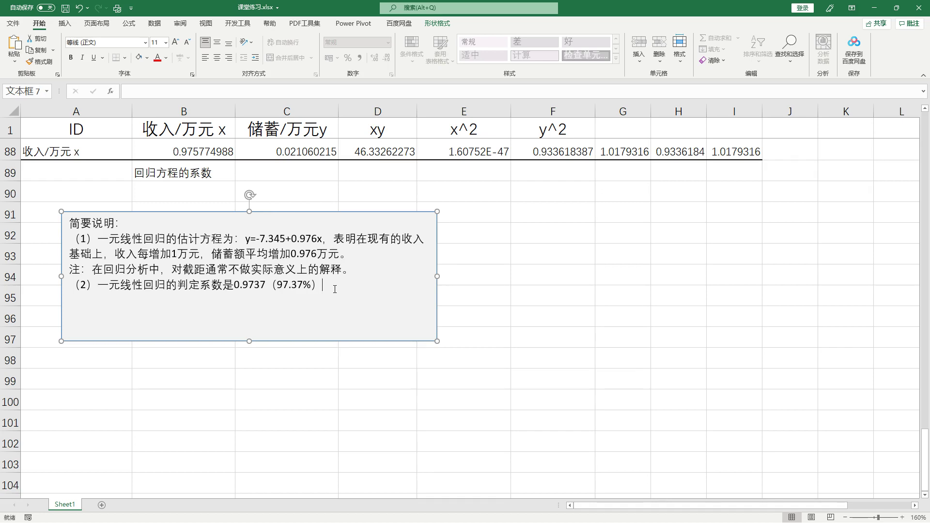
- Continue point （2） of the note with the clause ，说明在储蓄取值的总变差当中
{"action": "type", "text": ",shuo"}
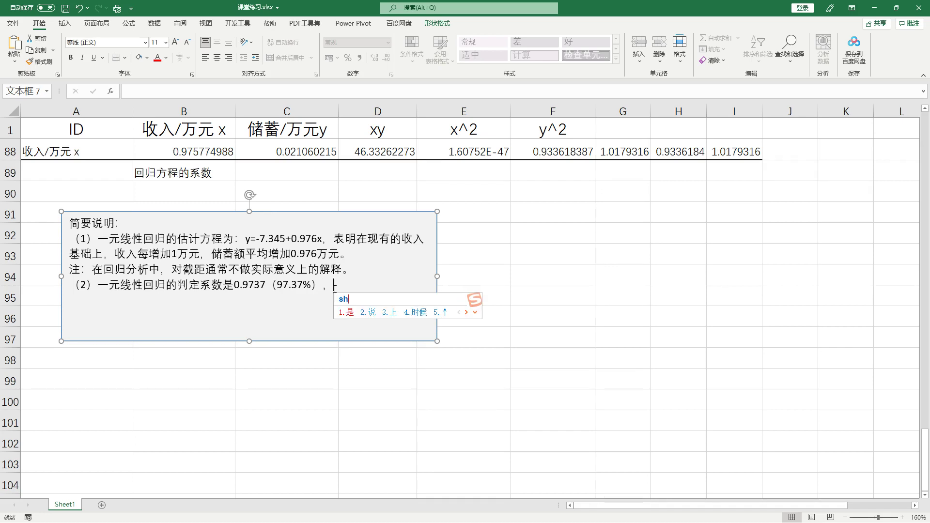
{"action": "type", "text": "ming"}
{"action": "key", "text": "space"}
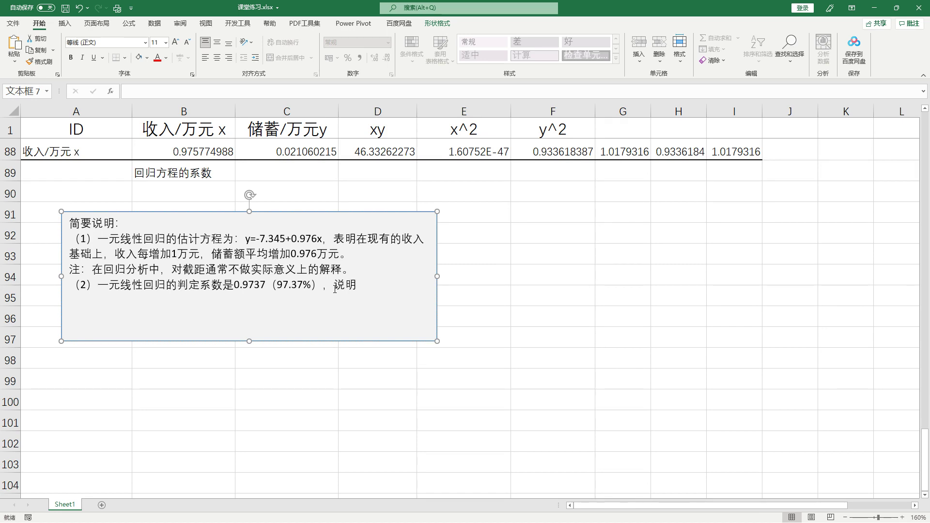
{"action": "type", "text": "zai"}
{"action": "key", "text": "space"}
{"action": "type", "text": "chuxu"}
{"action": "key", "text": "space"}
{"action": "type", "text": "quzhi"}
{"action": "key", "text": "space"}
{"action": "type", "text": "d"}
{"action": "key", "text": "space"}
{"action": "type", "text": "zong'bian'cha"}
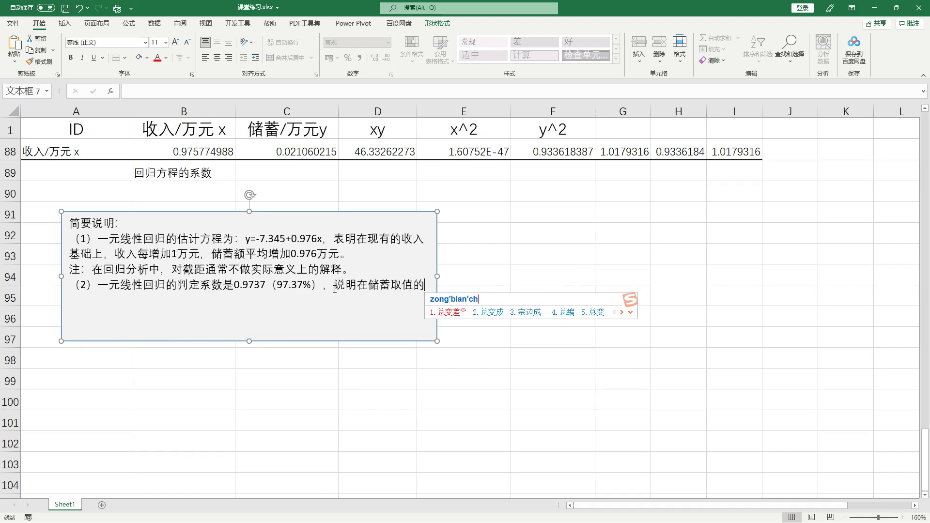
{"action": "key", "text": "space"}
{"action": "type", "text": "dangz"}
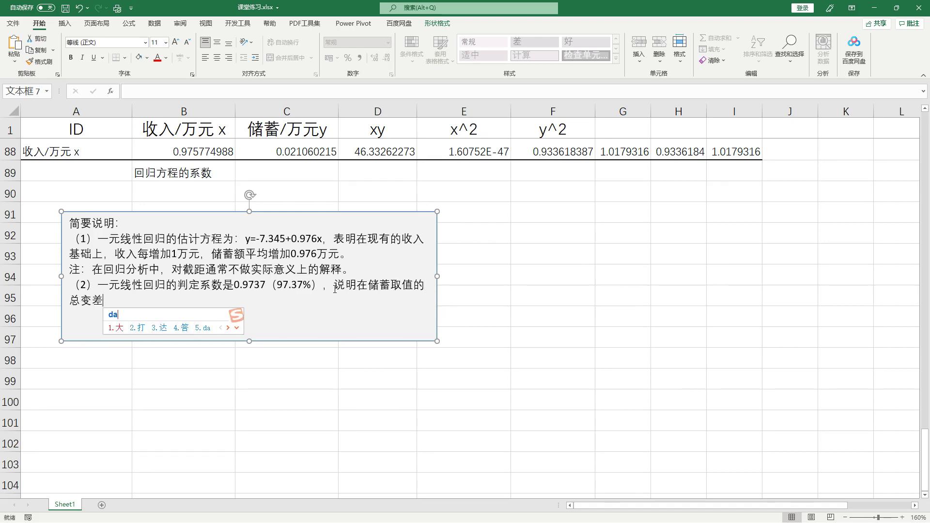
{"action": "type", "text": "hong"}
{"action": "key", "text": "space"}
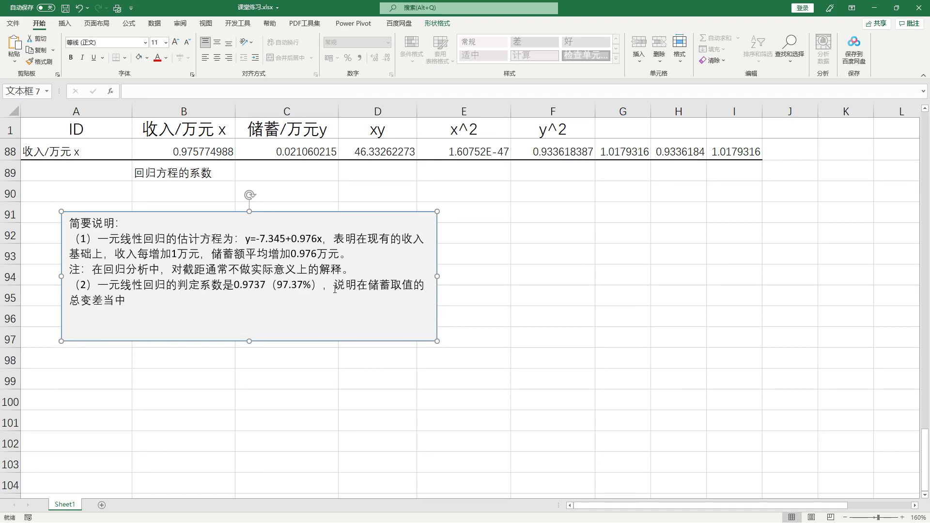
- Add ，有97.37%可以由收入之间的 to the end of point （2）
{"action": "type", "text": "，you"}
{"action": "key", "text": "space"}
{"action": "type", "text": "97.37%ke"}
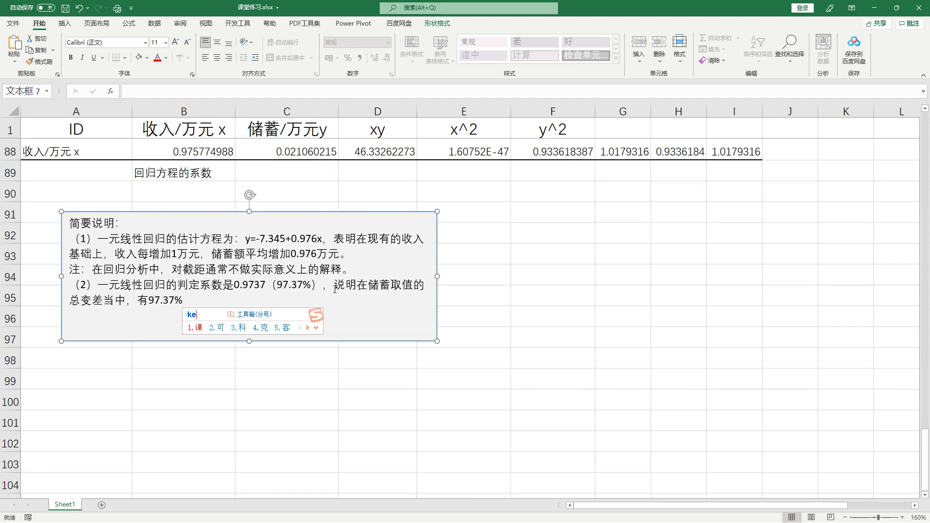
{"action": "type", "text": "yiyou"}
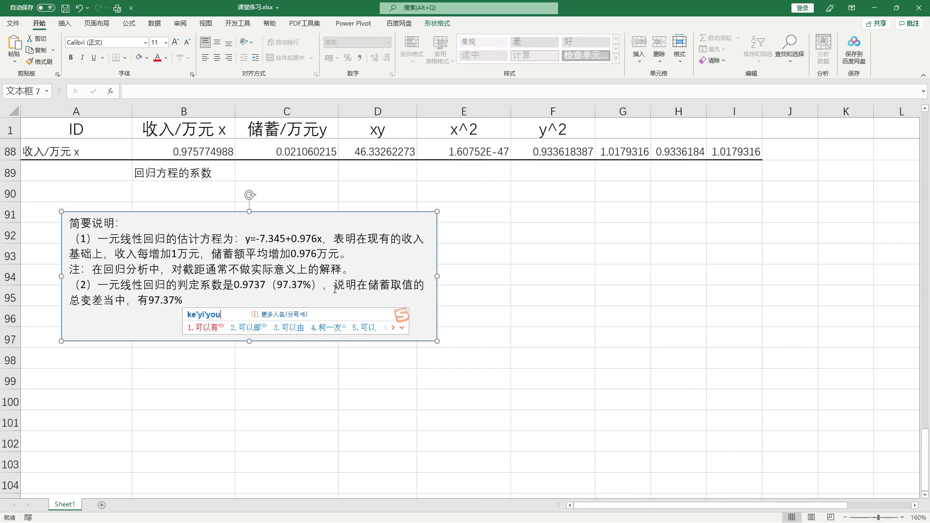
{"action": "type", "text": "3shouru"}
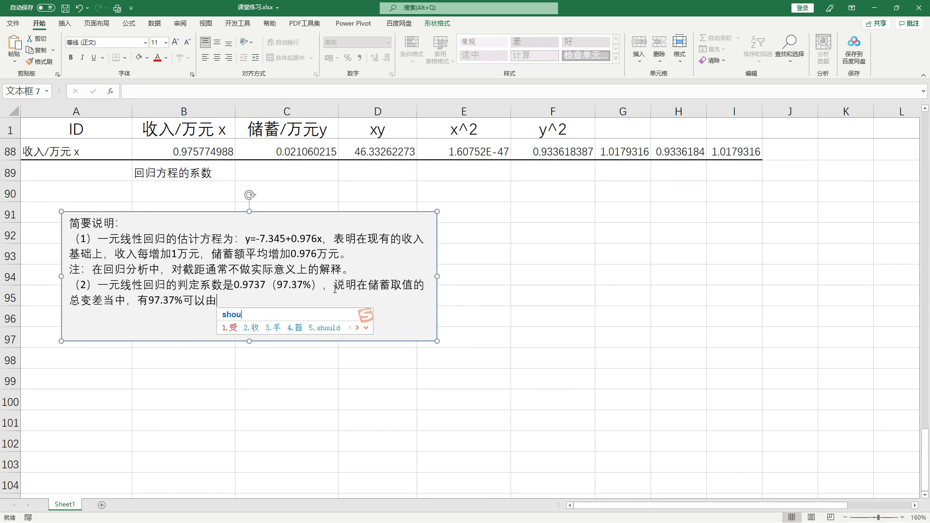
{"action": "key", "text": "space"}
{"action": "type", "text": "zhijian"}
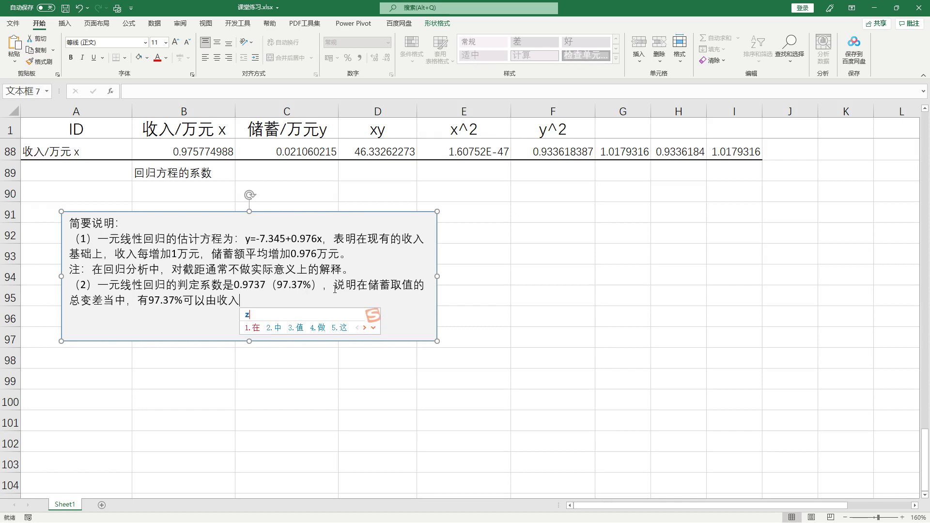
{"action": "key", "text": "space"}
{"action": "type", "text": "d"}
{"action": "key", "text": "space"}
- Finish the explained-variation clause in point （2） with 线性关系来解释
{"action": "type", "text": "xianzxing"}
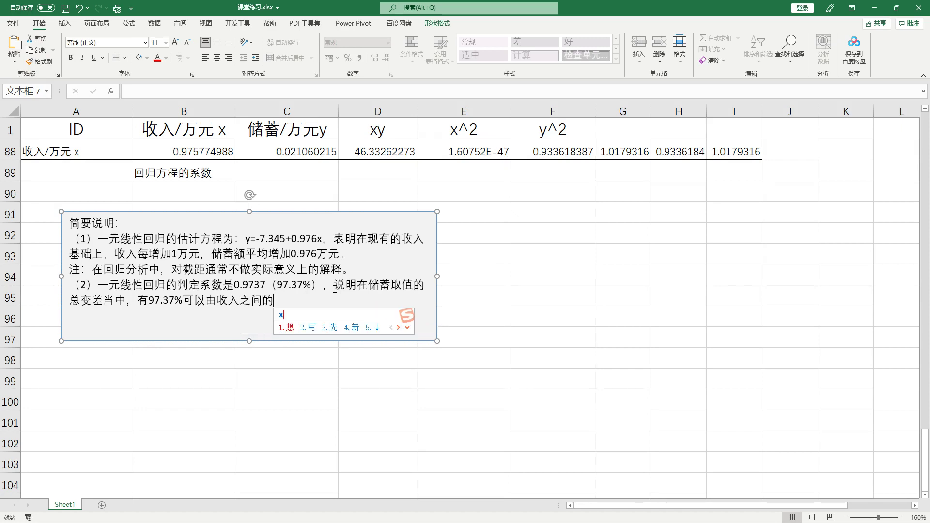
{"action": "key", "text": "BackSpace"}
{"action": "key", "text": "BackSpace"}
{"action": "key", "text": "BackSpace"}
{"action": "key", "text": "BackSpace"}
{"action": "key", "text": "BackSpace"}
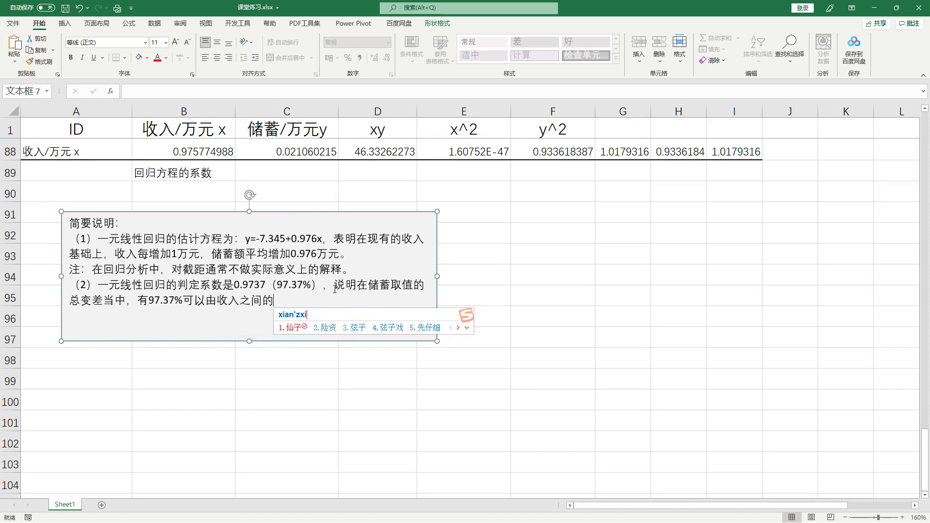
{"action": "type", "text": "xing"}
{"action": "key", "text": "space"}
{"action": "type", "text": "guanxi"}
{"action": "key", "text": "space"}
{"action": "type", "text": "lai"}
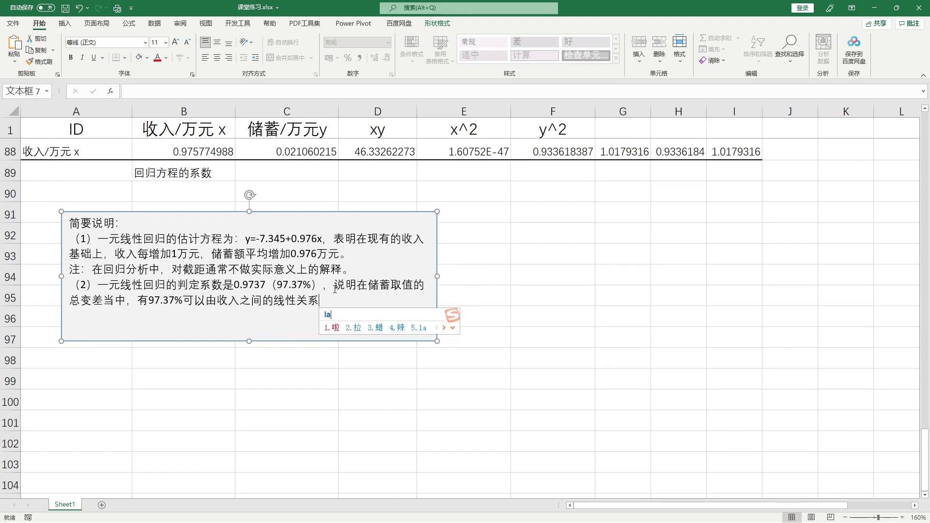
{"action": "key", "text": "space"}
{"action": "type", "text": "jies"}
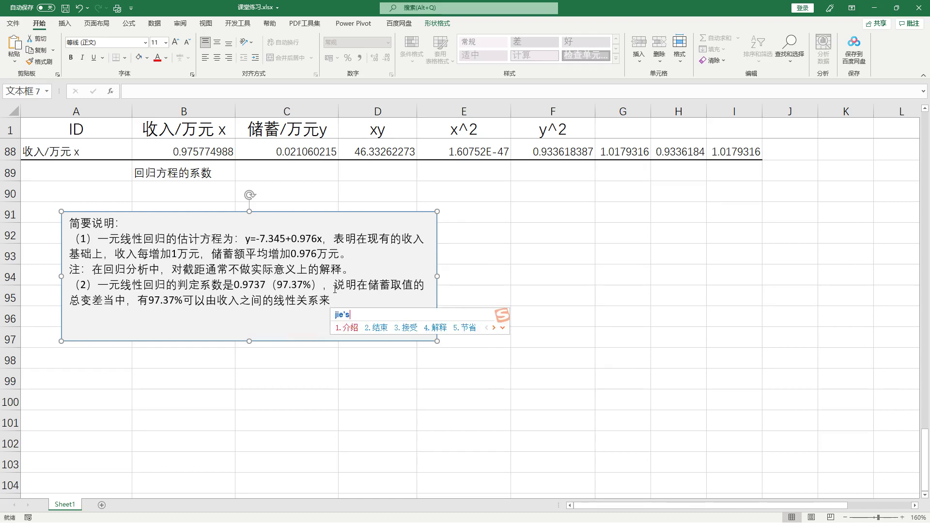
{"action": "type", "text": "hi"}
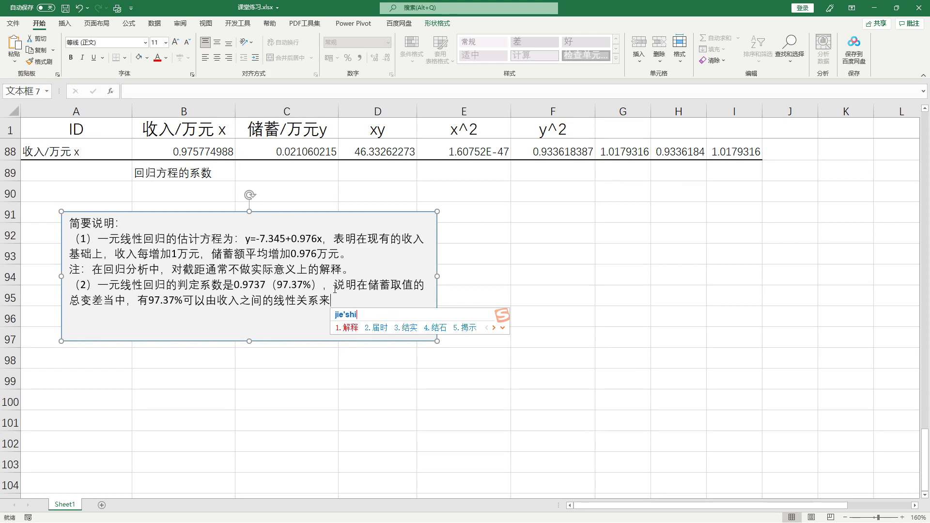
{"action": "key", "text": "space"}
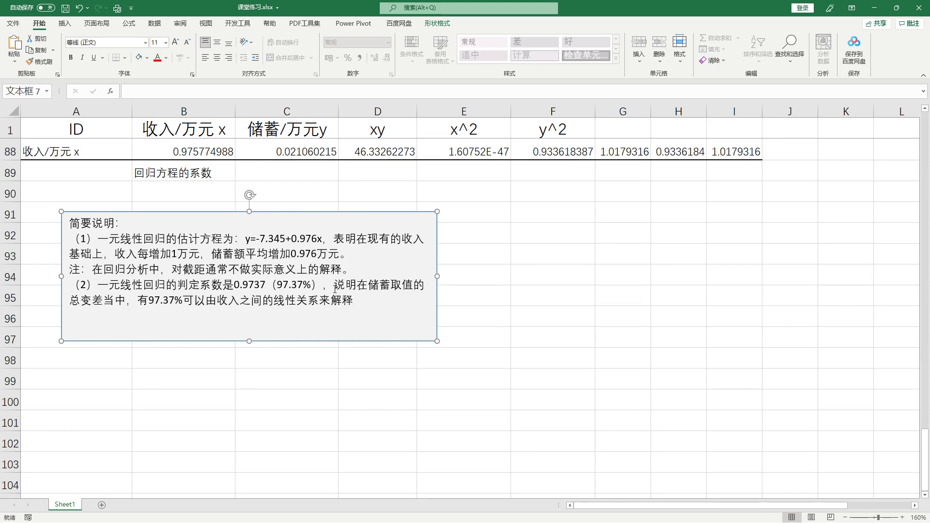
- Conclude point （2） with the goodness-of-fit statement ，可见回归方程的拟合程度非常高。
{"action": "type", "text": "kejia"}
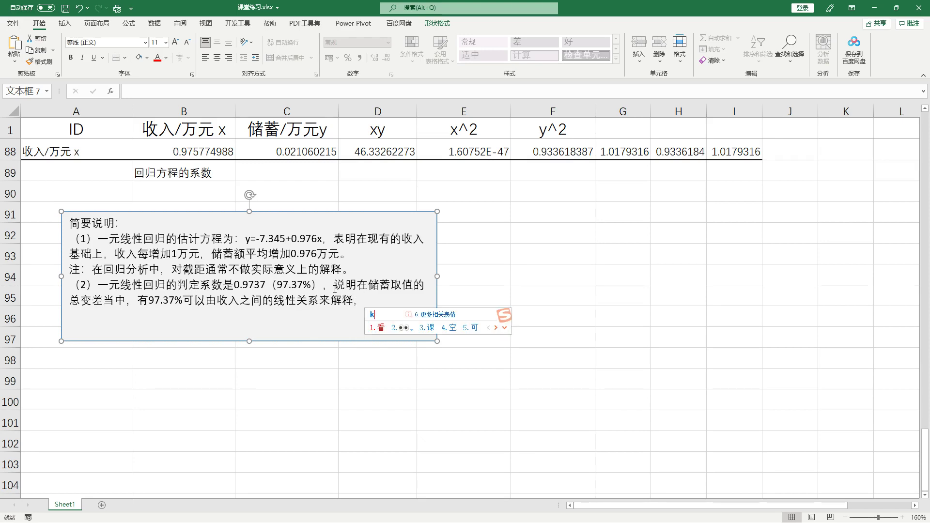
{"action": "type", "text": "n"}
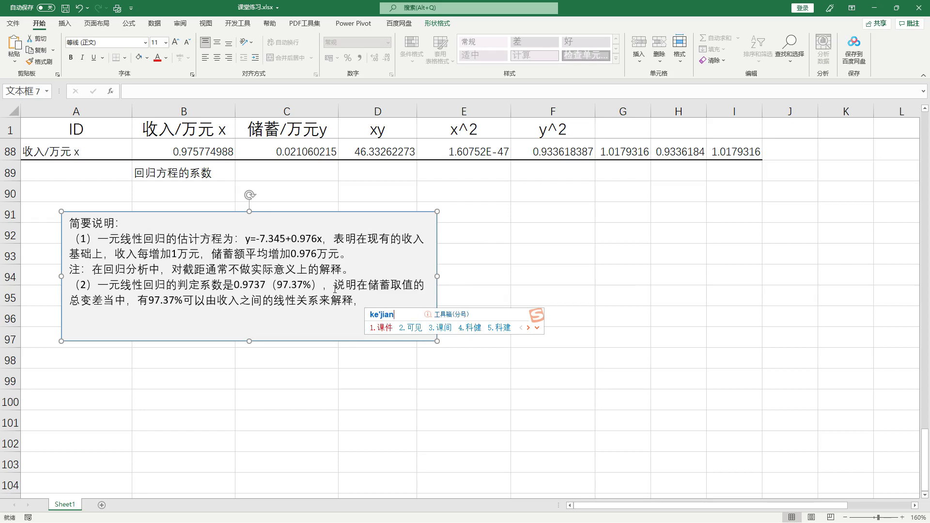
{"action": "key", "text": "space"}
{"action": "type", "text": "huigui"}
{"action": "key", "text": "space"}
{"action": "type", "text": "fangcheng"}
{"action": "key", "text": "space"}
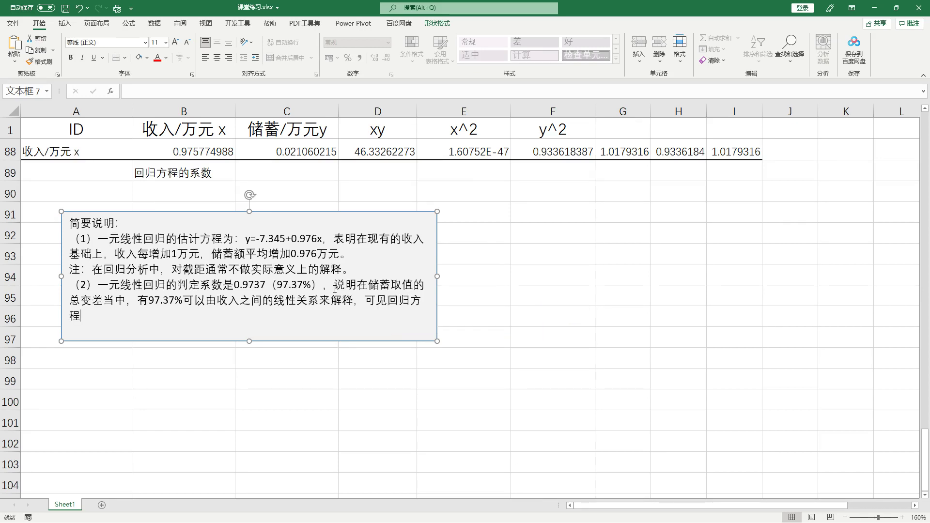
{"action": "type", "text": "de"}
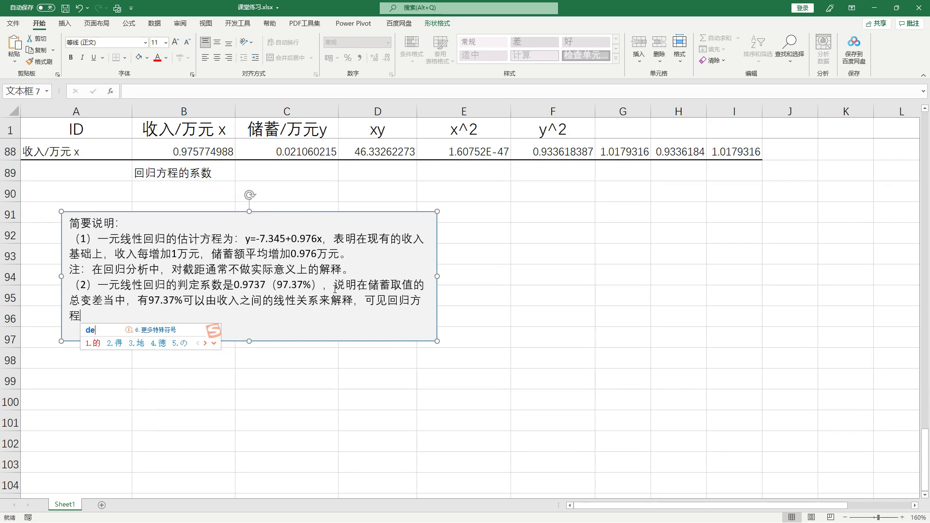
{"action": "key", "text": "space"}
{"action": "type", "text": "nihechengd"}
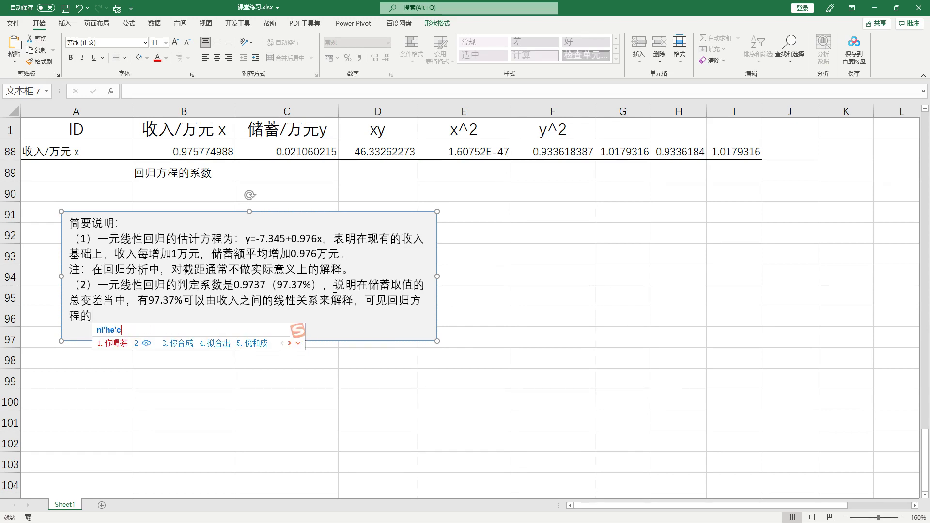
{"action": "key", "text": "space"}
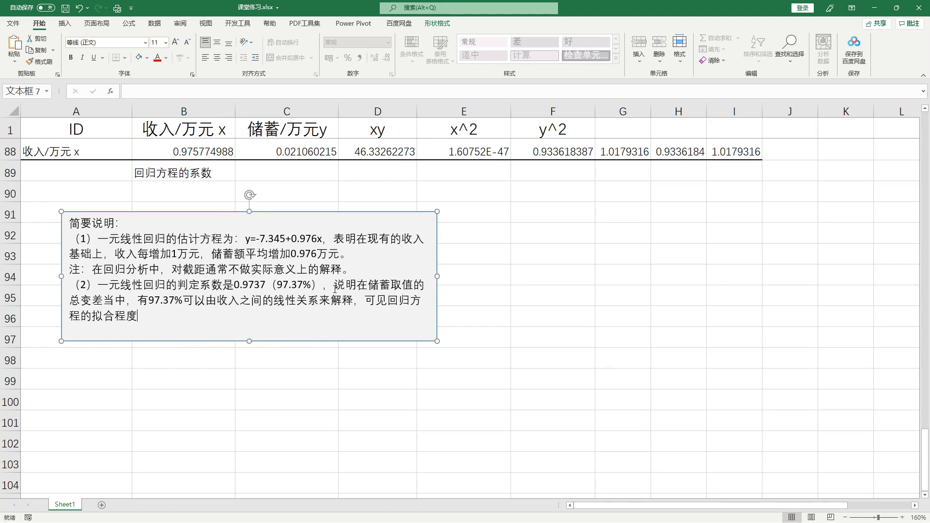
{"action": "type", "text": "feichan"}
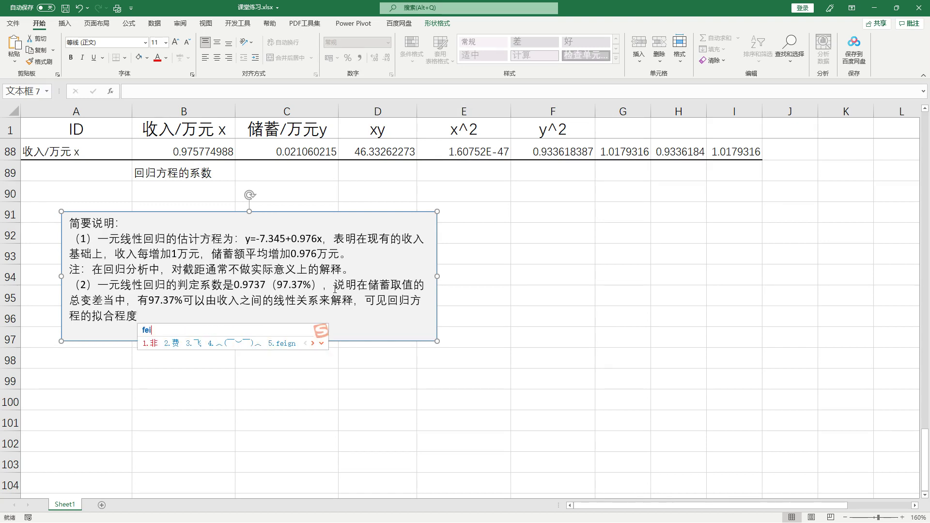
{"action": "type", "text": "ggao"}
{"action": "key", "text": "space"}
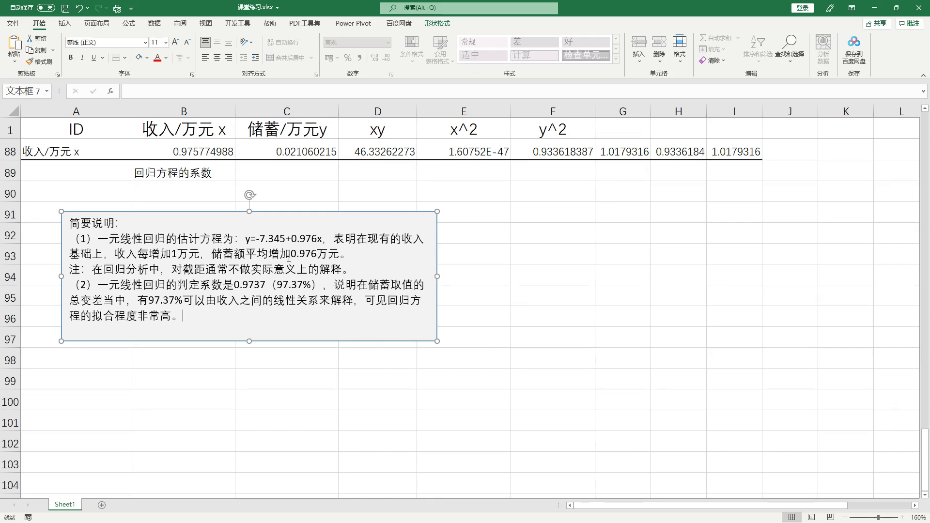
{"action": "left_click_drag", "start_coordinate": [179, 286], "coordinate": [320, 288]}
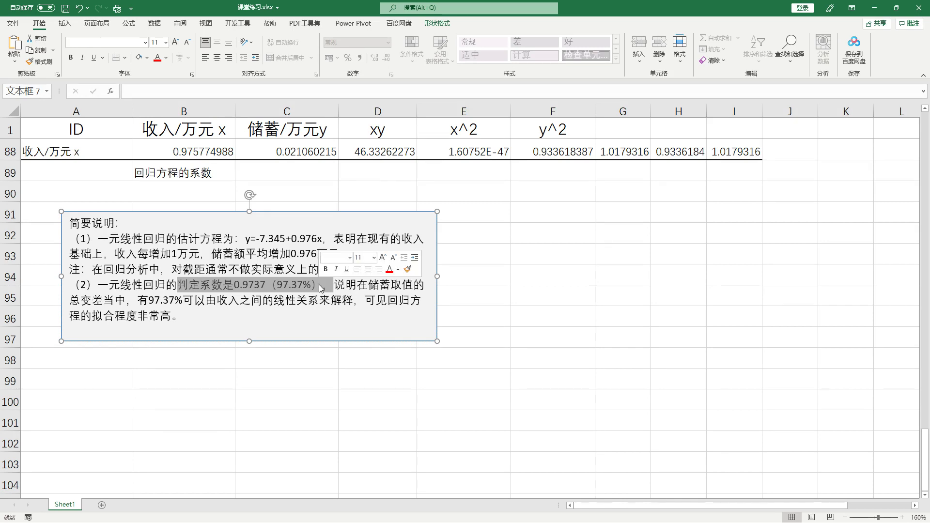
{"action": "left_click", "coordinate": [354, 300]}
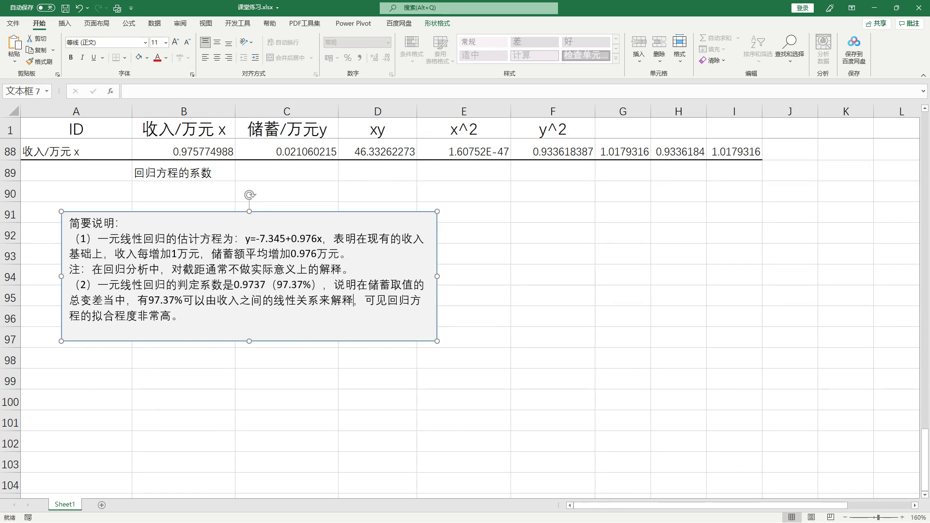
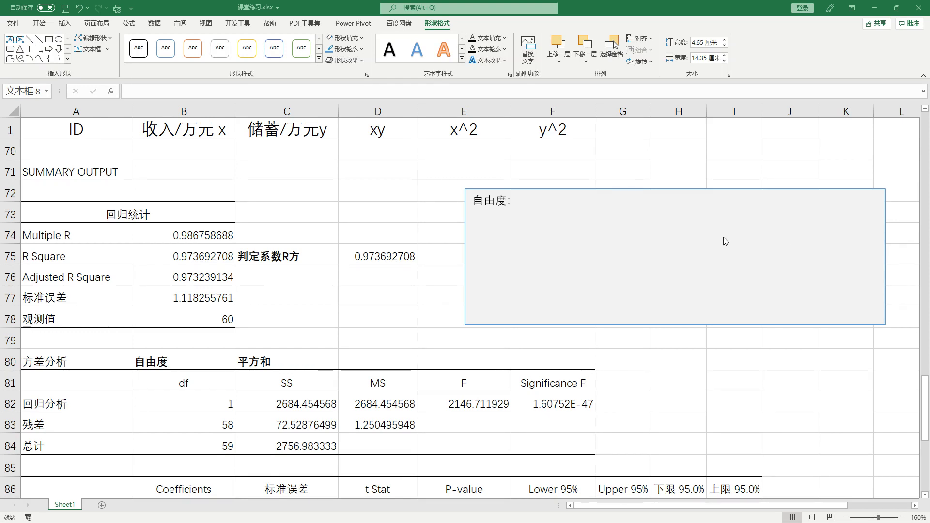
- Add the definition 自由度指样本中可以自由变动的独立不相关的变量的个数， on the line under the 自由度 heading of the note
{"action": "left_click", "coordinate": [504, 215]}
{"action": "type", "text": "自由度指样本中可以自由变动的独立不相关的变量的个数，"}
{"action": "left_click_drag", "start_coordinate": [506, 216], "coordinate": [595, 215]}
{"action": "left_click", "coordinate": [693, 216]}
{"action": "double_click", "coordinate": [648, 216]}
{"action": "left_click", "coordinate": [766, 216]}
{"action": "left_click_drag", "start_coordinate": [655, 216], "coordinate": [735, 218]}
{"action": "left_click", "coordinate": [736, 217]}
{"action": "left_click_drag", "start_coordinate": [574, 216], "coordinate": [620, 216]}
{"action": "left_click", "coordinate": [770, 217]}
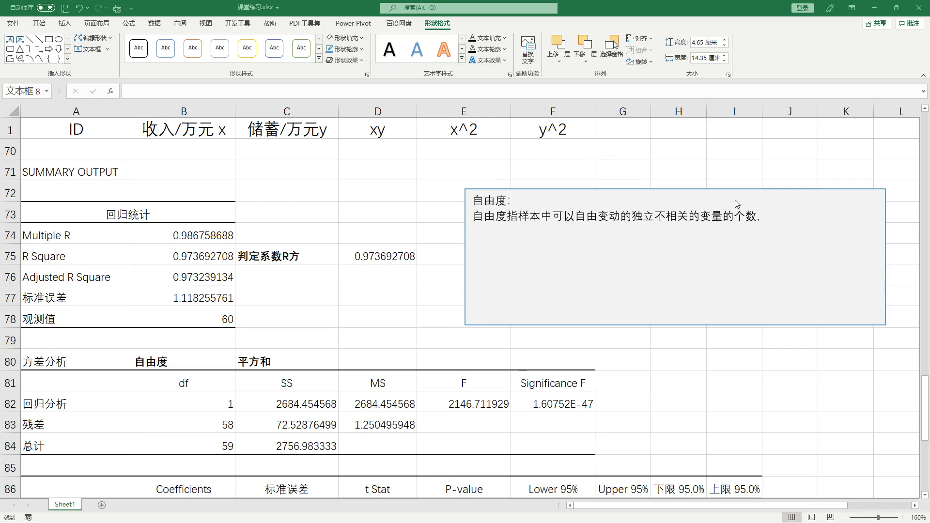
- Complete the definition with 当有约束条件时，自由度减少。 and widen the text box to 14.95 cm
{"action": "left_click", "coordinate": [763, 222]}
{"action": "type", "text": "当有约束条件时，自由度减少。"}
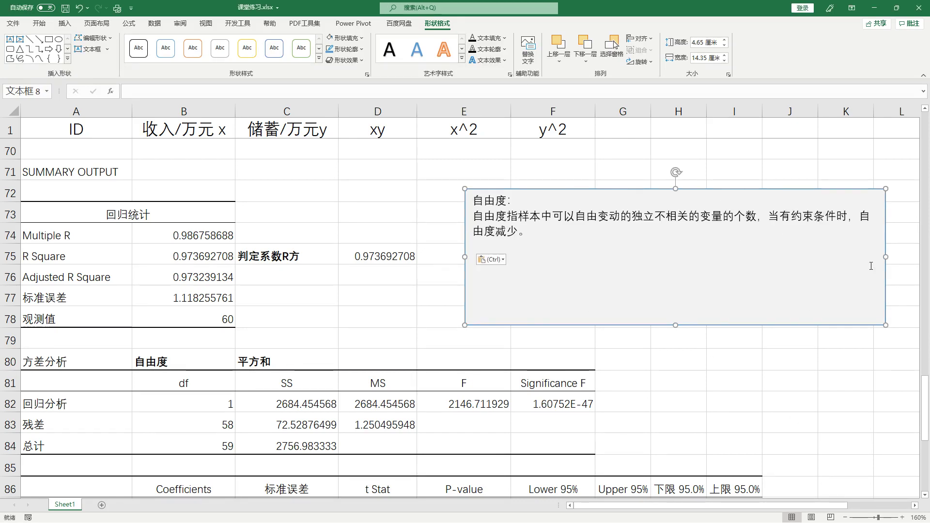
{"action": "left_click_drag", "start_coordinate": [464, 257], "coordinate": [447, 257]}
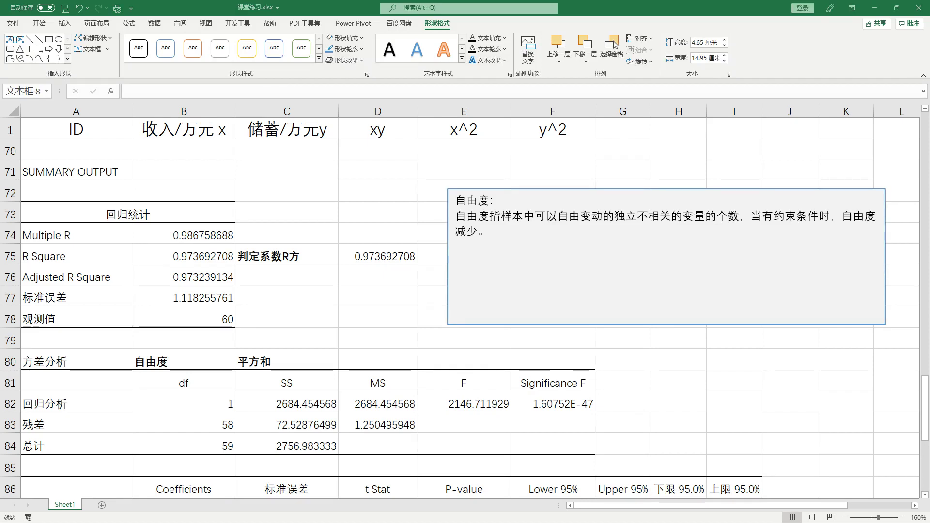
- Add the formula df=n-k on a new line below the degrees-of-freedom definition
{"action": "left_click", "coordinate": [468, 247]}
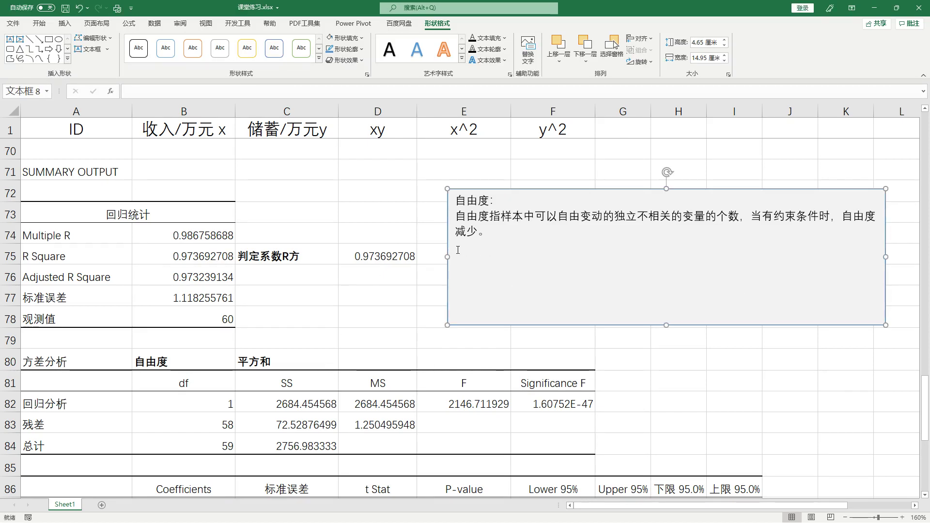
{"action": "type", "text": "df"}
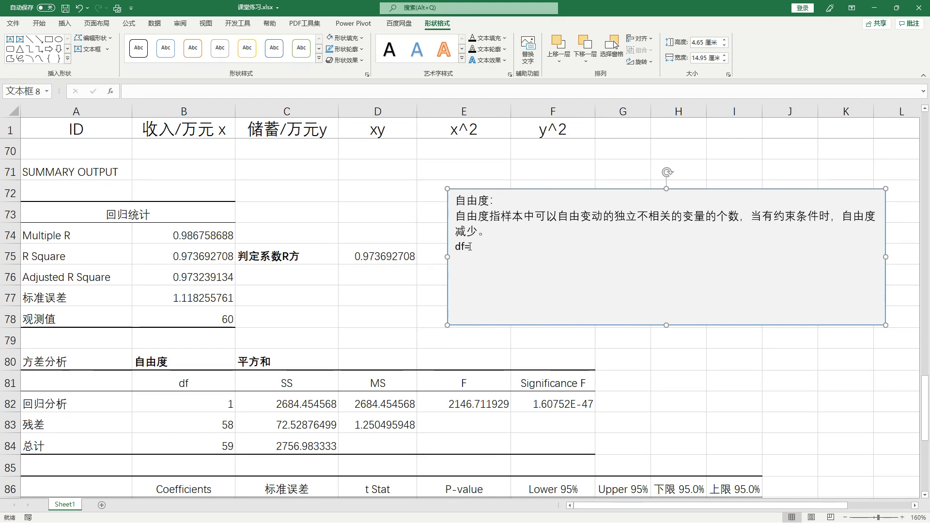
{"action": "type", "text": "=n-"}
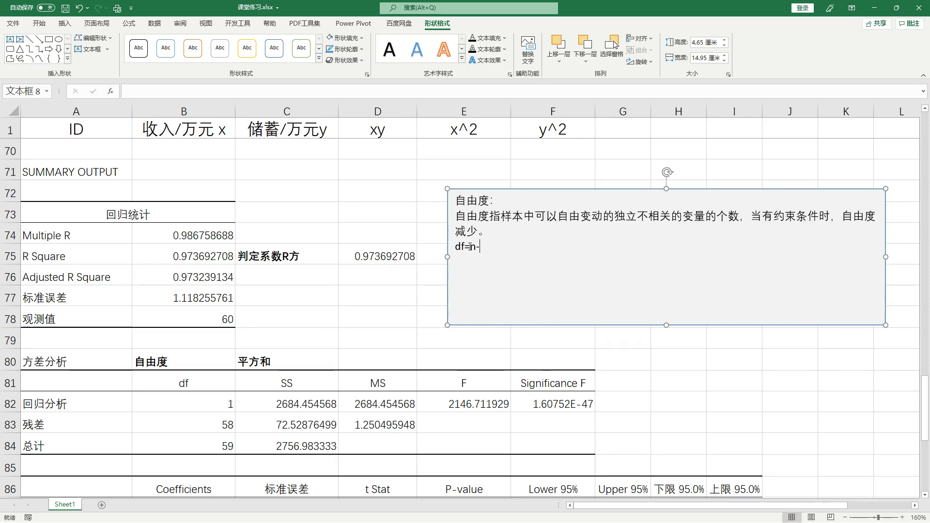
{"action": "type", "text": "k"}
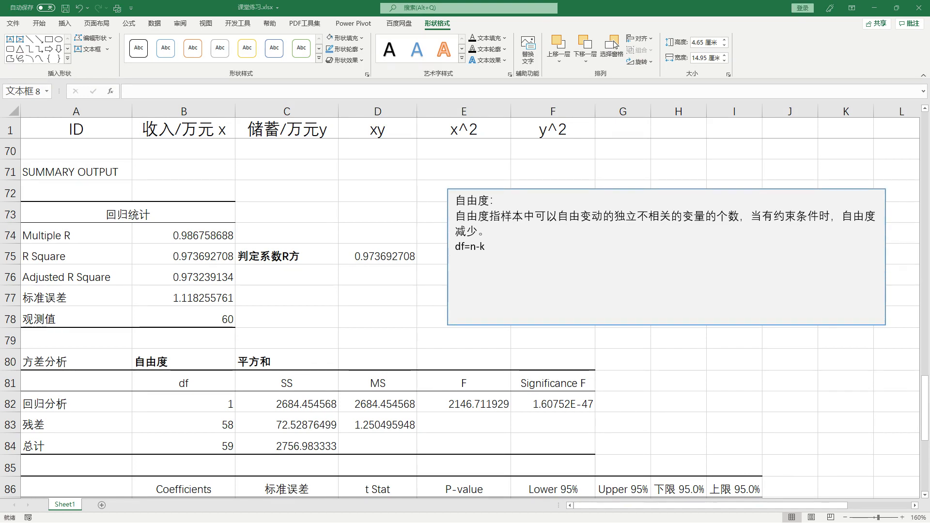
- Explain the df=n-k formula in parentheses as (自由度=样本个数-样本受约束条件的个数) and start a new line below it
{"action": "left_click", "coordinate": [502, 248]}
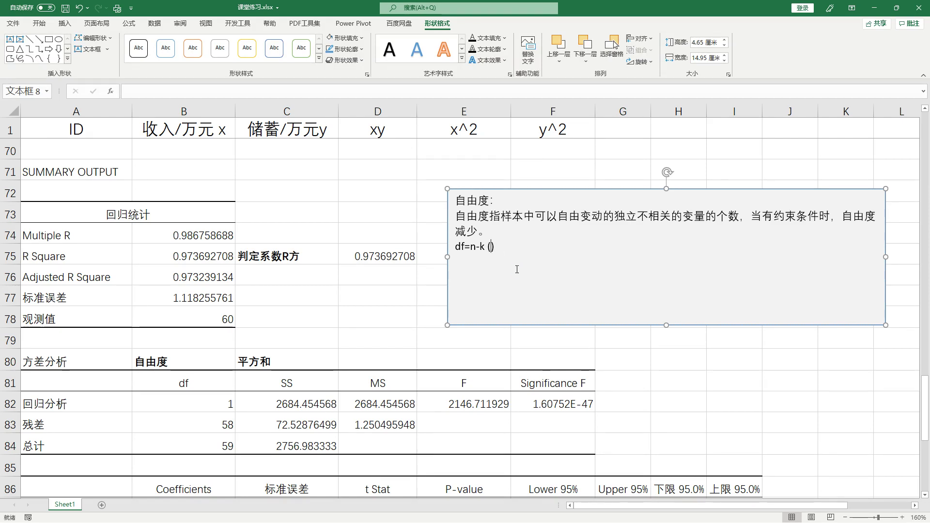
{"action": "type", "text": "自由度=样本个数-样本受约束条件的个数"}
{"action": "key", "text": "Up"}
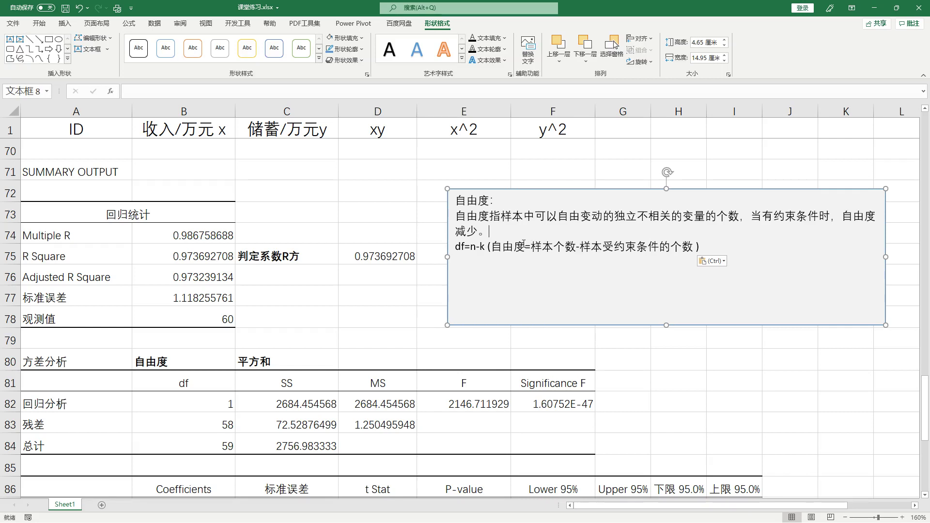
{"action": "left_click_drag", "start_coordinate": [530, 244], "coordinate": [696, 247]}
{"action": "left_click", "coordinate": [583, 248]}
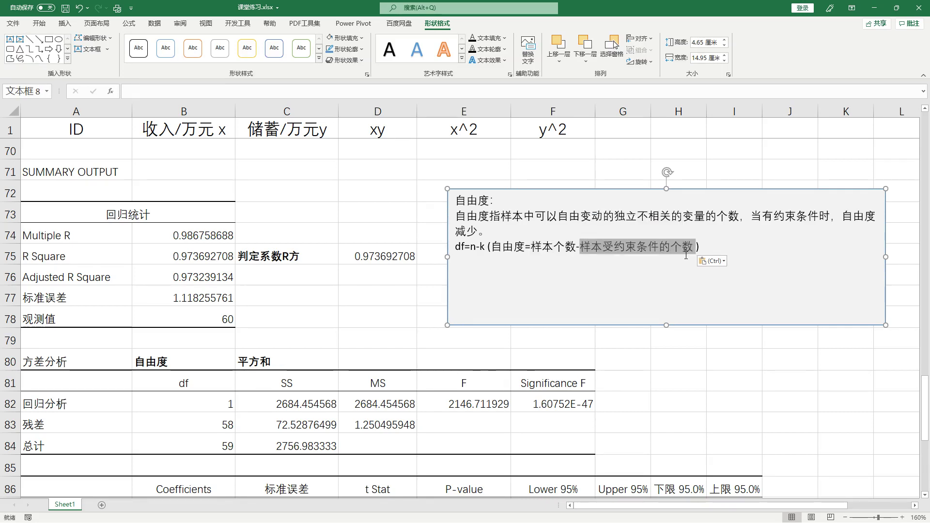
{"action": "left_click", "coordinate": [711, 245]}
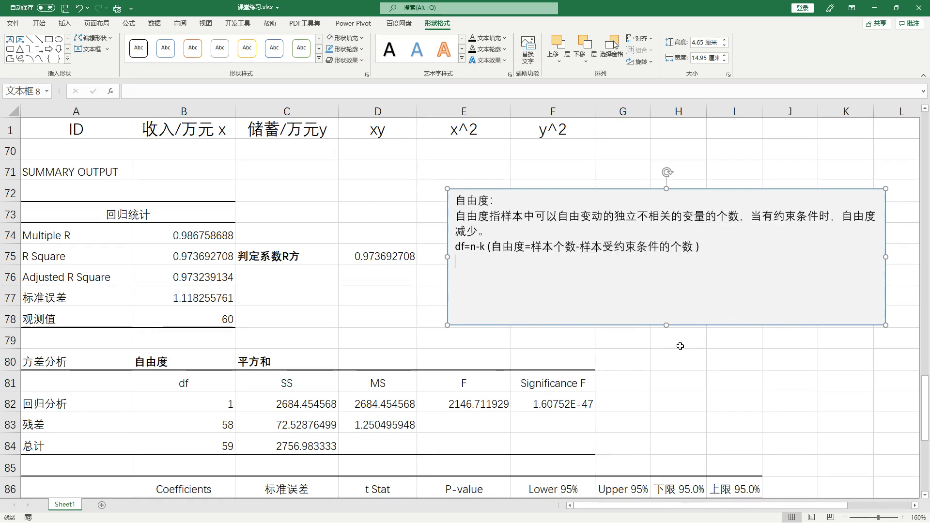
{"action": "key", "text": "Return"}
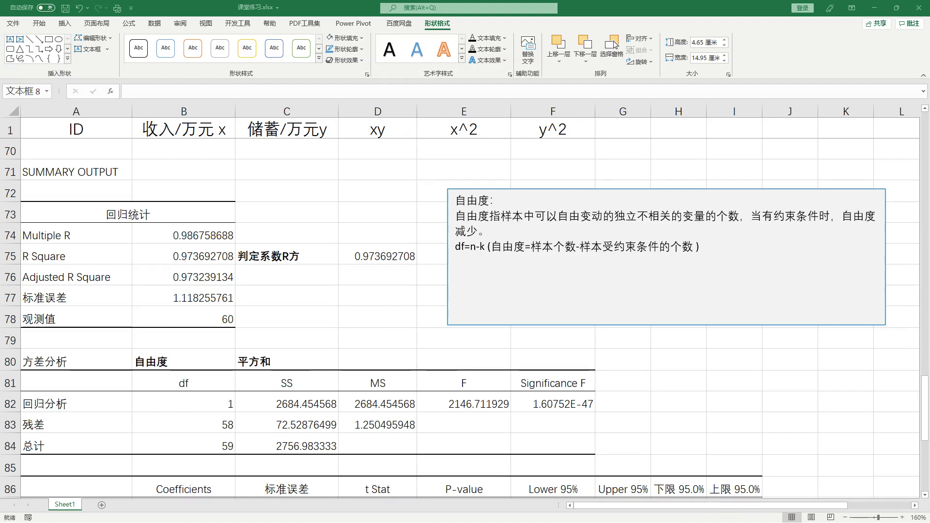
- Add the line SSE(残差平方和)的自由度 = n-2 below the df formula
{"action": "left_click", "coordinate": [478, 260]}
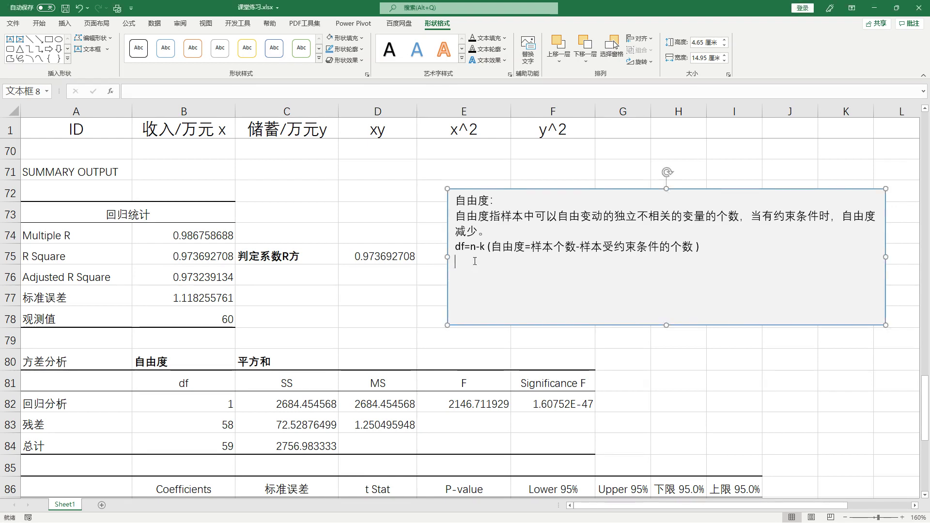
{"action": "type", "text": "SSE(残差平方和)的自由度 ="}
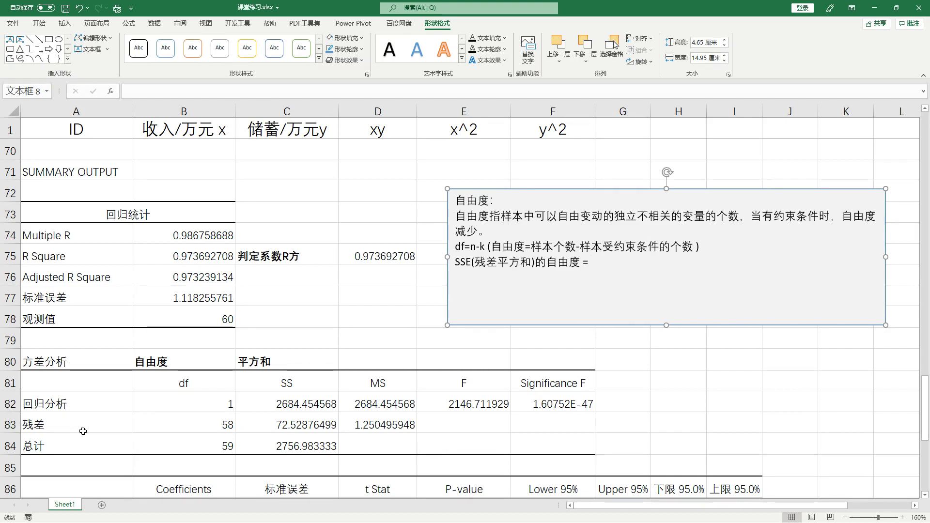
{"action": "left_click", "coordinate": [97, 425]}
{"action": "left_click_drag", "start_coordinate": [184, 434], "coordinate": [137, 424]}
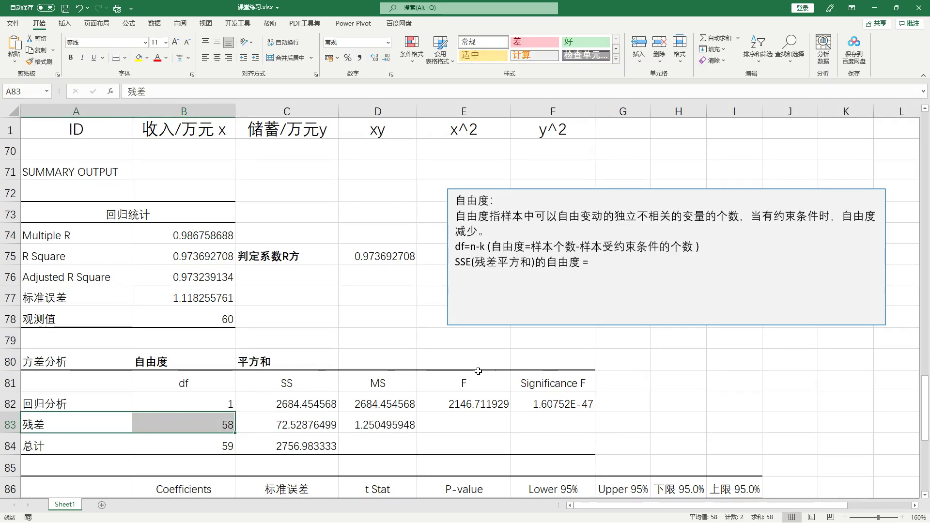
{"action": "left_click", "coordinate": [622, 279]}
{"action": "key", "text": "ctrl+v"}
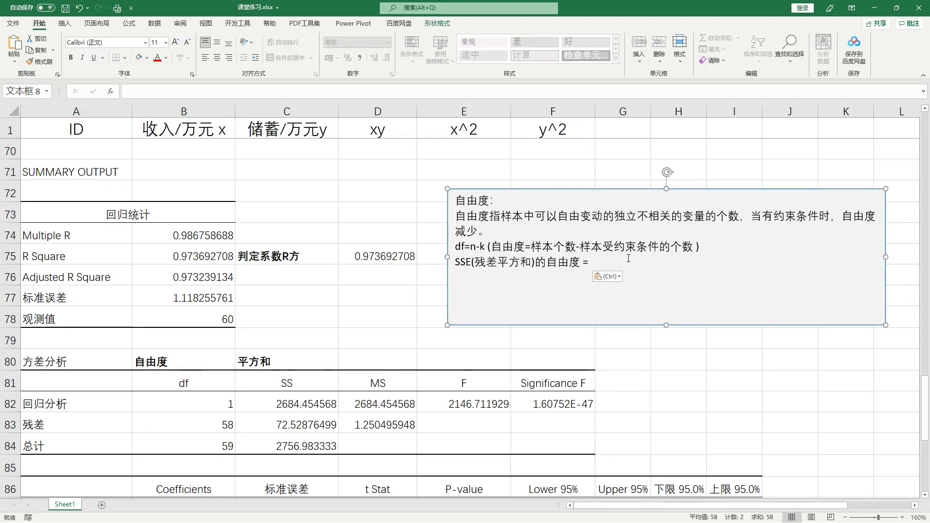
{"action": "type", "text": "n-2"}
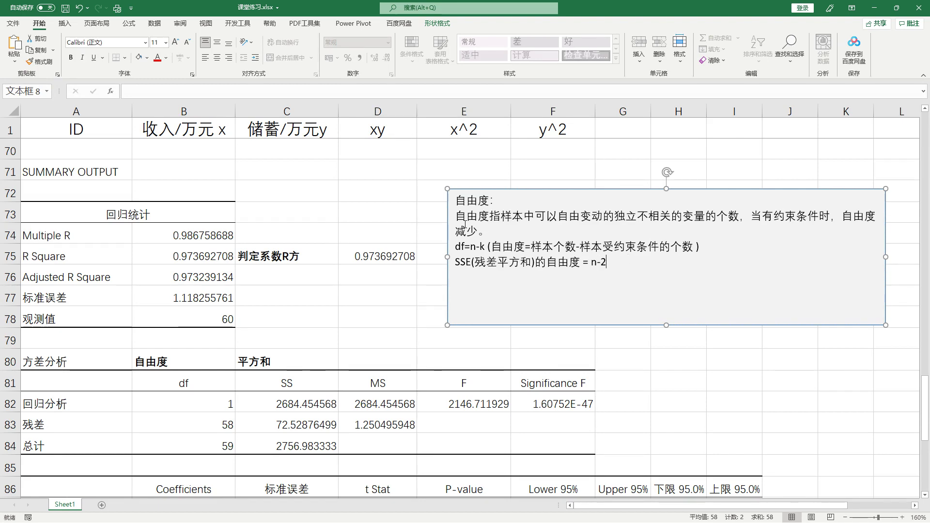
{"action": "double_click", "coordinate": [530, 246]}
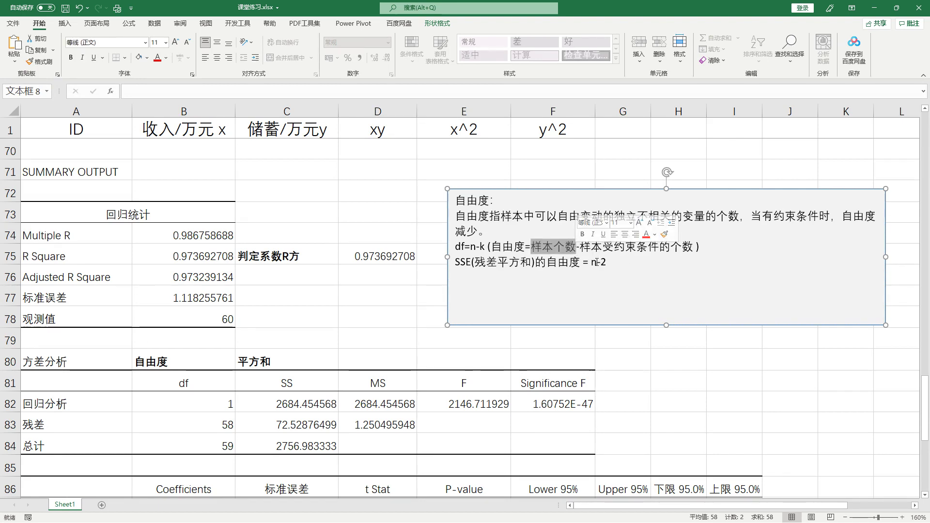
{"action": "double_click", "coordinate": [593, 262]}
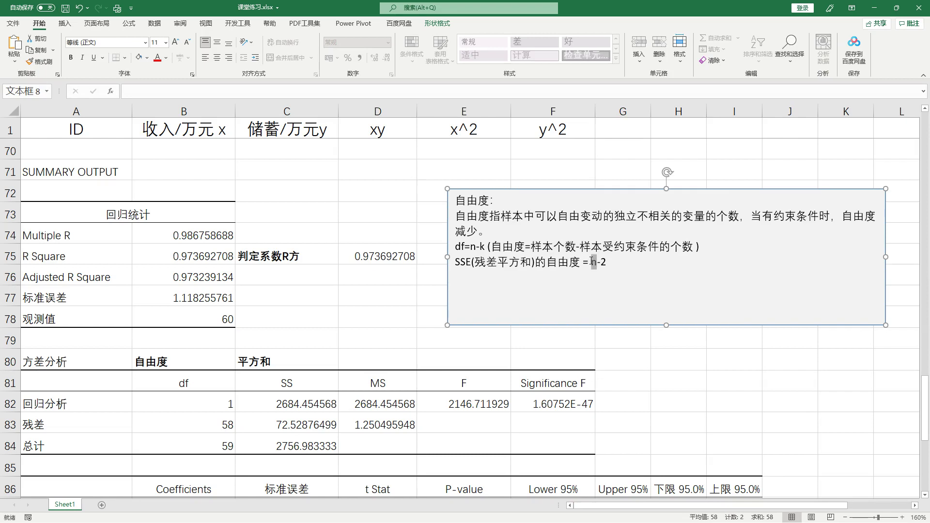
{"action": "left_click", "coordinate": [628, 265]}
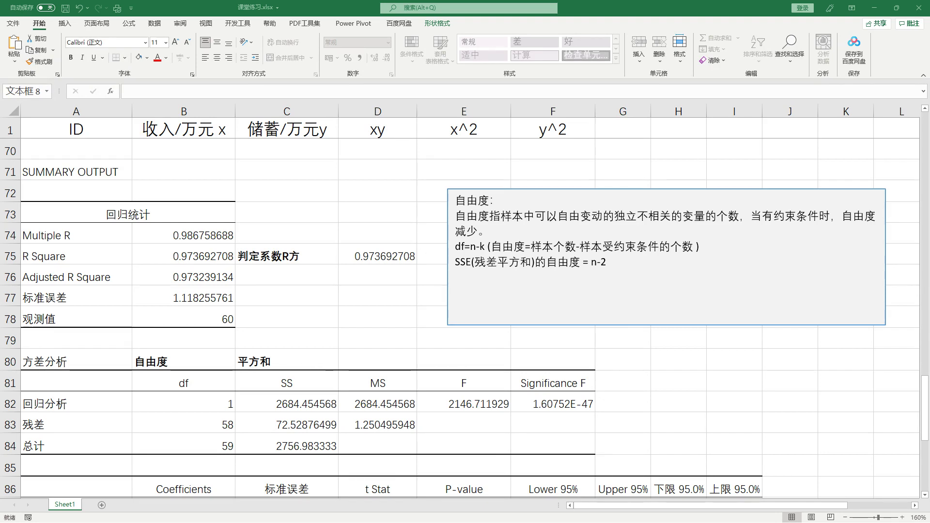
- Insert the reason 因为计算残差时用到回归方程，回归方程中有两个未知参数β0和β1 as its own line above the SSE line, without a blank line between
{"action": "left_click", "coordinate": [647, 254]}
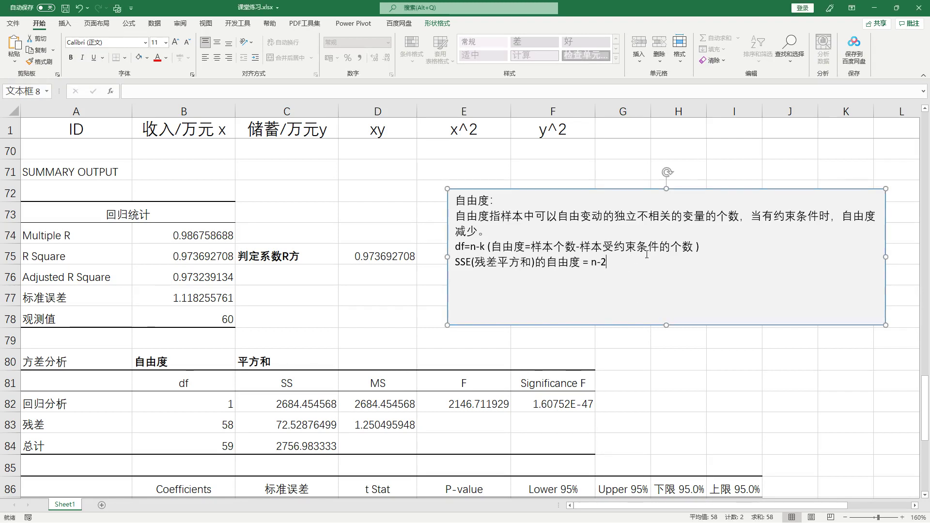
{"action": "left_click", "coordinate": [710, 248]}
{"action": "key", "text": "Return"}
{"action": "type", "text": "因为计算残差时用到回归方程，回归方程中有两个未知参数β0和β1"}
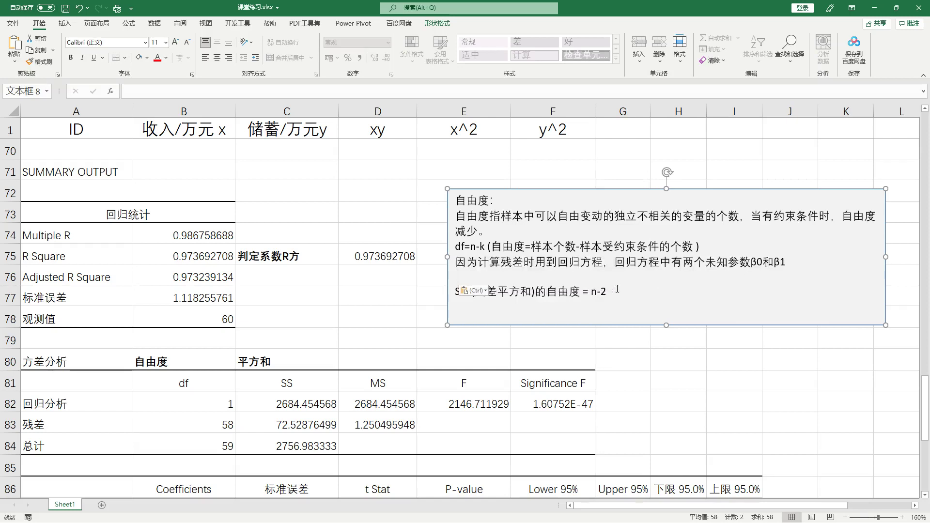
{"action": "key", "text": "BackSpace"}
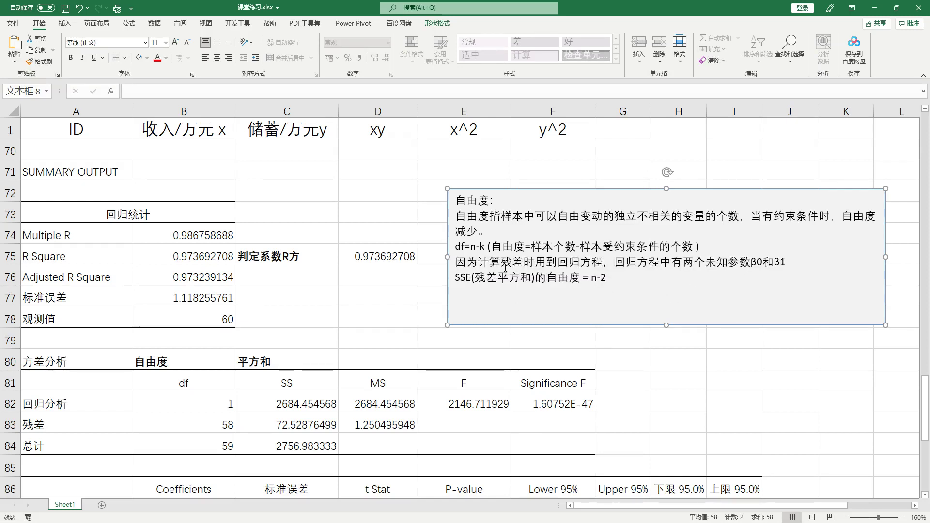
{"action": "left_click_drag", "start_coordinate": [513, 262], "coordinate": [603, 262]}
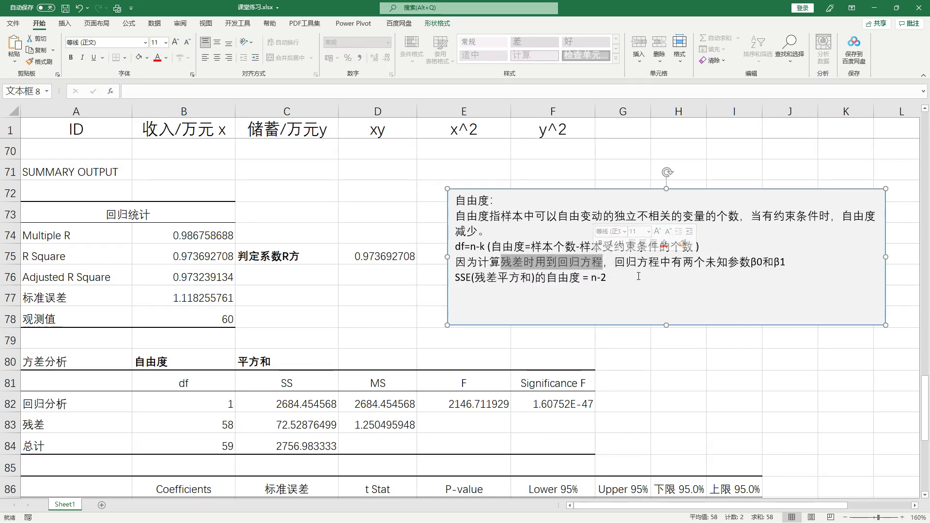
{"action": "left_click", "coordinate": [618, 272]}
{"action": "left_click_drag", "start_coordinate": [750, 262], "coordinate": [790, 262]}
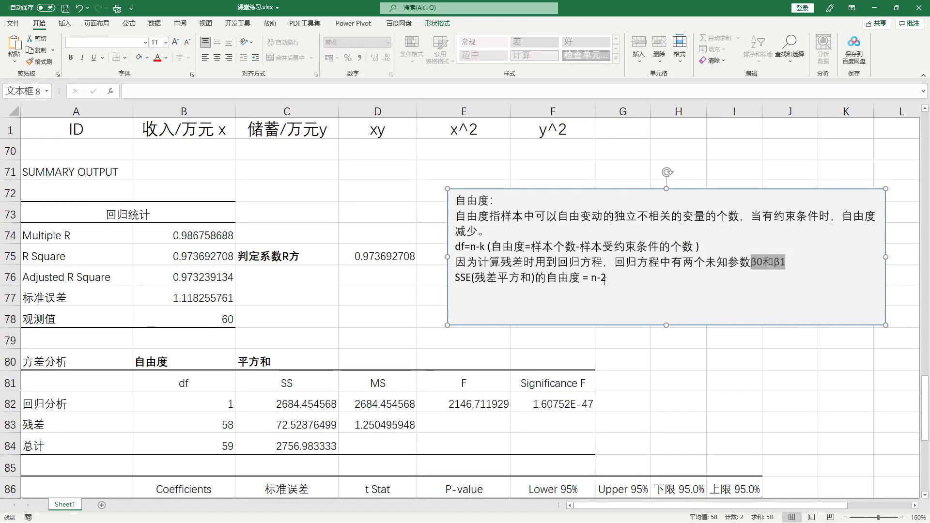
{"action": "left_click_drag", "start_coordinate": [591, 277], "coordinate": [610, 276]}
{"action": "left_click", "coordinate": [659, 287]}
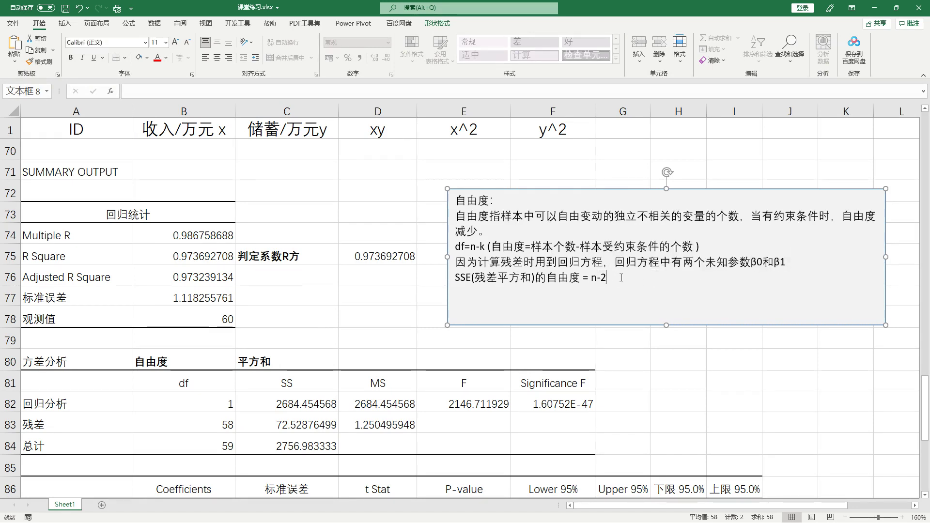
- Replace n with 60 in the SSE line, complete it as 60-2=58, and start a new line
{"action": "double_click", "coordinate": [592, 277]}
{"action": "type", "text": "60-2"}
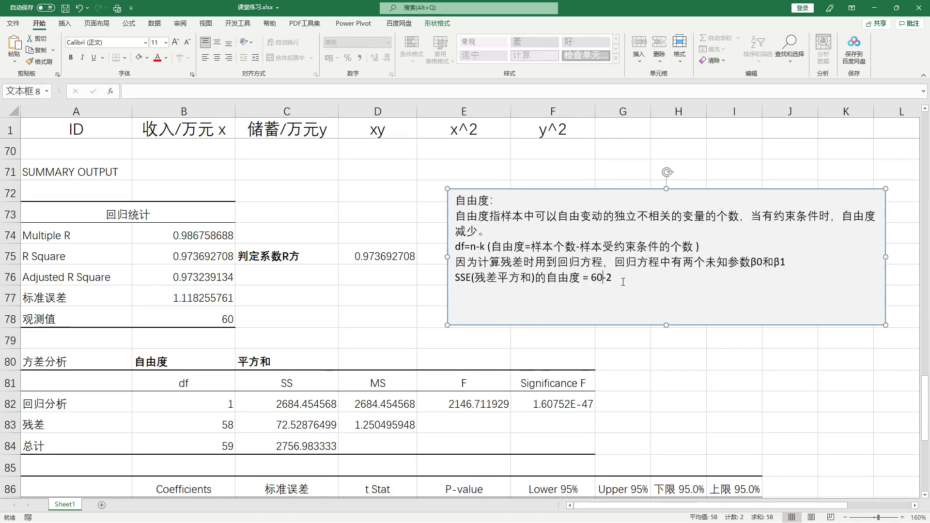
{"action": "type", "text": "=58"}
{"action": "key", "text": "Return"}
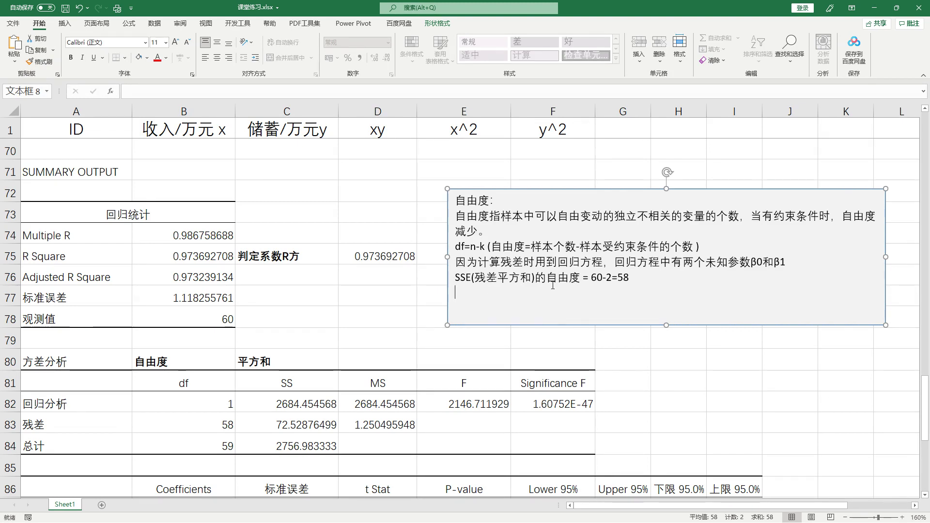
- Copy the SSE degrees-of-freedom label to the new line, change SSE to SSR and remove (残差 from it
{"action": "left_click_drag", "start_coordinate": [590, 277], "coordinate": [436, 277]}
{"action": "key", "text": "ctrl+c"}
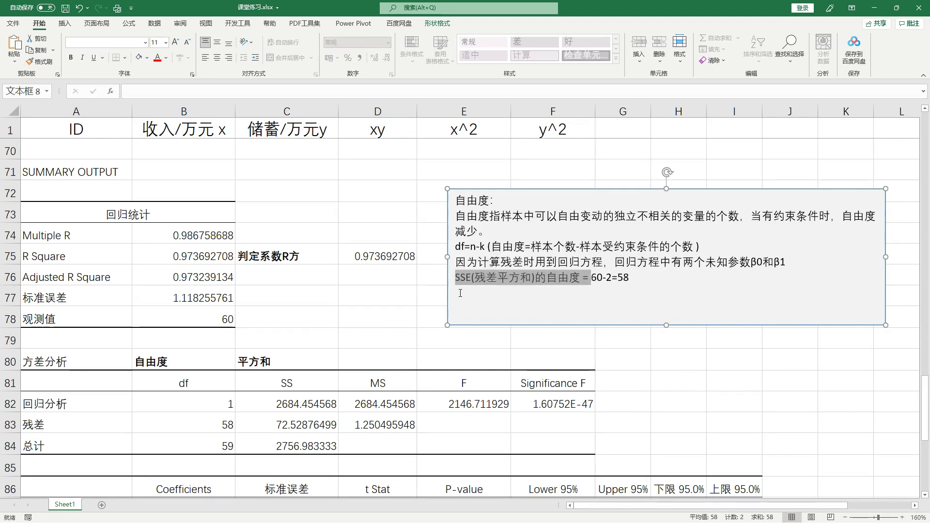
{"action": "left_click", "coordinate": [461, 293]}
{"action": "key", "text": "ctrl+v"}
{"action": "left_click_drag", "start_coordinate": [466, 293], "coordinate": [469, 294]}
{"action": "type", "text": "R"}
{"action": "double_click", "coordinate": [476, 294]}
{"action": "key", "text": "BackSpace"}
{"action": "key", "text": "BackSpace"}
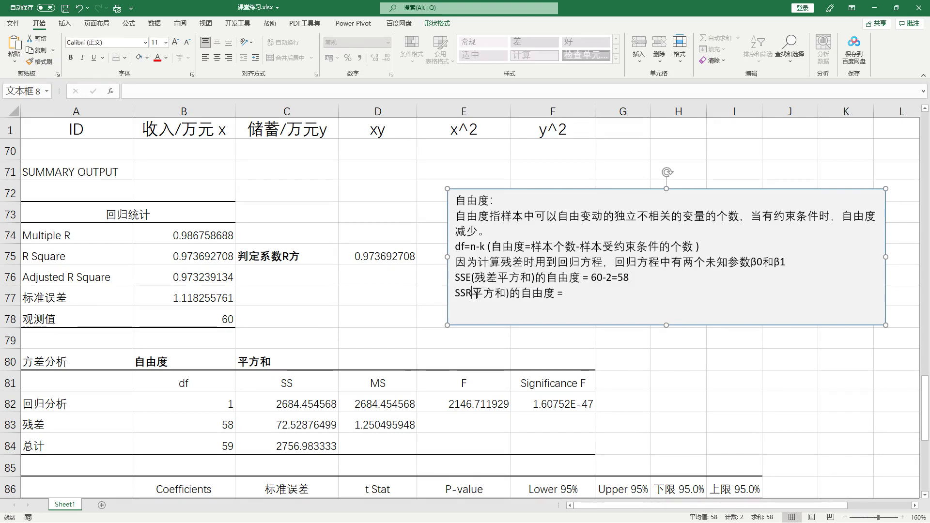
- Insert (回归 after SSR so the copied label reads SSR(回归平方和)的自由度 =
{"action": "type", "text": "(HUIG"}
{"action": "key", "text": "BackSpace"}
{"action": "key", "text": "BackSpace"}
{"action": "key", "text": "BackSpace"}
{"action": "key", "text": "BackSpace"}
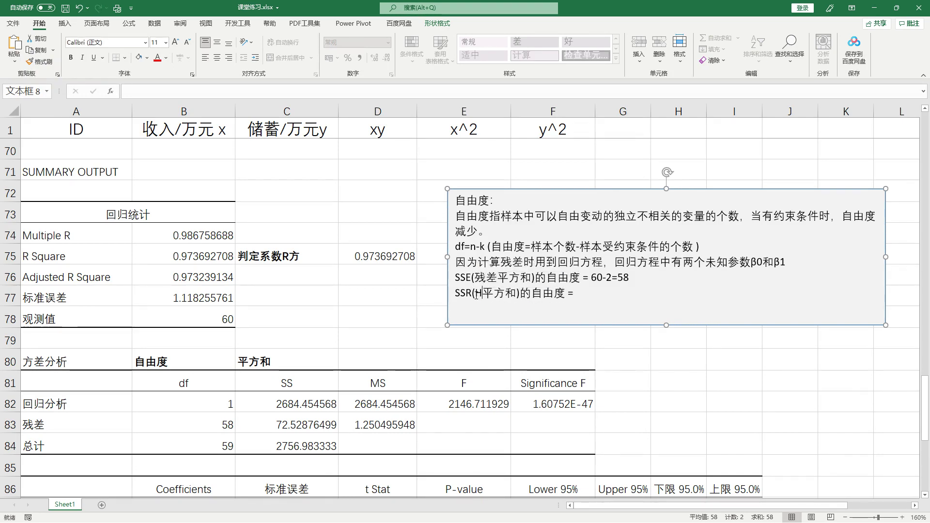
{"action": "type", "text": "huigui"}
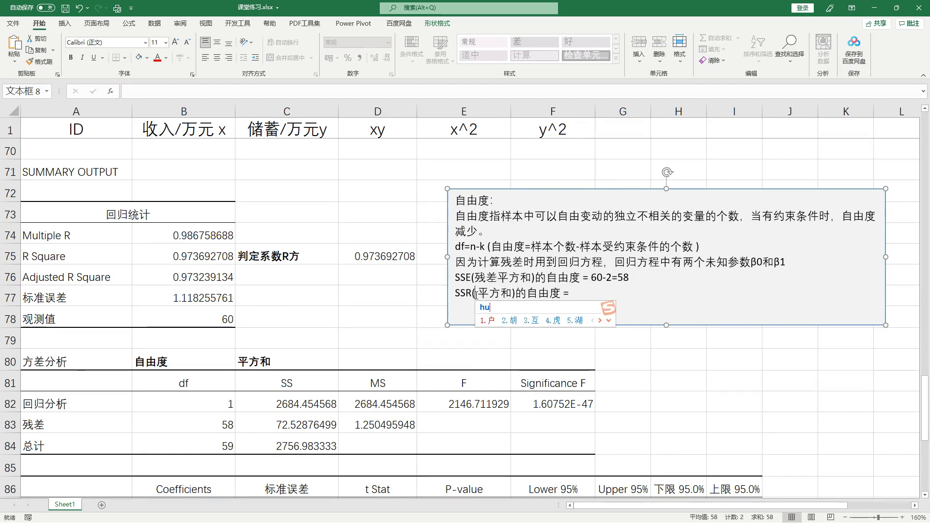
{"action": "key", "text": "space"}
- Complete the SSR degrees-of-freedom line in the note with 1（自变量的个数） after the equals sign
{"action": "left_click", "coordinate": [615, 294]}
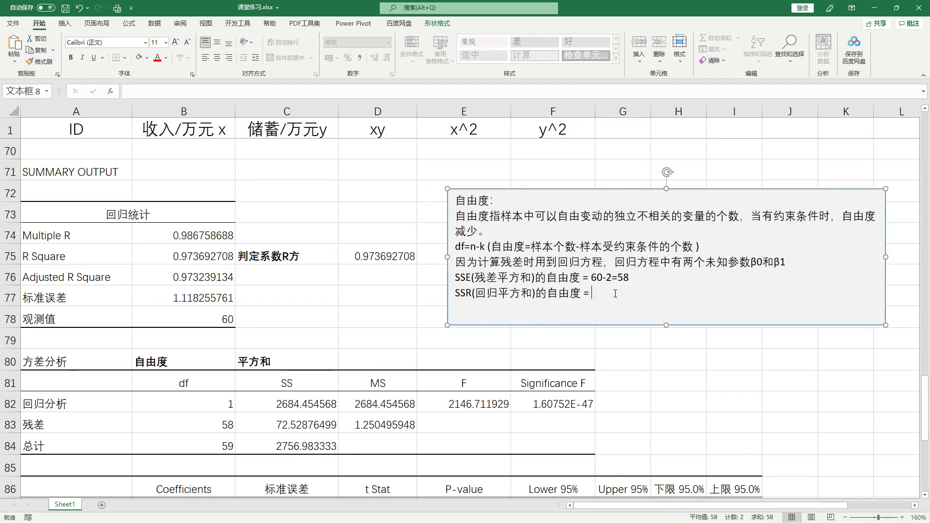
{"action": "type", "text": "1（）"}
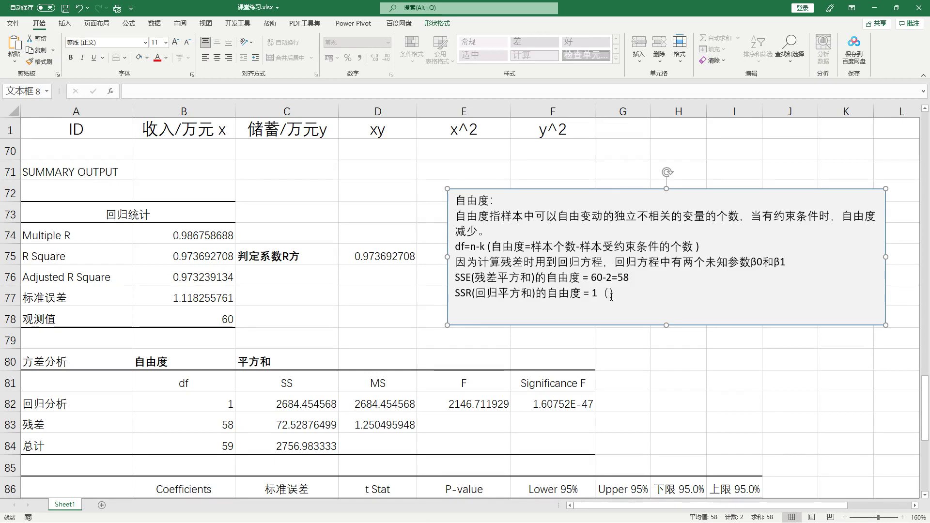
{"action": "type", "text": "zib"}
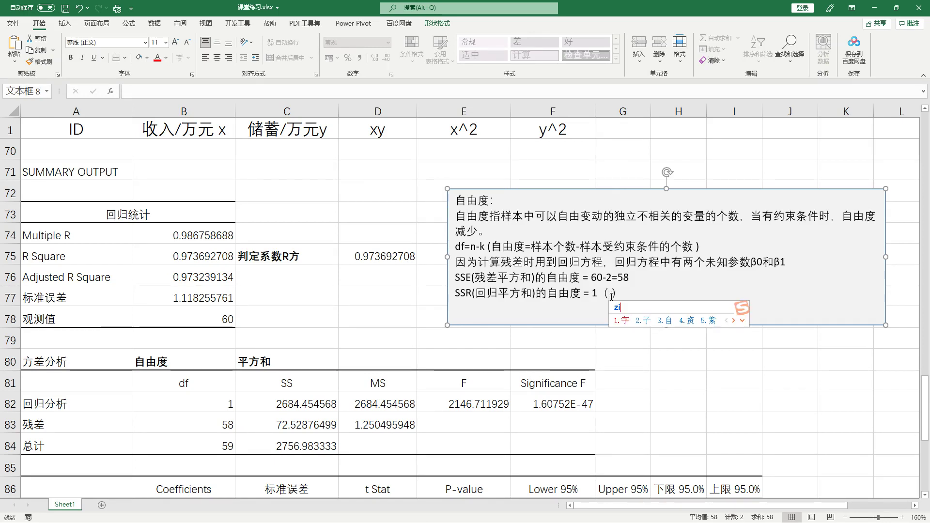
{"action": "type", "text": "ianl"}
{"action": "key", "text": "space"}
{"action": "type", "text": "d"}
{"action": "key", "text": "space"}
{"action": "type", "text": "geshu"}
{"action": "key", "text": "space"}
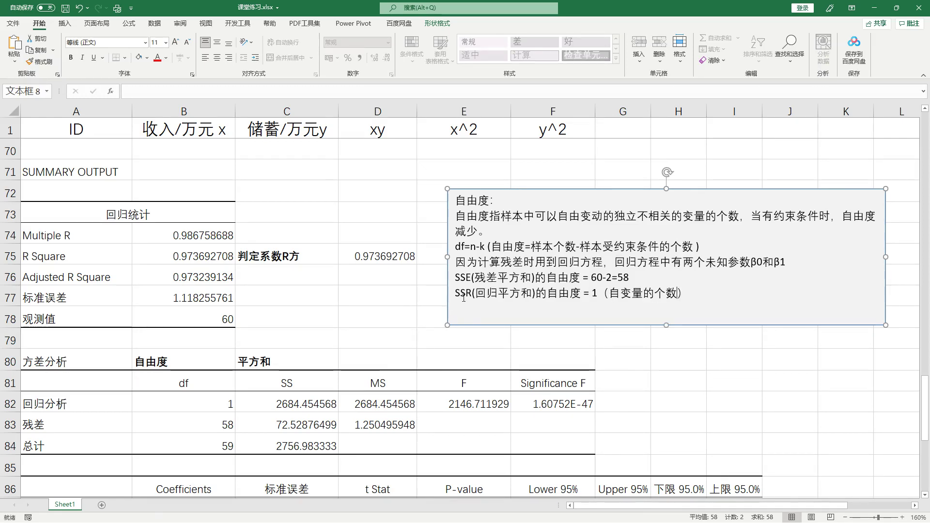
{"action": "left_click_drag", "start_coordinate": [459, 293], "coordinate": [607, 293]}
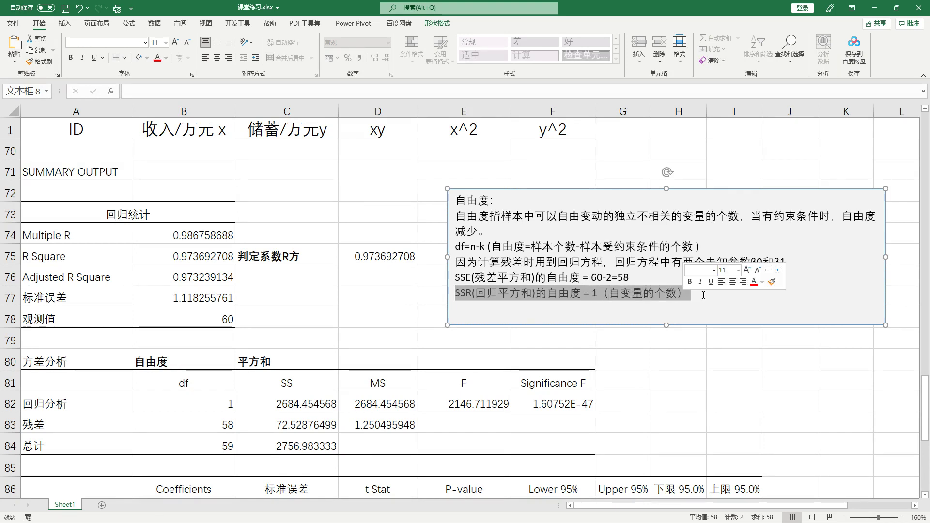
{"action": "left_click", "coordinate": [740, 302]}
{"action": "key", "text": "Escape"}
{"action": "key", "text": "Escape"}
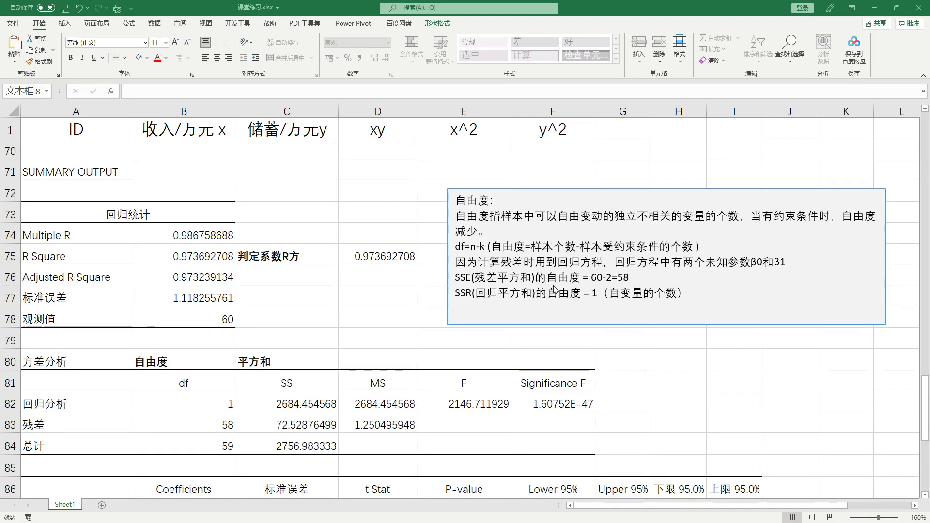
- Add the line SST(总平方和)的自由度 = 58+1=59 below the SSR line of the note
{"action": "left_click", "coordinate": [482, 309]}
{"action": "key", "text": "Return"}
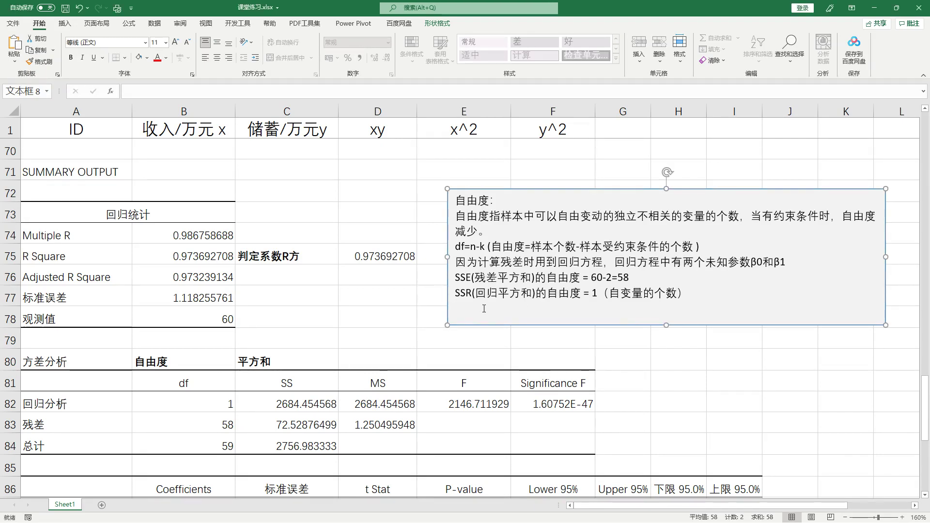
{"action": "type", "text": "SST(总平方和)的自由度 ="}
{"action": "left_click_drag", "start_coordinate": [474, 308], "coordinate": [452, 304]}
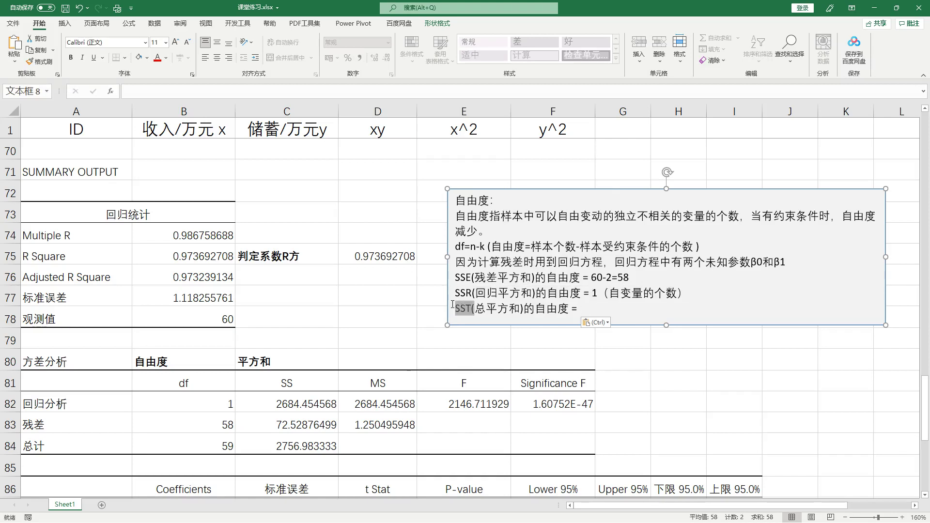
{"action": "left_click", "coordinate": [612, 303]}
{"action": "type", "text": "5"}
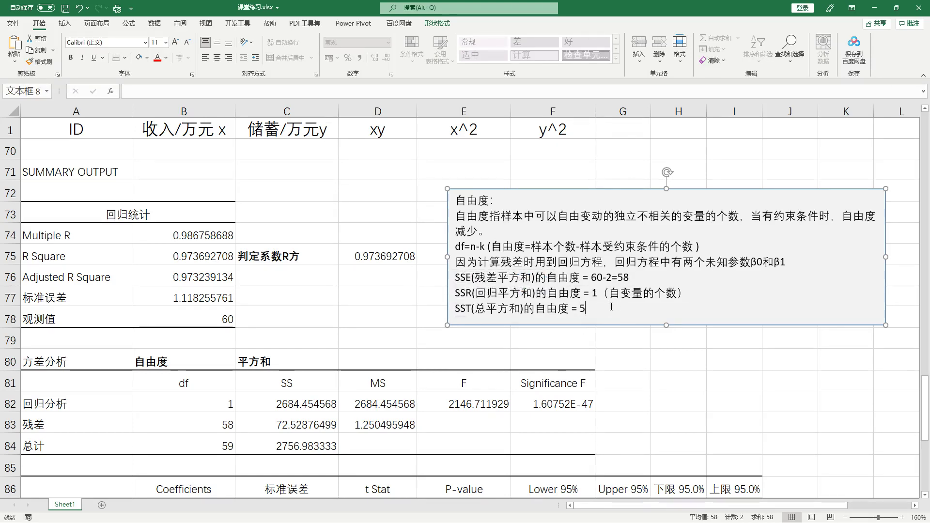
{"action": "type", "text": "8+1=5"}
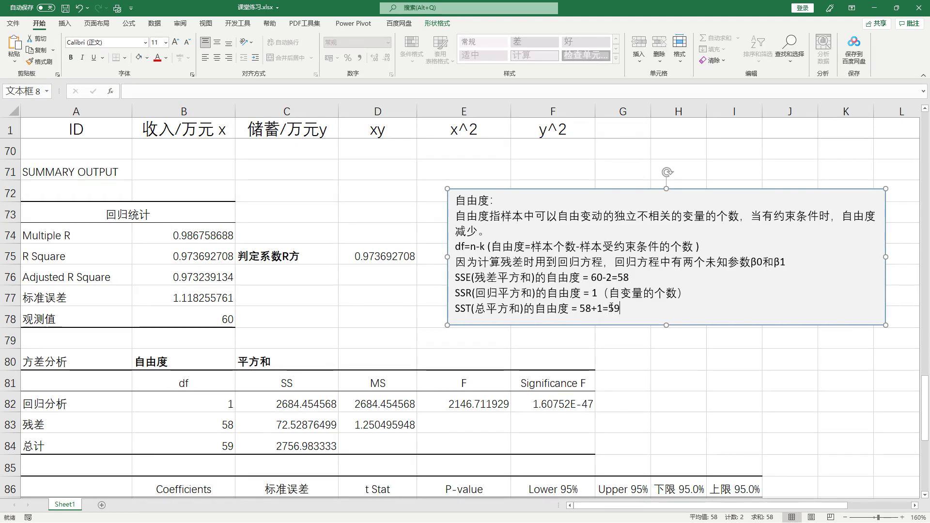
{"action": "type", "text": "9"}
- Compare the note's SST line with the degrees of freedom in the 总计 row of the variance analysis table
{"action": "left_click", "coordinate": [552, 404]}
{"action": "left_click_drag", "start_coordinate": [510, 309], "coordinate": [478, 315]}
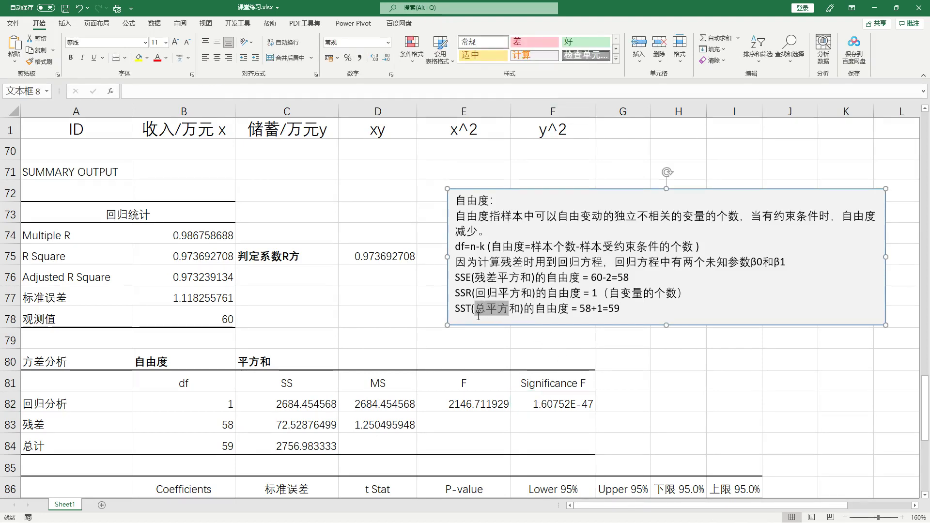
{"action": "left_click", "coordinate": [194, 446]}
{"action": "left_click_drag", "start_coordinate": [94, 442], "coordinate": [213, 450]}
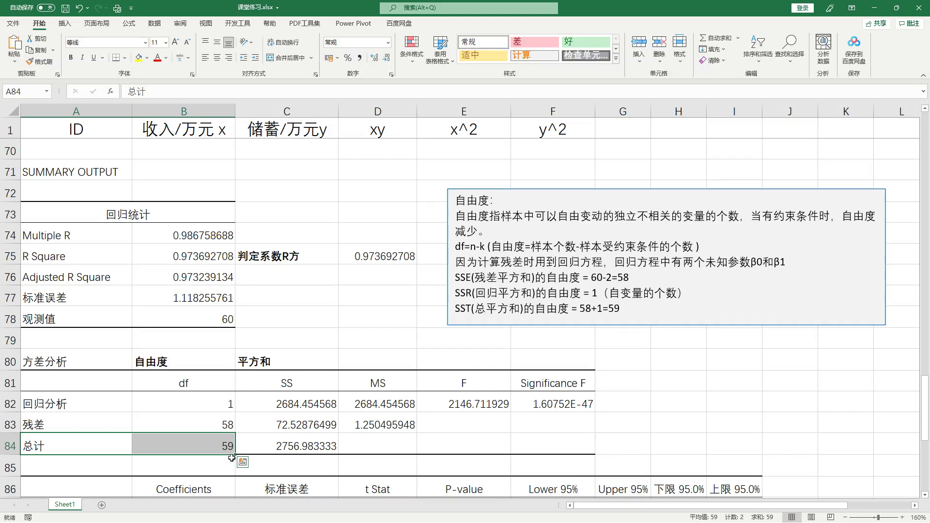
{"action": "left_click", "coordinate": [620, 235]}
{"action": "left_click_drag", "start_coordinate": [622, 309], "coordinate": [451, 200]}
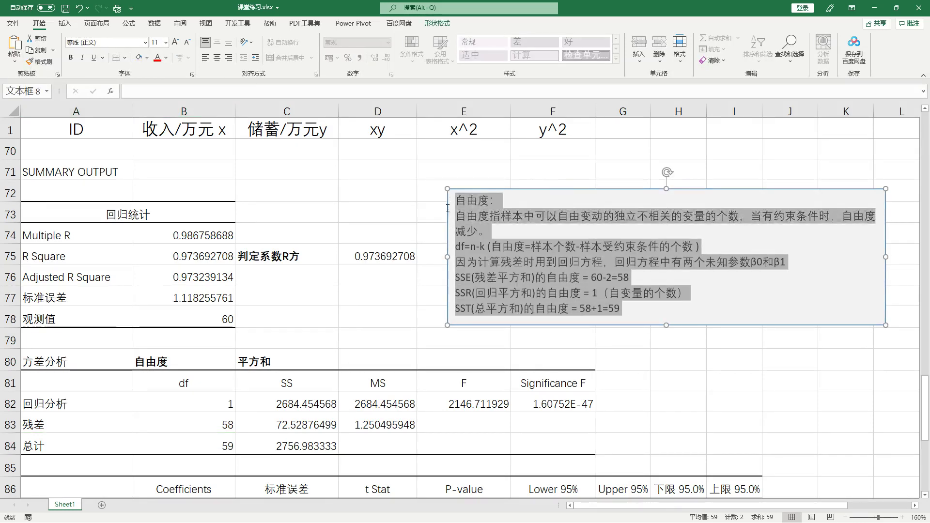
{"action": "left_click", "coordinate": [495, 251]}
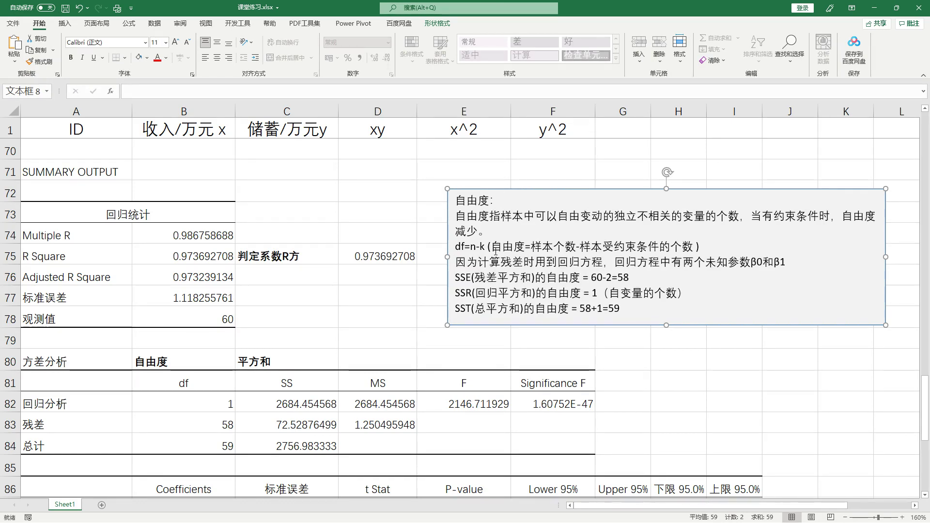
- Insert the line 一元线性回归当中： directly below the df=n-k line of the note
{"action": "left_click", "coordinate": [712, 240]}
{"action": "key", "text": "Return"}
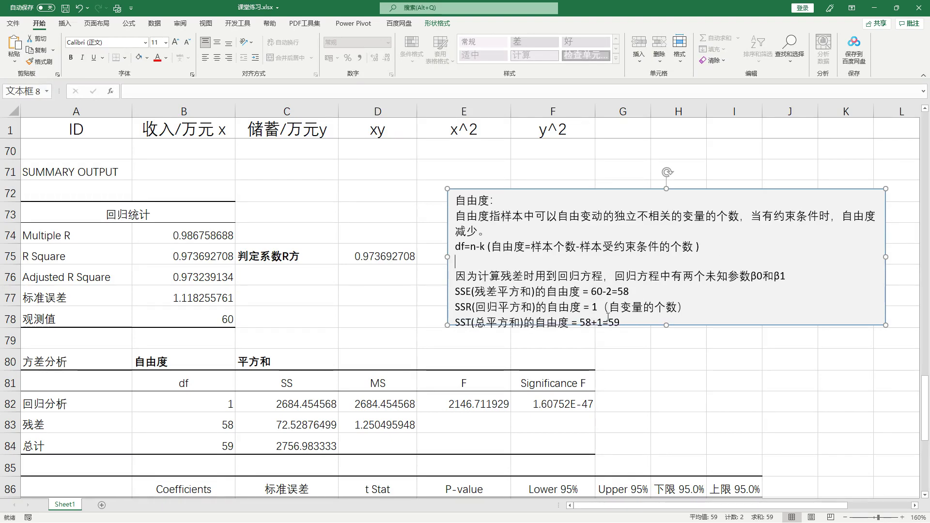
{"action": "left_click", "coordinate": [613, 324]}
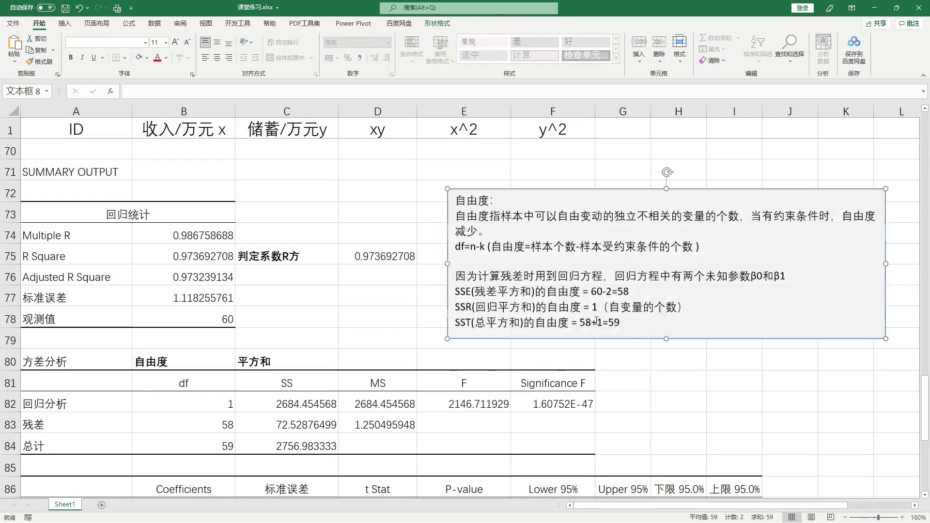
{"action": "left_click", "coordinate": [462, 268]}
{"action": "type", "text": "yiyaunx"}
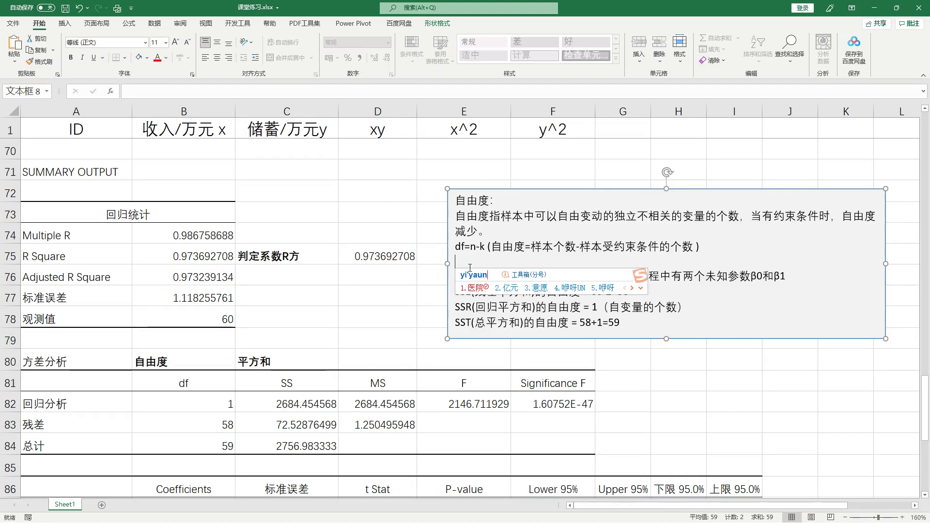
{"action": "type", "text": "ianxing"}
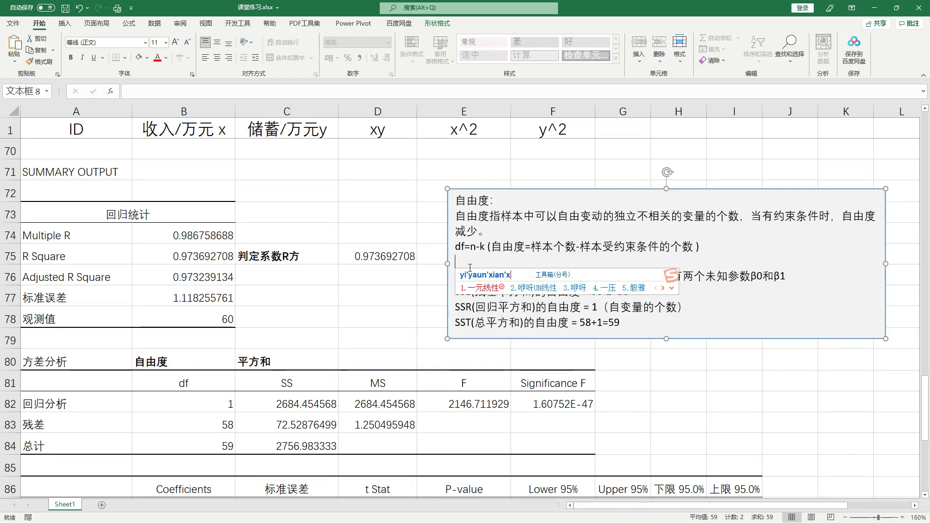
{"action": "key", "text": "space"}
{"action": "type", "text": "huigui"}
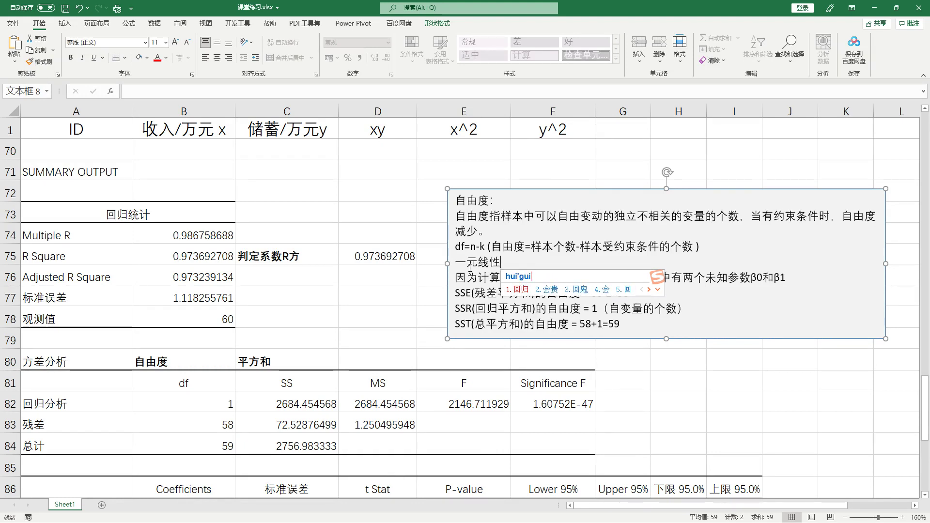
{"action": "key", "text": "space"}
{"action": "type", "text": "dangzhong"}
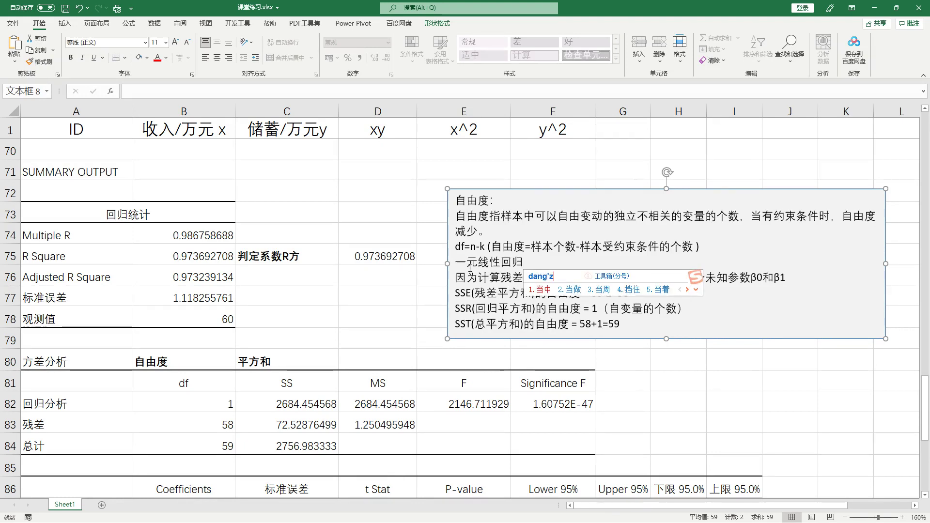
{"action": "key", "text": "space"}
{"action": "type", "text": "："}
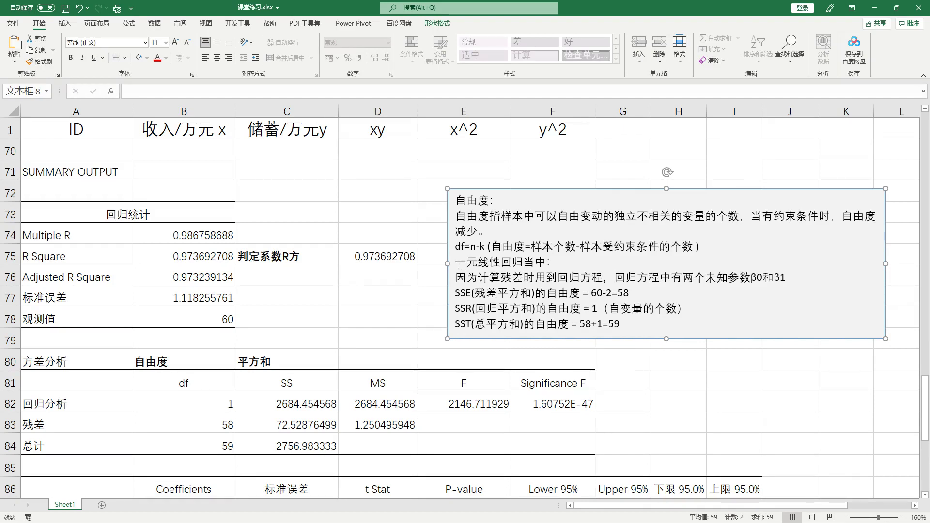
- Add 其中， at the start of the 一元线性回归当中： line
{"action": "left_click", "coordinate": [459, 264]}
{"action": "type", "text": "qizhong"}
{"action": "key", "text": "space"}
{"action": "type", "text": "，"}
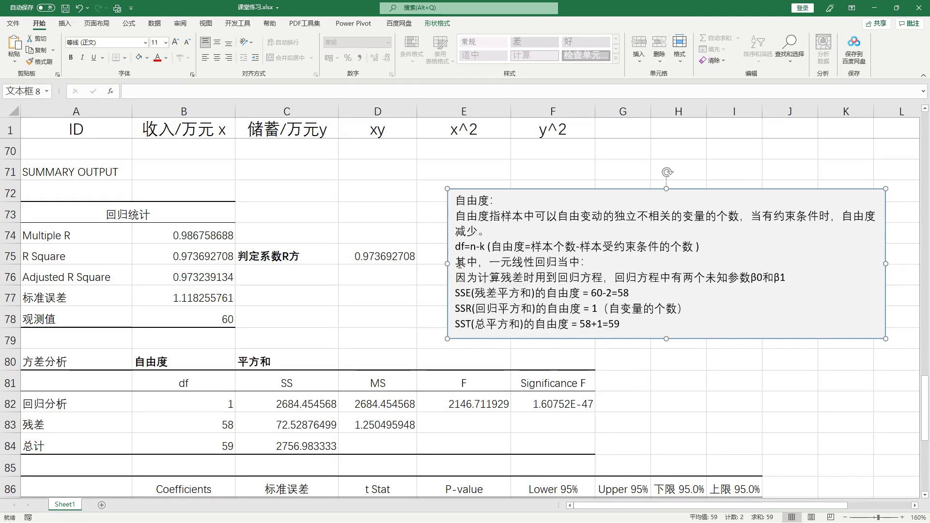
{"action": "left_click_drag", "start_coordinate": [512, 263], "coordinate": [608, 320]}
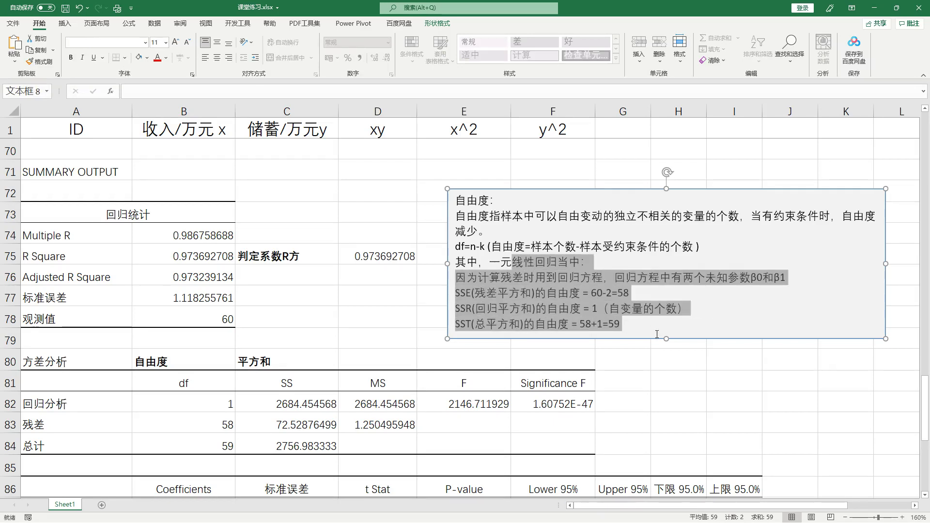
{"action": "key", "text": "Right"}
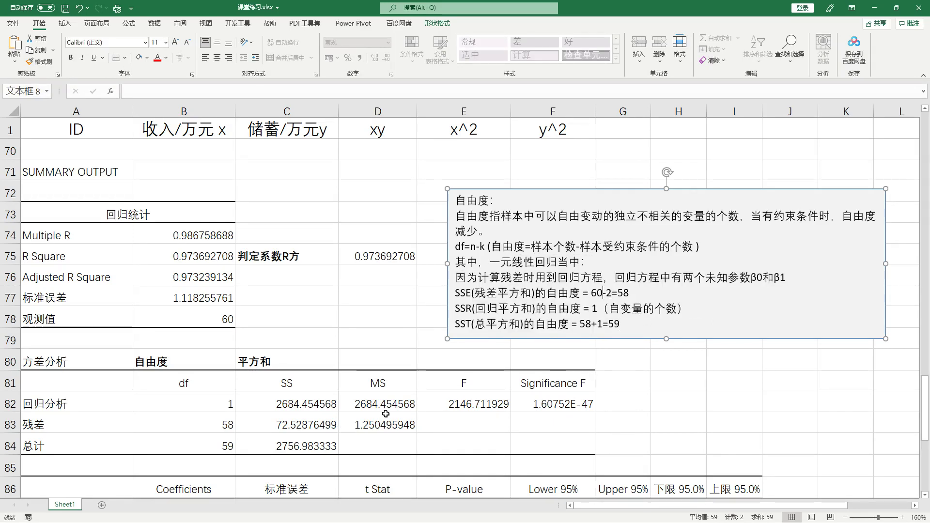
- Examine the degrees of freedom and sums of squares for 回归分析 and 残差, and the 标准误差 row of the regression statistics
{"action": "left_click", "coordinate": [208, 424]}
{"action": "left_click", "coordinate": [211, 403]}
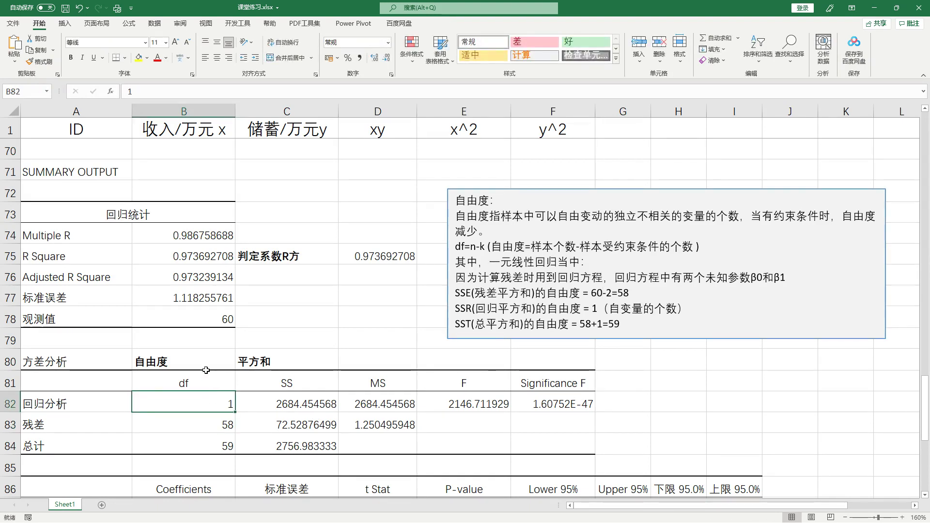
{"action": "left_click", "coordinate": [341, 405]}
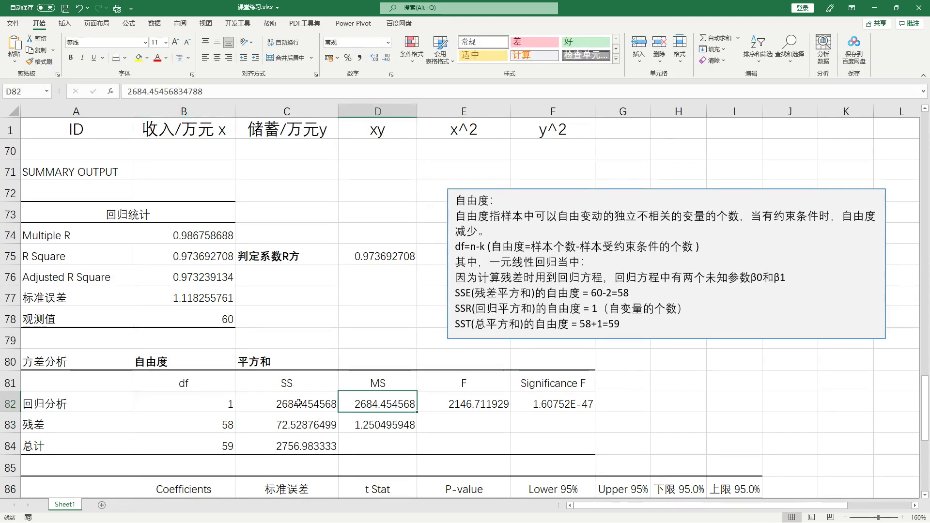
{"action": "left_click", "coordinate": [299, 403]}
{"action": "left_click", "coordinate": [295, 424]}
{"action": "left_click", "coordinate": [301, 409]}
{"action": "left_click", "coordinate": [297, 424]}
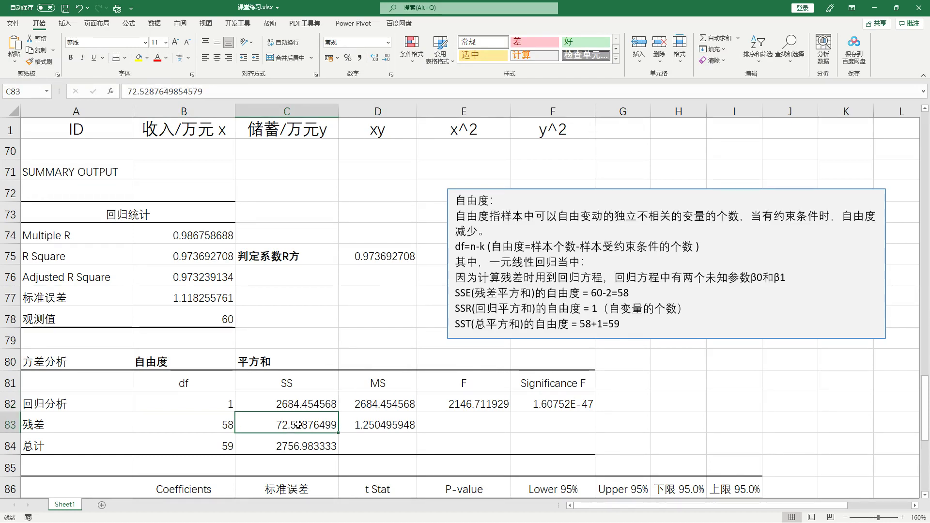
{"action": "left_click", "coordinate": [310, 301]}
{"action": "left_click", "coordinate": [69, 301]}
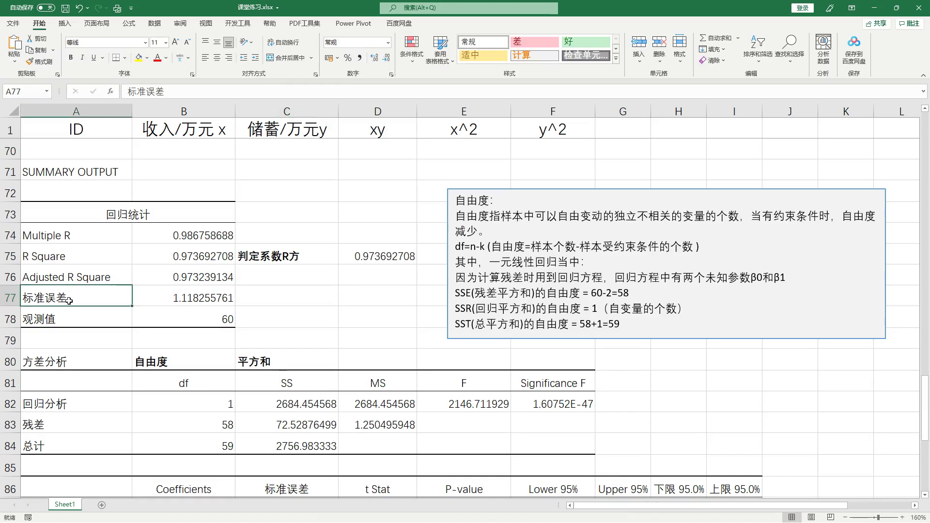
{"action": "left_click_drag", "start_coordinate": [70, 301], "coordinate": [207, 298]}
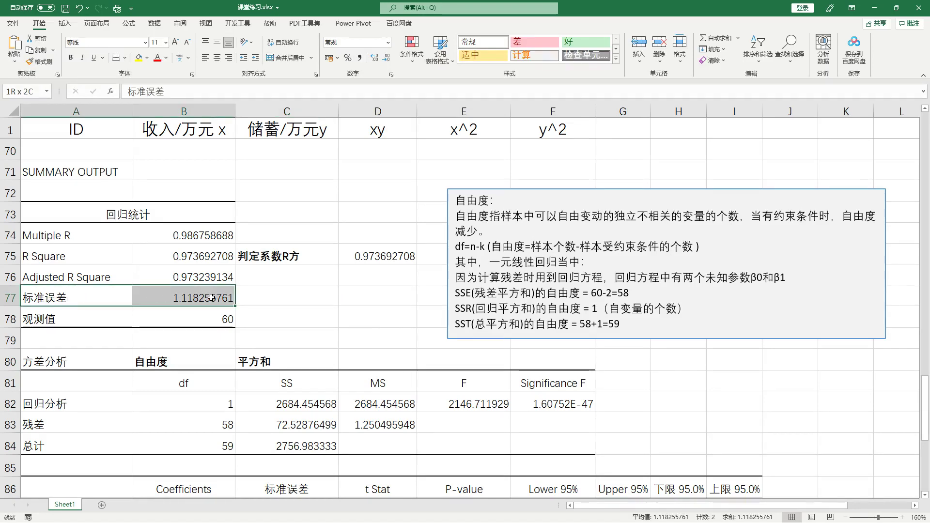
- Compute the standard error in C77 with =SQRT(C83/B83) and compare it with the 标准误差 value in B77
{"action": "left_click", "coordinate": [247, 297]}
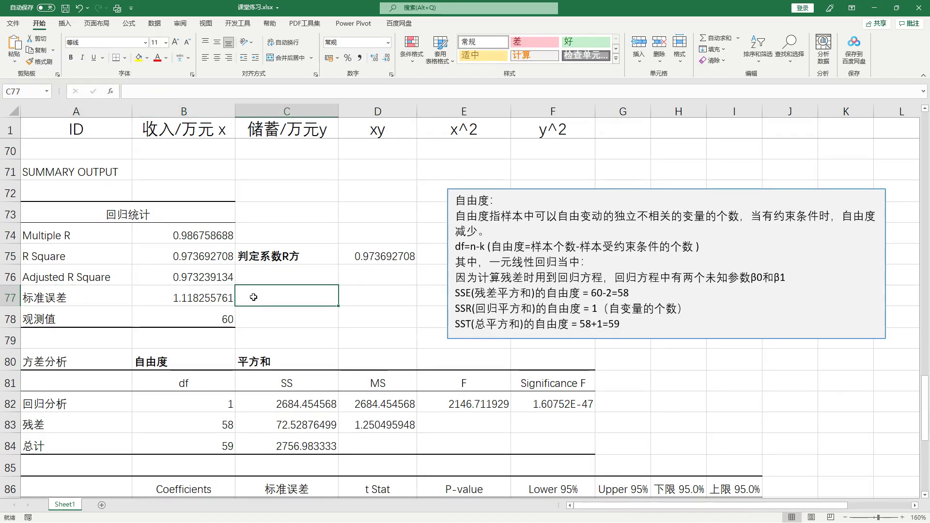
{"action": "type", "text": "="}
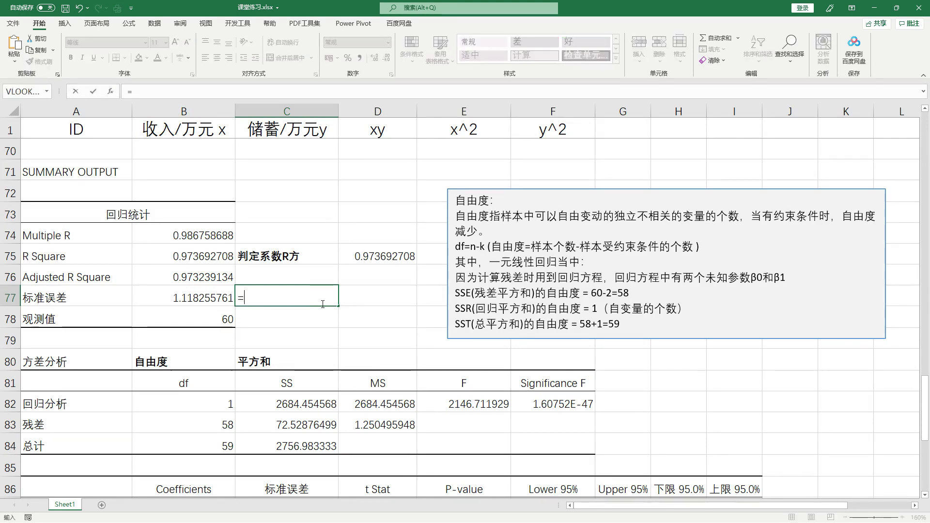
{"action": "type", "text": "sq"}
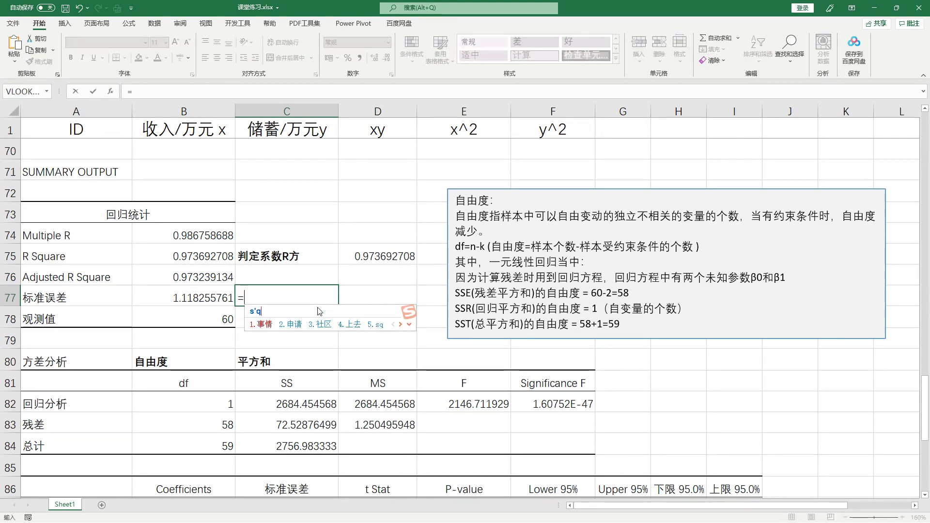
{"action": "type", "text": "rt"}
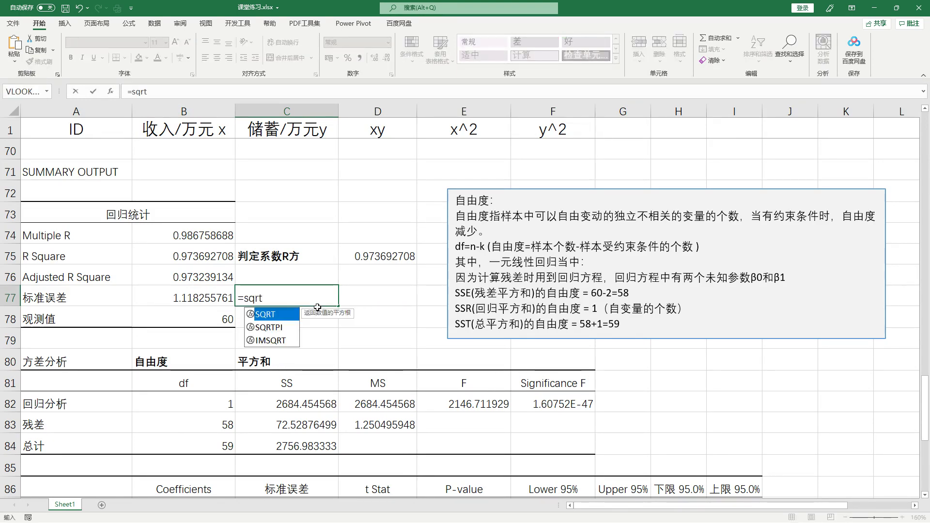
{"action": "key", "text": "Tab"}
{"action": "left_click", "coordinate": [315, 428]}
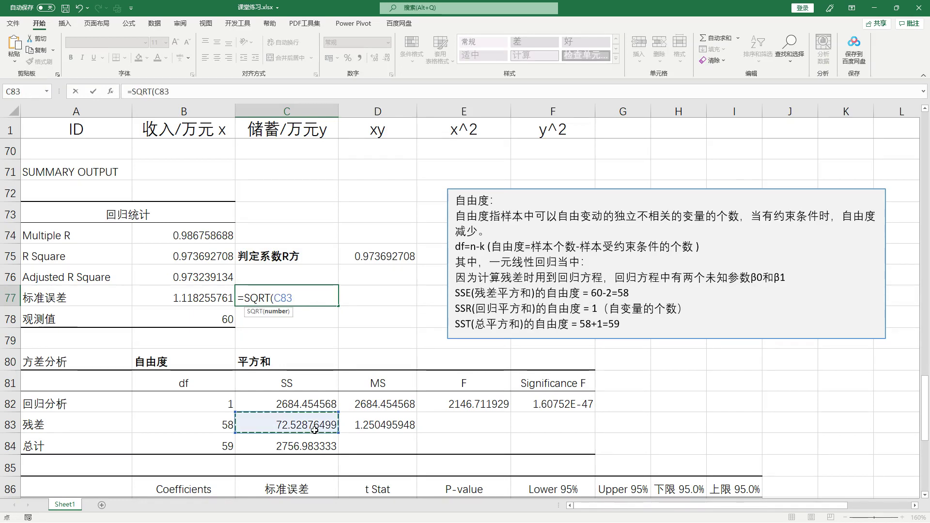
{"action": "type", "text": "/"}
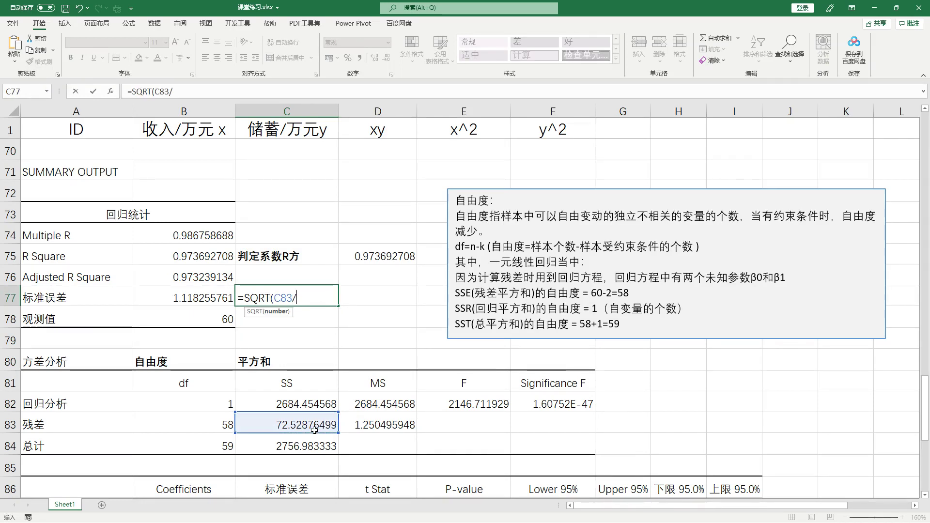
{"action": "left_click", "coordinate": [178, 420]}
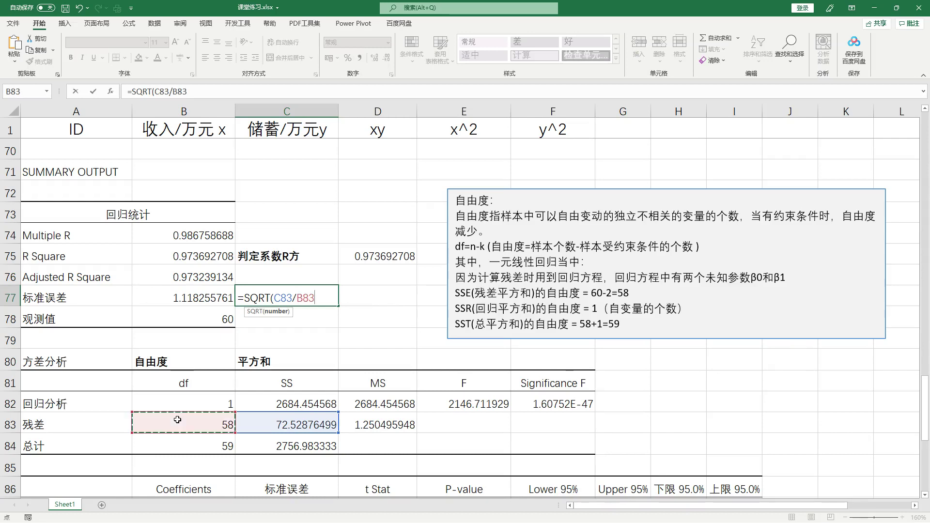
{"action": "key", "text": "Return"}
{"action": "left_click_drag", "start_coordinate": [307, 297], "coordinate": [80, 300]}
{"action": "left_click", "coordinate": [160, 298]}
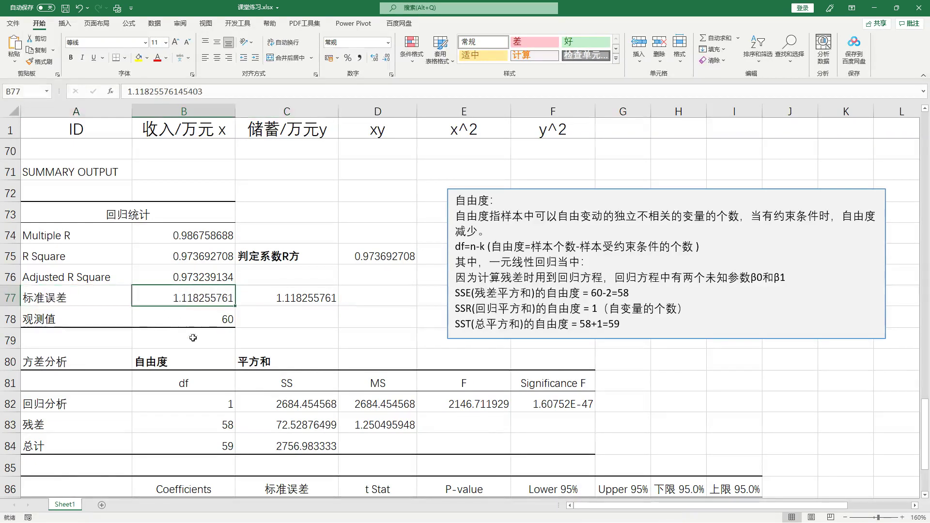
- Append 估计 to the end of point (2) in the 简要说明 note, directly after 非常高。
{"action": "scroll", "coordinate": [166, 359], "scroll_direction": "down", "scroll_amount": 6}
{"action": "left_click", "coordinate": [183, 316]}
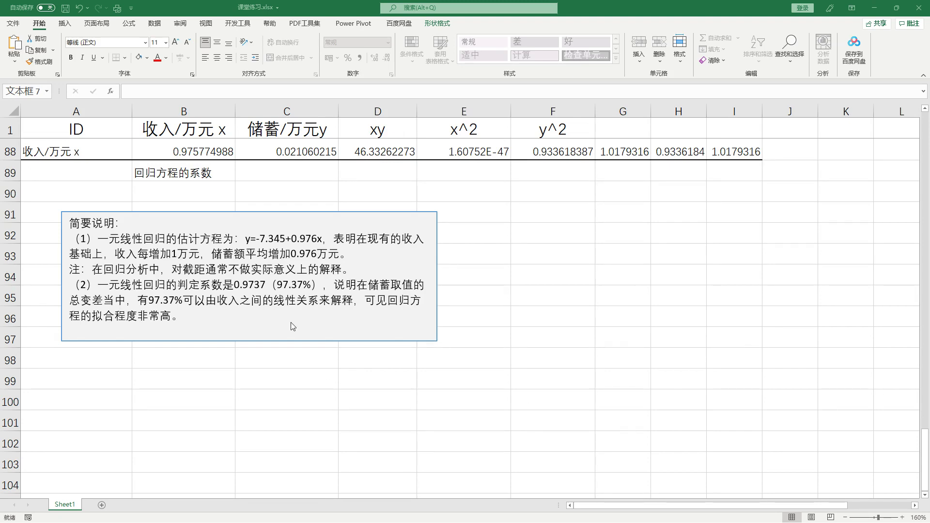
{"action": "scroll", "coordinate": [218, 420], "scroll_direction": "down", "scroll_amount": 1}
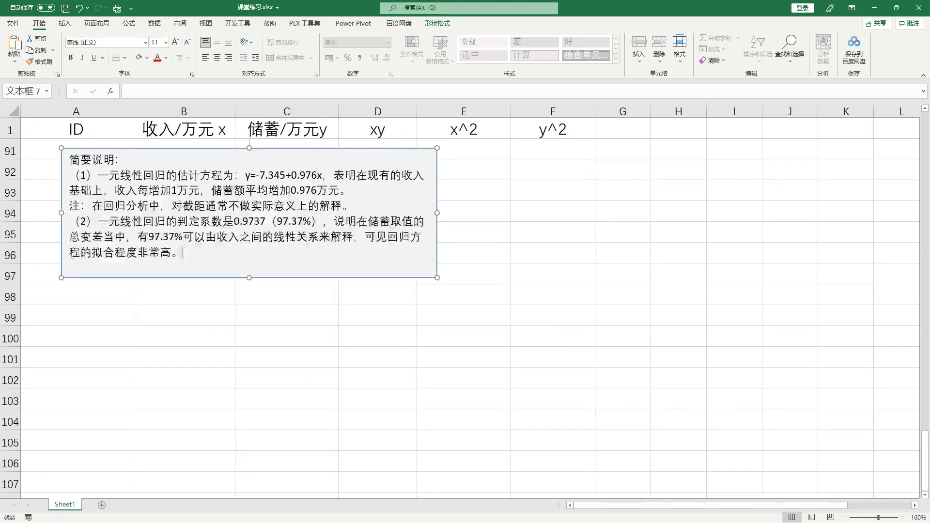
{"action": "scroll", "coordinate": [217, 421], "scroll_direction": "up", "scroll_amount": 3}
{"action": "scroll", "coordinate": [218, 421], "scroll_direction": "down", "scroll_amount": 3}
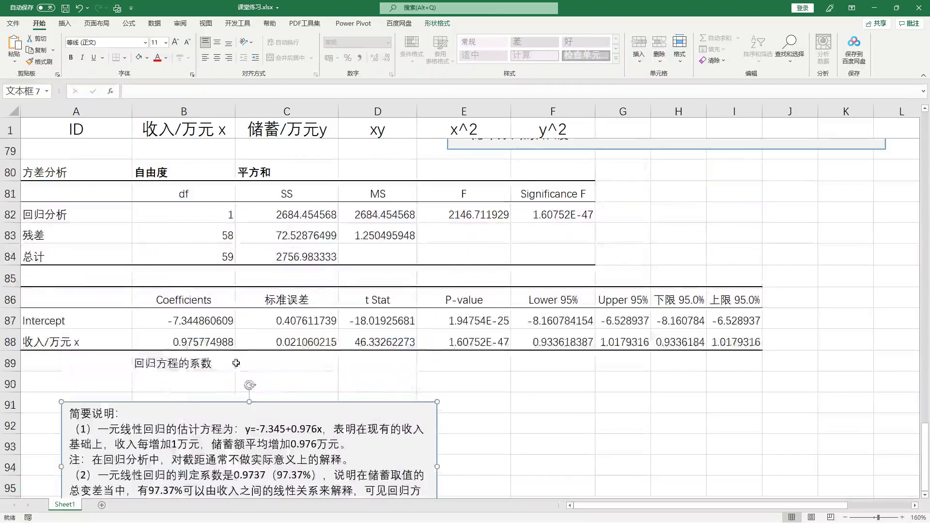
{"action": "scroll", "coordinate": [253, 348], "scroll_direction": "up", "scroll_amount": 2}
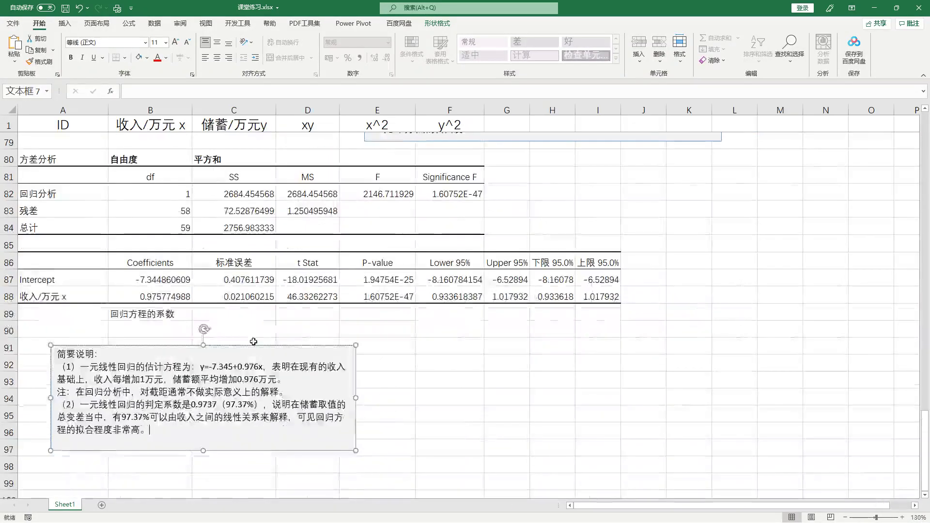
{"action": "scroll", "coordinate": [215, 475], "scroll_direction": "up", "scroll_amount": 2}
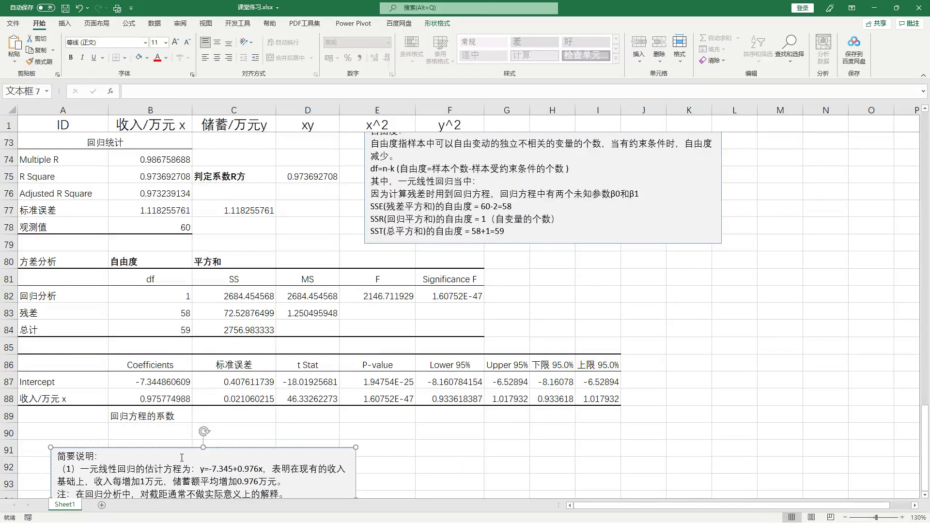
{"action": "scroll", "coordinate": [194, 438], "scroll_direction": "down", "scroll_amount": 2}
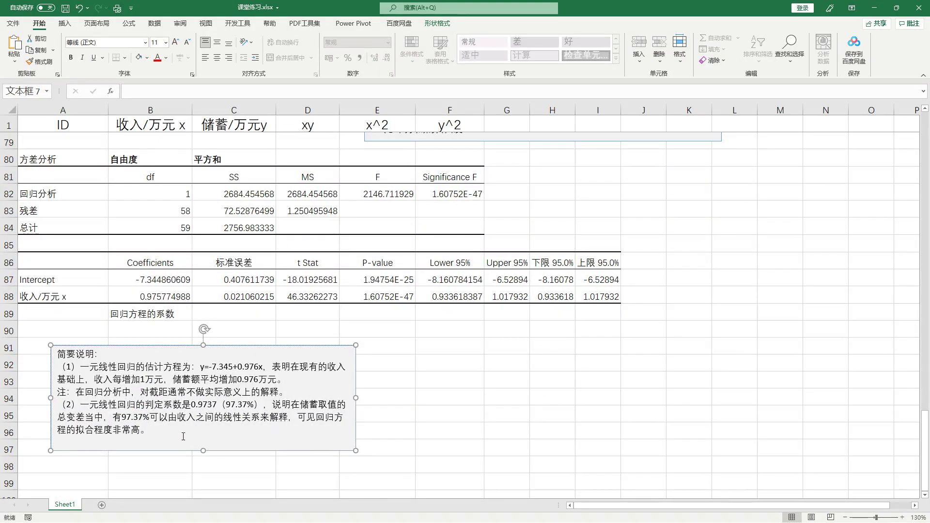
{"action": "key", "text": "Return"}
{"action": "type", "text": "gu"}
{"action": "key", "text": "BackSpace"}
{"action": "key", "text": "BackSpace"}
{"action": "key", "text": "BackSpace"}
{"action": "type", "text": "估计"}
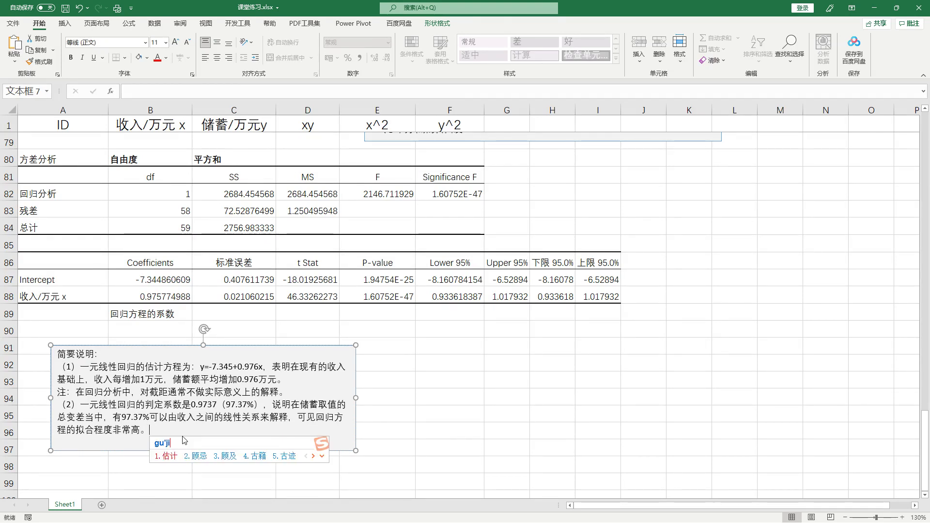
{"action": "type", "text": "vbiaozhun"}
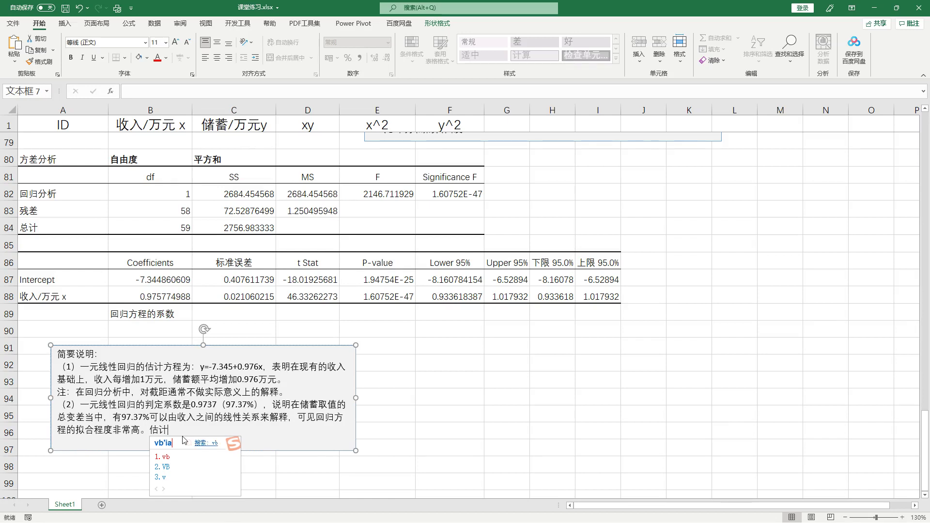
{"action": "key", "text": "BackSpace"}
{"action": "key", "text": "BackSpace"}
{"action": "key", "text": "BackSpace"}
{"action": "key", "text": "BackSpace"}
{"action": "key", "text": "BackSpace"}
{"action": "key", "text": "BackSpace"}
{"action": "key", "text": "BackSpace"}
{"action": "key", "text": "BackSpace"}
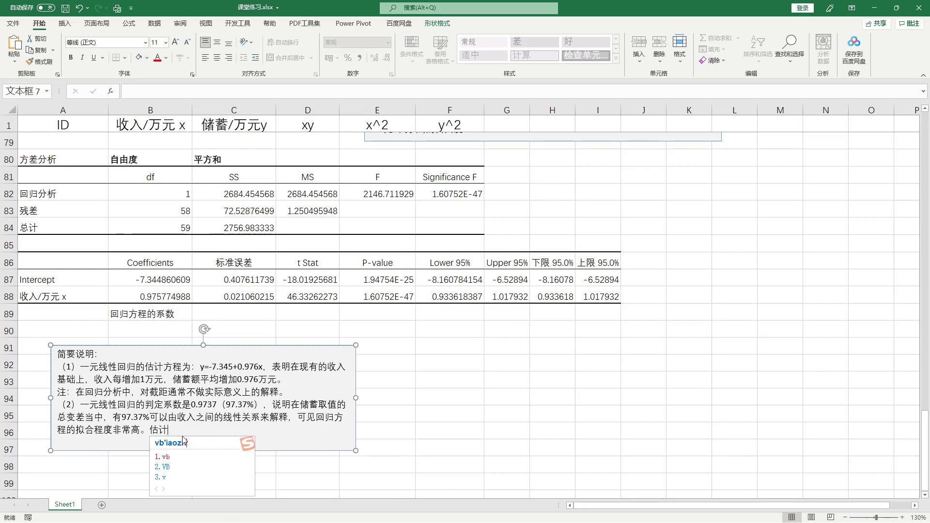
{"action": "key", "text": "BackSpace"}
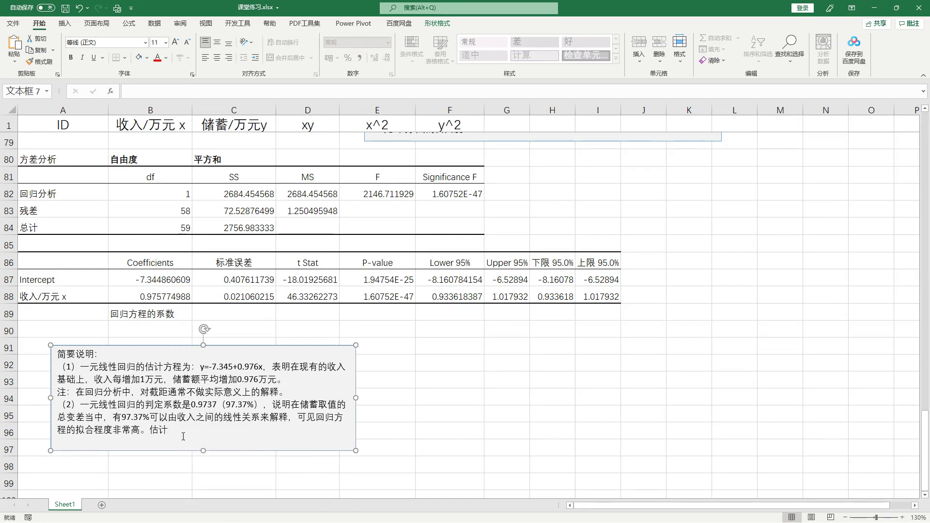
- Continue the note text after 估计 with 标准误差是1.118
{"action": "type", "text": "biaozhun"}
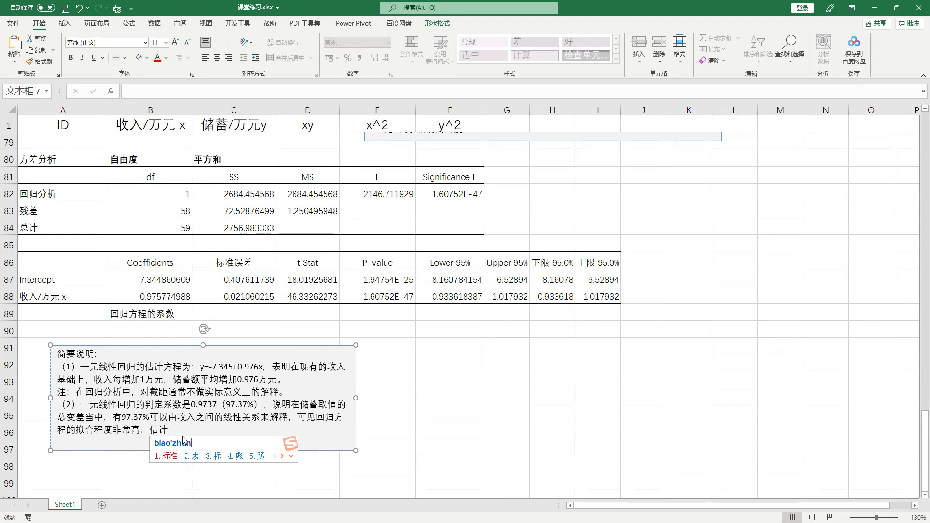
{"action": "key", "text": "space"}
{"action": "type", "text": "wucha"}
{"action": "key", "text": "space"}
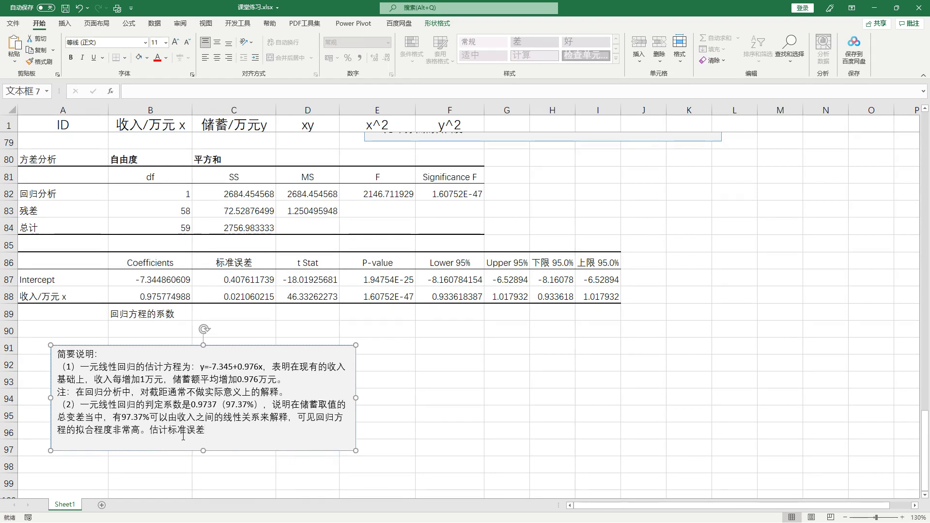
{"action": "type", "text": "shi"}
{"action": "key", "text": "space"}
{"action": "type", "text": "1.118"}
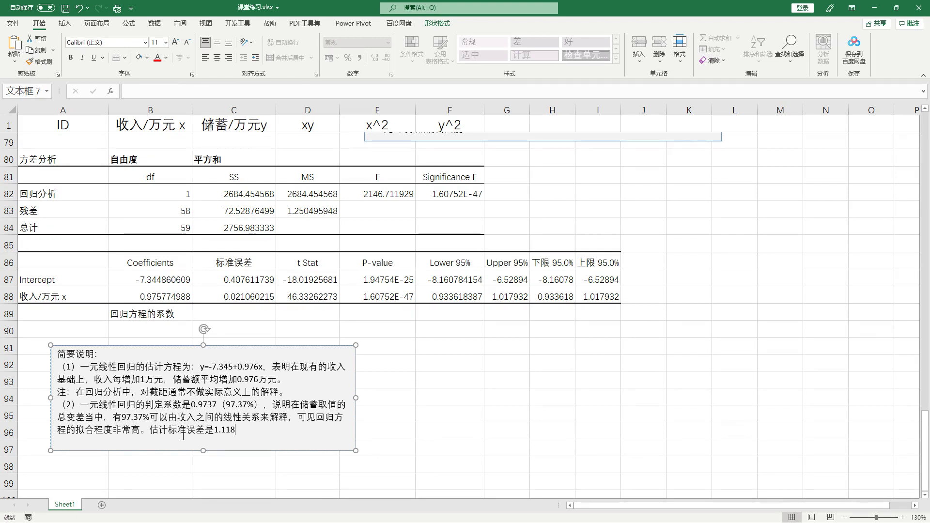
- Extend the standard error sentence in the note with ，表明根据收入预测储蓄额的时候
{"action": "type", "text": "，biaom"}
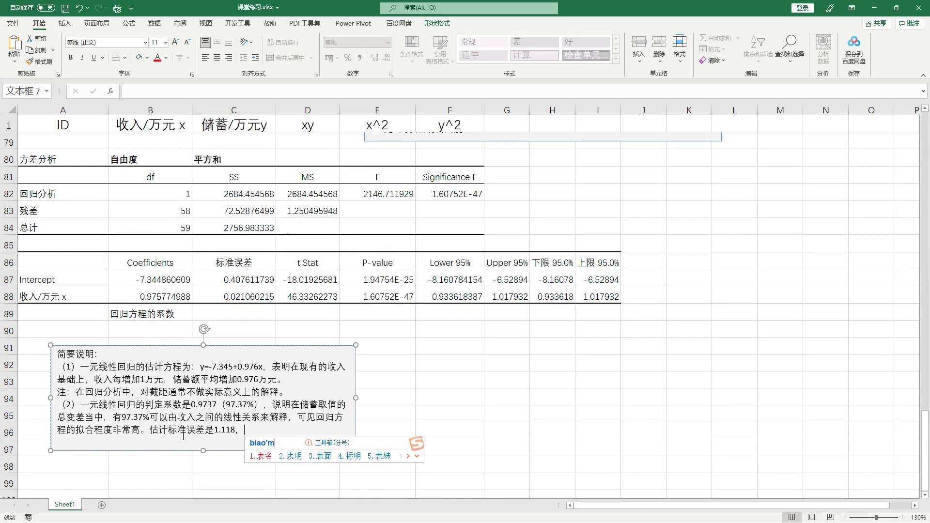
{"action": "type", "text": "2"}
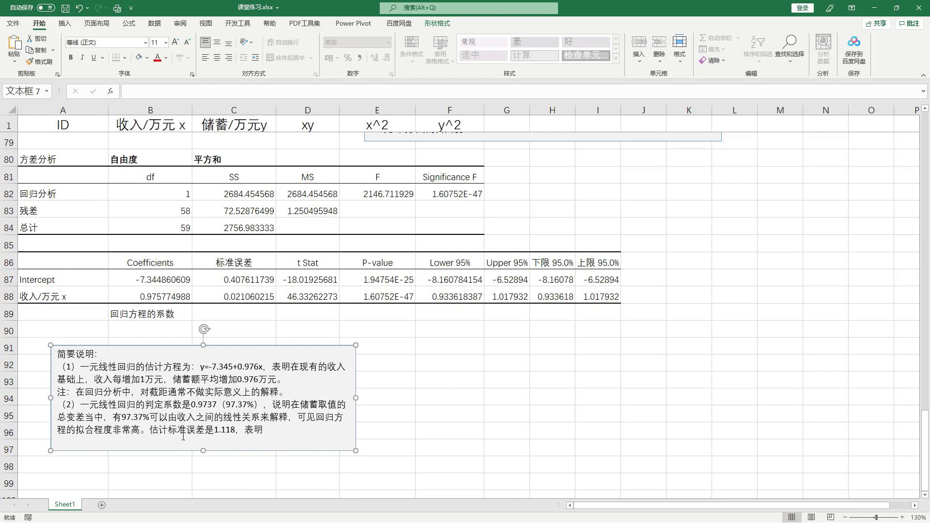
{"action": "type", "text": "genju"}
{"action": "key", "text": "space"}
{"action": "type", "text": "shouru"}
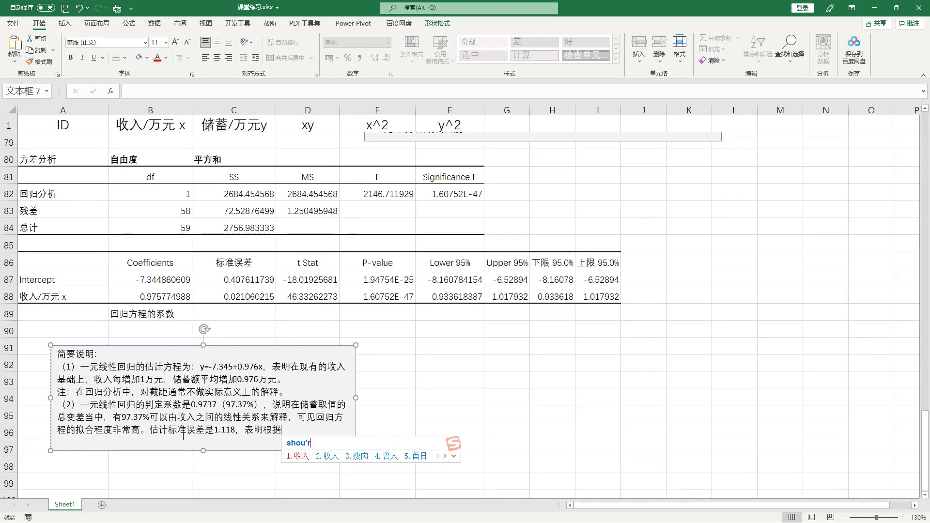
{"action": "key", "text": "space"}
{"action": "type", "text": "yec"}
{"action": "key", "text": "BackSpace"}
{"action": "key", "text": "BackSpace"}
{"action": "type", "text": "uce"}
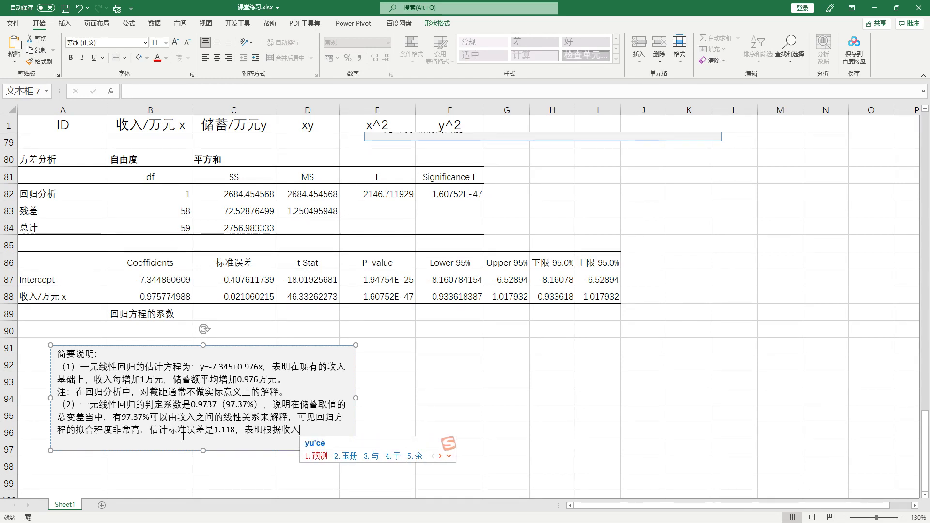
{"action": "key", "text": "space"}
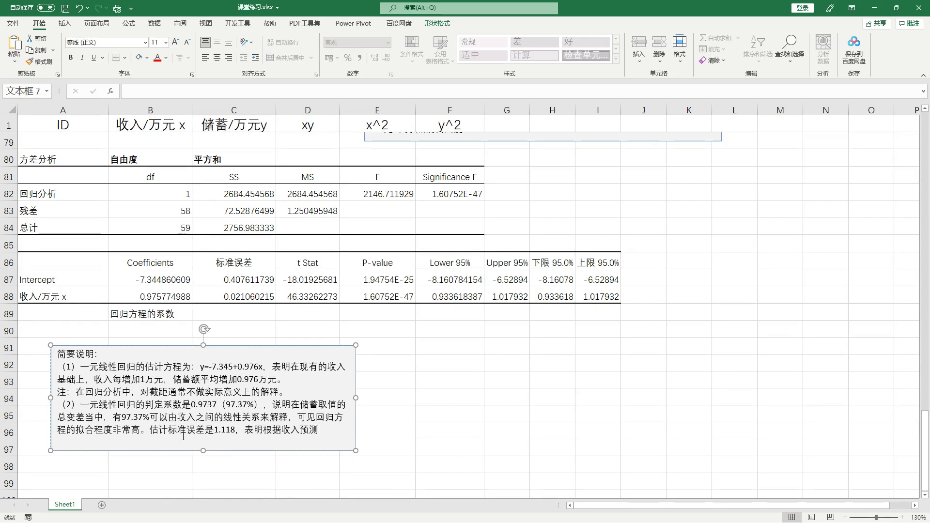
{"action": "type", "text": "chuxue"}
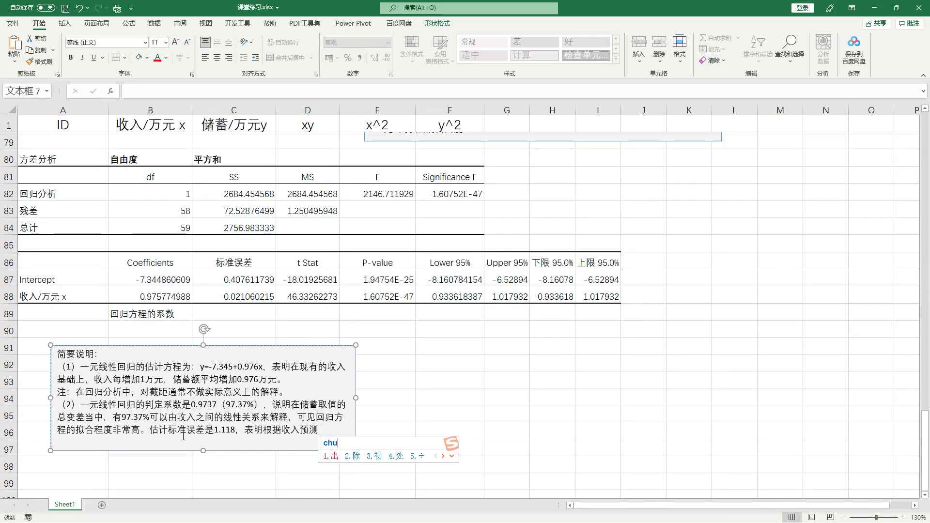
{"action": "type", "text": "的shih"}
{"action": "key", "text": "space"}
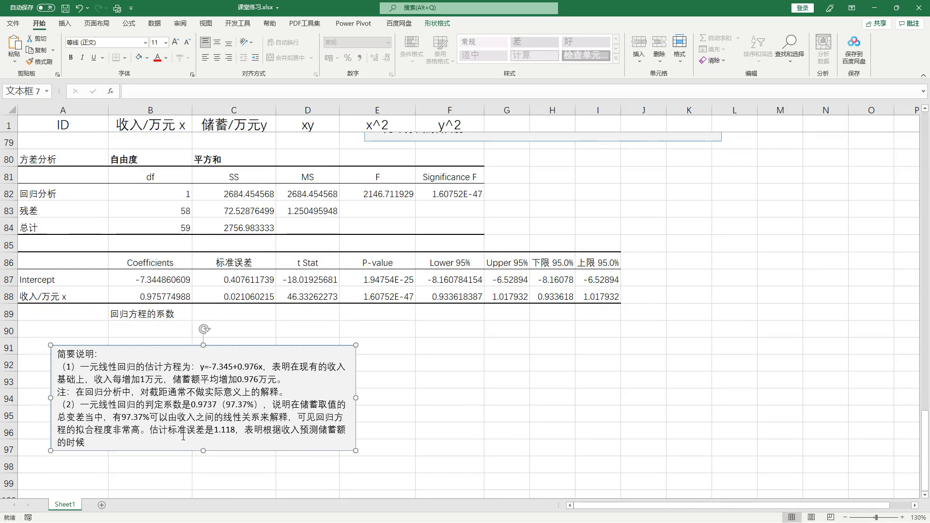
- Finish the standard error sentence in the note with ，平均的预测误差为1.118万元。
{"action": "type", "text": ",ping"}
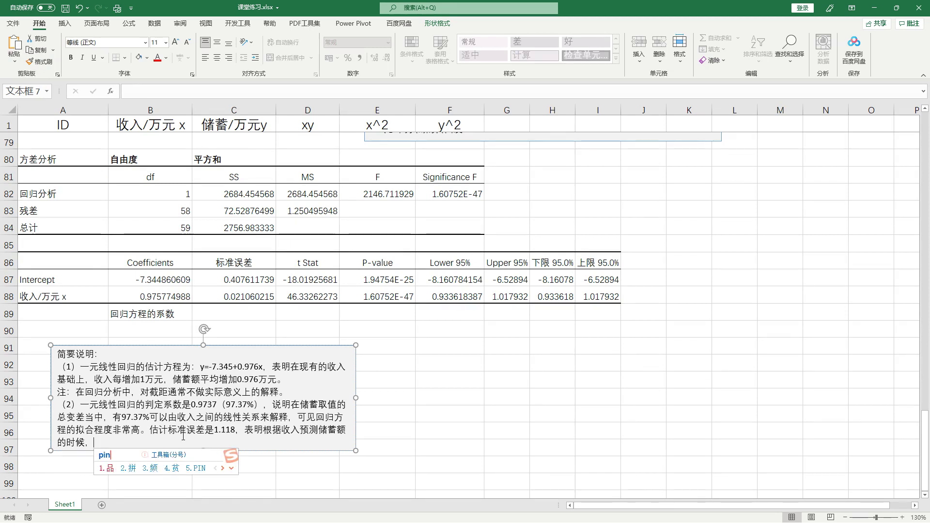
{"action": "type", "text": "jun"}
{"action": "key", "text": "space"}
{"action": "type", "text": "de"}
{"action": "key", "text": "space"}
{"action": "type", "text": "yuce"}
{"action": "key", "text": "space"}
{"action": "type", "text": "wucha"}
{"action": "key", "text": "space"}
{"action": "type", "text": "we"}
{"action": "key", "text": "space"}
{"action": "type", "text": "1"}
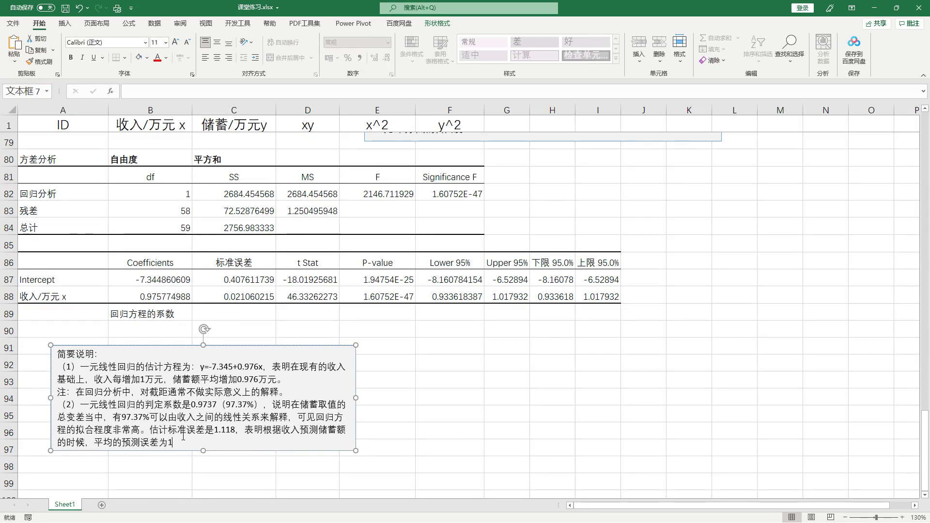
{"action": "type", "text": ".118wanyuan"}
{"action": "key", "text": "space"}
{"action": "type", "text": "。"}
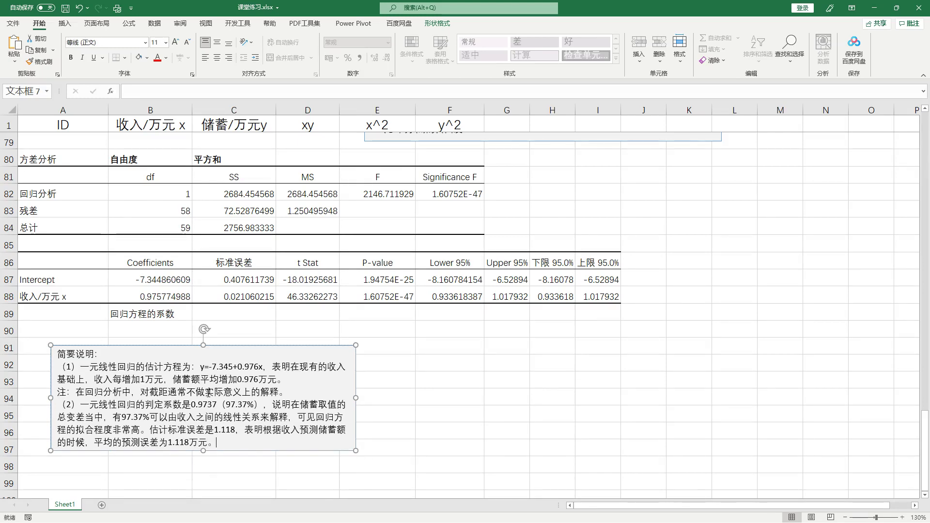
- Review the estimated regression equation and the average prediction error in the 简要说明 note, and leave its text editing
{"action": "left_click_drag", "start_coordinate": [200, 366], "coordinate": [263, 367]}
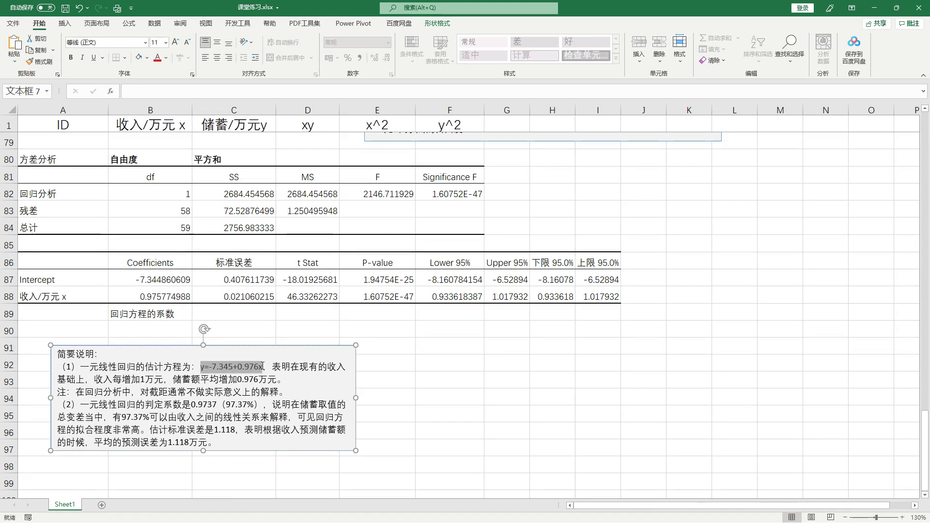
{"action": "left_click", "coordinate": [263, 367]}
{"action": "left_click_drag", "start_coordinate": [263, 367], "coordinate": [201, 370]}
{"action": "left_click", "coordinate": [181, 435]}
{"action": "left_click_drag", "start_coordinate": [166, 442], "coordinate": [217, 443]}
{"action": "left_click", "coordinate": [237, 445]}
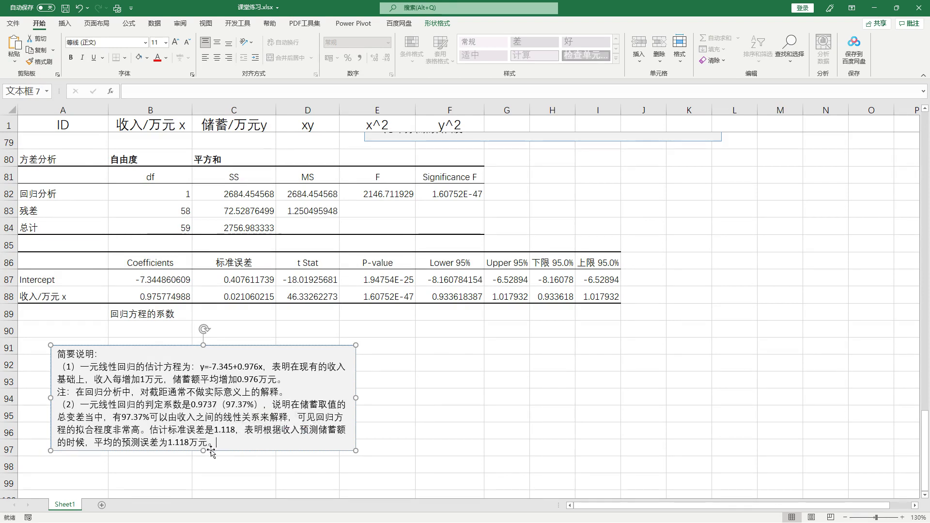
{"action": "key", "text": "Escape"}
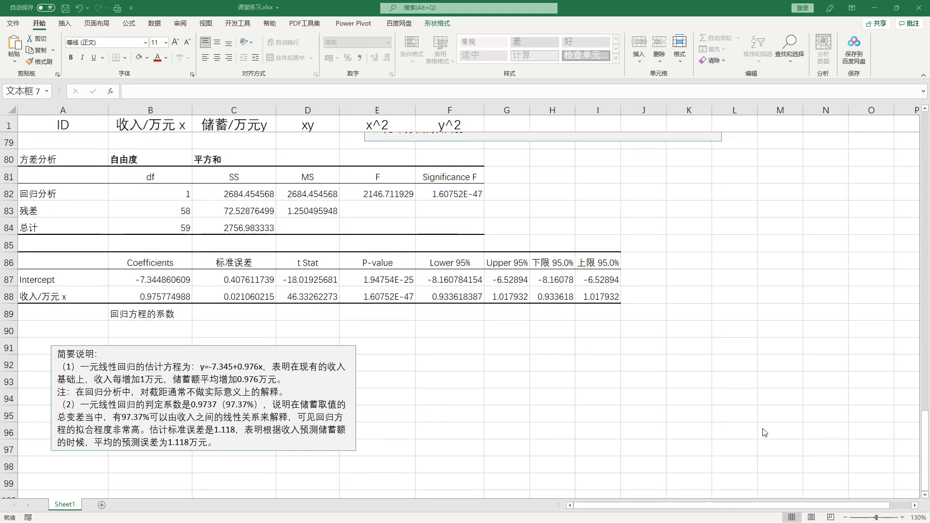
{"action": "scroll", "coordinate": [339, 215], "scroll_direction": "up", "scroll_amount": 2}
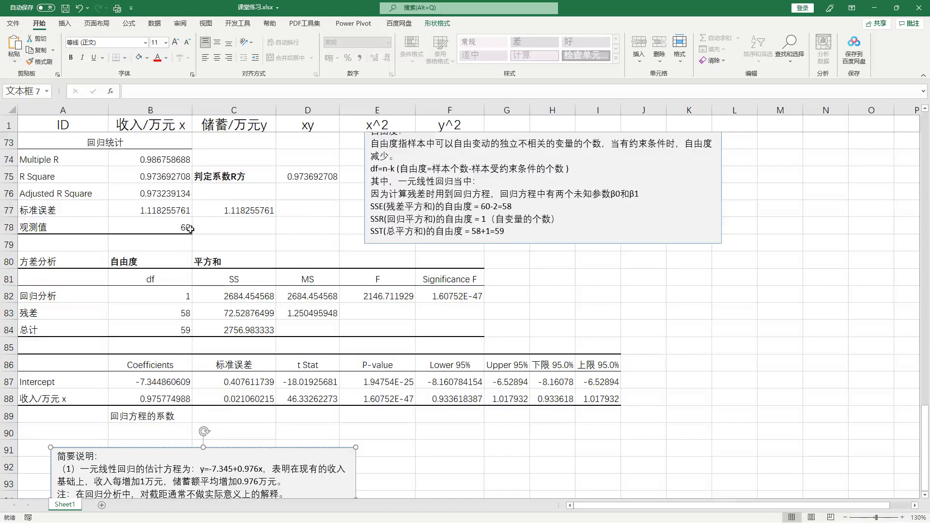
- Examine the 标准误差, R Square and Multiple R rows of the 回归统计 table
{"action": "left_click", "coordinate": [215, 220]}
{"action": "left_click", "coordinate": [250, 212]}
{"action": "left_click", "coordinate": [51, 209]}
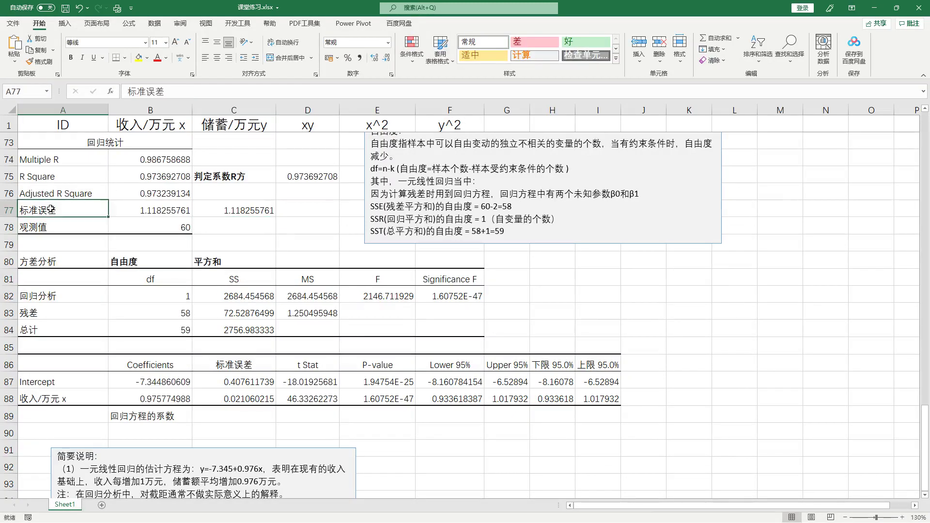
{"action": "left_click_drag", "start_coordinate": [51, 209], "coordinate": [226, 209]}
{"action": "left_click_drag", "start_coordinate": [59, 173], "coordinate": [236, 176]}
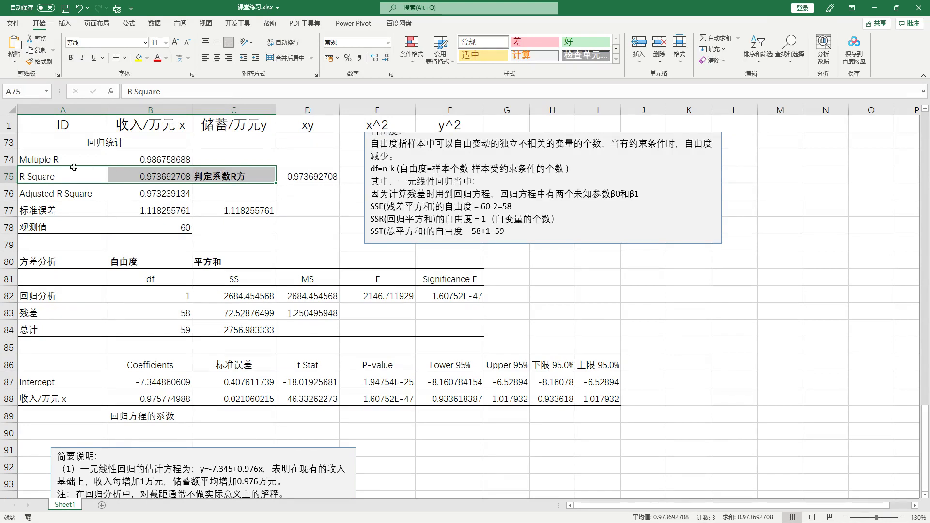
{"action": "left_click_drag", "start_coordinate": [59, 158], "coordinate": [206, 158]}
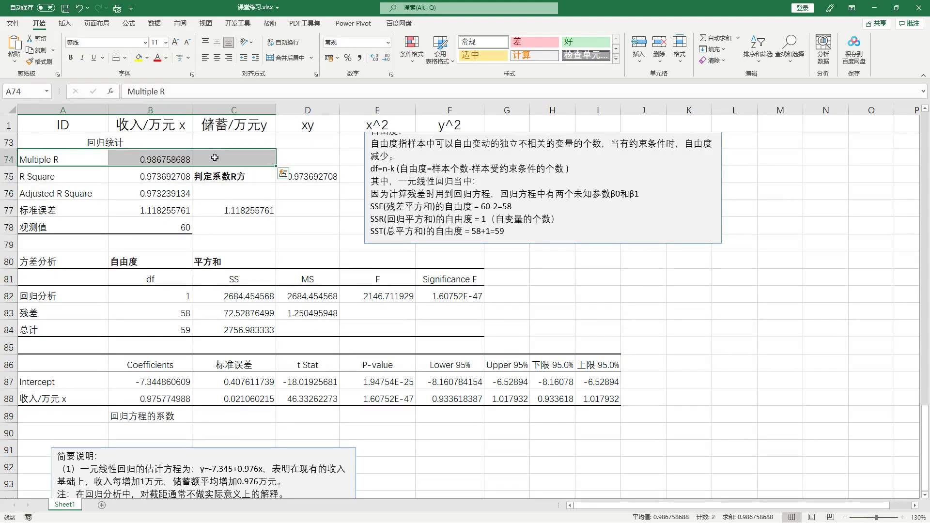
- Label the Multiple R row 相关系数r in C74 and make the label bold
{"action": "left_click", "coordinate": [222, 156]}
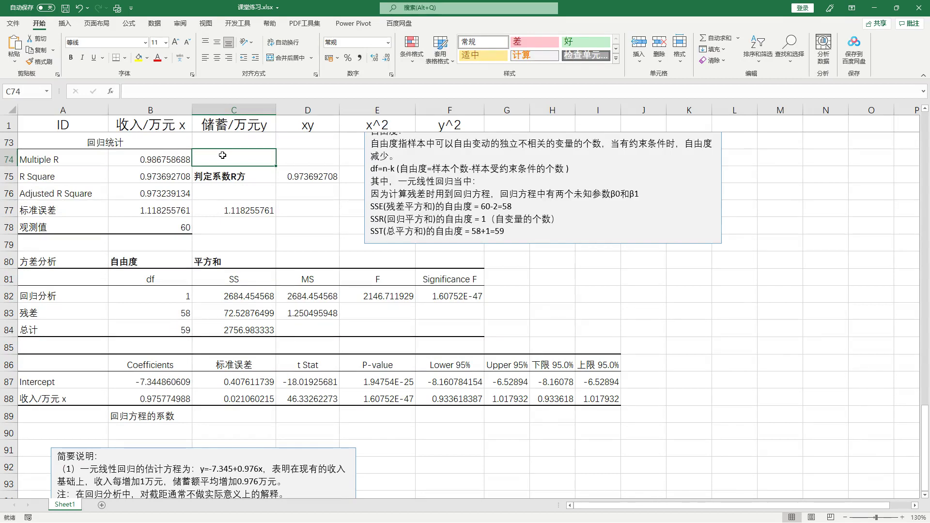
{"action": "type", "text": "xiang"}
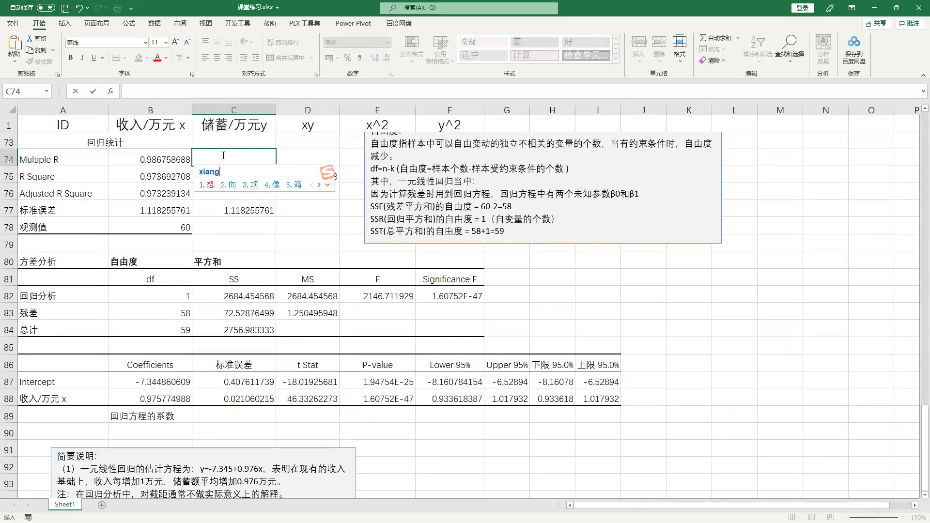
{"action": "type", "text": "guan"}
{"action": "key", "text": "space"}
{"action": "type", "text": "xis"}
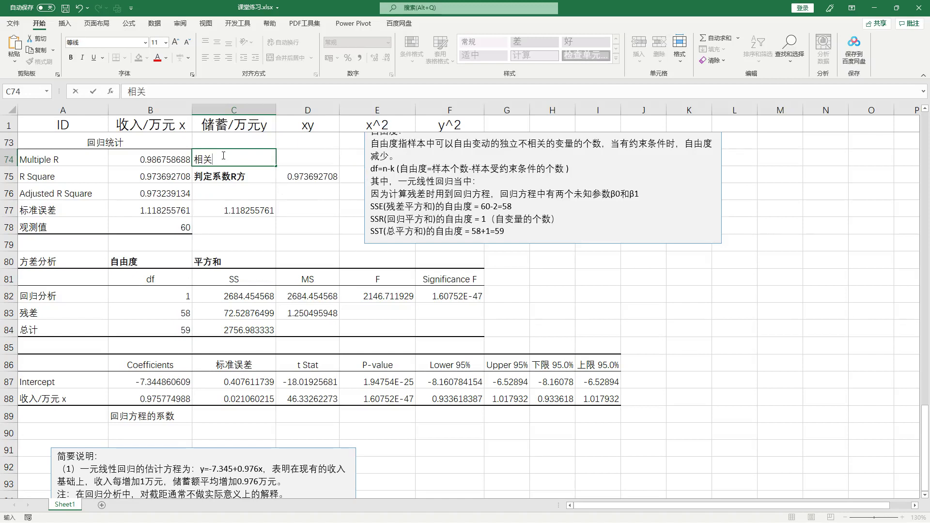
{"action": "key", "text": "space"}
{"action": "key", "text": "ctrl+Return"}
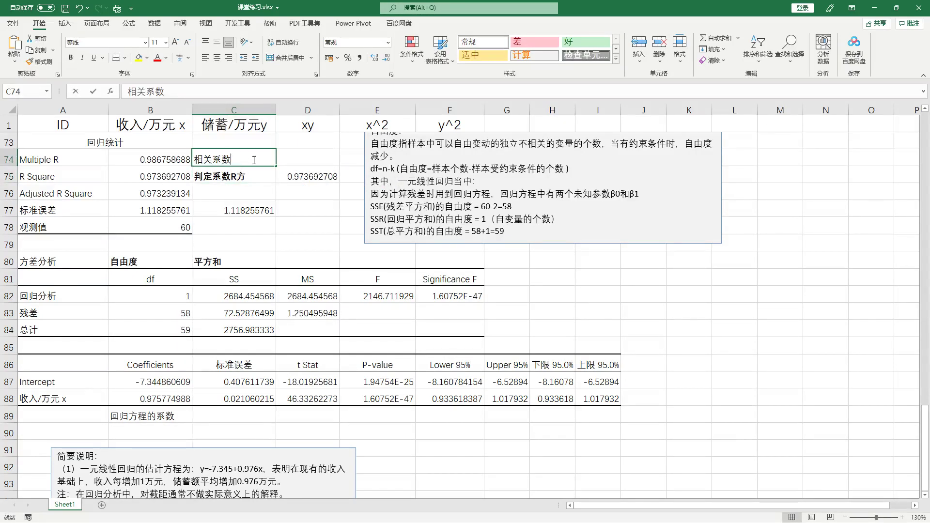
{"action": "double_click", "coordinate": [263, 163]}
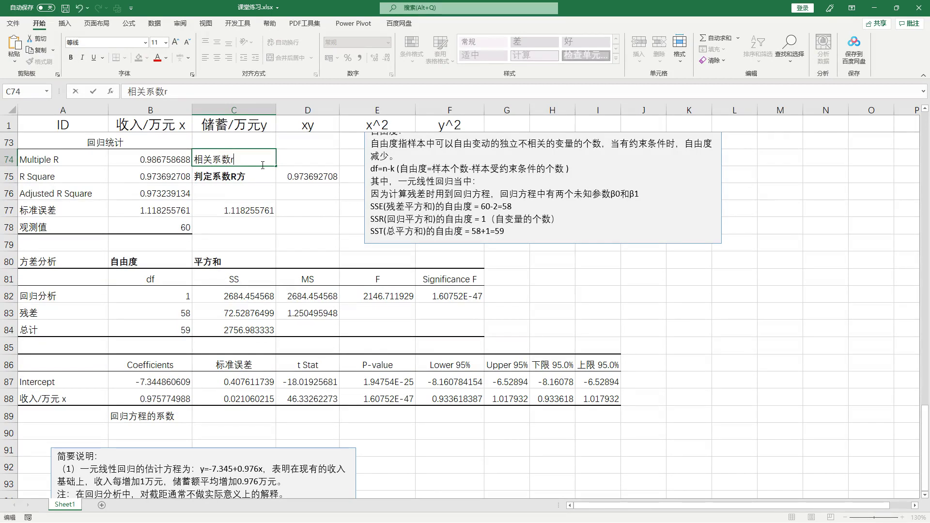
{"action": "key", "text": "ctrl+Return"}
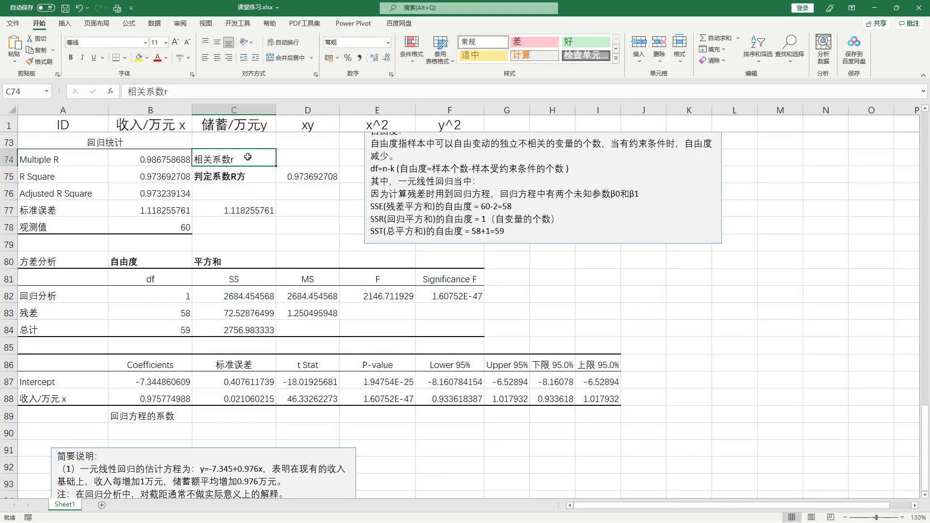
{"action": "key", "text": "ctrl+b"}
{"action": "key", "text": "Down"}
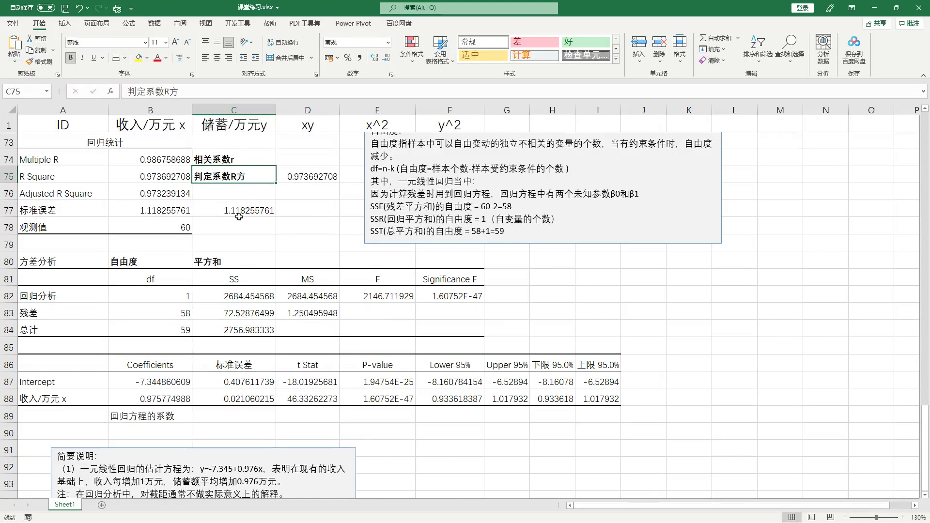
- Review the Adjusted R Square and 观测值 rows, and enter the label 观察值的个数 in C78
{"action": "left_click_drag", "start_coordinate": [87, 199], "coordinate": [218, 191]}
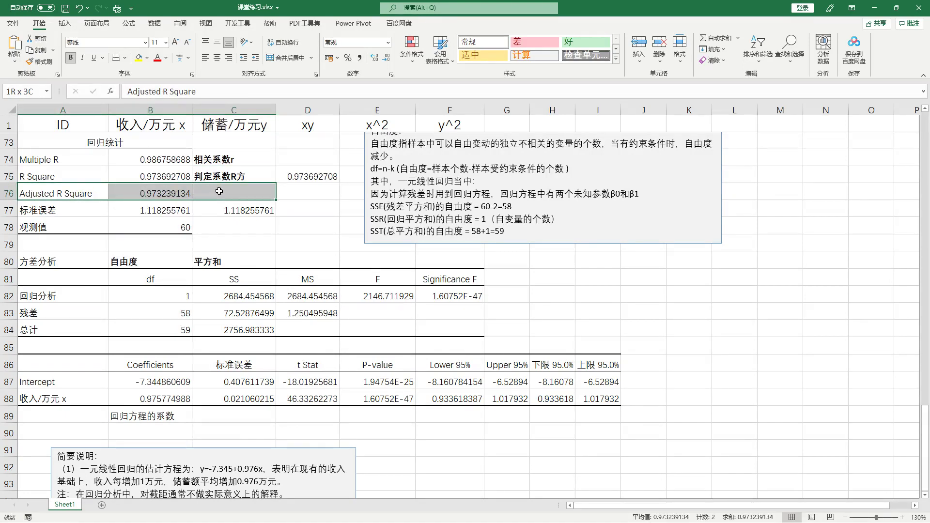
{"action": "left_click_drag", "start_coordinate": [219, 192], "coordinate": [219, 192]}
{"action": "left_click", "coordinate": [106, 229]}
{"action": "left_click", "coordinate": [166, 234]}
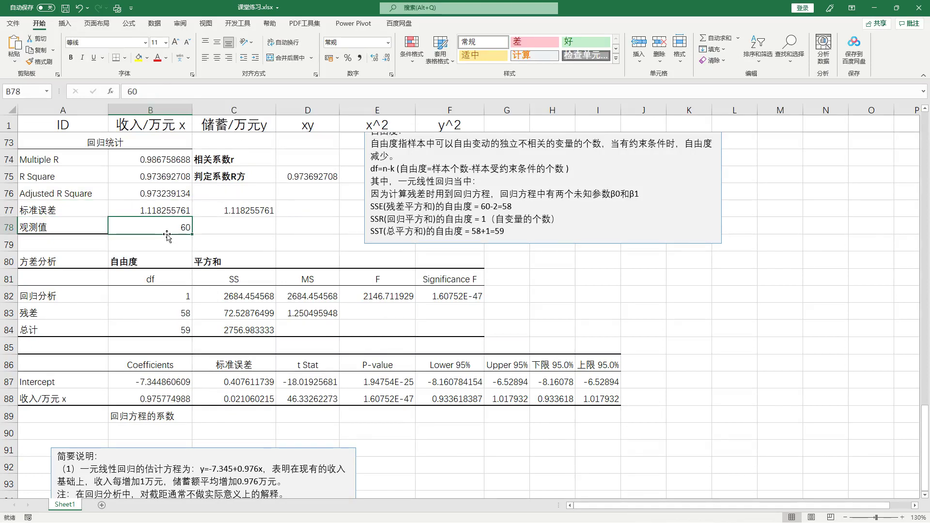
{"action": "left_click_drag", "start_coordinate": [127, 232], "coordinate": [191, 225]}
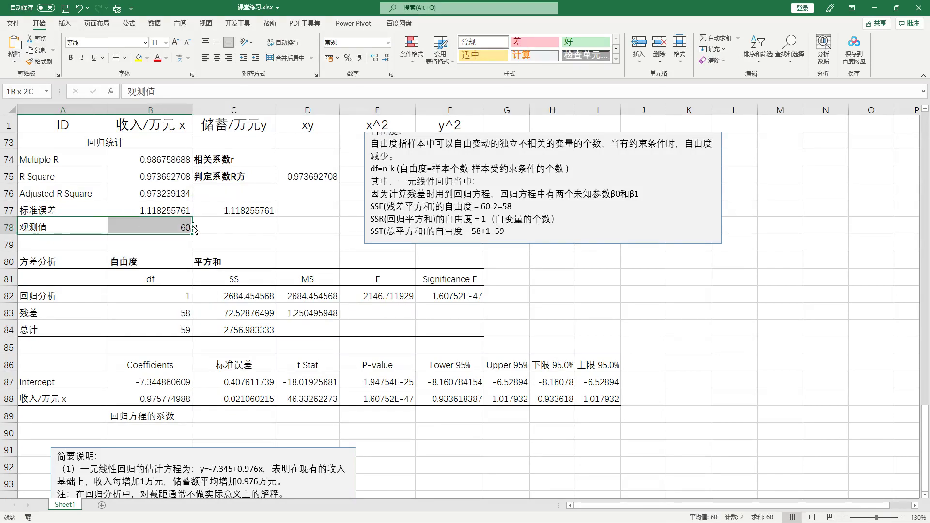
{"action": "left_click", "coordinate": [222, 231]}
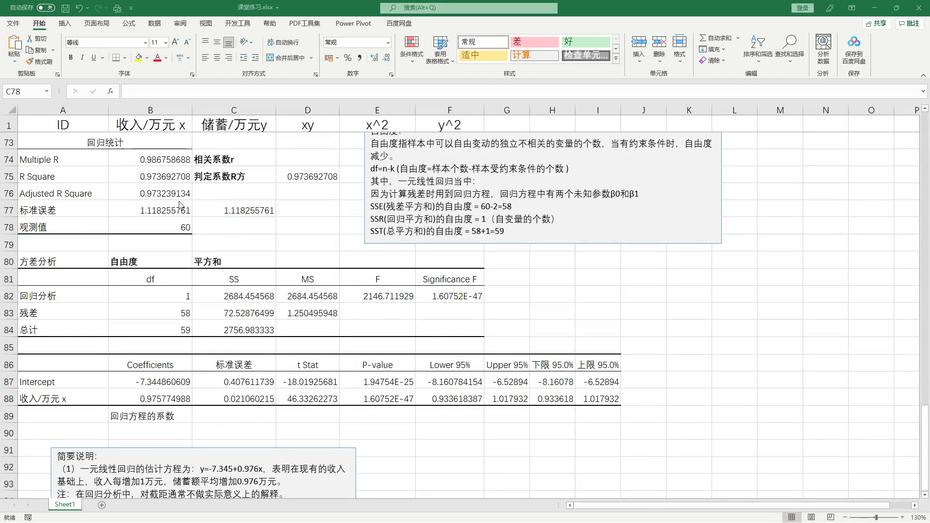
{"action": "left_click", "coordinate": [238, 225]}
{"action": "type", "text": "guan"}
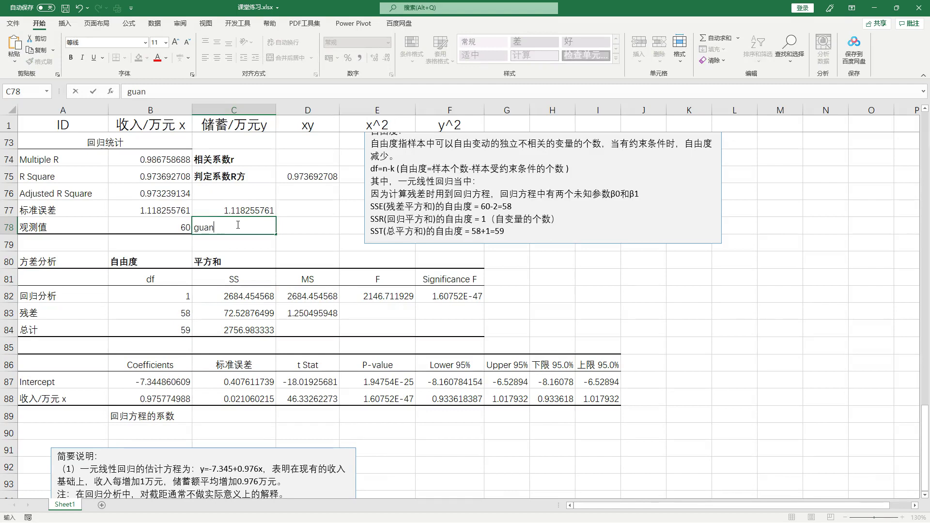
{"action": "key", "text": "BackSpace"}
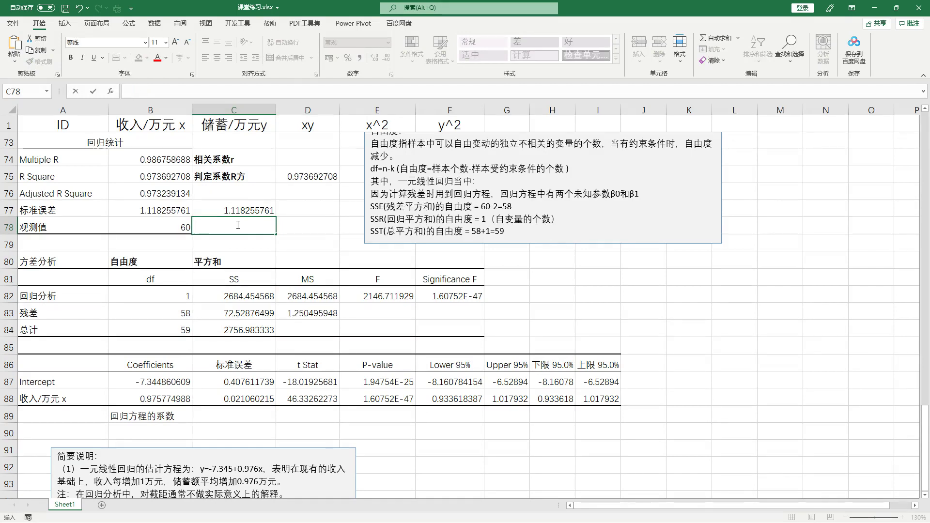
{"action": "type", "text": "guanchazhi de geshu"}
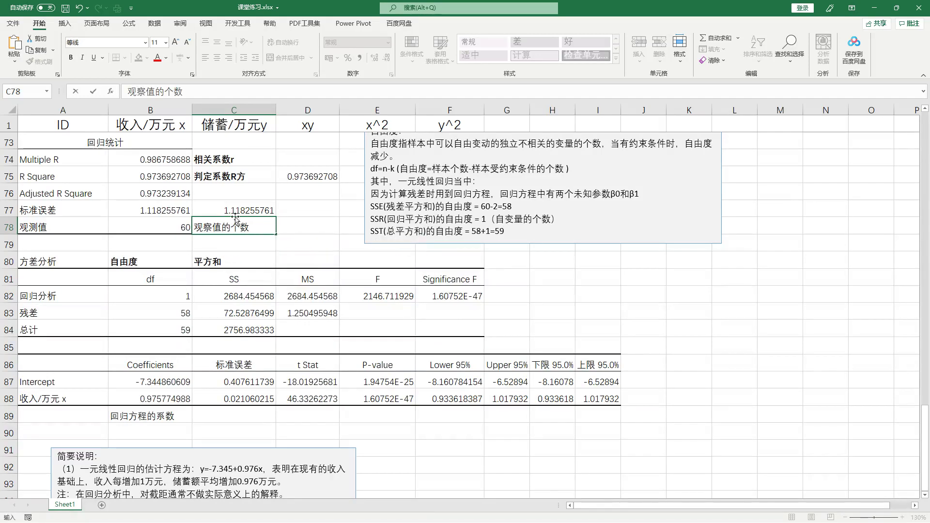
{"action": "key", "text": "Return"}
- Clear the check calculations in C77 and D75, and bold the 观察值的个数 label in C78
{"action": "left_click", "coordinate": [253, 230]}
{"action": "left_click", "coordinate": [258, 208]}
{"action": "key", "text": "Delete"}
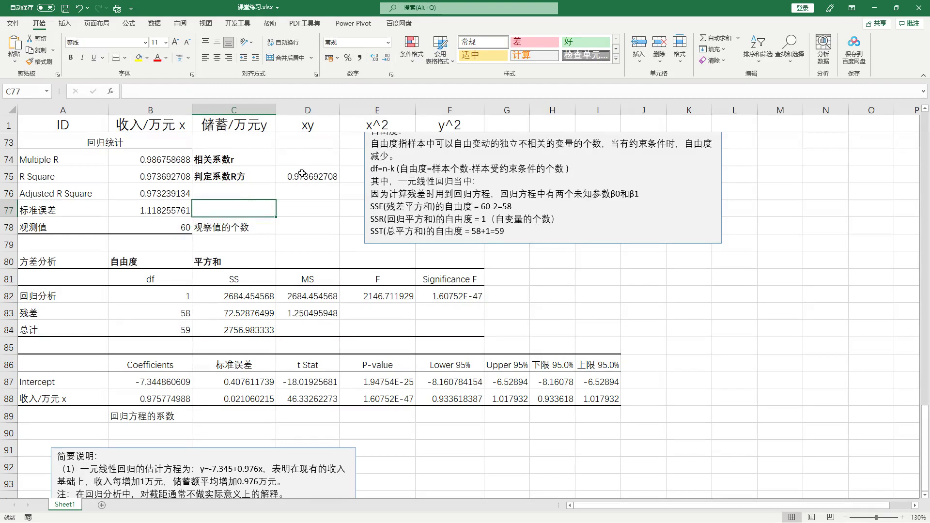
{"action": "left_click", "coordinate": [302, 173]}
{"action": "key", "text": "Delete"}
{"action": "left_click", "coordinate": [231, 227]}
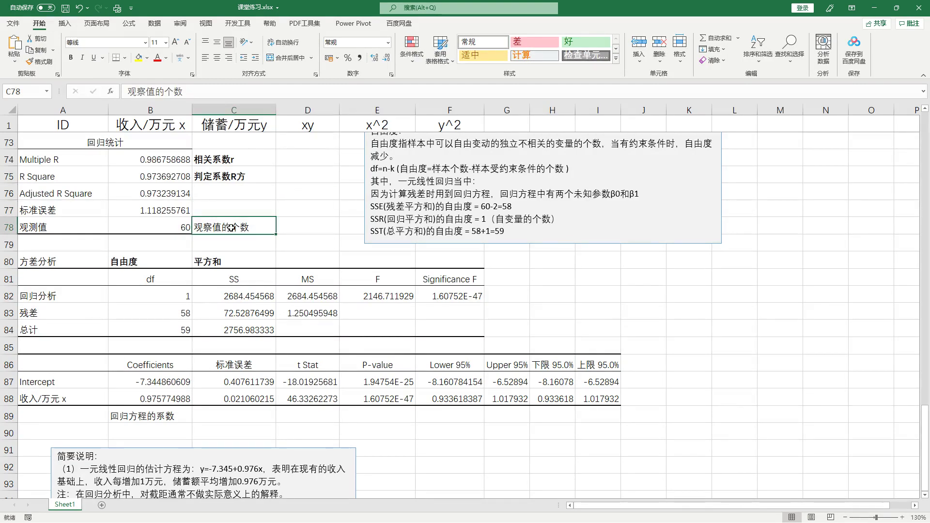
{"action": "key", "text": "ctrl+b"}
- Label the 标准误差 row 估计的标准误差 in C77 and make the label bold
{"action": "left_click", "coordinate": [241, 209]}
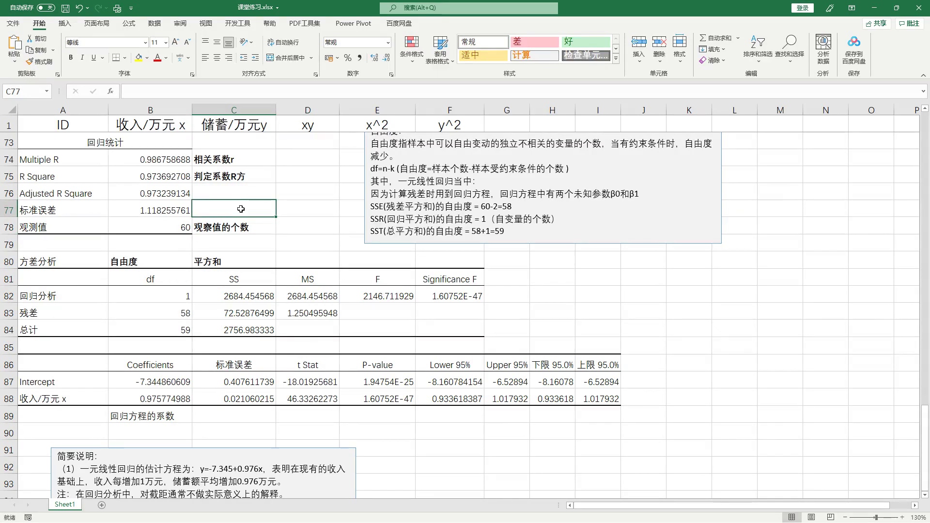
{"action": "type", "text": "估计的bianz"}
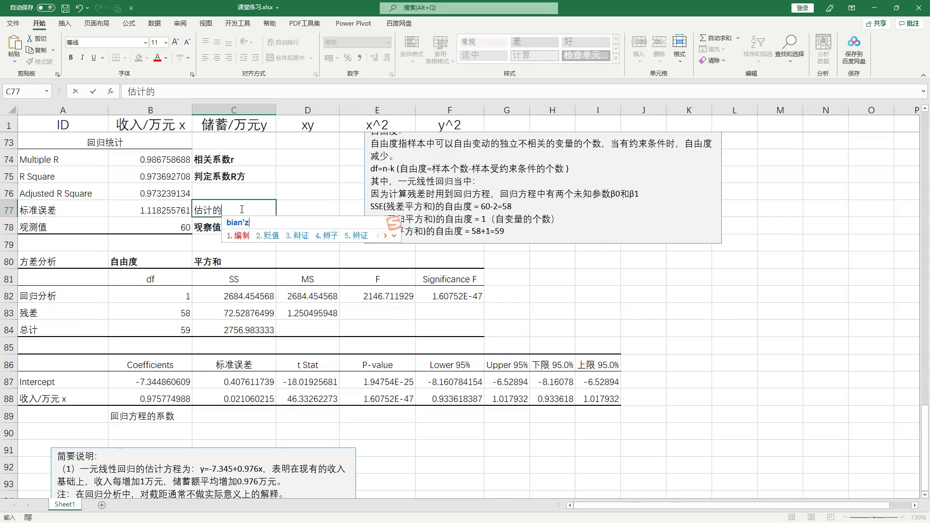
{"action": "type", "text": "hun"}
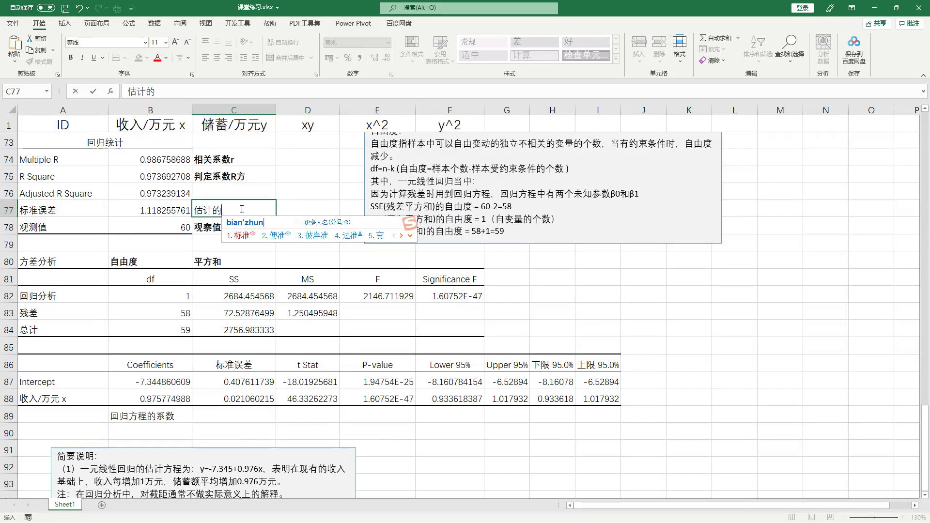
{"action": "key", "text": "space"}
{"action": "type", "text": "wucha"}
{"action": "key", "text": "space"}
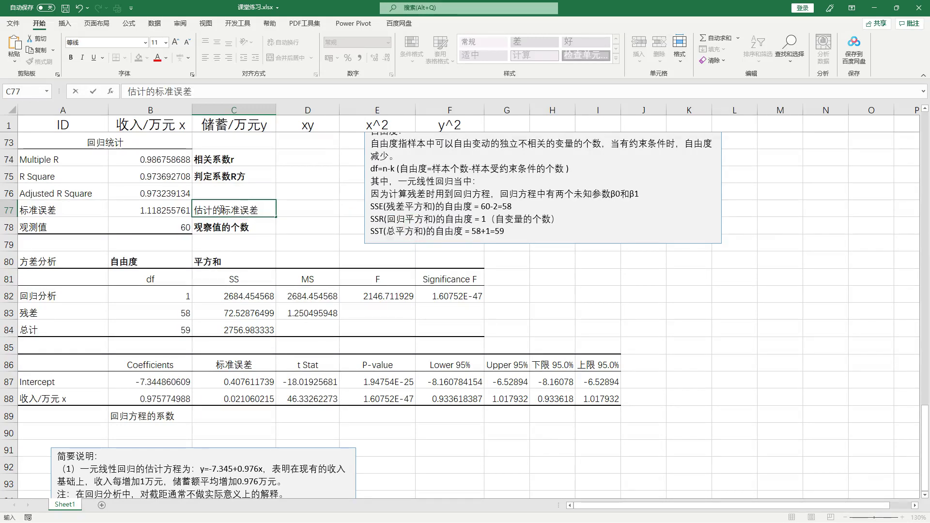
{"action": "key", "text": "Return"}
{"action": "key", "text": "Up"}
{"action": "key", "text": "ctrl+b"}
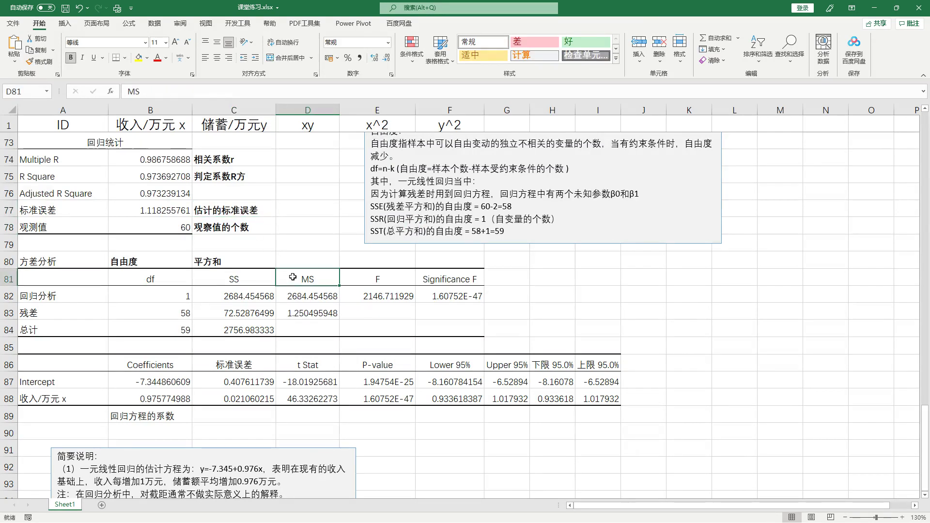
- Examine the 方差分析 table and its 平方和 column, and select cell D80 above the MS heading
{"action": "left_click", "coordinate": [205, 314]}
{"action": "left_click_drag", "start_coordinate": [60, 260], "coordinate": [465, 330]}
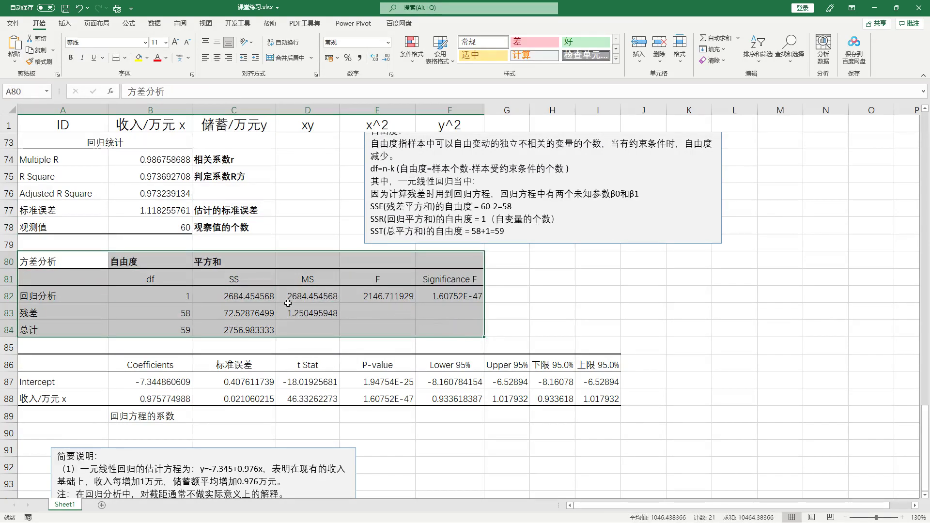
{"action": "left_click", "coordinate": [301, 305]}
{"action": "left_click_drag", "start_coordinate": [220, 261], "coordinate": [231, 327]}
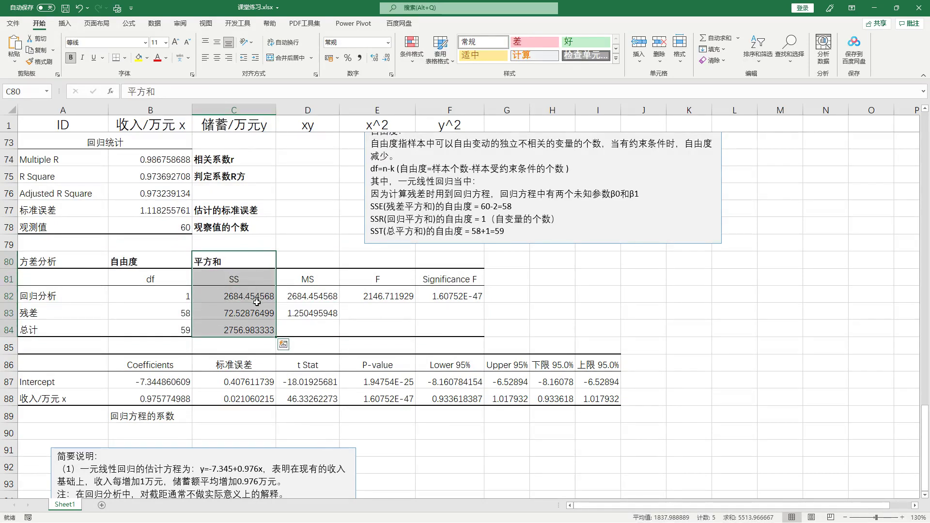
{"action": "left_click", "coordinate": [258, 299]}
{"action": "left_click", "coordinate": [310, 262]}
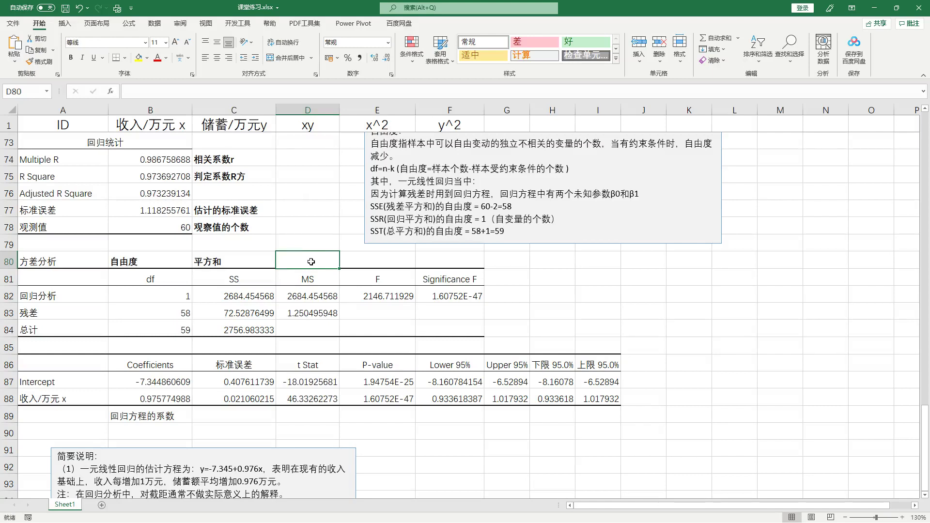
{"action": "type", "text": "jun'fa"}
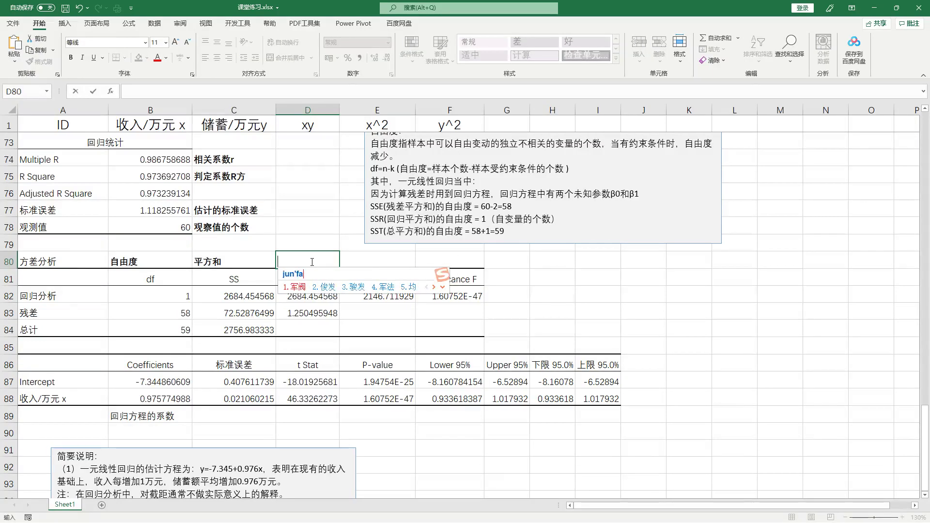
{"action": "type", "text": "ng'he"}
{"action": "key", "text": "space"}
{"action": "key", "text": "BackSpace"}
{"action": "key", "text": "BackSpace"}
{"action": "key", "text": "BackSpace"}
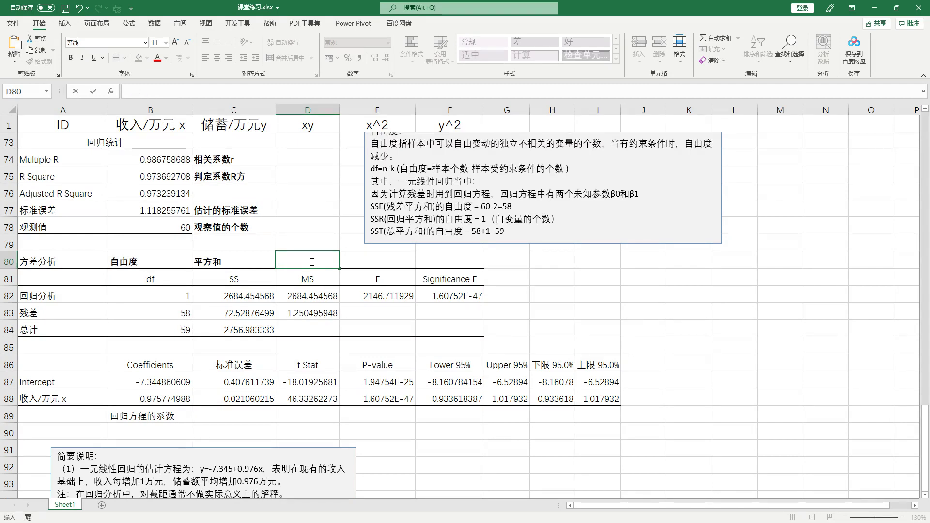
- Enter the label 均方和 in D80 above the MS heading and make it bold
{"action": "type", "text": "jun"}
{"action": "key", "text": "space"}
{"action": "type", "text": "fang"}
{"action": "key", "text": "space"}
{"action": "type", "text": "he"}
{"action": "key", "text": "space"}
{"action": "left_click", "coordinate": [242, 313]}
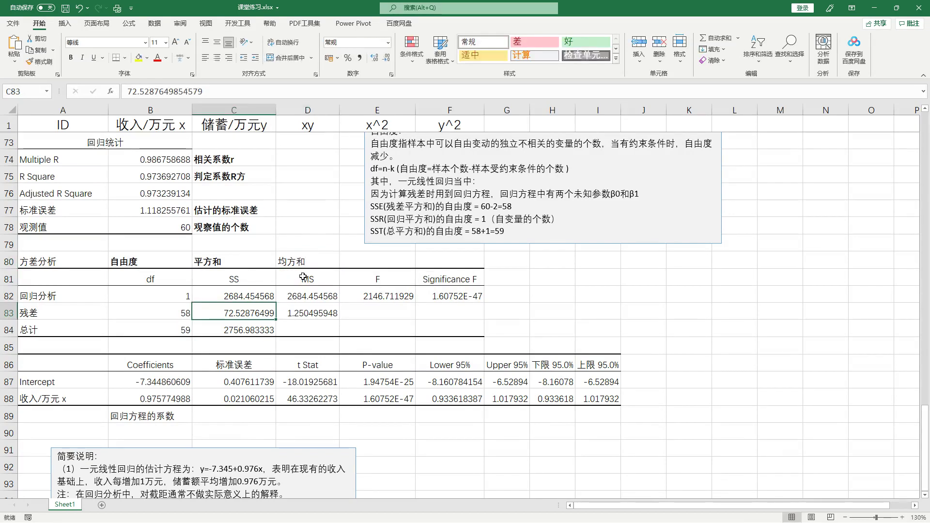
{"action": "left_click", "coordinate": [323, 262]}
{"action": "key", "text": "ctrl+b"}
- Compare the 平方和, 自由度 and 均方和 columns of the 方差分析 table
{"action": "left_click", "coordinate": [315, 292]}
{"action": "left_click_drag", "start_coordinate": [251, 259], "coordinate": [252, 334]}
{"action": "left_click", "coordinate": [148, 264]}
{"action": "left_click_drag", "start_coordinate": [147, 281], "coordinate": [150, 332]}
{"action": "left_click", "coordinate": [310, 260]}
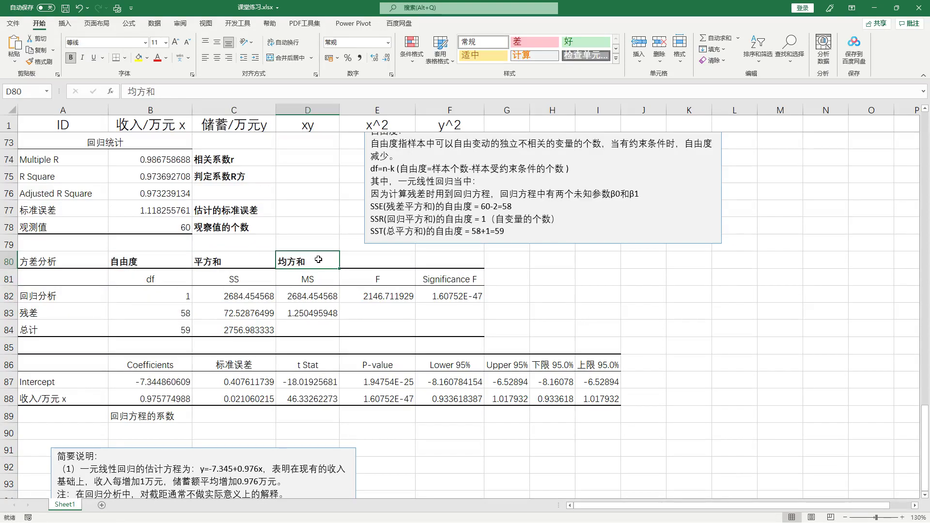
{"action": "left_click", "coordinate": [310, 295]}
{"action": "left_click", "coordinate": [390, 329]}
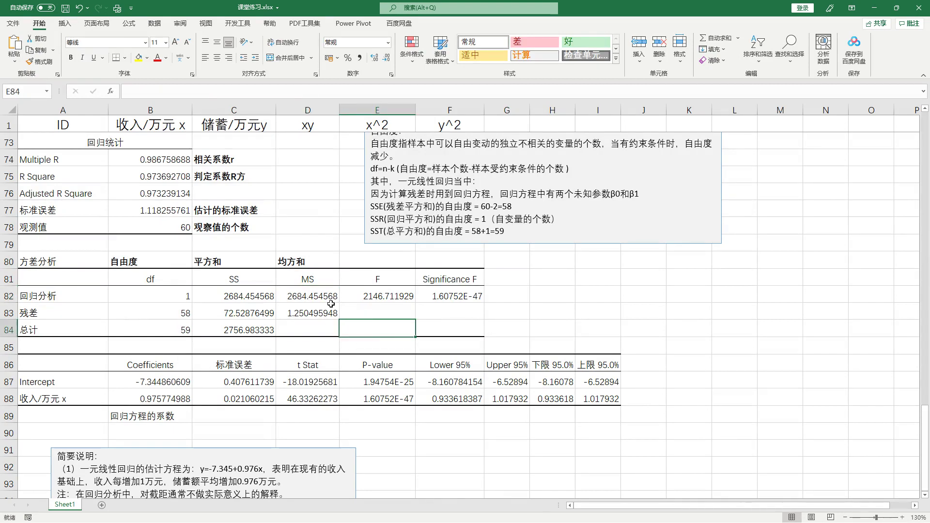
- Examine how the residual row's MS value derives from its SS and df, marking the three values temporarily on screen
{"action": "left_click_drag", "start_coordinate": [284, 287], "coordinate": [344, 302]}
{"action": "left_click_drag", "start_coordinate": [213, 285], "coordinate": [282, 303]}
{"action": "left_click_drag", "start_coordinate": [279, 300], "coordinate": [339, 321]}
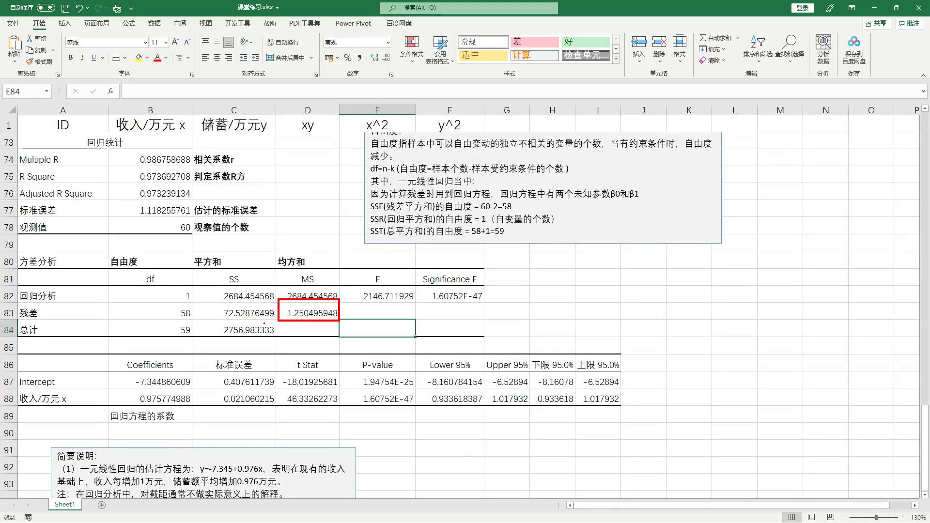
{"action": "mouse_move", "coordinate": [270, 302]}
{"action": "left_mouse_down"}
{"action": "mouse_move", "coordinate": [232, 305]}
{"action": "mouse_move", "coordinate": [261, 323]}
{"action": "mouse_move", "coordinate": [251, 310]}
{"action": "mouse_move", "coordinate": [277, 320]}
{"action": "left_mouse_up"}
{"action": "key", "text": "ctrl+z"}
{"action": "left_click_drag", "start_coordinate": [163, 303], "coordinate": [198, 318]}
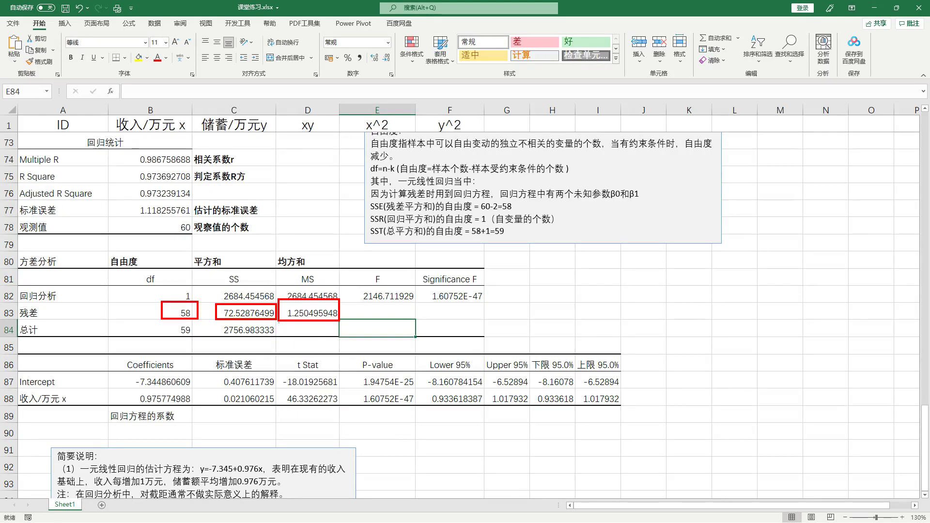
{"action": "key", "text": "Escape"}
- Extend the D80 label to 均方和=平方和/自由度 and widen column D to fit it
{"action": "double_click", "coordinate": [313, 258]}
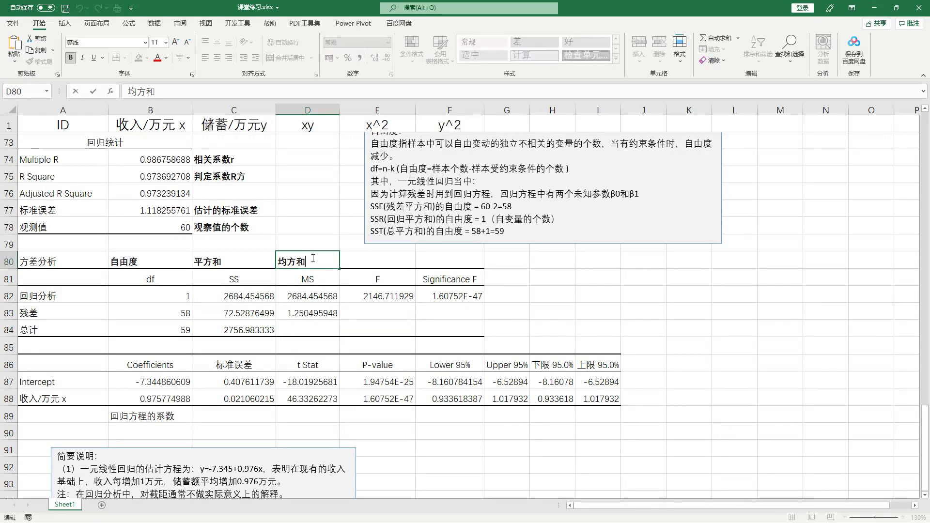
{"action": "type", "text": "pingfan"}
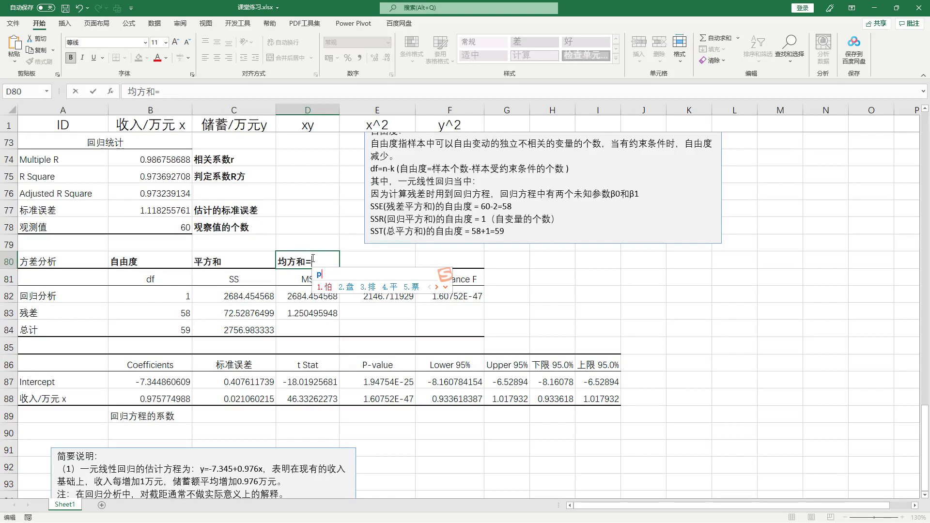
{"action": "type", "text": "ghe"}
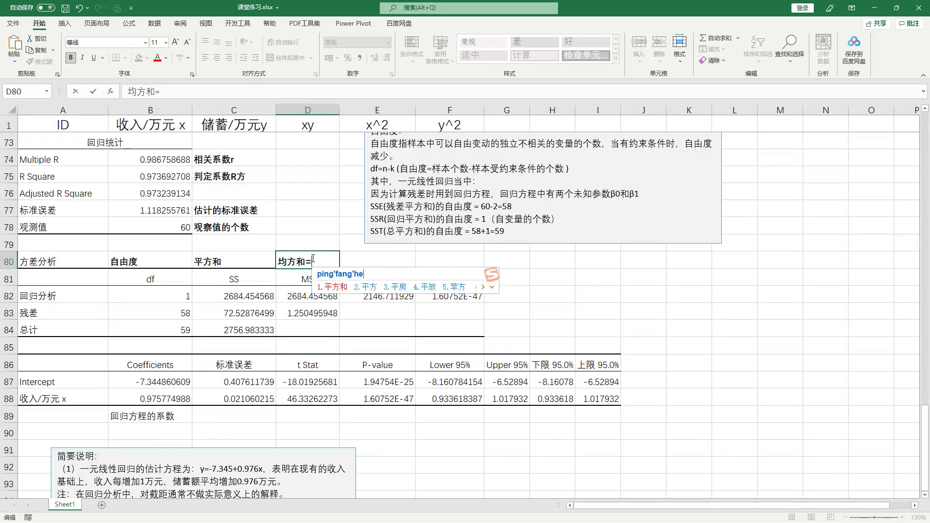
{"action": "key", "text": "space"}
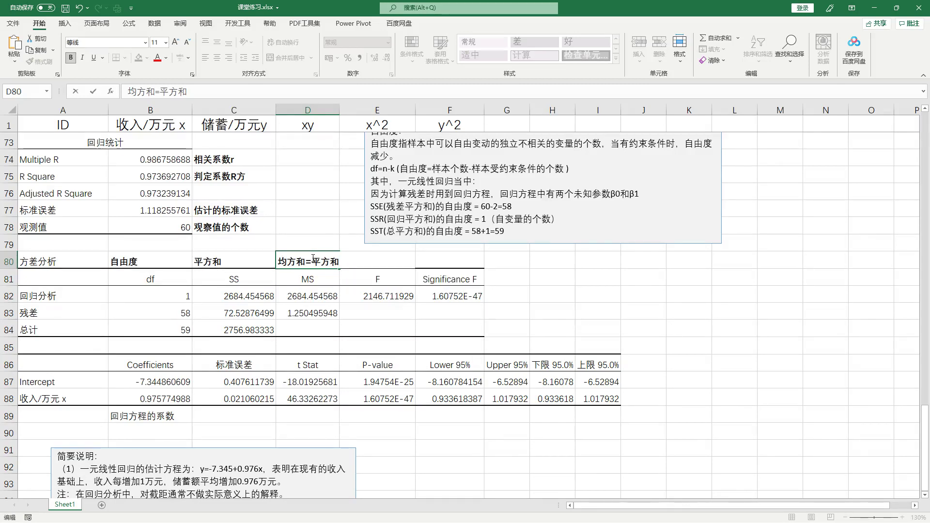
{"action": "type", "text": "/"}
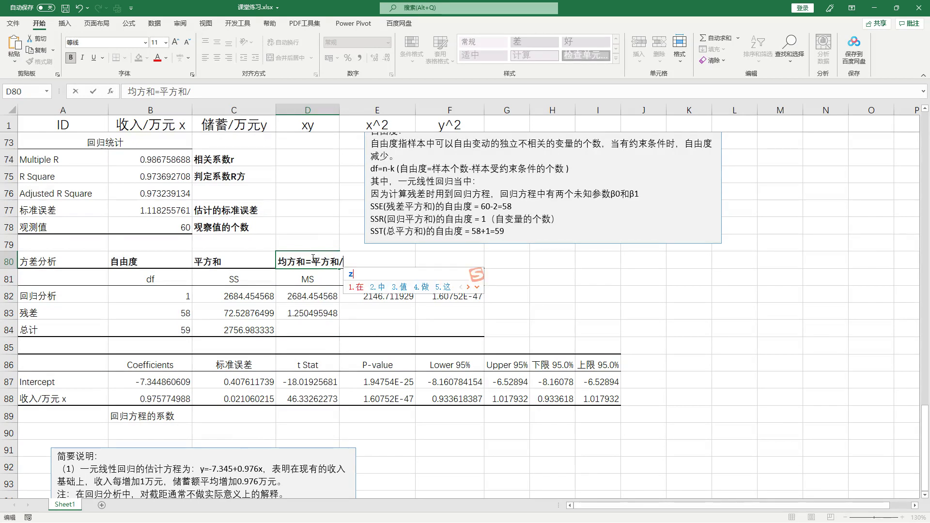
{"action": "type", "text": "ziyoud"}
{"action": "key", "text": "ctrl+Return"}
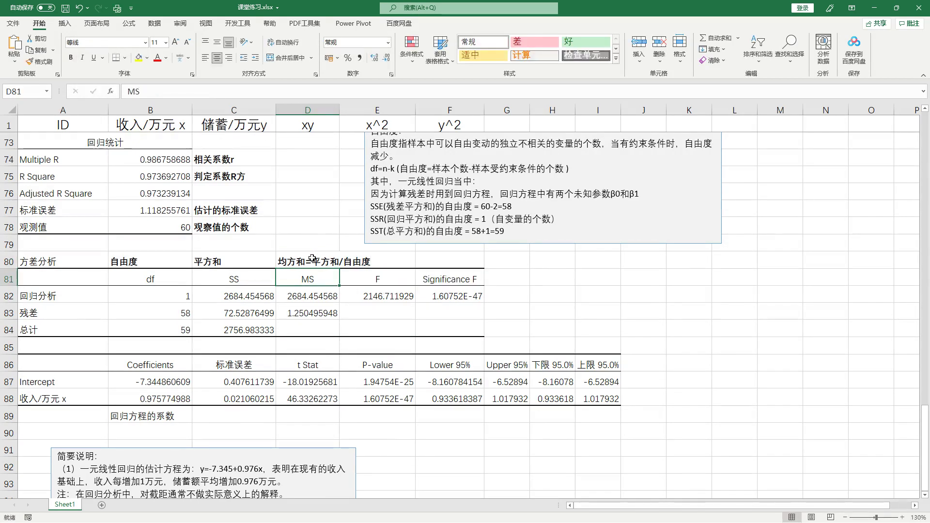
{"action": "left_click_drag", "start_coordinate": [339, 110], "coordinate": [376, 110]}
- Examine the MS values of the 回归分析 and 残差 rows in the 方差分析 table
{"action": "left_click", "coordinate": [341, 313]}
{"action": "left_click", "coordinate": [342, 295]}
{"action": "mouse_move", "coordinate": [90, 297]}
{"action": "left_mouse_down"}
{"action": "mouse_move", "coordinate": [340, 298]}
{"action": "mouse_move", "coordinate": [90, 311]}
{"action": "left_mouse_up"}
{"action": "left_click", "coordinate": [99, 296]}
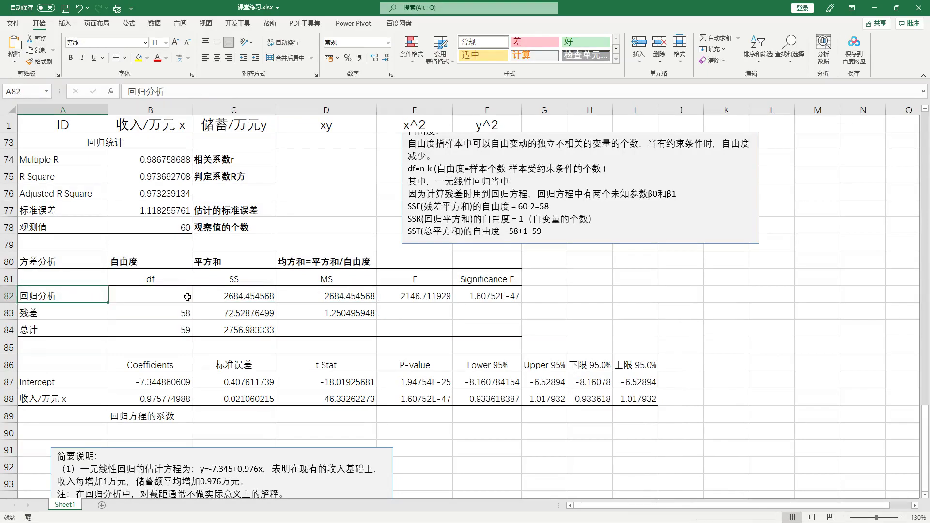
{"action": "left_click_drag", "start_coordinate": [328, 294], "coordinate": [348, 315]}
{"action": "left_click", "coordinate": [410, 261]}
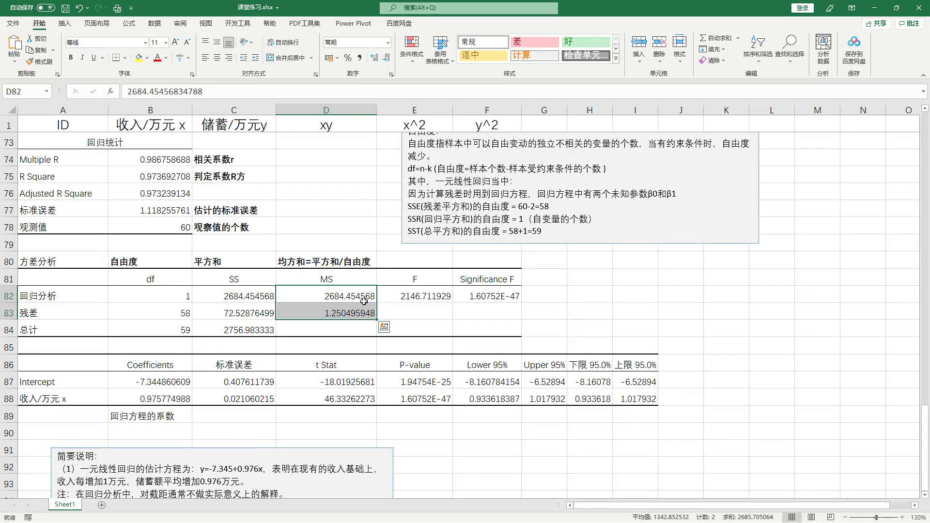
- Enter the label F统计量 in E80 above the F heading and make it bold
{"action": "left_click", "coordinate": [414, 259]}
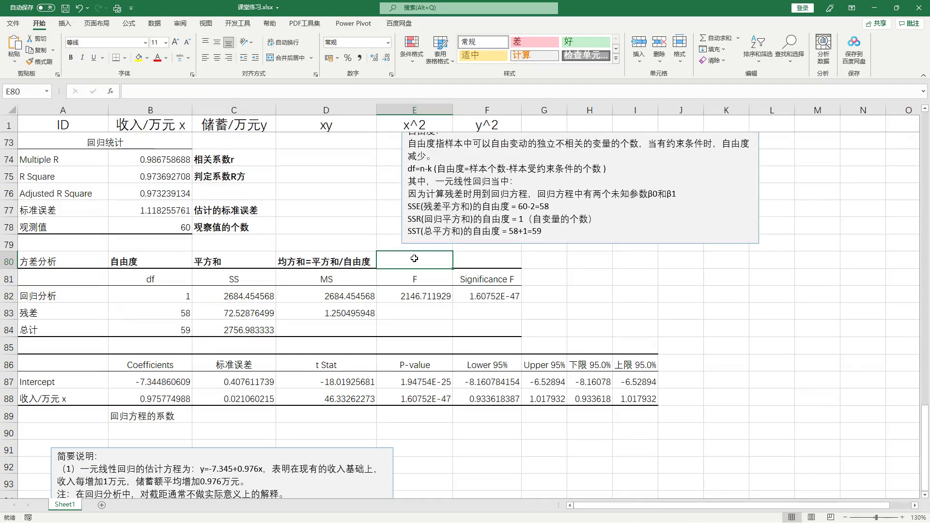
{"action": "type", "text": "F"}
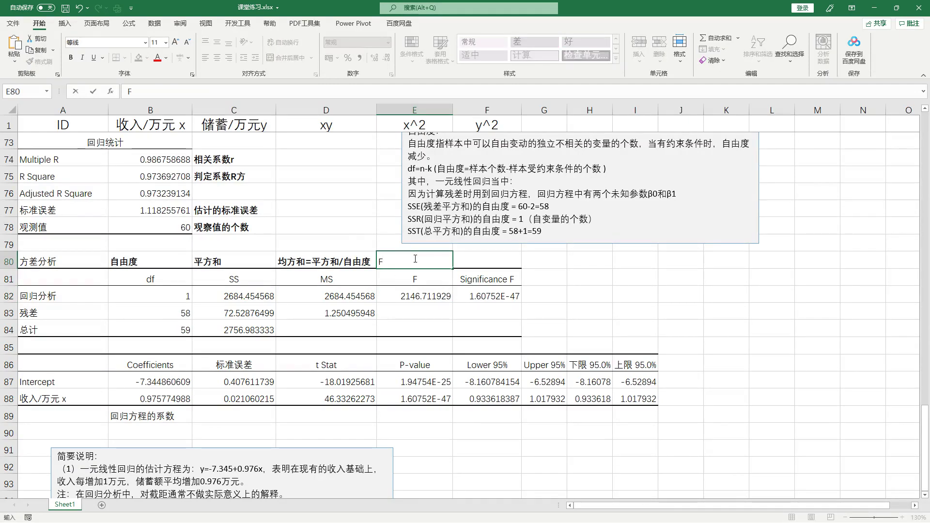
{"action": "type", "text": "tingji"}
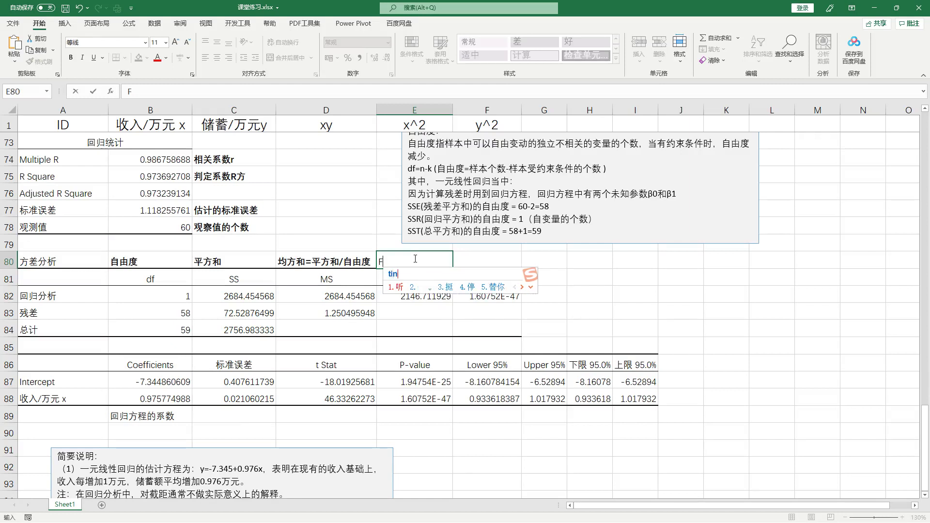
{"action": "key", "text": "BackSpace"}
{"action": "key", "text": "BackSpace"}
{"action": "key", "text": "BackSpace"}
{"action": "key", "text": "BackSpace"}
{"action": "key", "text": "BackSpace"}
{"action": "type", "text": "ongji"}
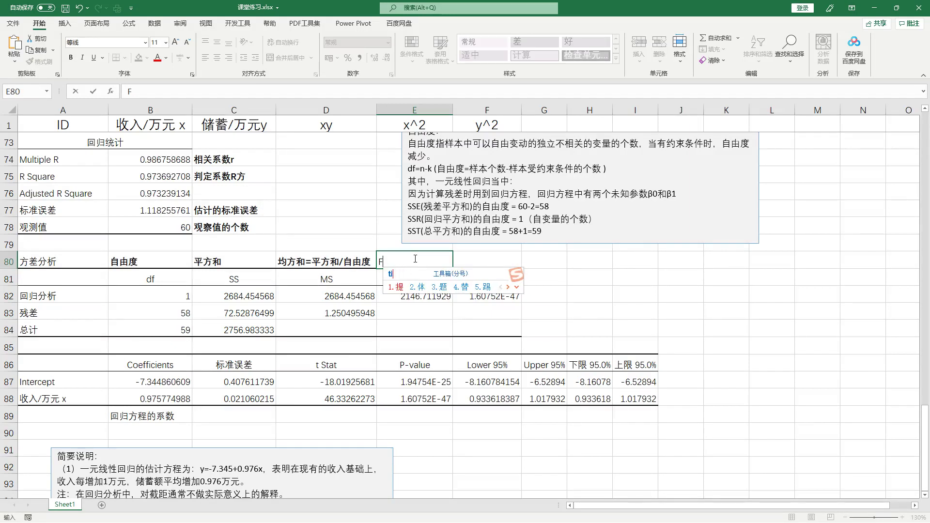
{"action": "type", "text": "liang"}
{"action": "key", "text": "space"}
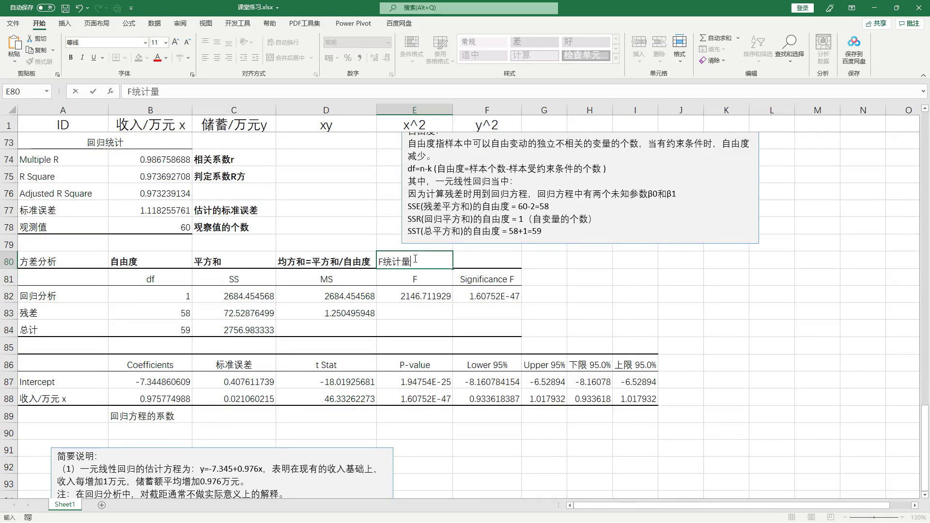
{"action": "left_click", "coordinate": [411, 297]}
{"action": "left_click", "coordinate": [415, 261]}
{"action": "key", "text": "ctrl+b"}
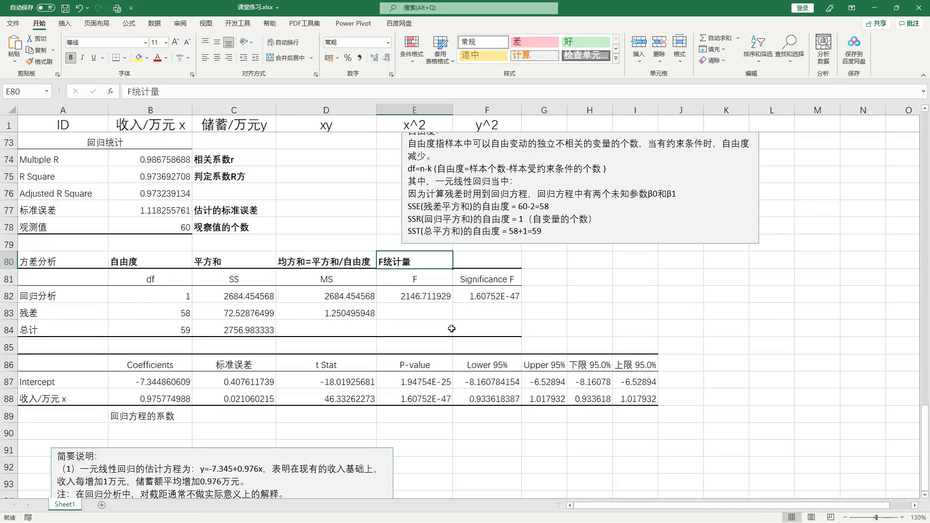
- Examine how the F statistic derives from the regression and residual MS values, marking them temporarily with boxes and arrows
{"action": "left_click_drag", "start_coordinate": [317, 285], "coordinate": [387, 302]}
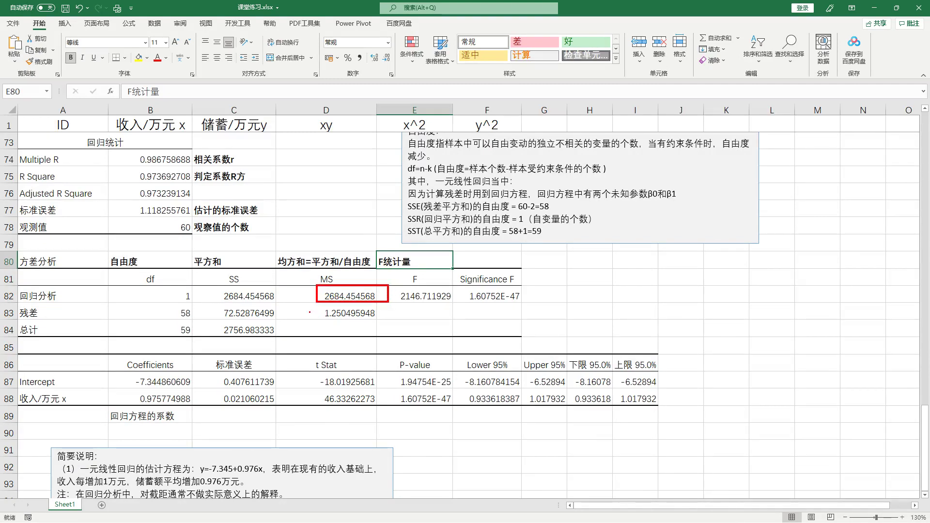
{"action": "left_click_drag", "start_coordinate": [279, 300], "coordinate": [426, 300]}
{"action": "mouse_move", "coordinate": [314, 308]}
{"action": "left_mouse_down"}
{"action": "mouse_move", "coordinate": [382, 324]}
{"action": "mouse_move", "coordinate": [420, 304]}
{"action": "left_mouse_up"}
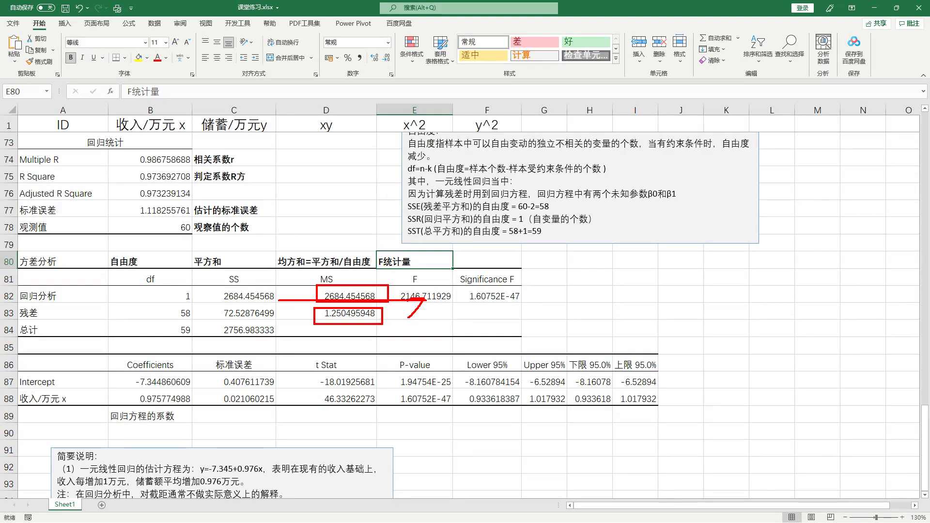
{"action": "key", "text": "ctrl+z"}
{"action": "left_click_drag", "start_coordinate": [421, 307], "coordinate": [407, 336]}
{"action": "left_click_drag", "start_coordinate": [399, 300], "coordinate": [399, 275]}
{"action": "key", "text": "ctrl+z"}
{"action": "key", "text": "ctrl+z"}
{"action": "left_click_drag", "start_coordinate": [401, 270], "coordinate": [402, 297]}
{"action": "mouse_move", "coordinate": [397, 334]}
{"action": "left_mouse_down"}
{"action": "mouse_move", "coordinate": [397, 323]}
{"action": "mouse_move", "coordinate": [398, 334]}
{"action": "left_mouse_up"}
{"action": "left_click_drag", "start_coordinate": [467, 263], "coordinate": [422, 264]}
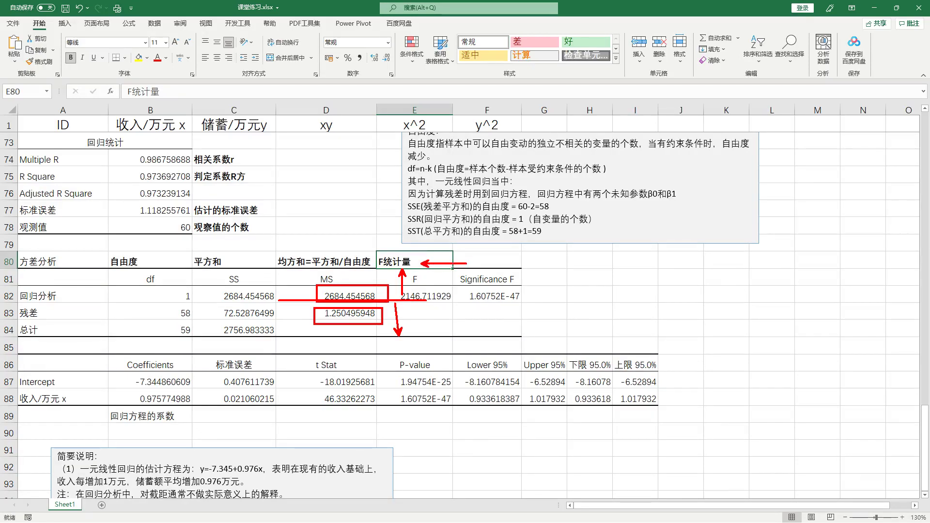
{"action": "key", "text": "Escape"}
- Inspect the F value in E82 together with its F统计量 label
{"action": "left_click", "coordinate": [438, 296]}
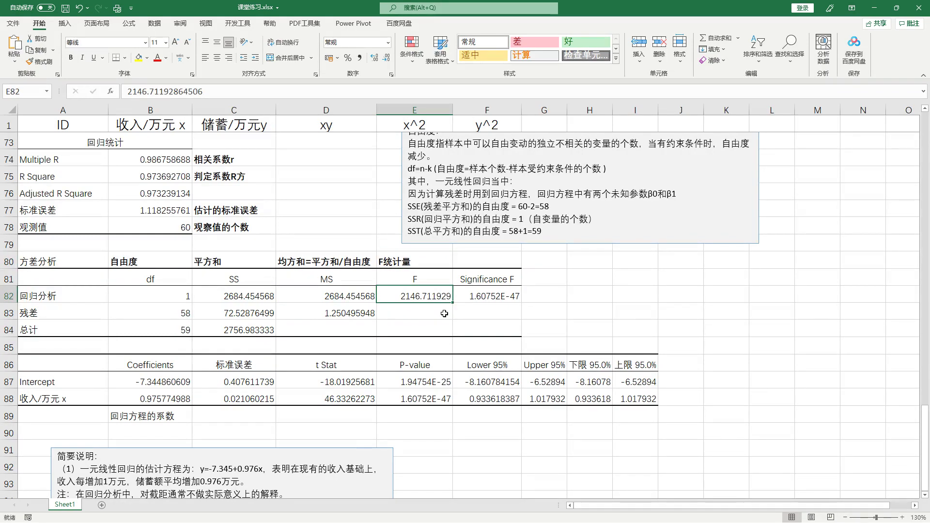
{"action": "left_click", "coordinate": [430, 265]}
{"action": "left_click", "coordinate": [480, 259]}
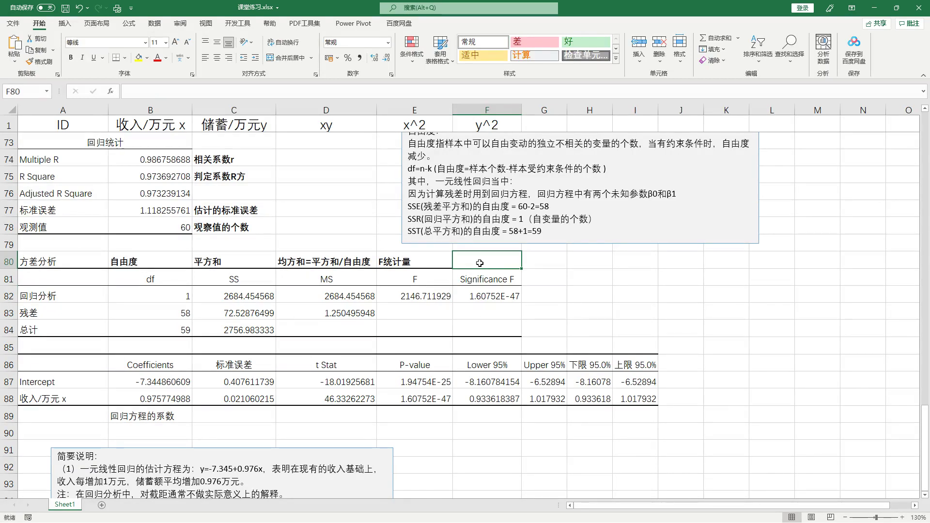
{"action": "left_click", "coordinate": [417, 290]}
{"action": "left_click", "coordinate": [415, 264]}
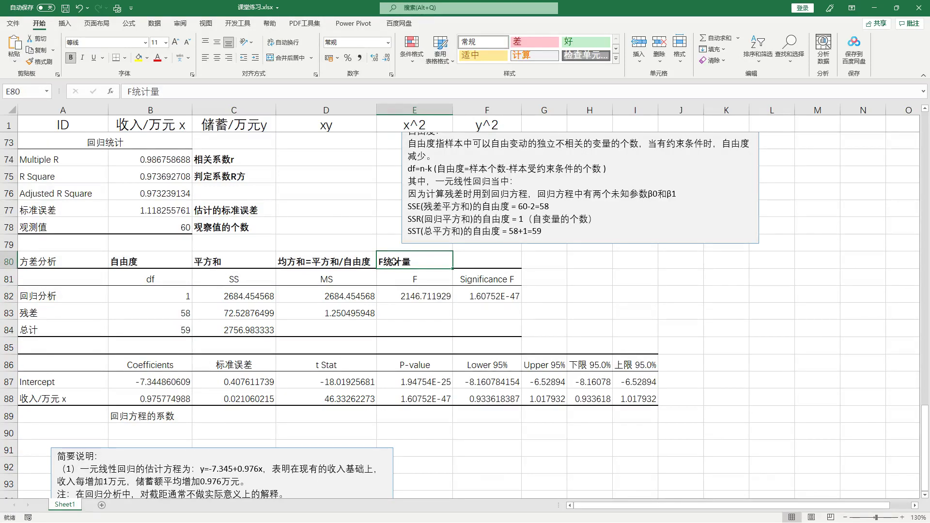
{"action": "left_click", "coordinate": [431, 296]}
- Enter the label F检验的显著性水平 in F80, make it bold, and widen column F to fit it
{"action": "left_click", "coordinate": [487, 264]}
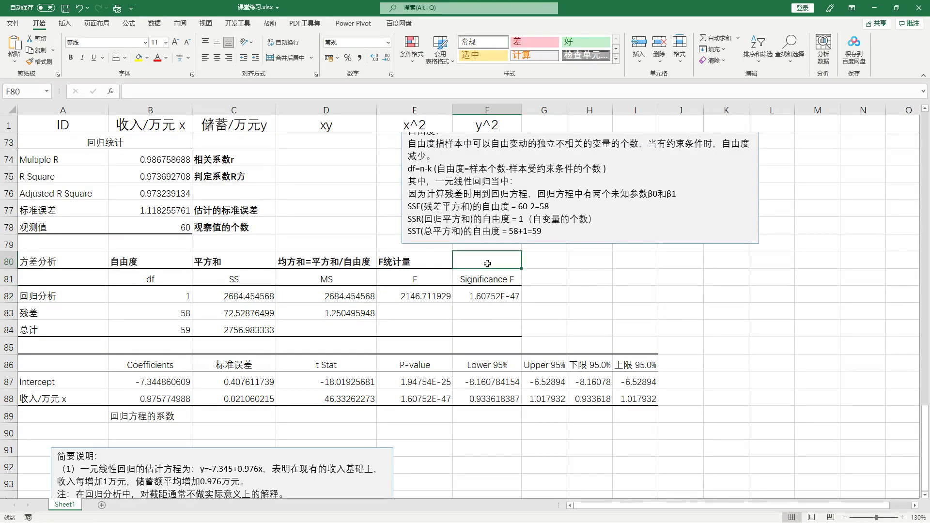
{"action": "type", "text": "f"}
{"action": "key", "text": "BackSpace"}
{"action": "type", "text": "F"}
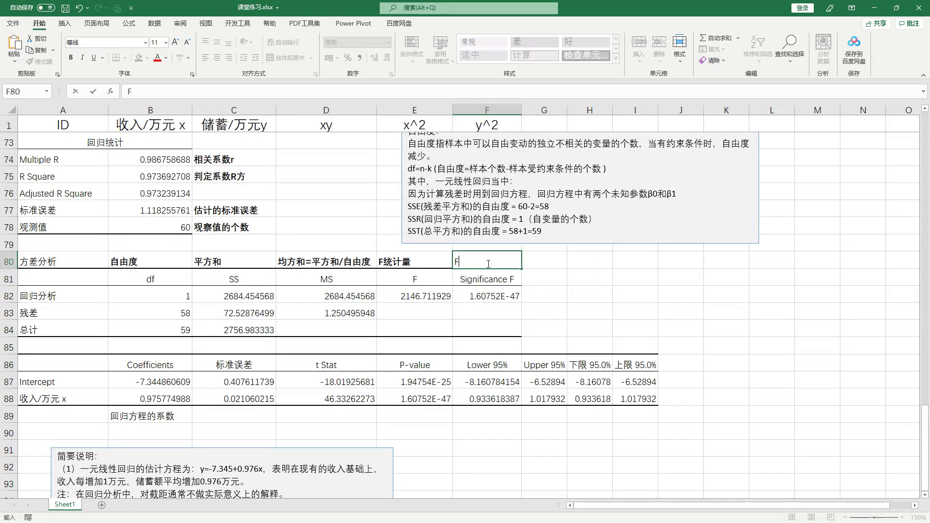
{"action": "type", "text": "jianyan"}
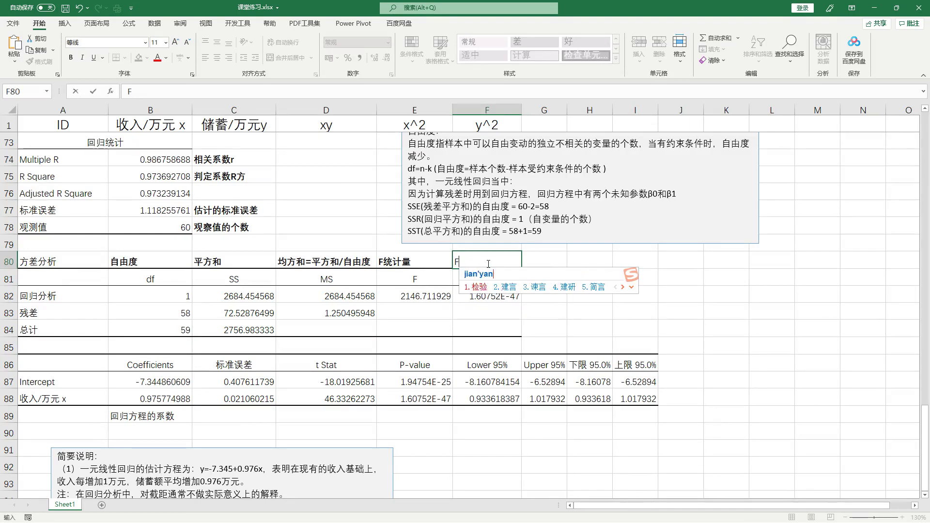
{"action": "key", "text": "space"}
{"action": "type", "text": "de"}
{"action": "key", "text": "space"}
{"action": "type", "text": "xianzhuxing"}
{"action": "key", "text": "space"}
{"action": "type", "text": "shuip"}
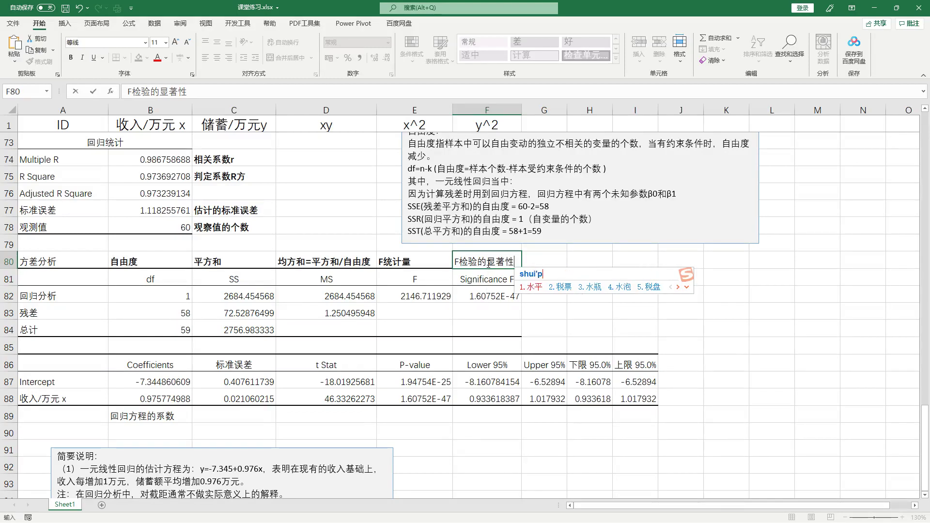
{"action": "key", "text": "space"}
{"action": "left_click", "coordinate": [494, 296]}
{"action": "left_click", "coordinate": [486, 264]}
{"action": "key", "text": "ctrl+b"}
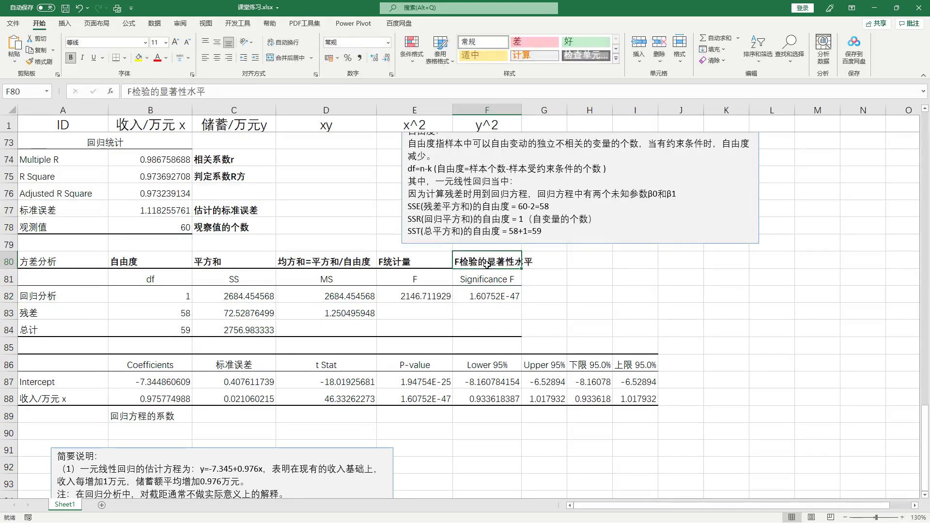
{"action": "left_click_drag", "start_coordinate": [521, 107], "coordinate": [545, 107]}
- Examine the Significance F value, temporarily sketching axes with a regression line and boxing the value on screen
{"action": "left_click", "coordinate": [523, 296]}
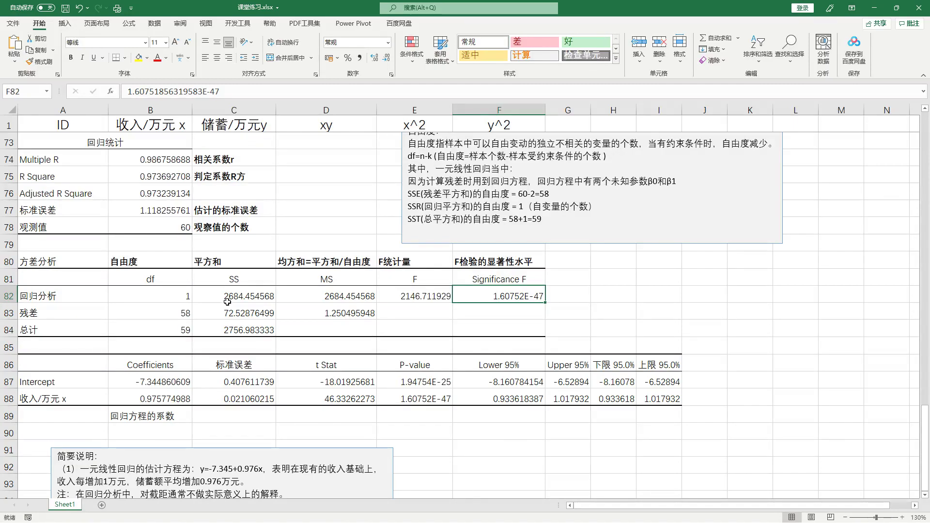
{"action": "left_click", "coordinate": [577, 305]}
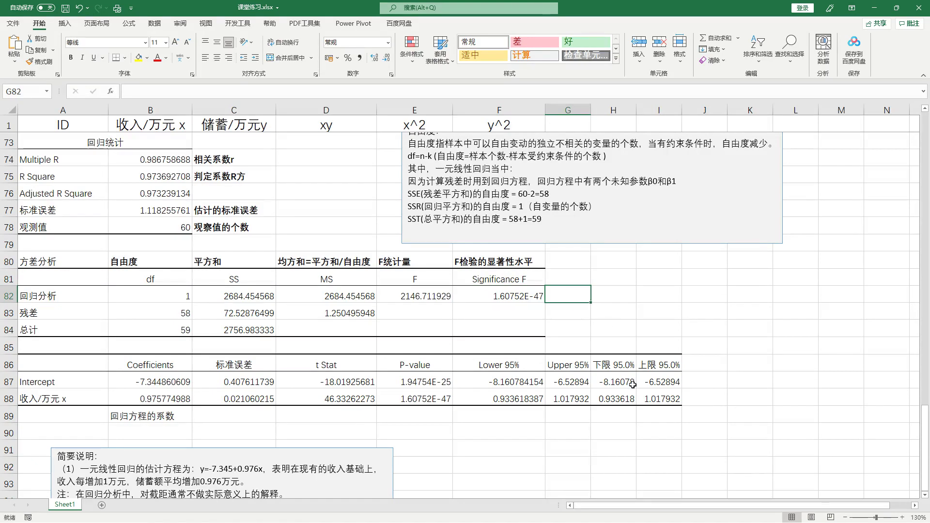
{"action": "left_click_drag", "start_coordinate": [761, 343], "coordinate": [597, 343]}
{"action": "left_click_drag", "start_coordinate": [622, 213], "coordinate": [621, 356]}
{"action": "left_click_drag", "start_coordinate": [715, 233], "coordinate": [600, 328]}
{"action": "left_click_drag", "start_coordinate": [618, 215], "coordinate": [612, 226]}
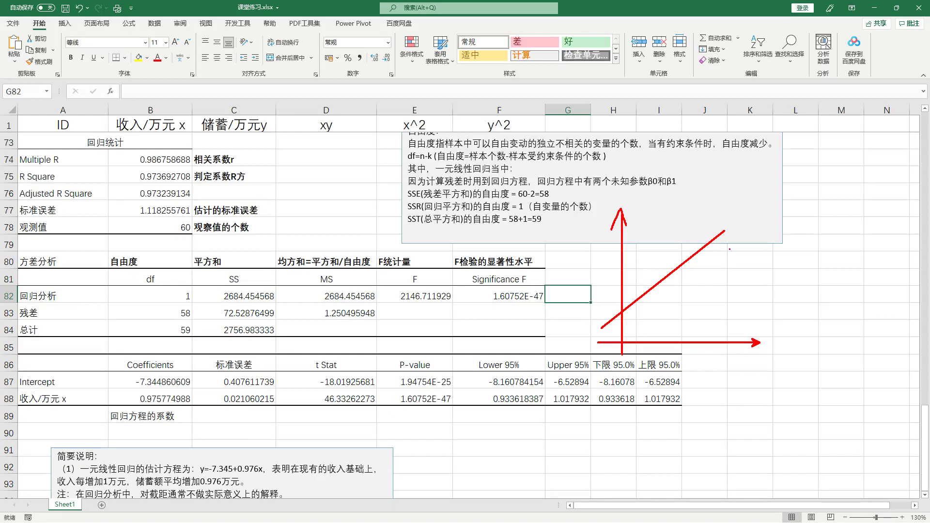
{"action": "left_click_drag", "start_coordinate": [733, 245], "coordinate": [723, 245]}
{"action": "key", "text": "ctrl+z"}
{"action": "mouse_move", "coordinate": [449, 250]}
{"action": "left_mouse_down"}
{"action": "mouse_move", "coordinate": [520, 282]}
{"action": "mouse_move", "coordinate": [552, 315]}
{"action": "left_mouse_up"}
{"action": "mouse_move", "coordinate": [484, 288]}
{"action": "left_mouse_down"}
{"action": "mouse_move", "coordinate": [557, 312]}
{"action": "mouse_move", "coordinate": [484, 287]}
{"action": "left_mouse_up"}
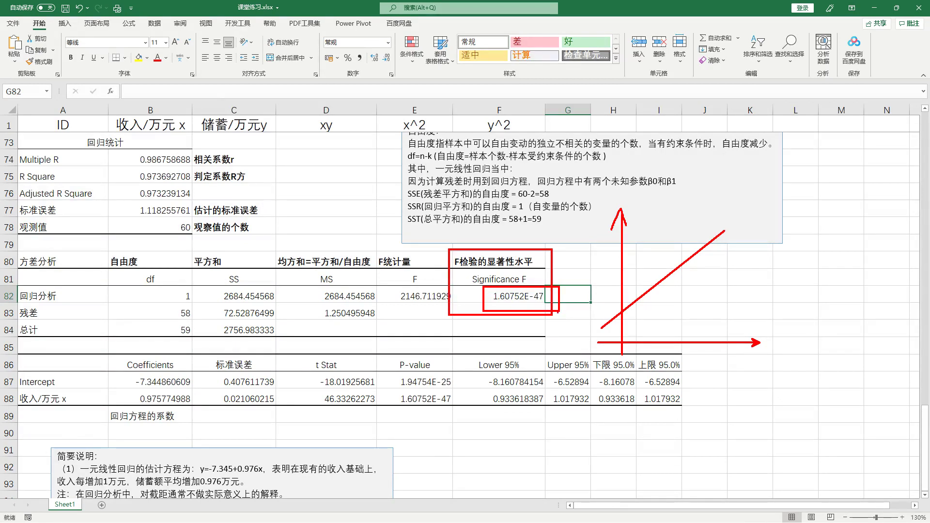
{"action": "key", "text": "Escape"}
- Fill the Significance F value cell F82 with light orange
{"action": "left_click", "coordinate": [514, 296]}
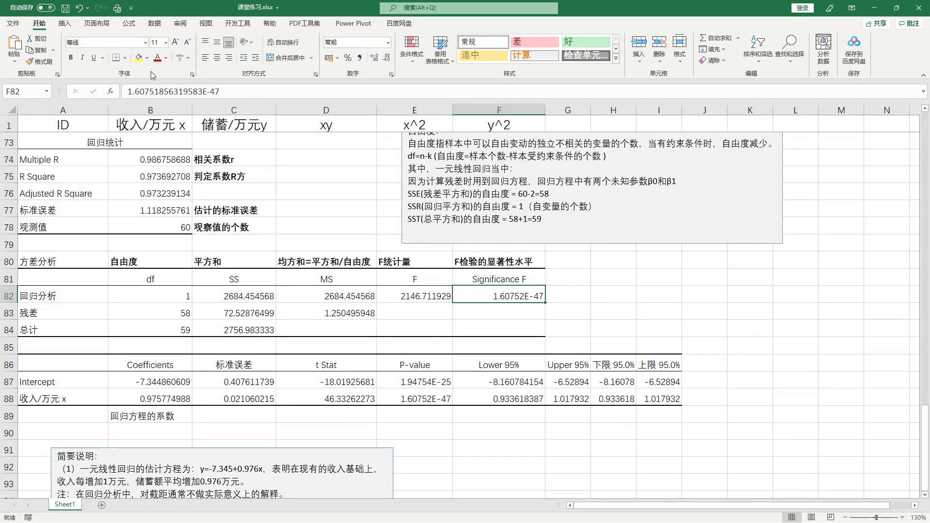
{"action": "left_click", "coordinate": [147, 58]}
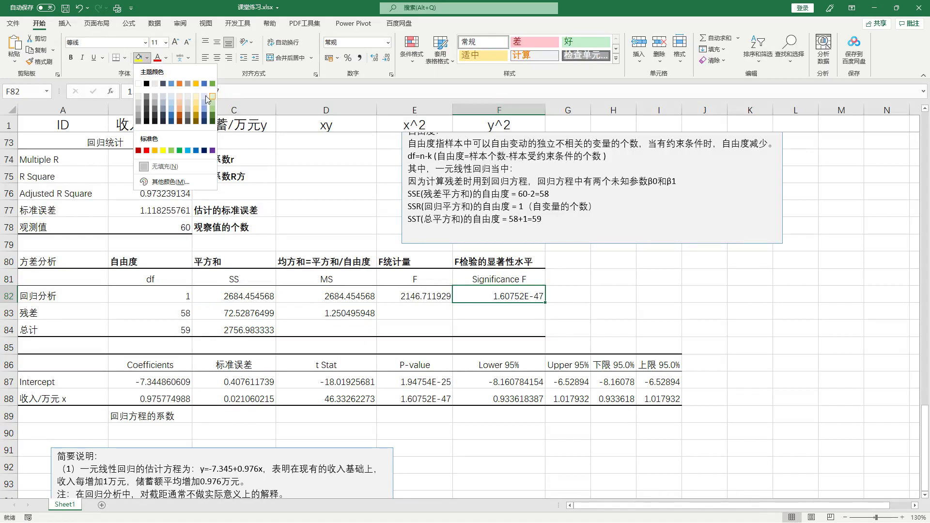
{"action": "left_click", "coordinate": [180, 103]}
{"action": "left_click", "coordinate": [520, 322]}
- Enter the note 小于0.05 in G82 beside the Significance F value
{"action": "left_click", "coordinate": [567, 294]}
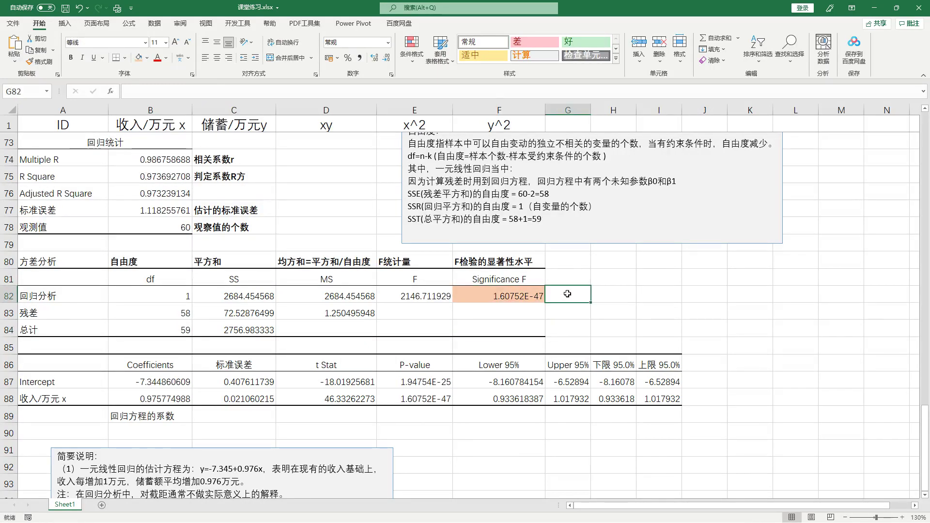
{"action": "type", "text": "小于"}
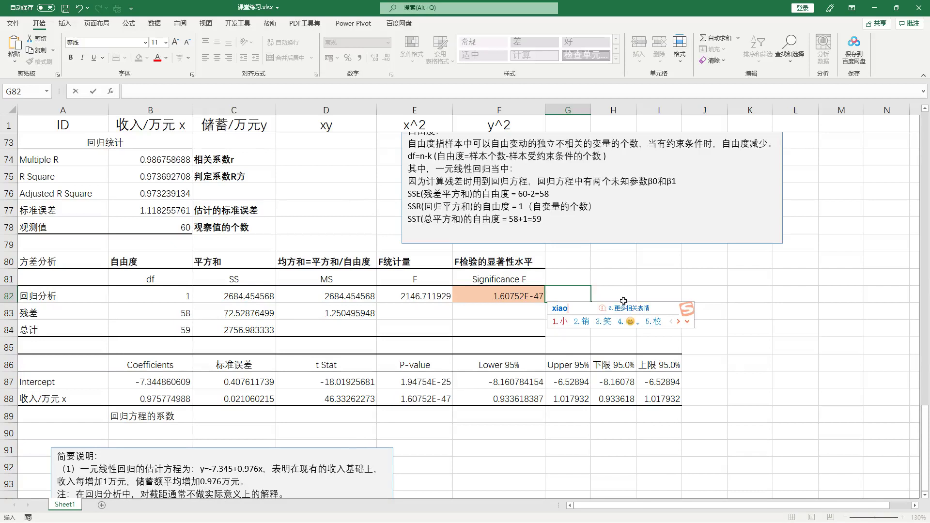
{"action": "type", "text": "0.05"}
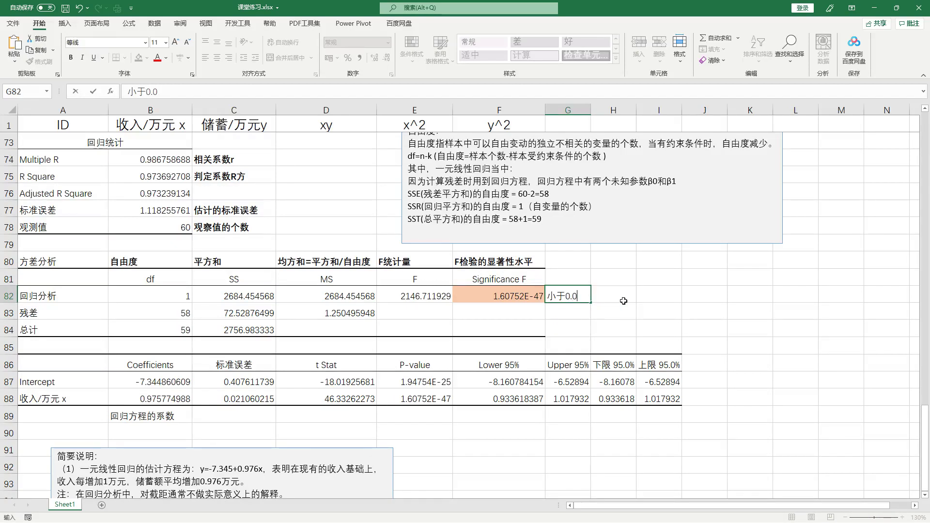
{"action": "left_click", "coordinate": [651, 316]}
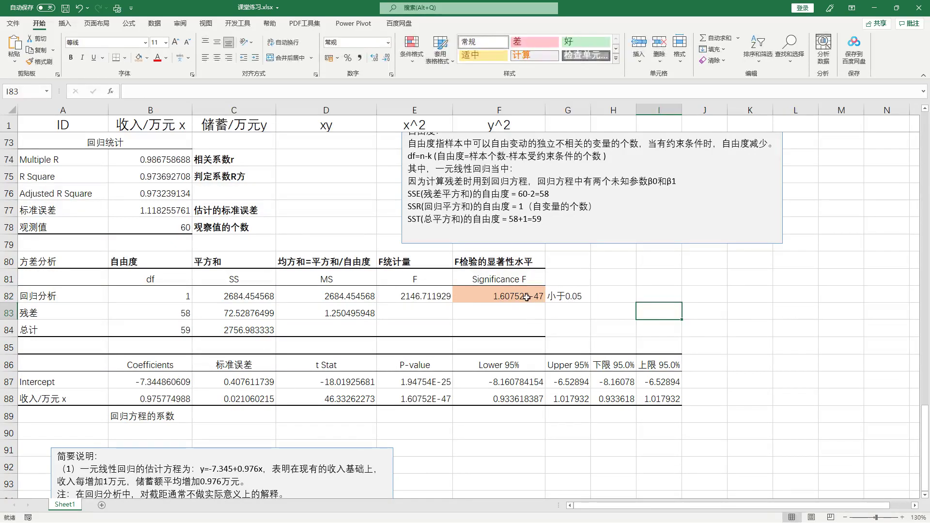
- Make the note 小于0.05 in G82 bold
{"action": "left_click", "coordinate": [575, 299]}
{"action": "key", "text": "ctrl+b"}
{"action": "left_click", "coordinate": [628, 321]}
{"action": "left_click", "coordinate": [576, 300]}
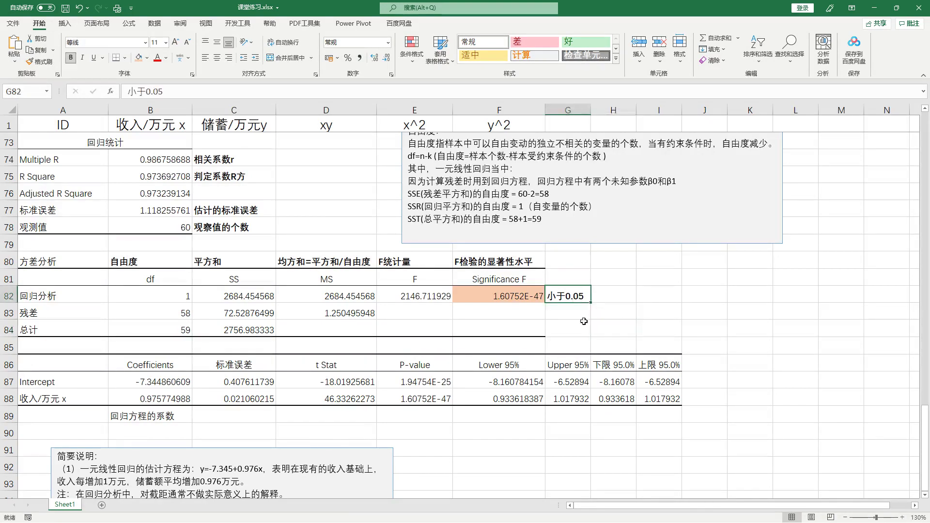
{"action": "left_click", "coordinate": [521, 299]}
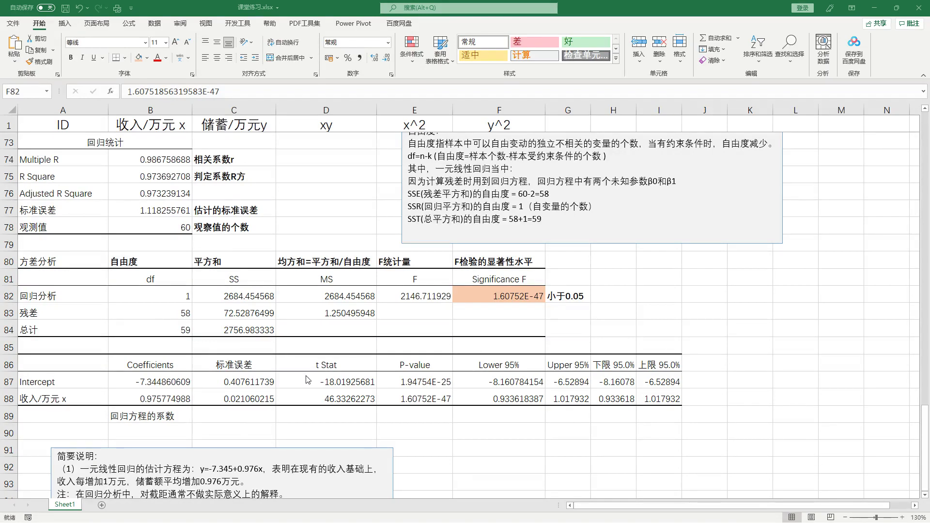
- Widen the 简要说明 text box to about column G and extend it down to about row 98
{"action": "scroll", "coordinate": [305, 392], "scroll_direction": "down", "scroll_amount": 2}
{"action": "left_click", "coordinate": [290, 450]}
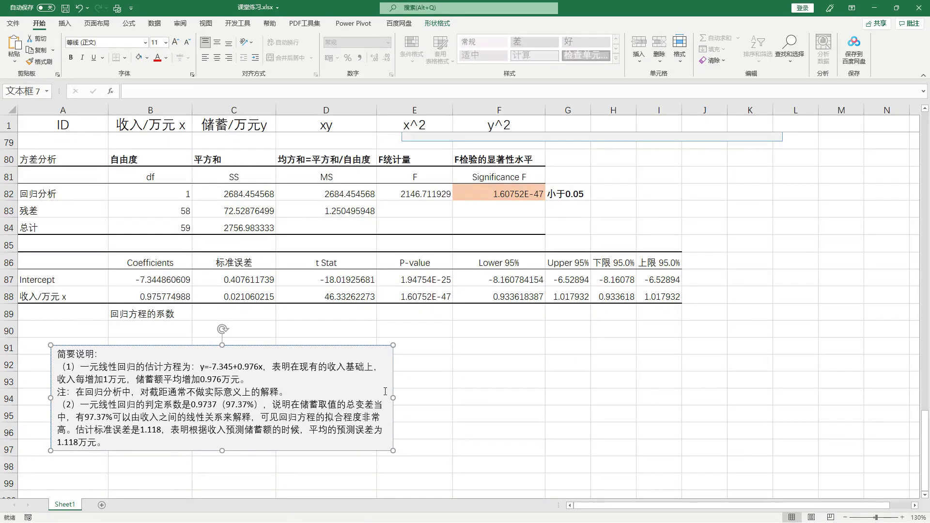
{"action": "left_click_drag", "start_coordinate": [393, 398], "coordinate": [557, 397]}
{"action": "left_click", "coordinate": [251, 441]}
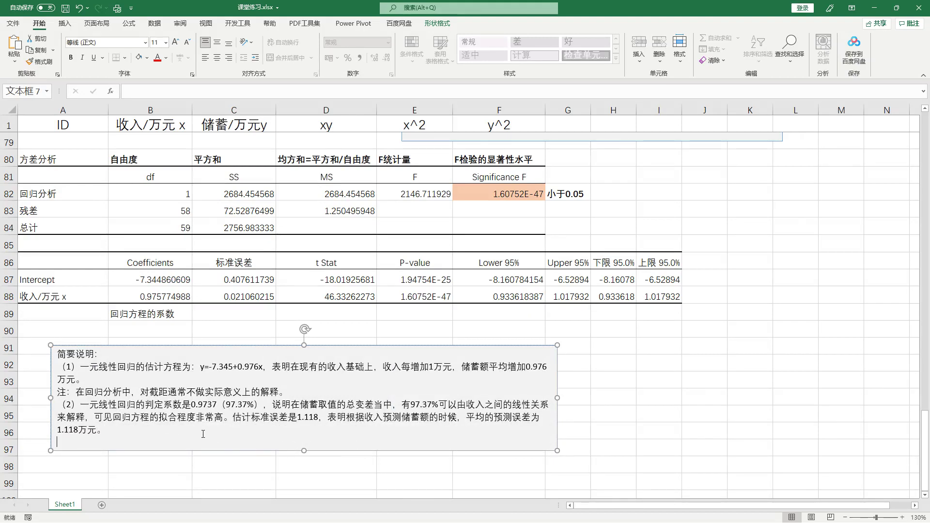
{"action": "left_click_drag", "start_coordinate": [303, 451], "coordinate": [303, 479]}
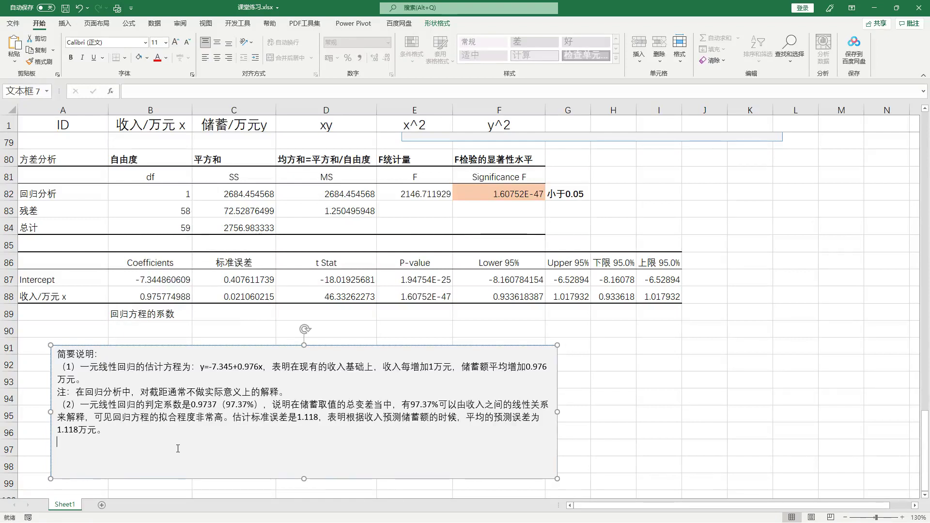
- Start item （3） in the 简要说明 text box with the label F检验的显著性水平 copied from F80
{"action": "type", "text": "（3）"}
{"action": "key", "text": "Right"}
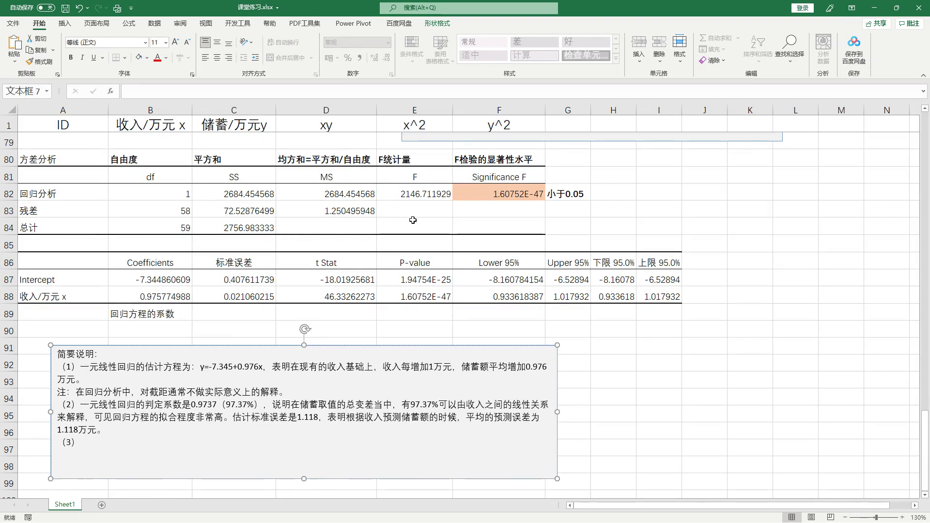
{"action": "left_click", "coordinate": [536, 163]}
{"action": "key", "text": "ctrl+c"}
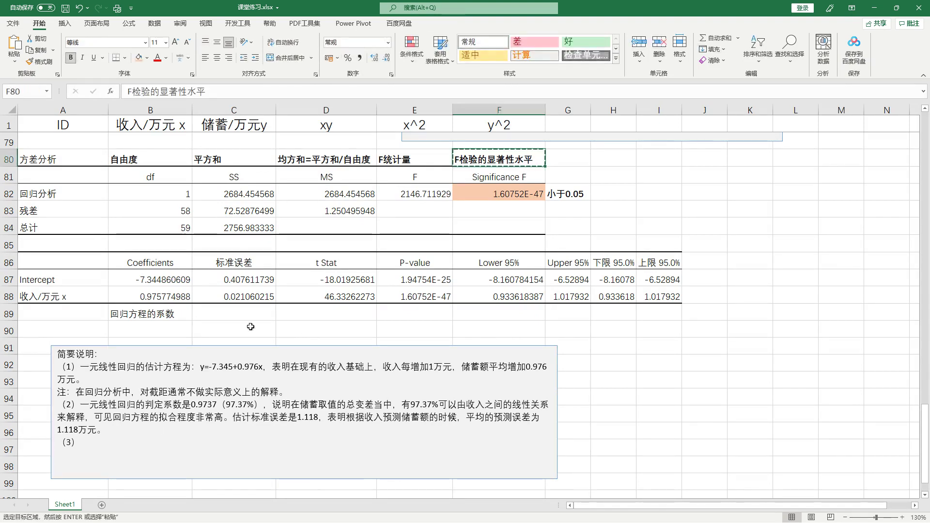
{"action": "left_click", "coordinate": [102, 446]}
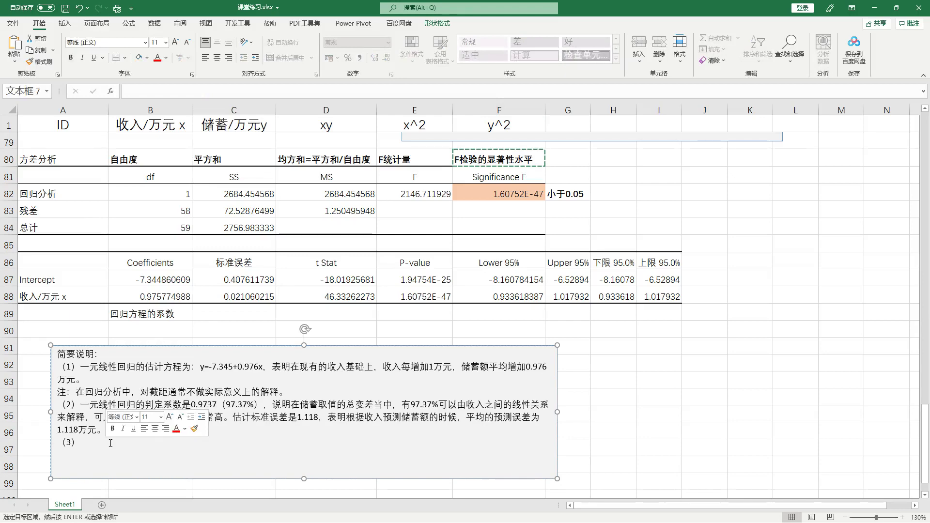
{"action": "right_click", "coordinate": [110, 443]}
{"action": "left_click", "coordinate": [86, 444]}
{"action": "right_click", "coordinate": [86, 443]}
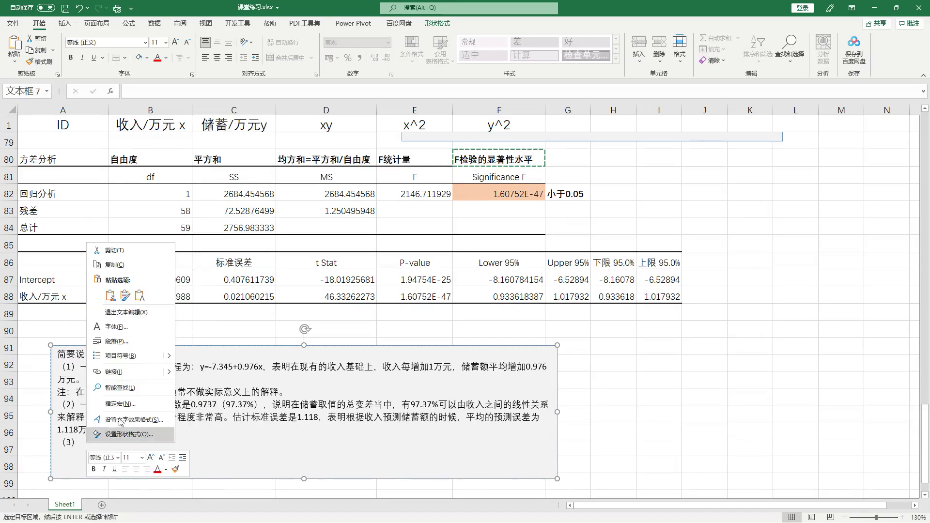
{"action": "left_click", "coordinate": [115, 310]}
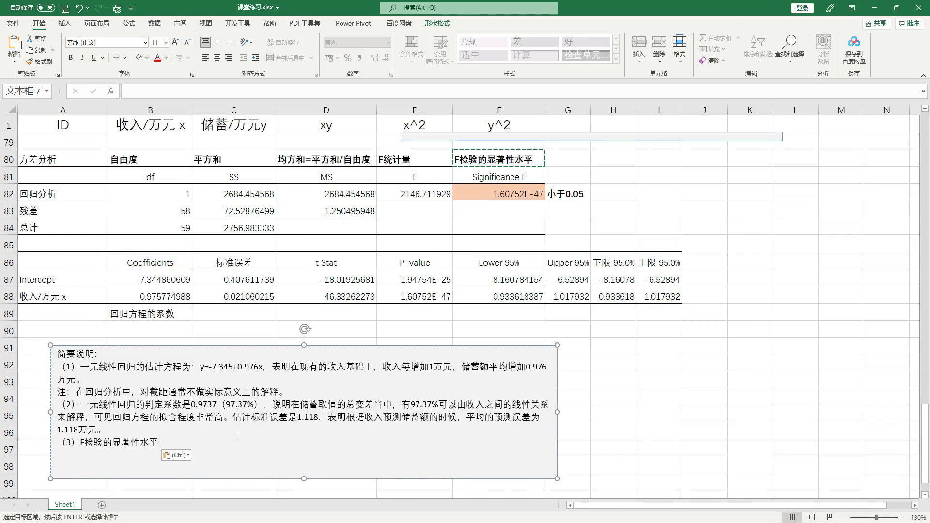
- Continue item （3） of the text box with the words 的值小于0.05，
{"action": "type", "text": "的值"}
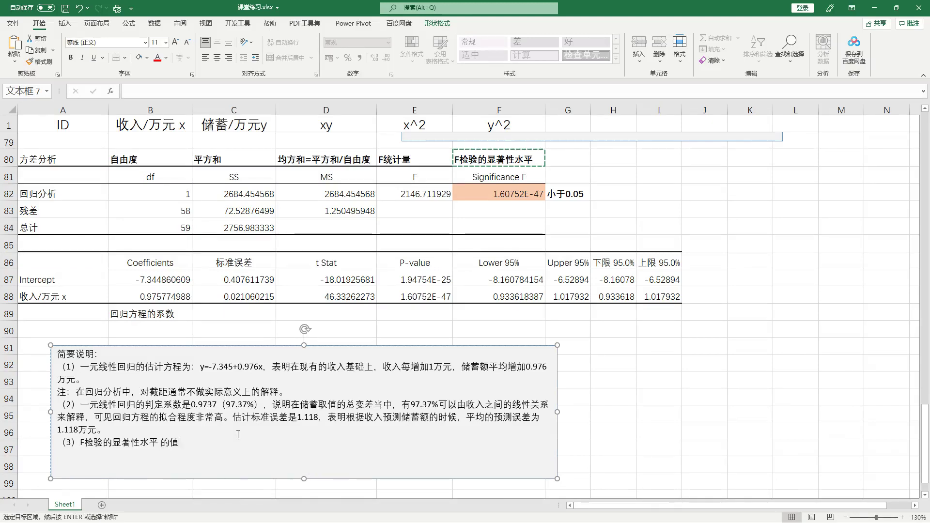
{"action": "type", "text": "xiaoyu"}
{"action": "key", "text": "space"}
{"action": "type", "text": "0.05，"}
- Examine the Significance F value in F82, temporarily handwriting 1.6×10^-47 on screen to explain its scientific notation
{"action": "left_click", "coordinate": [484, 196]}
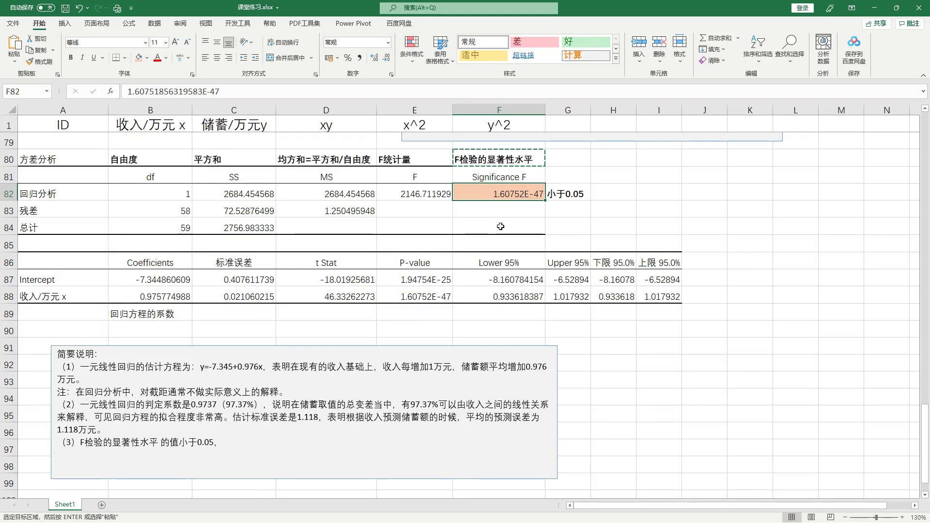
{"action": "left_click", "coordinate": [520, 225]}
{"action": "left_click", "coordinate": [500, 192]}
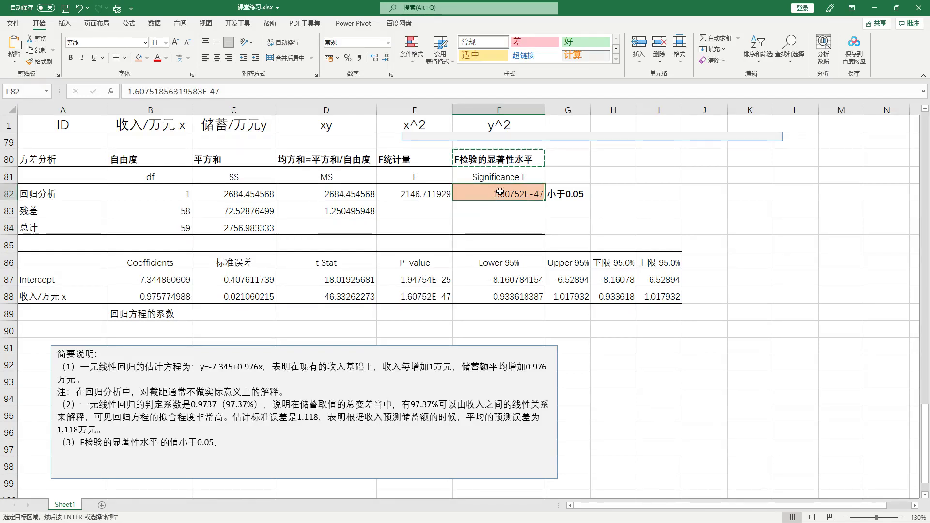
{"action": "left_click", "coordinate": [509, 222]}
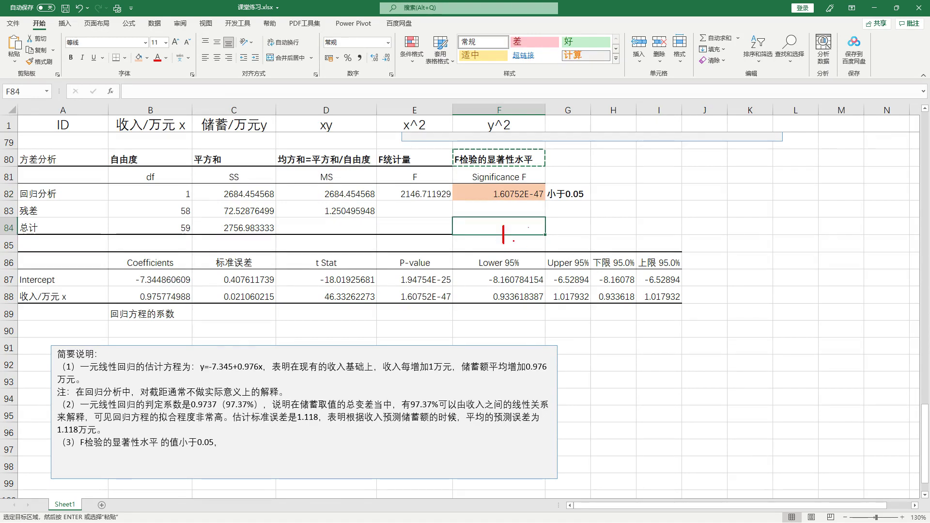
{"action": "mouse_move", "coordinate": [538, 209]}
{"action": "left_mouse_down"}
{"action": "mouse_move", "coordinate": [544, 235]}
{"action": "mouse_move", "coordinate": [517, 242]}
{"action": "left_mouse_up"}
{"action": "mouse_move", "coordinate": [576, 217]}
{"action": "left_mouse_down"}
{"action": "mouse_move", "coordinate": [603, 239]}
{"action": "mouse_move", "coordinate": [573, 248]}
{"action": "left_mouse_up"}
{"action": "mouse_move", "coordinate": [641, 212]}
{"action": "left_mouse_down"}
{"action": "mouse_move", "coordinate": [634, 238]}
{"action": "mouse_move", "coordinate": [665, 209]}
{"action": "mouse_move", "coordinate": [706, 211]}
{"action": "mouse_move", "coordinate": [702, 223]}
{"action": "mouse_move", "coordinate": [724, 189]}
{"action": "mouse_move", "coordinate": [728, 223]}
{"action": "left_mouse_up"}
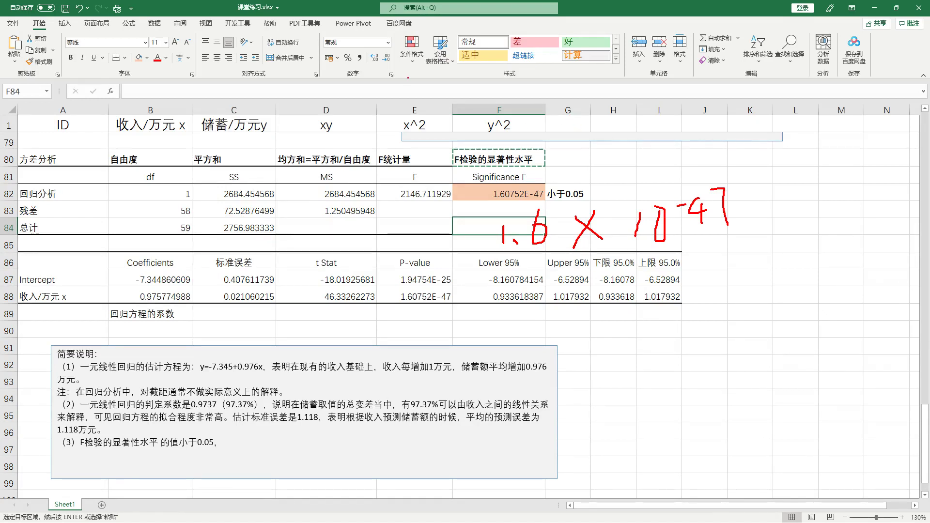
{"action": "key", "text": "Escape"}
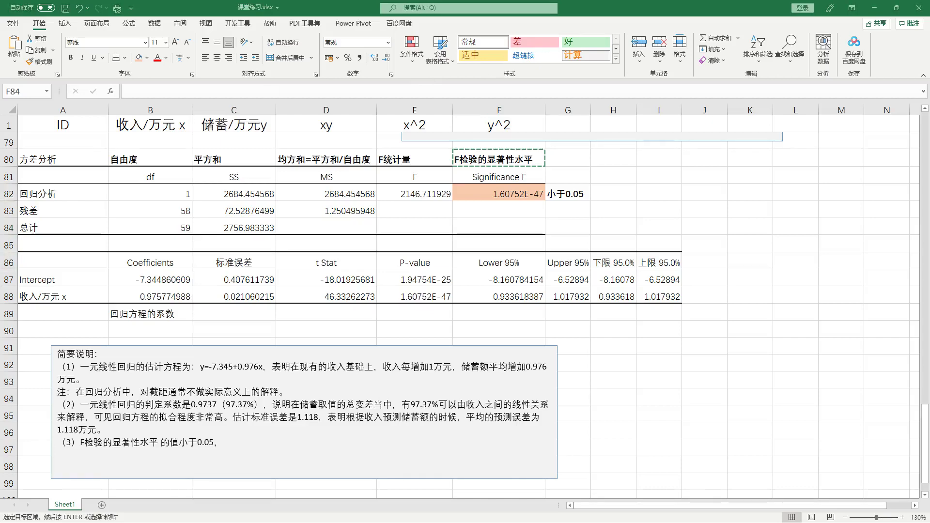
- Complete item （3） with the pasted text 说明所建立的一元线性回归方程通过F检验，这说明收入与储蓄之间存在显著的线性关系， and add a new line below it
{"action": "left_click", "coordinate": [257, 446]}
{"action": "scroll", "coordinate": [256, 446], "scroll_direction": "down", "scroll_amount": 1}
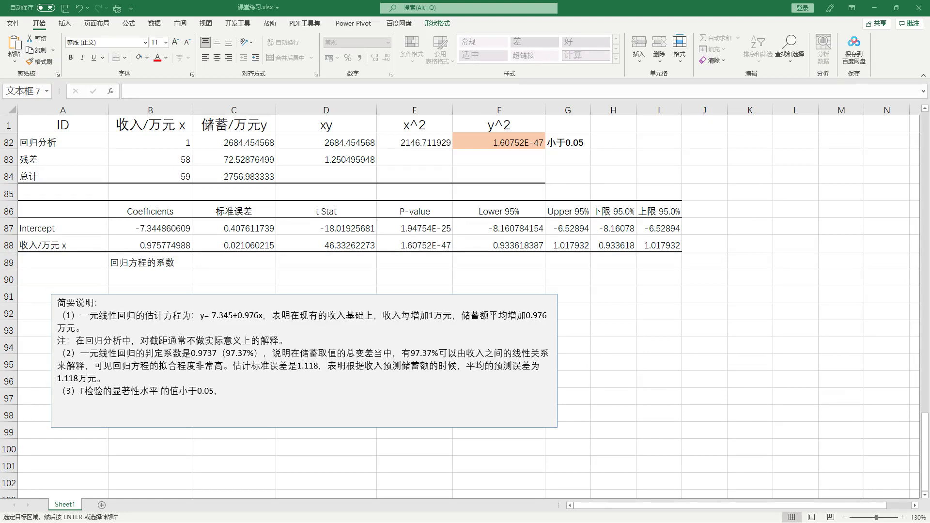
{"action": "left_click", "coordinate": [253, 390]}
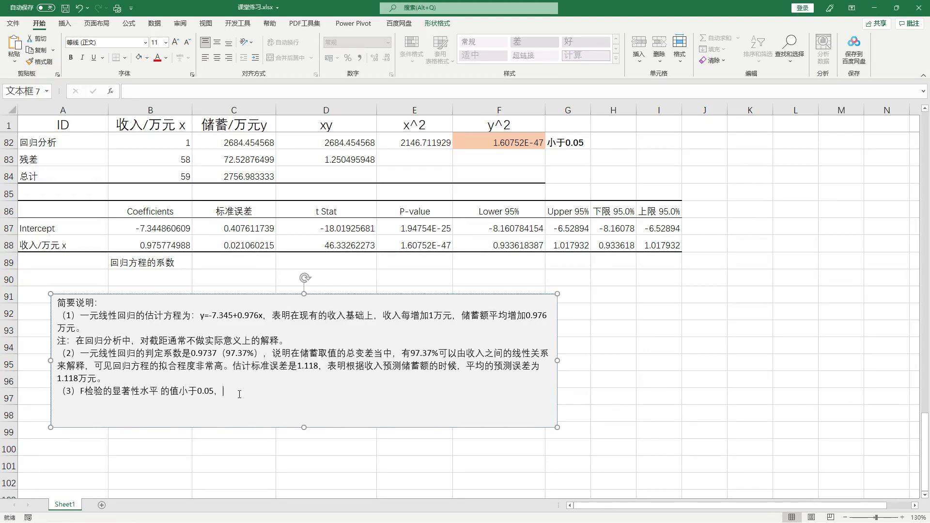
{"action": "right_click", "coordinate": [240, 394]}
{"action": "left_click", "coordinate": [287, 301]}
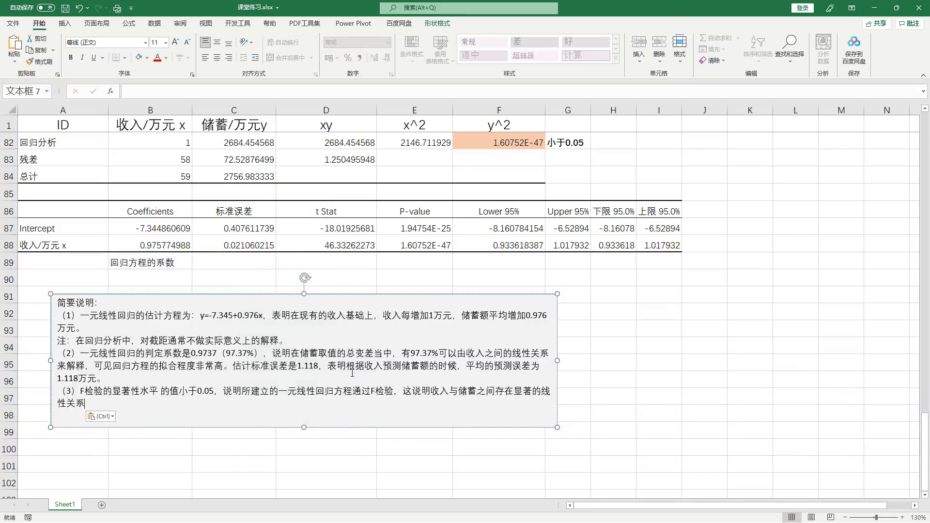
{"action": "key", "text": "Return"}
{"action": "type", "text": "，"}
{"action": "left_click_drag", "start_coordinate": [411, 393], "coordinate": [551, 390]}
{"action": "left_click", "coordinate": [142, 415]}
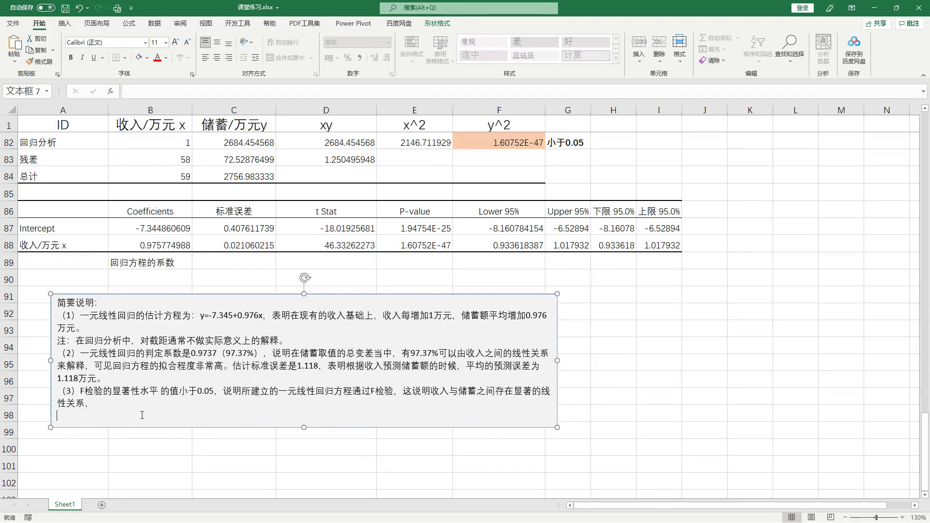
{"action": "left_click", "coordinate": [358, 232]}
{"action": "scroll", "coordinate": [357, 232], "scroll_direction": "up", "scroll_amount": 1}
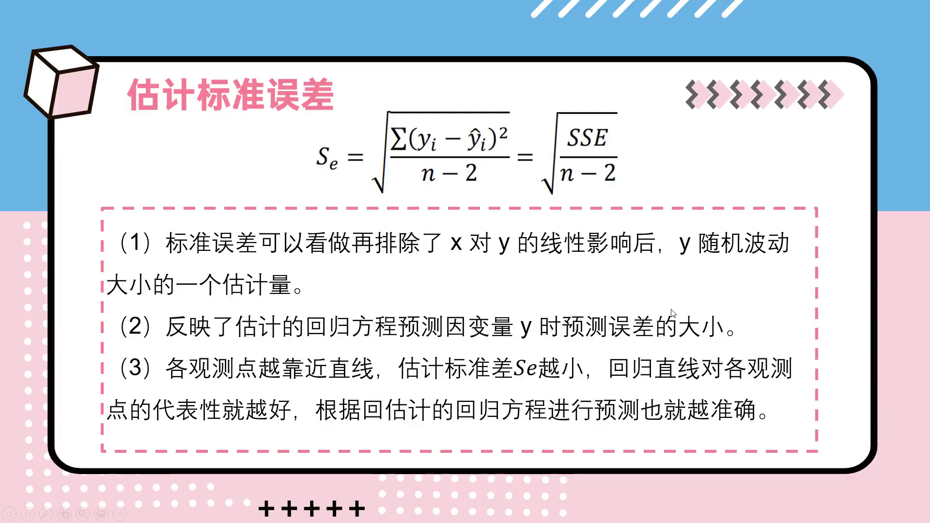
{"action": "left_click", "coordinate": [673, 313]}
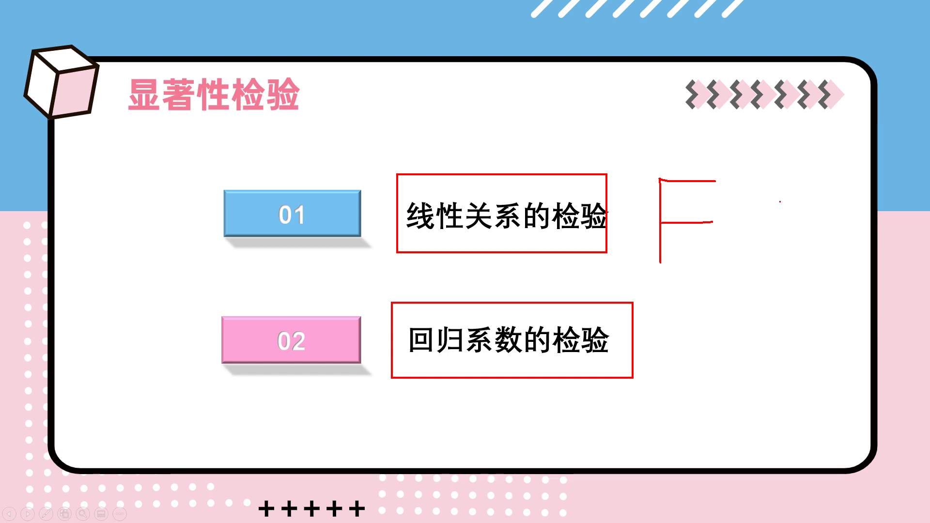
{"action": "mouse_move", "coordinate": [673, 414]}
{"action": "left_mouse_down"}
{"action": "mouse_move", "coordinate": [675, 393]}
{"action": "mouse_move", "coordinate": [714, 333]}
{"action": "mouse_move", "coordinate": [676, 384]}
{"action": "mouse_move", "coordinate": [709, 397]}
{"action": "left_mouse_up"}
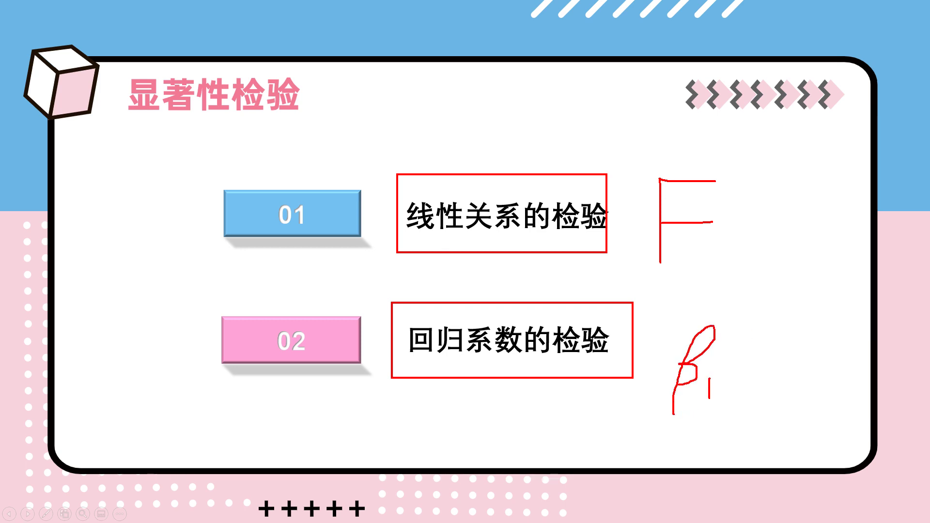
{"action": "mouse_move", "coordinate": [670, 308]}
{"action": "left_mouse_down"}
{"action": "mouse_move", "coordinate": [669, 338]}
{"action": "mouse_move", "coordinate": [670, 309]}
{"action": "left_mouse_up"}
{"action": "left_click_drag", "start_coordinate": [725, 430], "coordinate": [733, 429]}
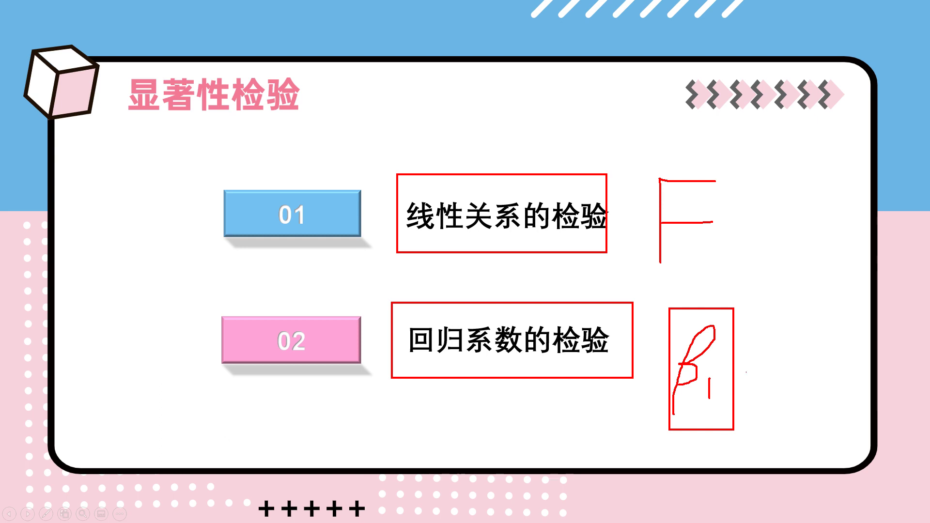
{"action": "mouse_move", "coordinate": [793, 307]}
{"action": "left_mouse_down"}
{"action": "mouse_move", "coordinate": [802, 374]}
{"action": "mouse_move", "coordinate": [811, 371]}
{"action": "left_mouse_up"}
{"action": "left_click_drag", "start_coordinate": [776, 333], "coordinate": [819, 333]}
{"action": "key", "text": "e"}
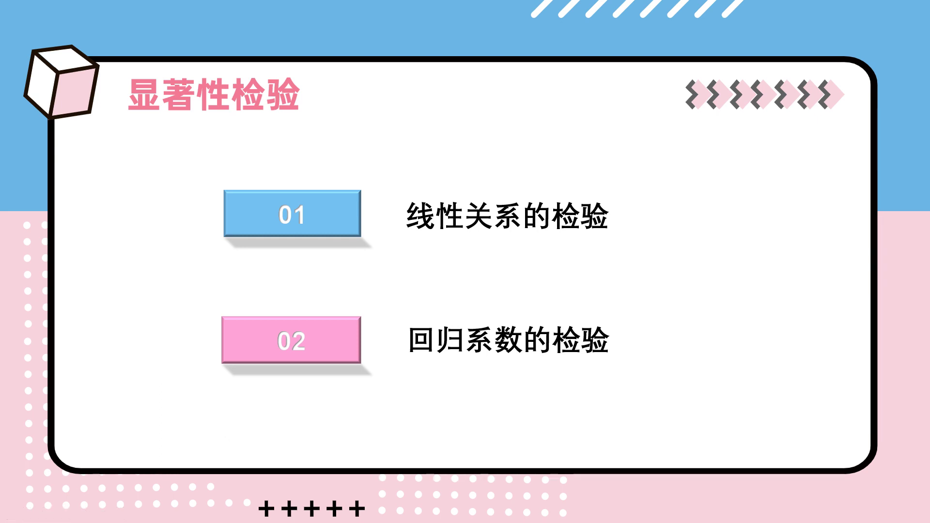
{"action": "key", "text": "alt+Tab"}
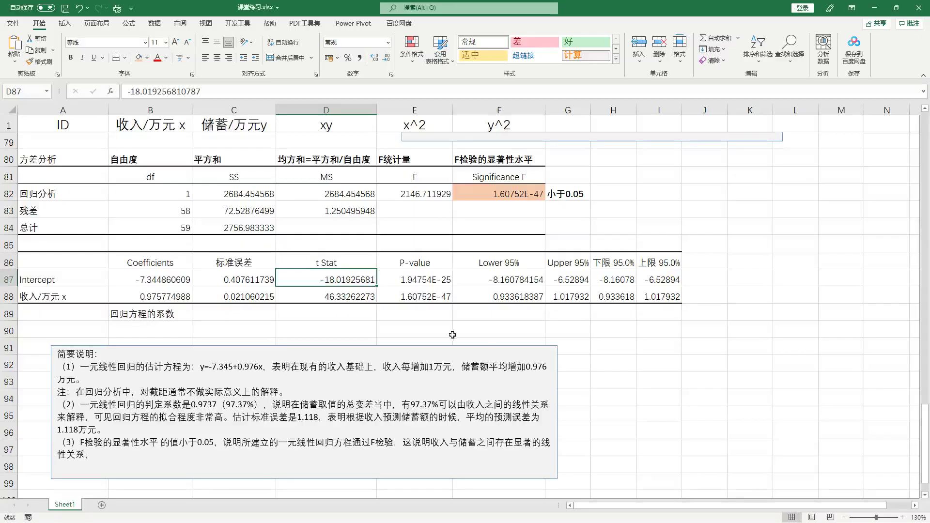
- Enter the label t统计量 in D89 below the t Stat values and make it bold
{"action": "left_click_drag", "start_coordinate": [344, 264], "coordinate": [344, 297]}
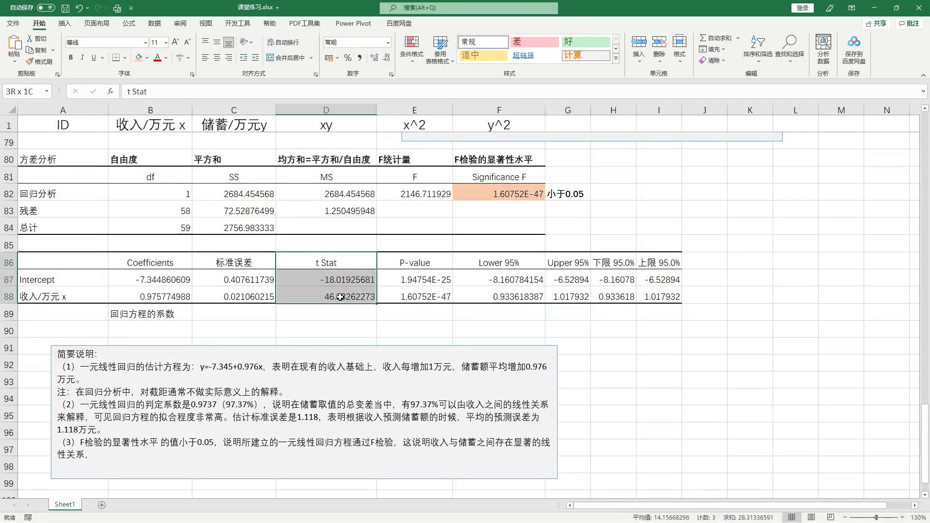
{"action": "left_click", "coordinate": [331, 318]}
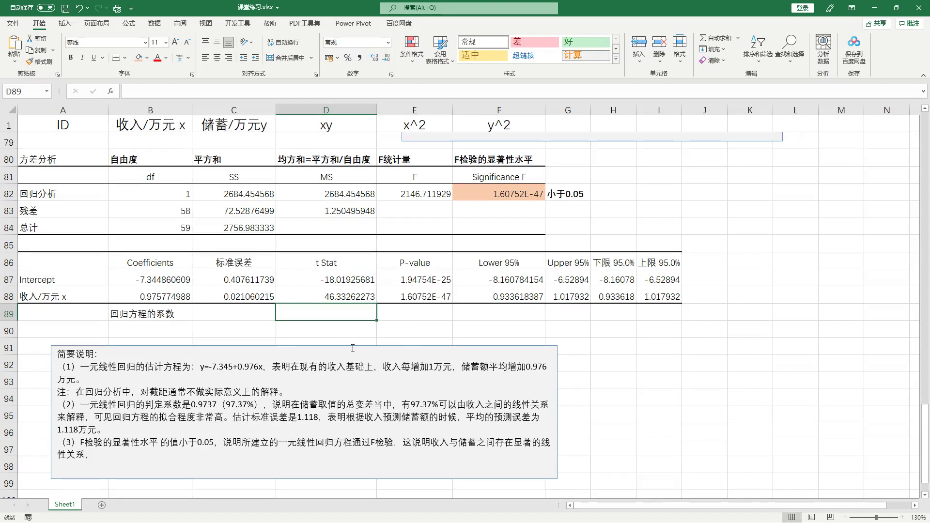
{"action": "type", "text": "ttong"}
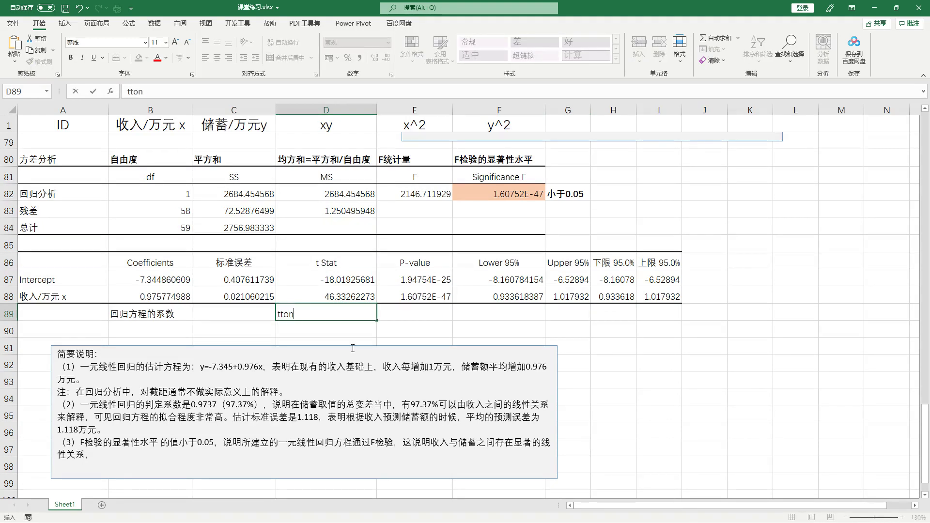
{"action": "key", "text": "BackSpace"}
{"action": "key", "text": "BackSpace"}
{"action": "key", "text": "BackSpace"}
{"action": "key", "text": "BackSpace"}
{"action": "type", "text": "tog"}
{"action": "key", "text": "BackSpace"}
{"action": "type", "text": "ngjil"}
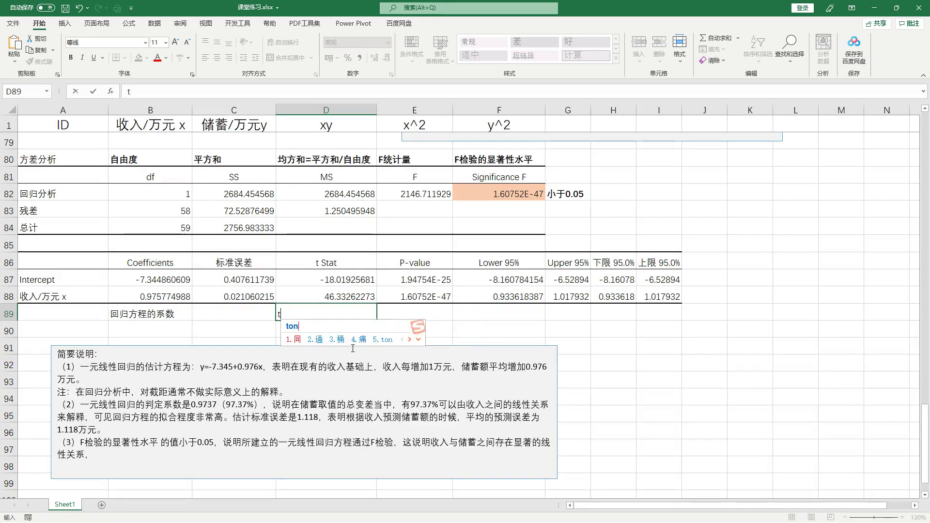
{"action": "key", "text": "space"}
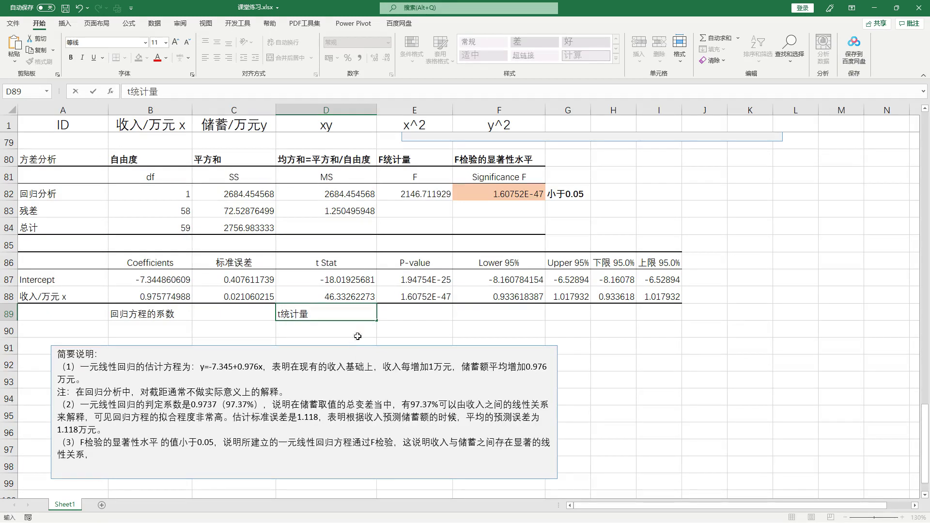
{"action": "left_click", "coordinate": [352, 318]}
{"action": "key", "text": "ctrl+b"}
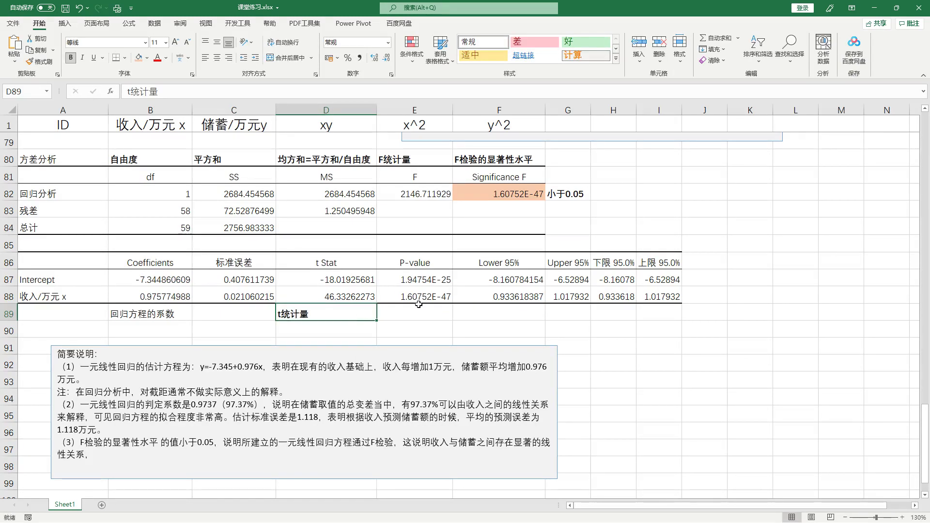
{"action": "left_click", "coordinate": [416, 304]}
{"action": "left_click", "coordinate": [415, 323]}
{"action": "left_click", "coordinate": [415, 313]}
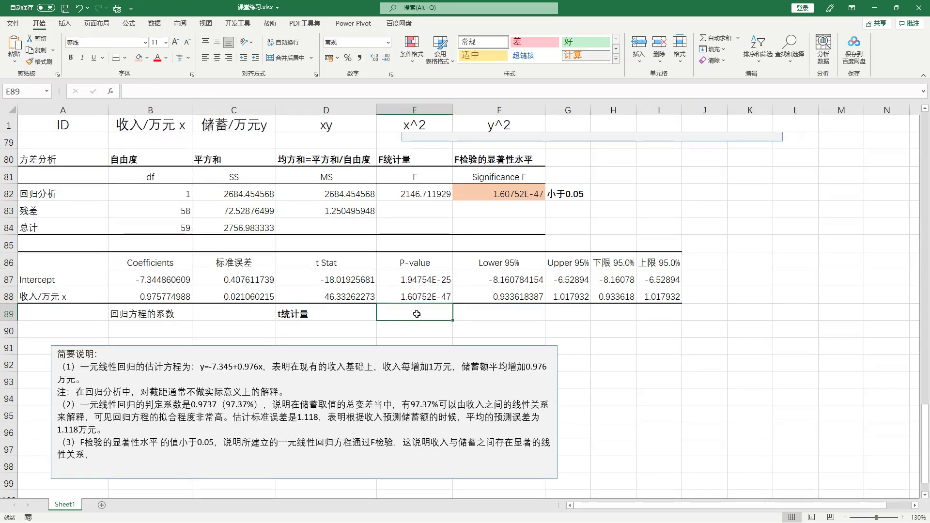
{"action": "left_click", "coordinate": [348, 320]}
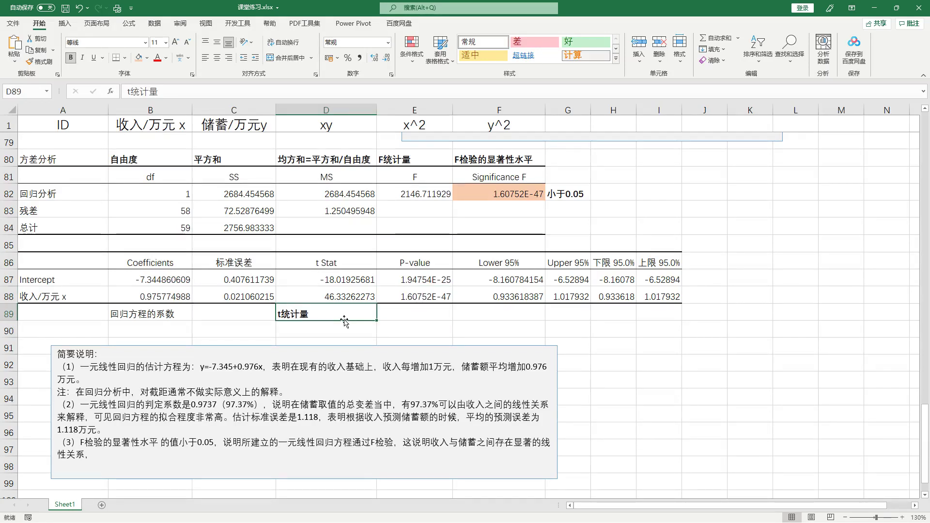
{"action": "left_click_drag", "start_coordinate": [78, 297], "coordinate": [161, 297]}
{"action": "left_click", "coordinate": [161, 297]}
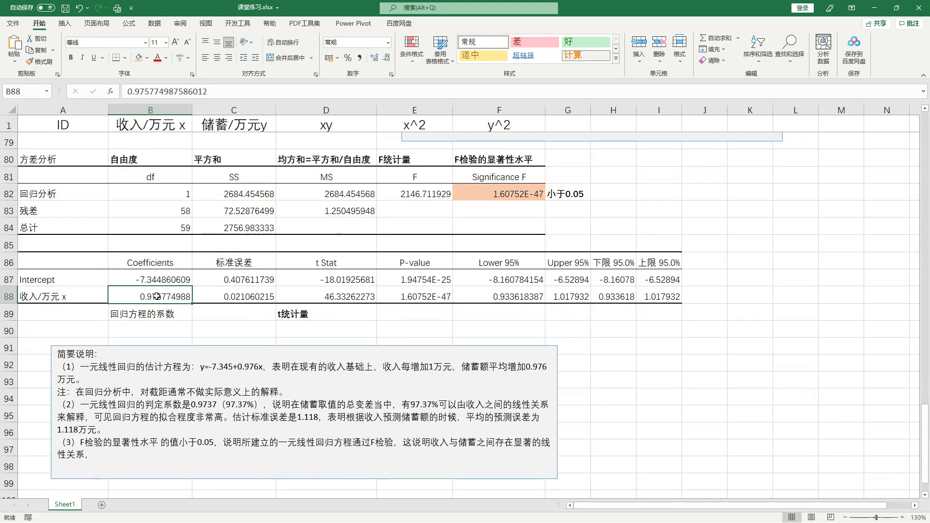
- Highlight the income coefficient in B88 and its P-value in E88 with the orange fill colour
{"action": "left_click", "coordinate": [139, 58]}
{"action": "left_click", "coordinate": [335, 272]}
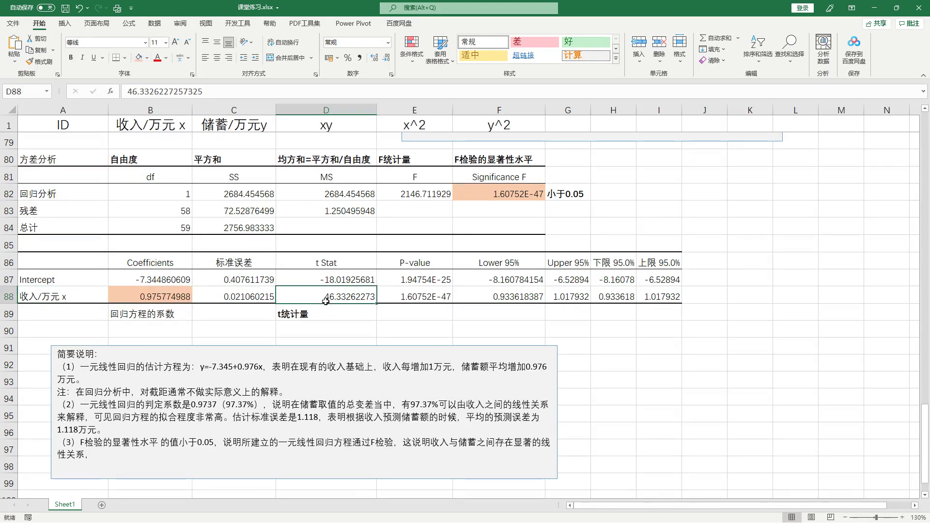
{"action": "left_click_drag", "start_coordinate": [335, 271], "coordinate": [338, 300]}
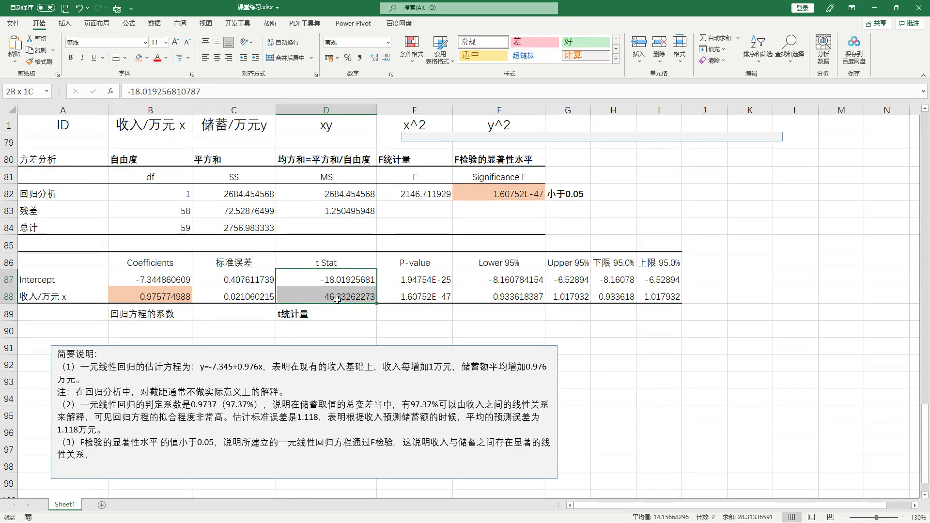
{"action": "left_click", "coordinate": [404, 298]}
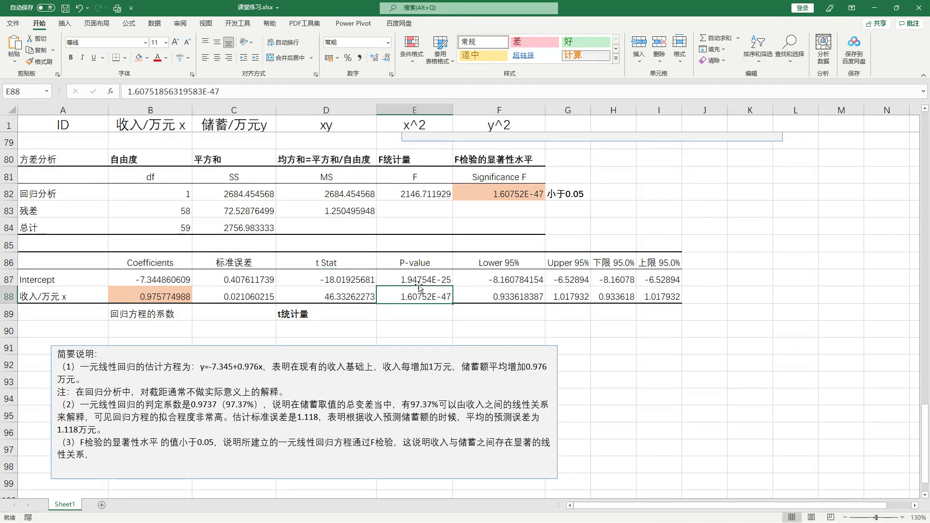
{"action": "left_click", "coordinate": [139, 58]}
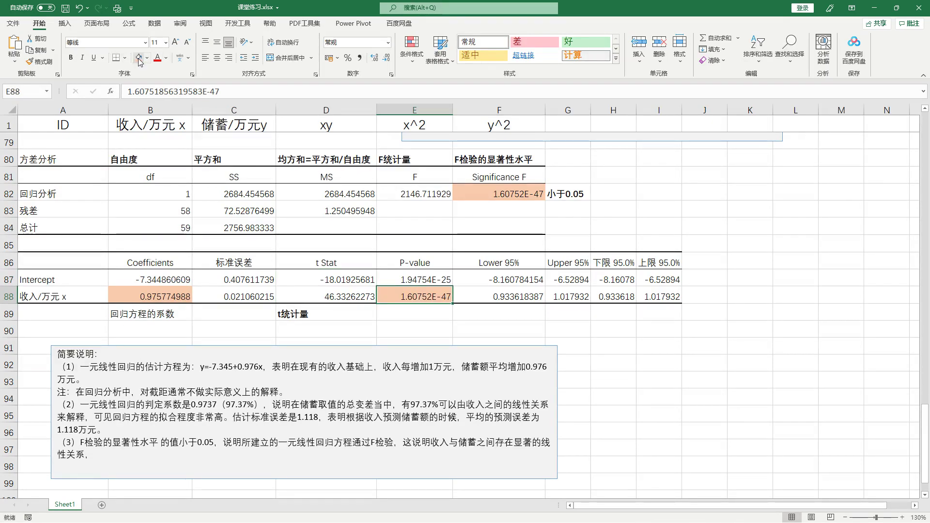
- Enter the label p值（0.05） in E89 below the P-value column
{"action": "left_click", "coordinate": [417, 314]}
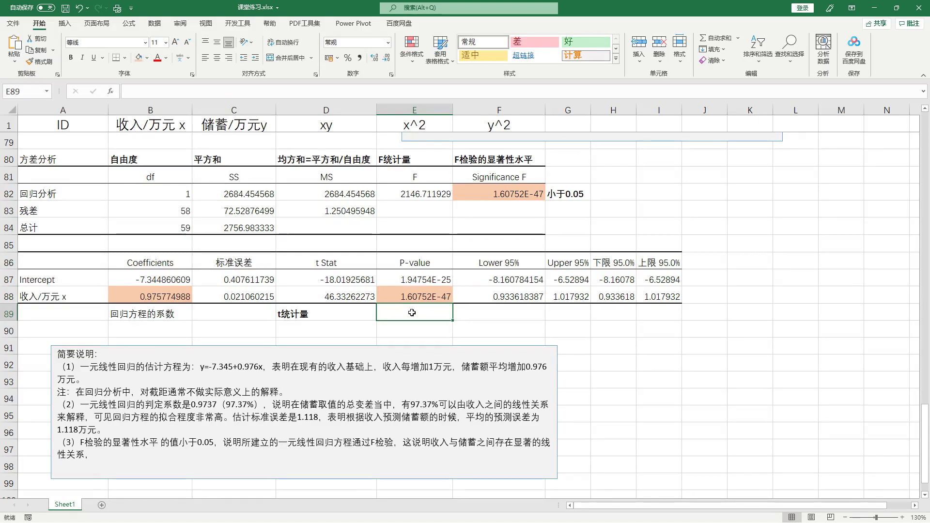
{"action": "type", "text": "pz"}
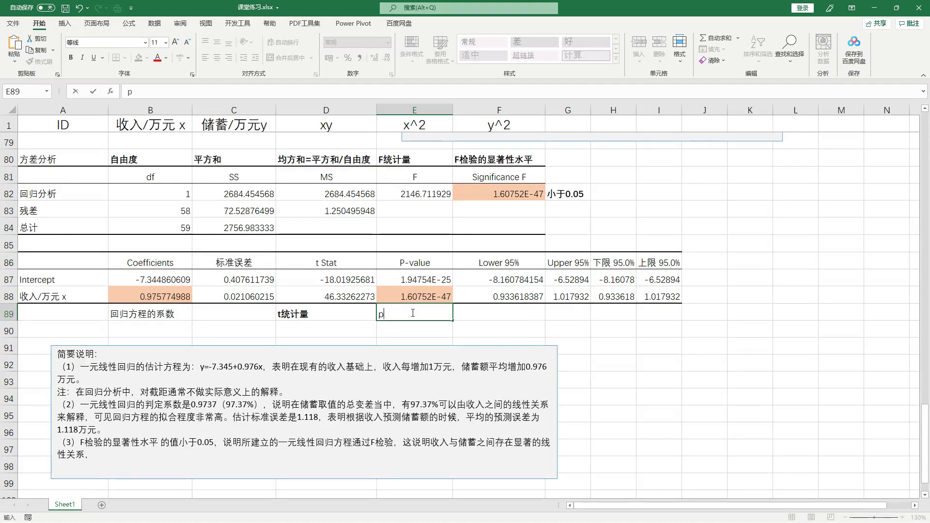
{"action": "key", "text": "BackSpace"}
{"action": "type", "text": "值（）"}
{"action": "left_click", "coordinate": [408, 314]}
{"action": "type", "text": "0.05"}
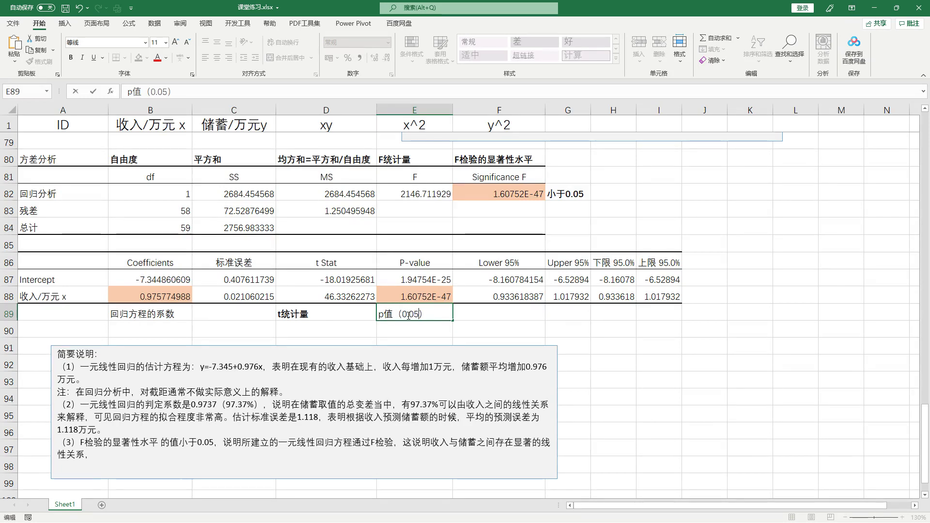
{"action": "left_click", "coordinate": [577, 315]}
- Compare the P-value of the income coefficient in E88 with the 0.05 threshold and the Significance F in F82
{"action": "left_click", "coordinate": [438, 313]}
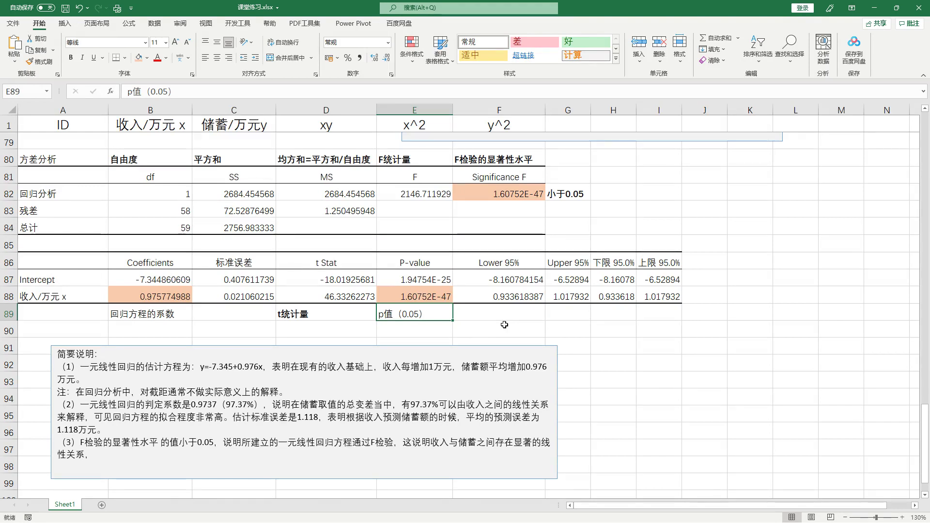
{"action": "left_click", "coordinate": [347, 315]}
{"action": "left_click", "coordinate": [408, 299]}
{"action": "left_click", "coordinate": [429, 314]}
{"action": "left_click", "coordinate": [522, 194]}
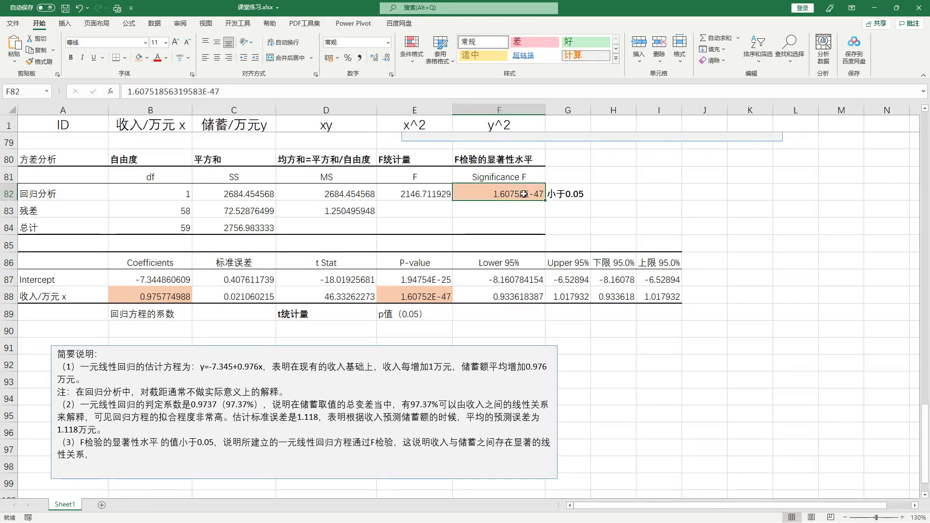
{"action": "left_click", "coordinate": [438, 292]}
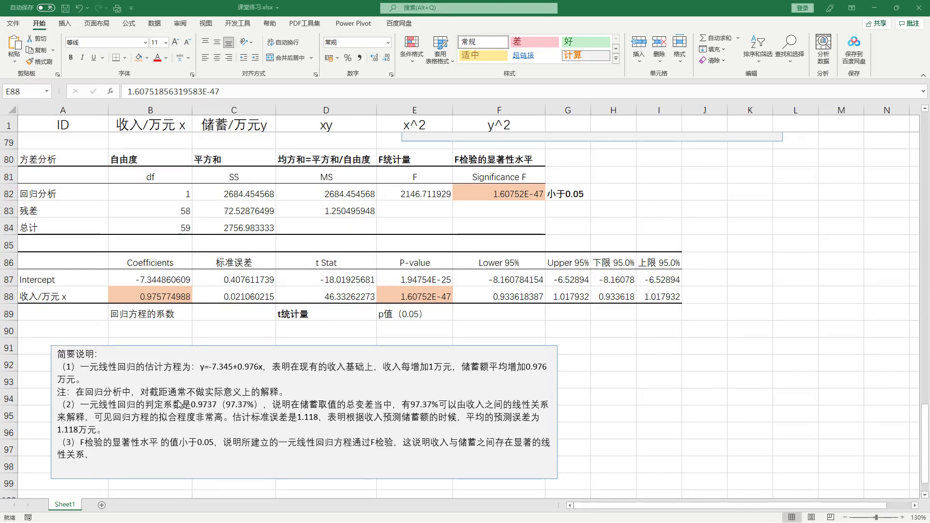
- Append to item （3） of the text box the text t统计量所对应的p值小于0.05,说明一元线性回归系数通过t检验，这表明收入是影响储蓄的一个显著性因素
{"action": "left_click", "coordinate": [107, 458]}
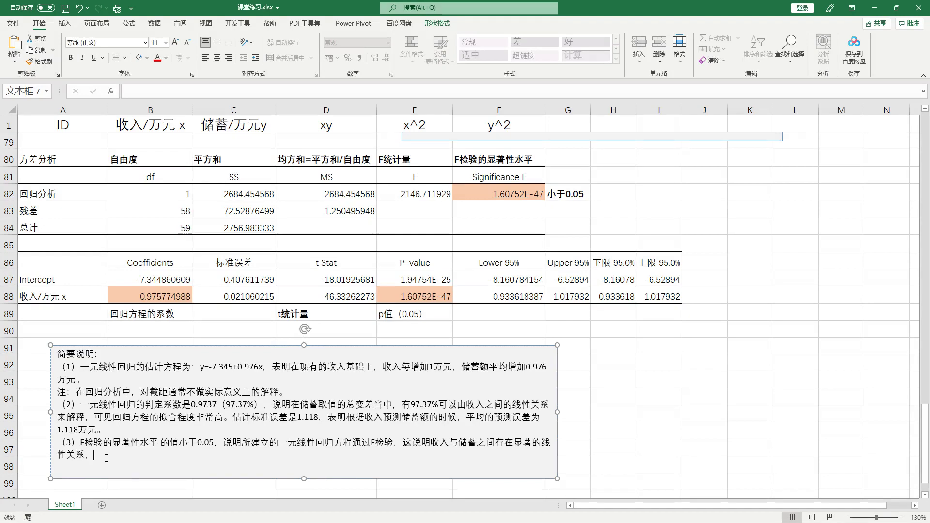
{"action": "type", "text": "t统计量所对应的p值小于0.05,说明一元线性回归系数通过t检验，这表明收入是影响储蓄的一个显著性因素."}
{"action": "left_click_drag", "start_coordinate": [134, 458], "coordinate": [324, 455]}
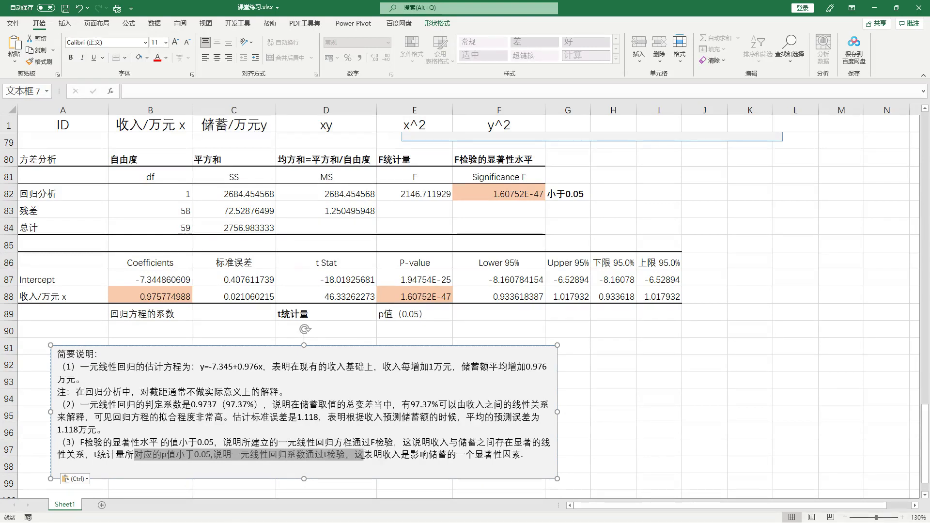
{"action": "left_click", "coordinate": [345, 455]}
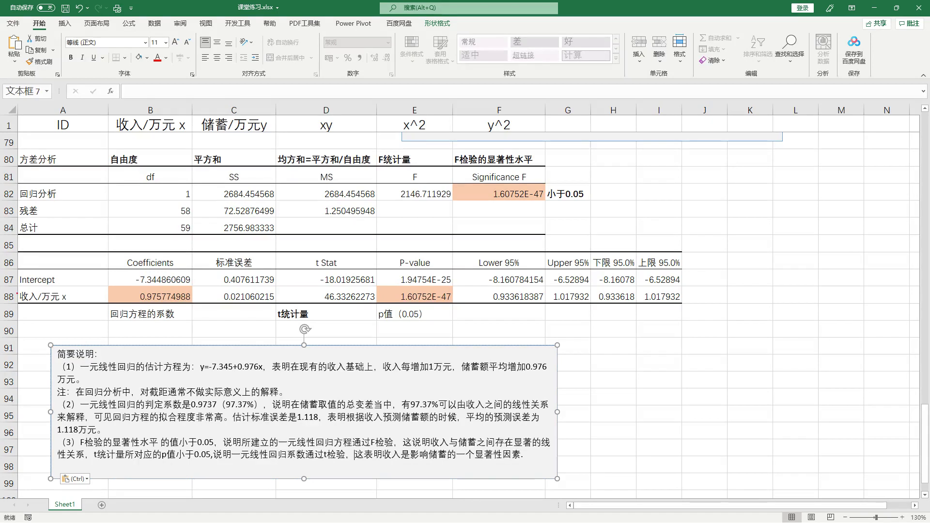
- Review the t-test conclusion in item （3） against the 收入/万元 x row, temporarily framing that row label in red
{"action": "left_click_drag", "start_coordinate": [12, 283], "coordinate": [92, 309]}
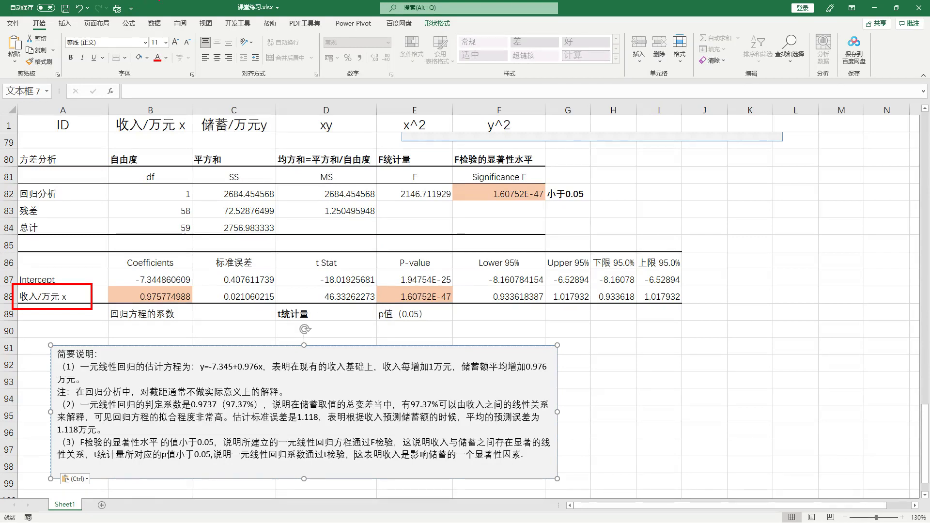
{"action": "key", "text": "Escape"}
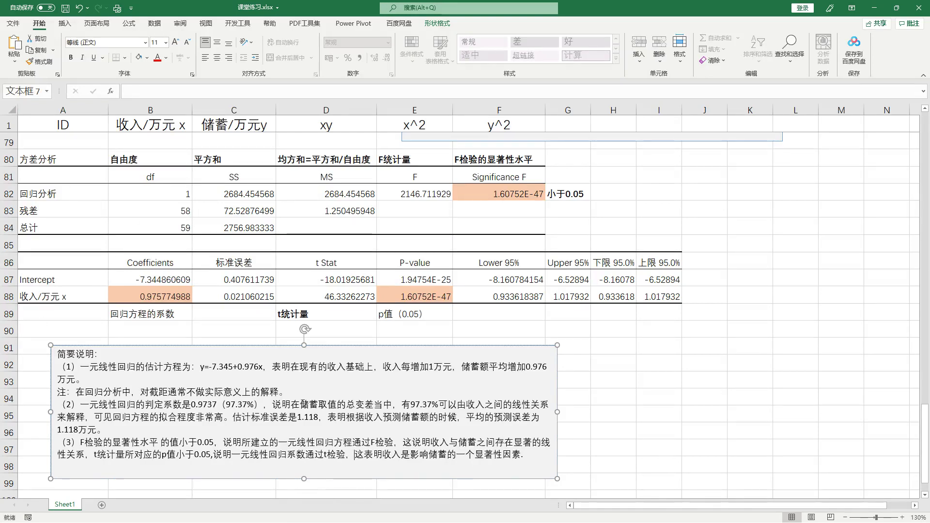
{"action": "key", "text": "ctrl+v"}
{"action": "left_click_drag", "start_coordinate": [382, 456], "coordinate": [527, 459]}
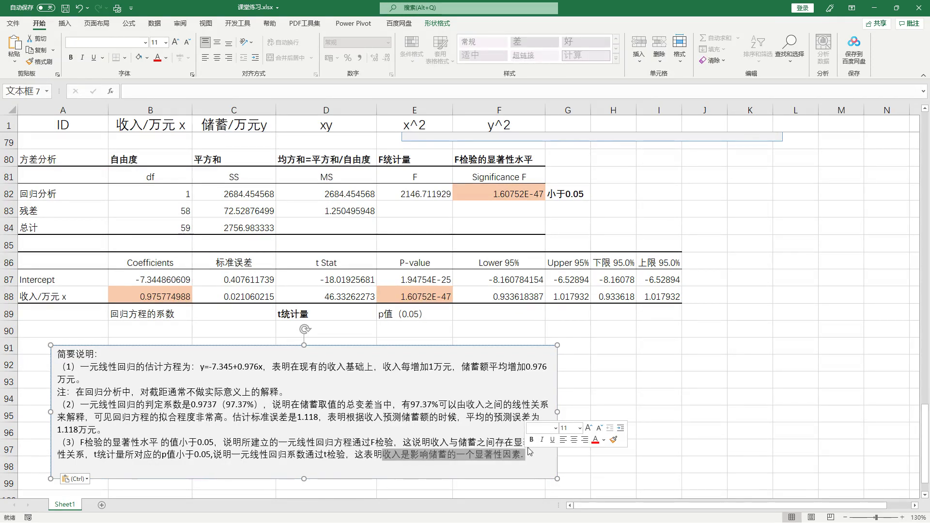
{"action": "left_click", "coordinate": [394, 454]}
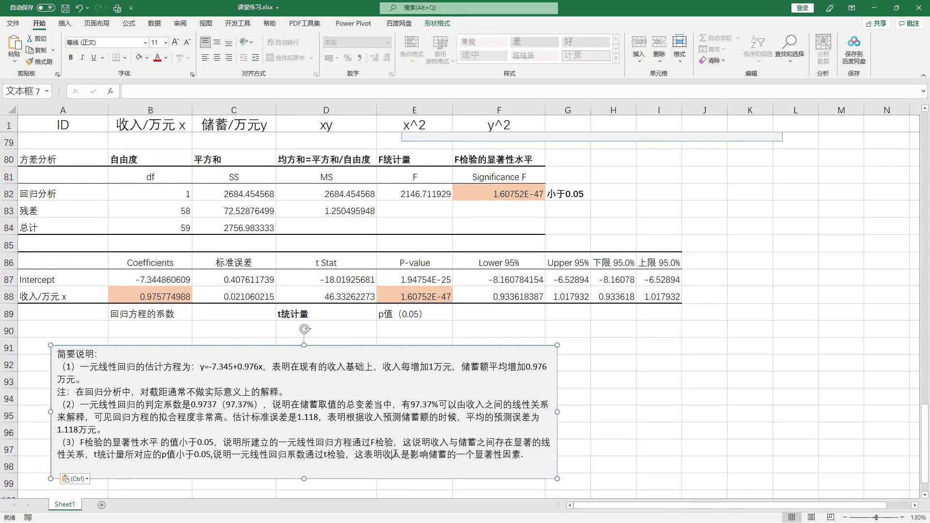
{"action": "scroll", "coordinate": [404, 457], "scroll_direction": "down", "scroll_amount": 1}
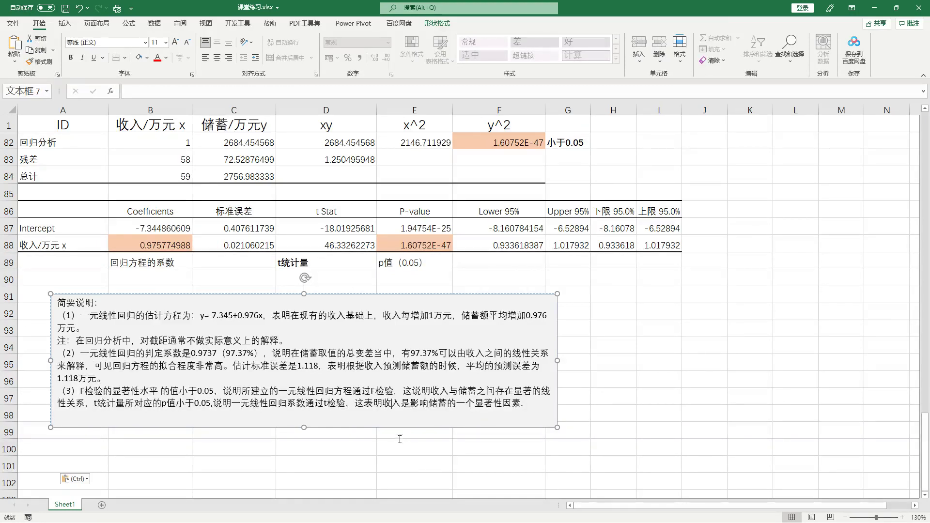
{"action": "left_click", "coordinate": [551, 408]}
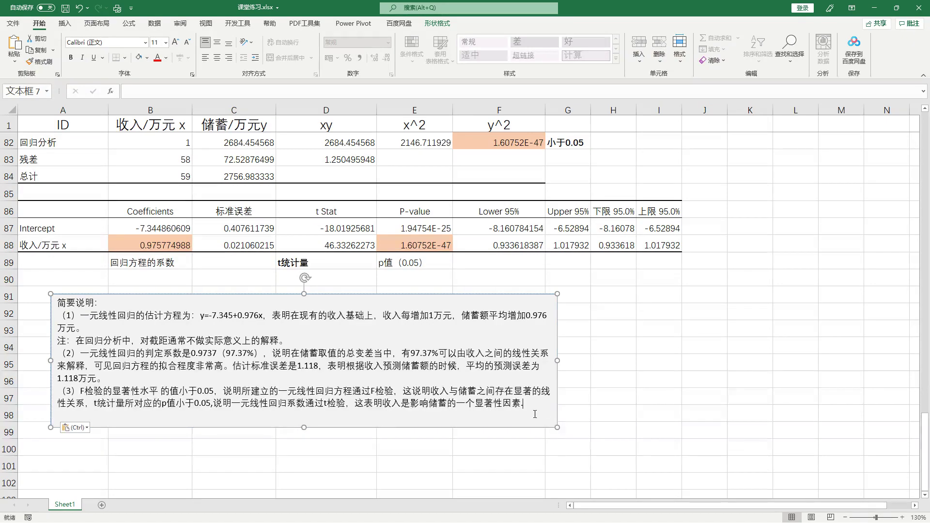
- Cut the 储蓄/万元y scatter chart from beside the source data
{"action": "scroll", "coordinate": [582, 455], "scroll_direction": "up", "scroll_amount": 4}
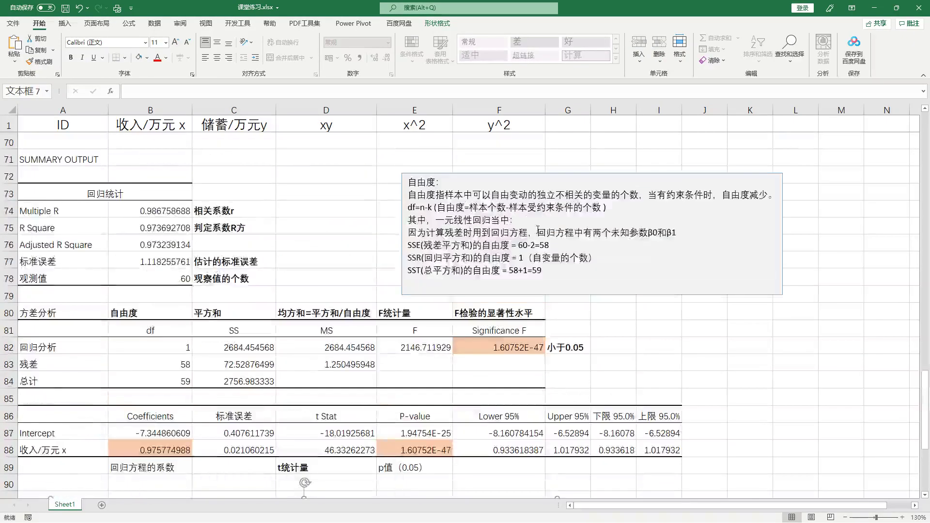
{"action": "left_click", "coordinate": [541, 230]}
{"action": "scroll", "coordinate": [541, 230], "scroll_direction": "up", "scroll_amount": 3}
{"action": "scroll", "coordinate": [542, 229], "scroll_direction": "up", "scroll_amount": 20}
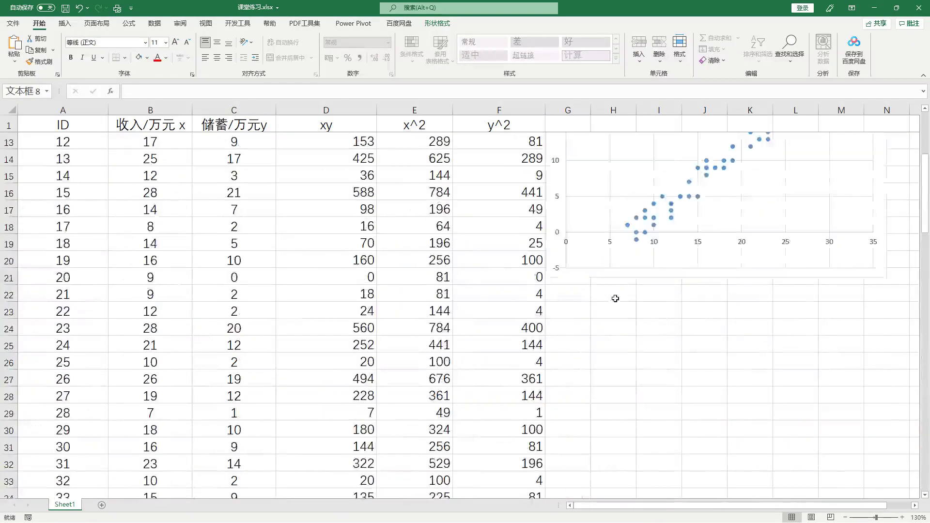
{"action": "left_click", "coordinate": [584, 225]}
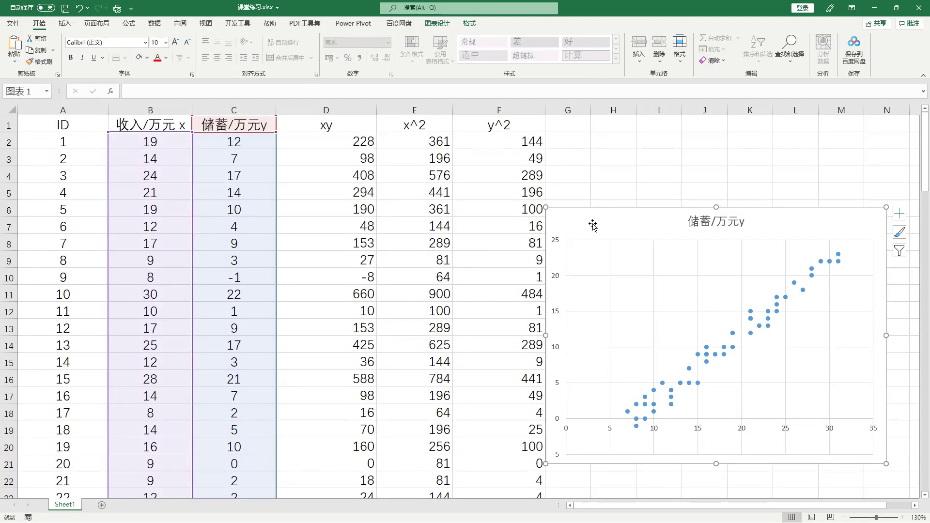
{"action": "key", "text": "Delete"}
- Resize the 简要说明 text box below the coefficients table so it ends within column E and extends down to row 102
{"action": "scroll", "coordinate": [591, 222], "scroll_direction": "down", "scroll_amount": 20}
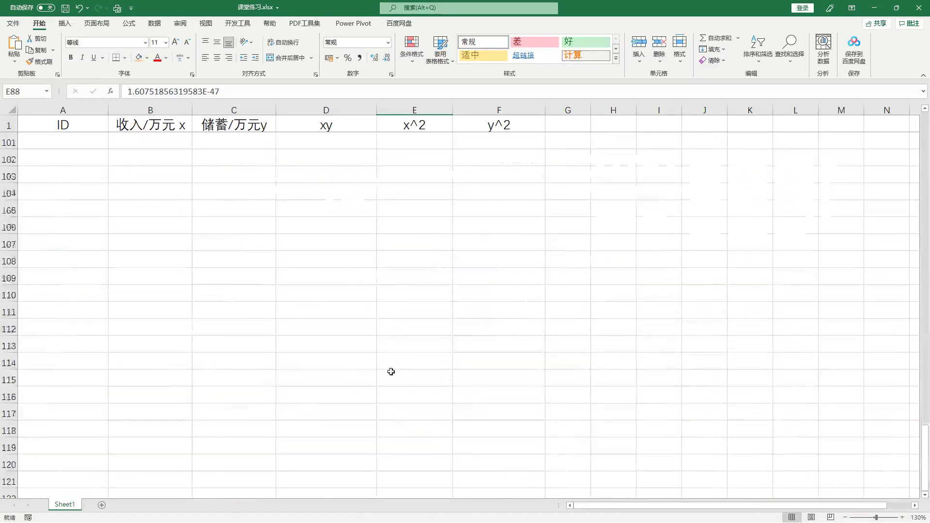
{"action": "scroll", "coordinate": [391, 371], "scroll_direction": "up", "scroll_amount": 6}
{"action": "scroll", "coordinate": [391, 371], "scroll_direction": "down", "scroll_amount": 2}
{"action": "left_click", "coordinate": [543, 304]}
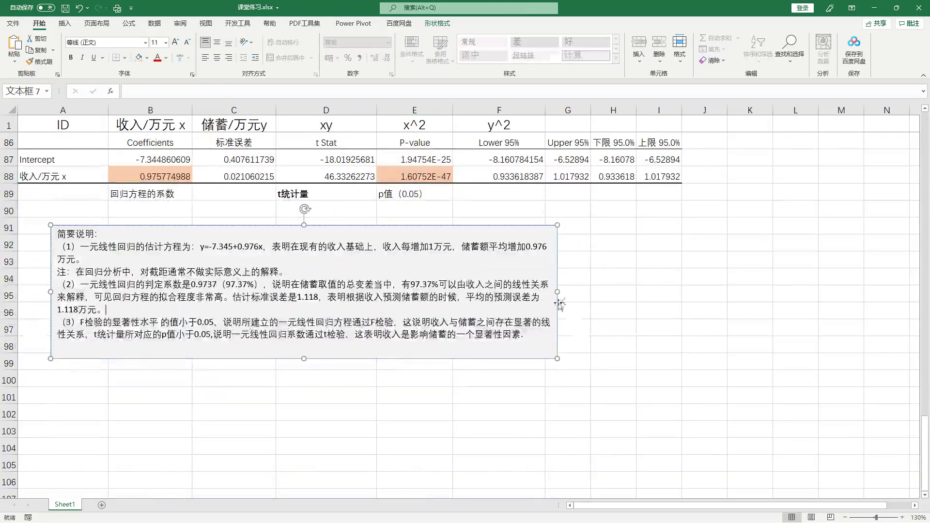
{"action": "left_click_drag", "start_coordinate": [557, 298], "coordinate": [392, 300]}
{"action": "left_click_drag", "start_coordinate": [220, 359], "coordinate": [208, 424]}
- Paste the scatter chart and place it beside the 简要说明 text box, below the coefficients table
{"action": "left_click", "coordinate": [429, 312]}
{"action": "left_click", "coordinate": [449, 237]}
{"action": "left_click_drag", "start_coordinate": [464, 272], "coordinate": [583, 234]}
- Remove the title and the gridlines from the scatter chart
{"action": "left_click", "coordinate": [583, 234]}
{"action": "key", "text": "Delete"}
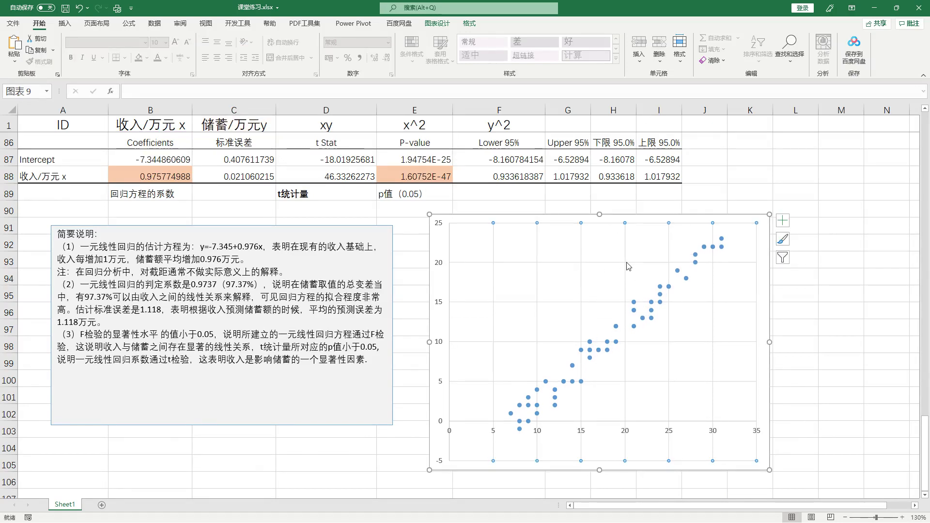
{"action": "left_click", "coordinate": [631, 268]}
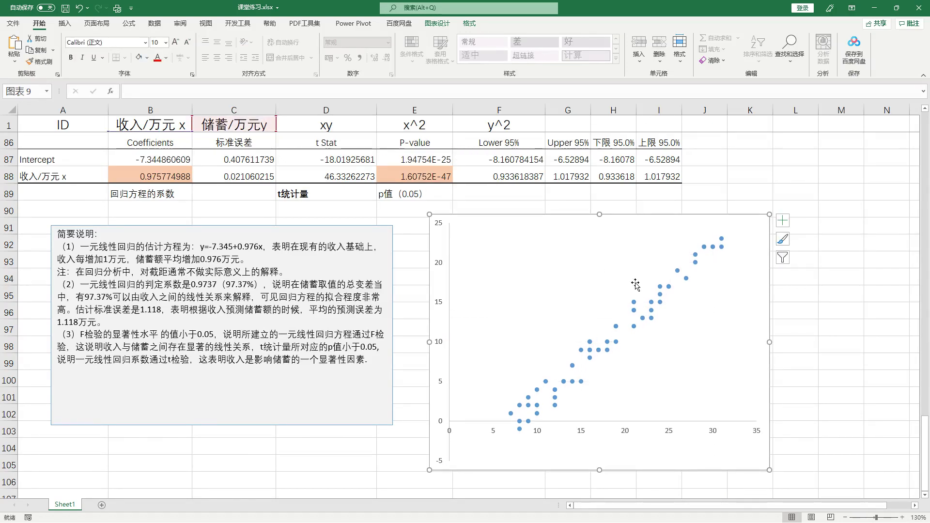
- Add a linear trendline to the 储蓄/万元y data series in the scatter chart
{"action": "left_click", "coordinate": [635, 312]}
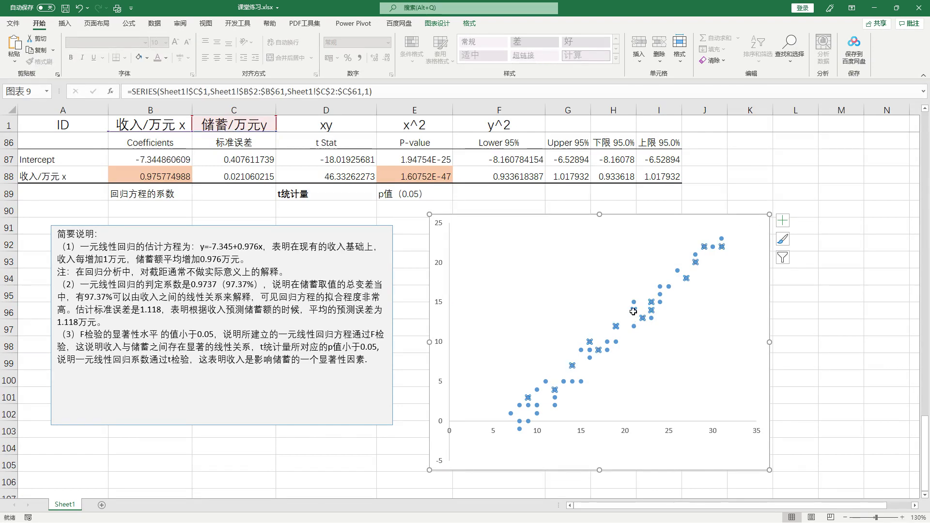
{"action": "right_click", "coordinate": [635, 313]}
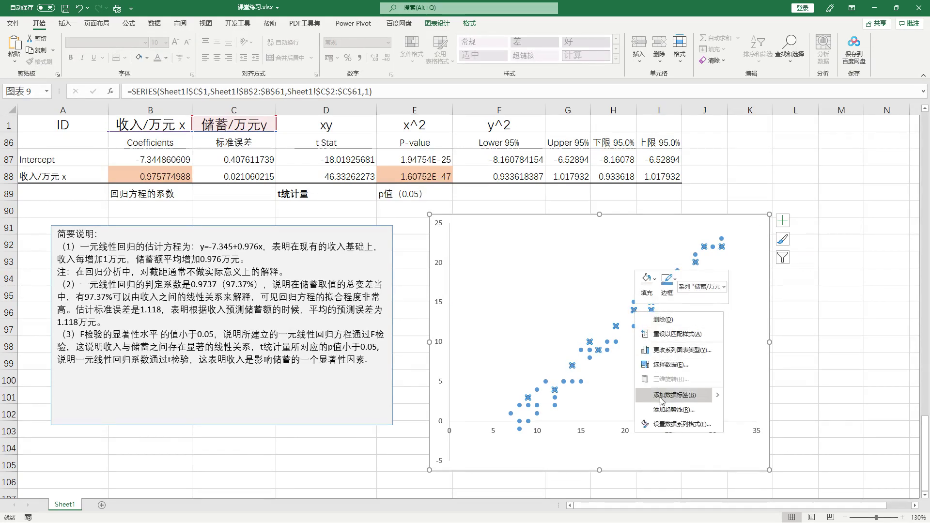
{"action": "left_click", "coordinate": [680, 413]}
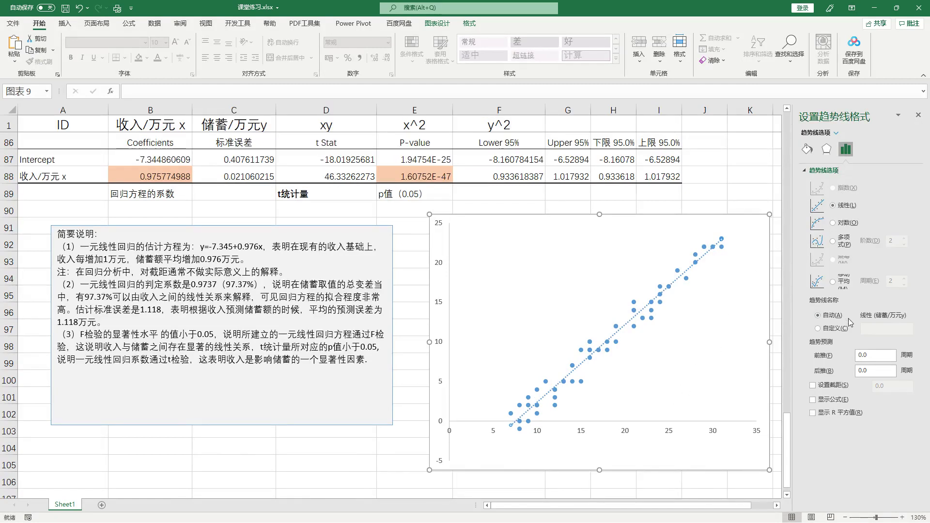
- Format the trendline as a red solid line with an unbroken dash style
{"action": "left_click", "coordinate": [807, 149]}
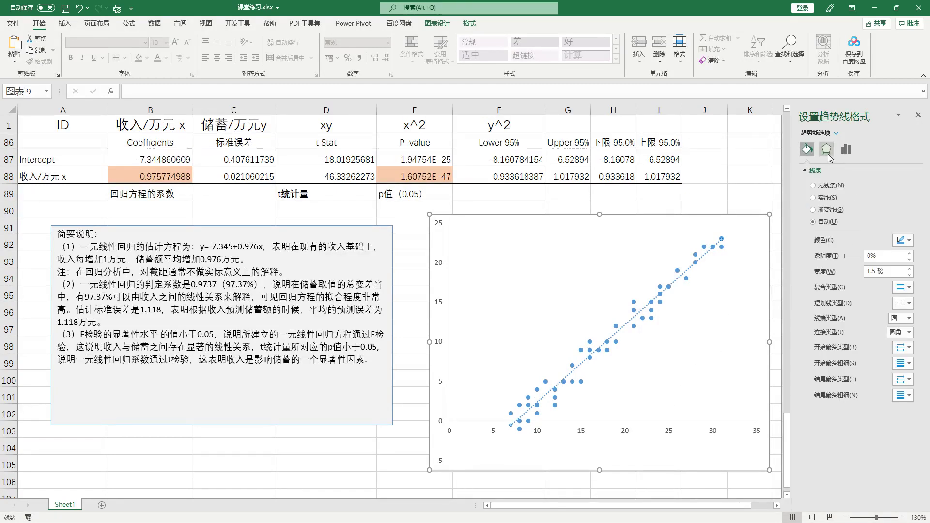
{"action": "left_click", "coordinate": [824, 197]}
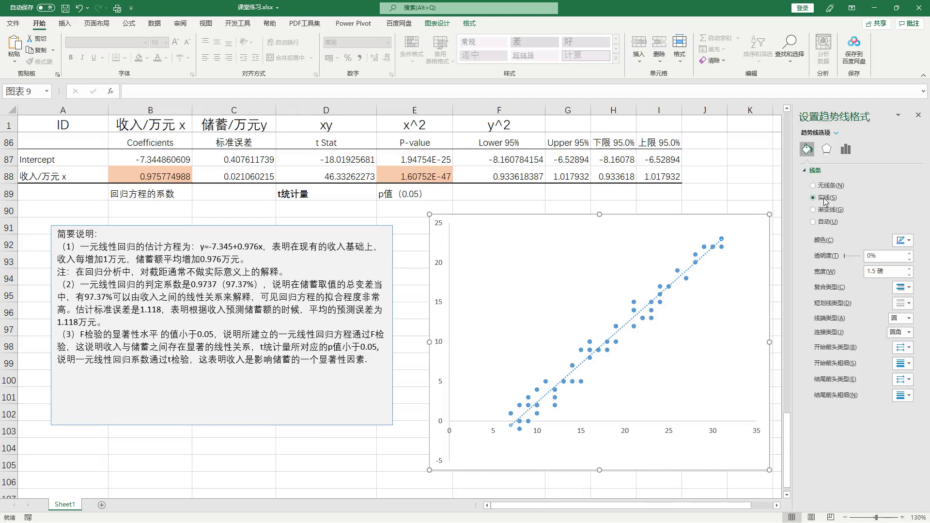
{"action": "left_click", "coordinate": [905, 241]}
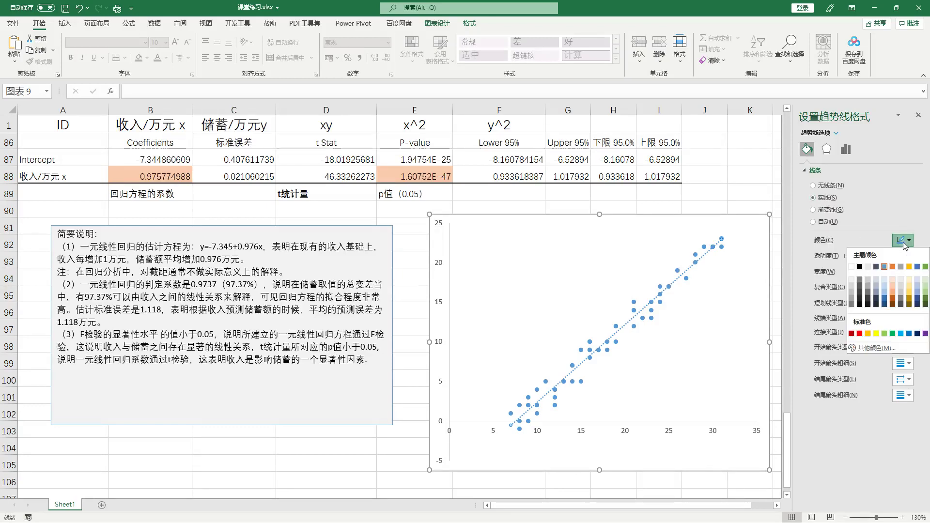
{"action": "left_click", "coordinate": [860, 334]}
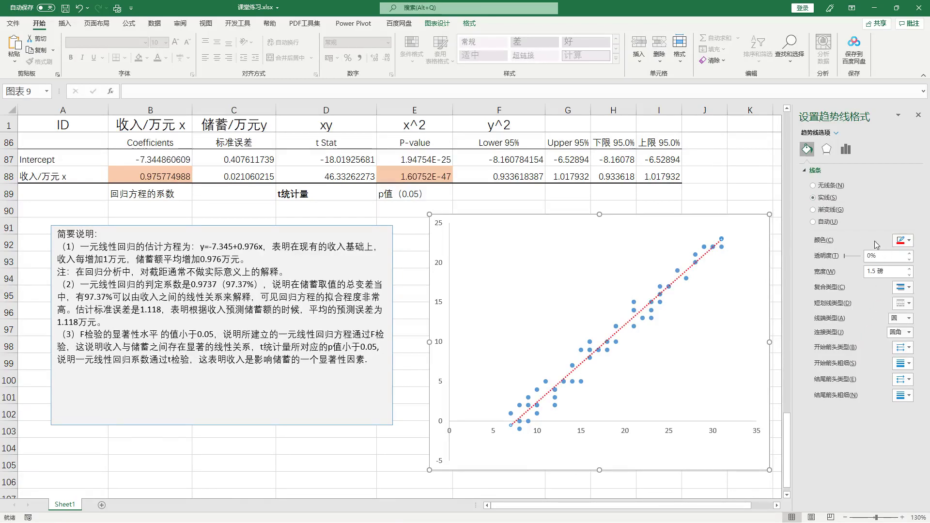
{"action": "left_click", "coordinate": [902, 304]}
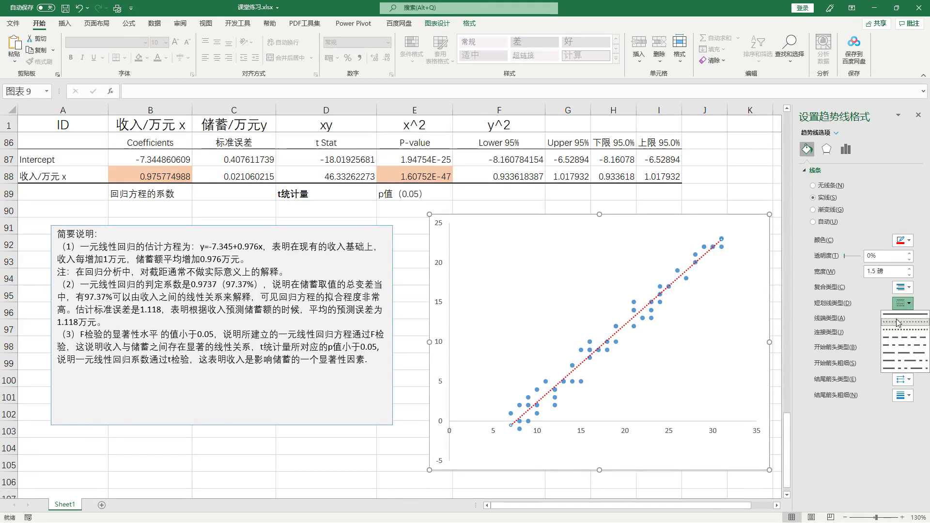
{"action": "left_click", "coordinate": [903, 314]}
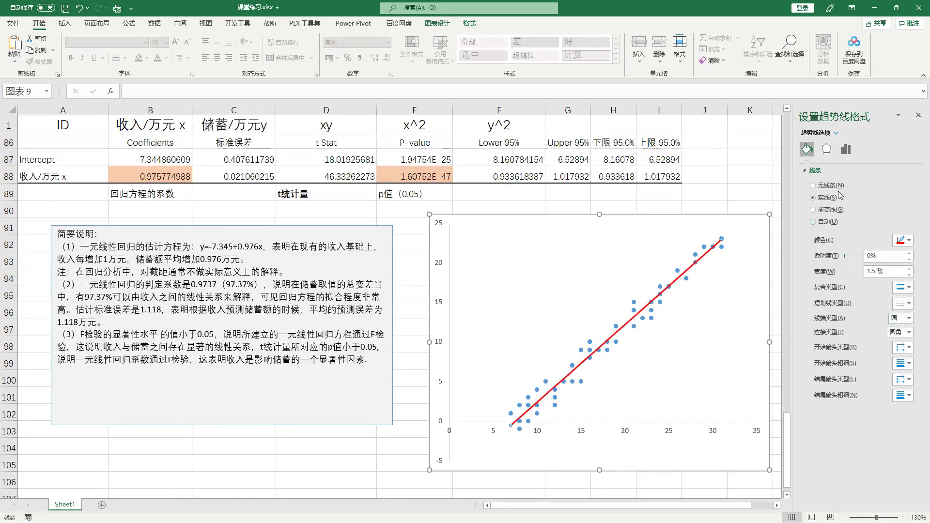
- Display the regression equation and the R-squared value for the trendline on the scatter chart
{"action": "left_click", "coordinate": [845, 149]}
{"action": "left_click", "coordinate": [813, 400]}
{"action": "left_click", "coordinate": [813, 413]}
- Enlarge the trendline's equation and R-squared label to font size 11
{"action": "left_click", "coordinate": [682, 241]}
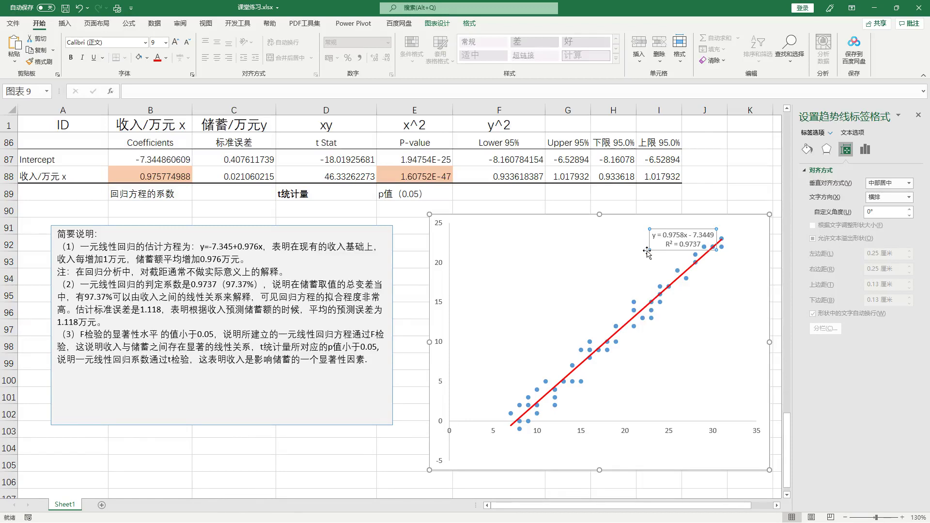
{"action": "left_click", "coordinate": [175, 43]}
{"action": "left_click", "coordinate": [176, 43]}
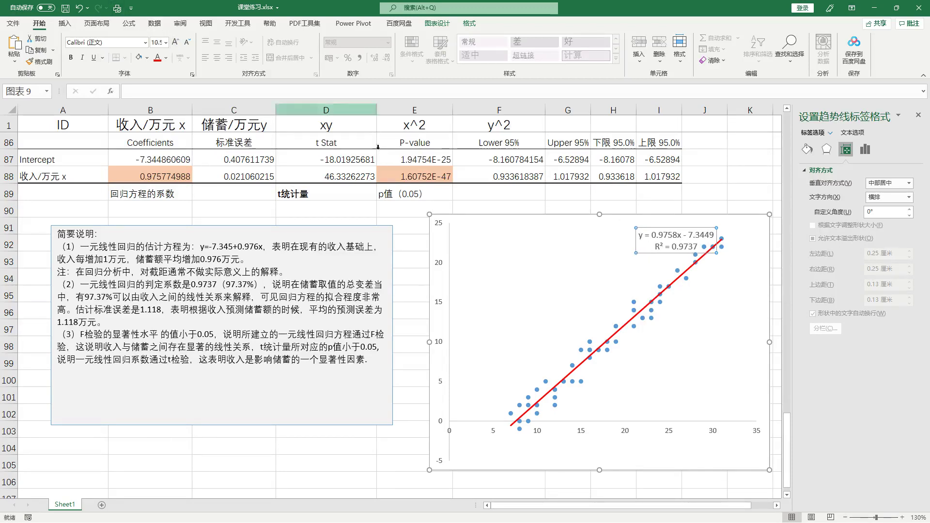
{"action": "left_click", "coordinate": [680, 235]}
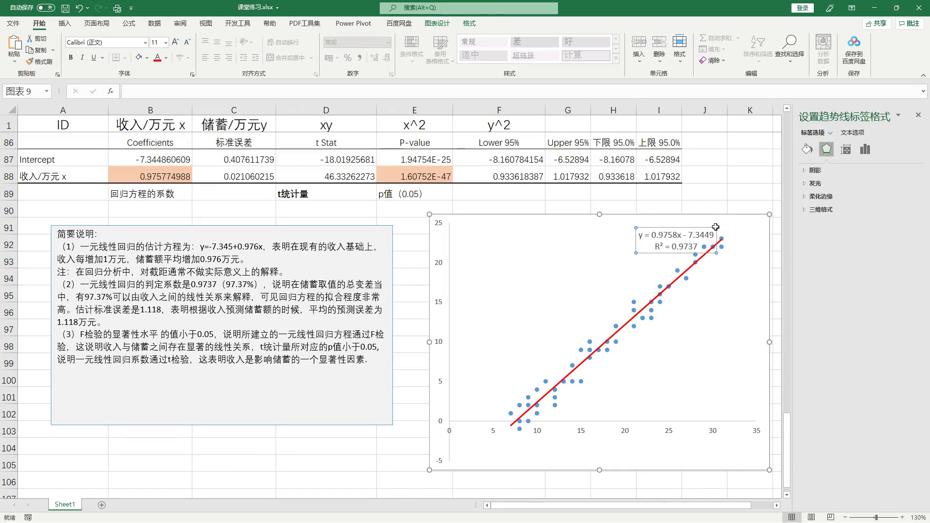
{"action": "left_click", "coordinate": [717, 177]}
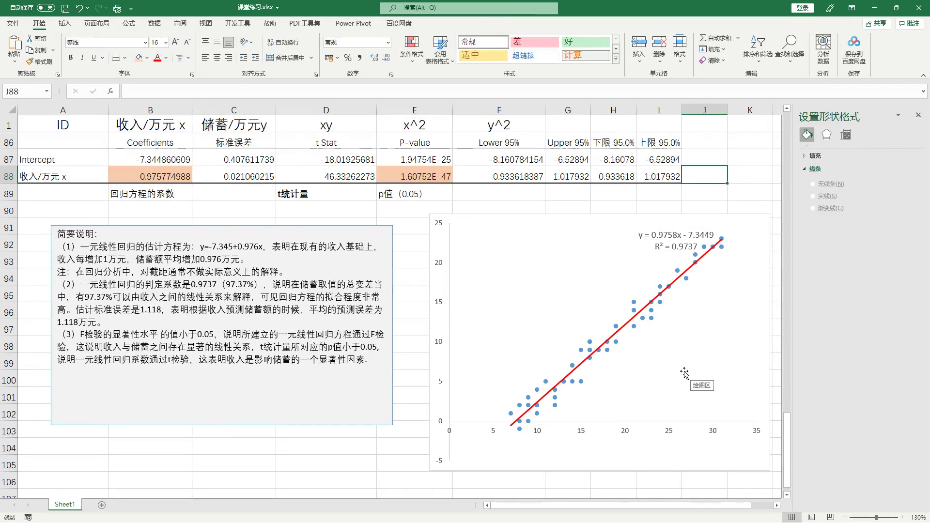
- Review the written regression conclusions in the 简要说明 text box alongside the scatter chart with its fitted trendline
{"action": "scroll", "coordinate": [690, 373], "scroll_direction": "down", "scroll_amount": 1, "text": "ctrl"}
{"action": "left_click", "coordinate": [266, 319]}
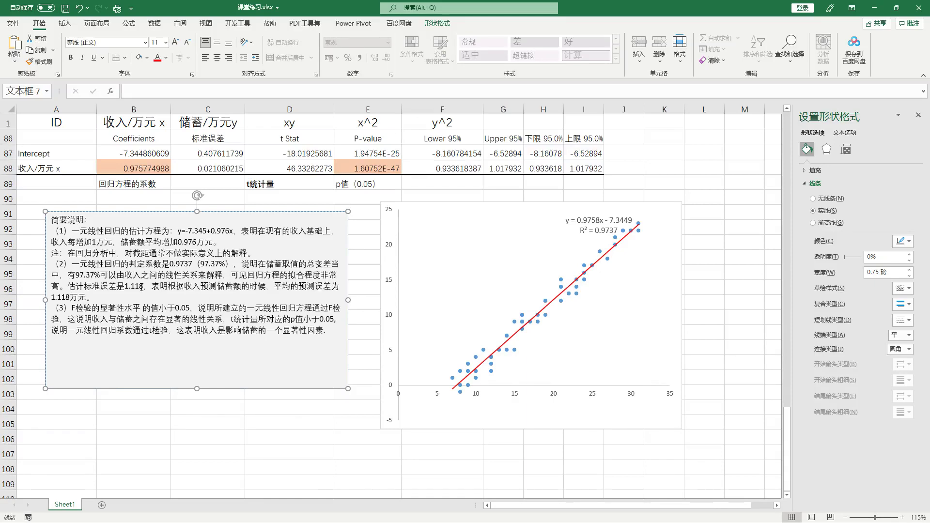
{"action": "left_click_drag", "start_coordinate": [117, 274], "coordinate": [298, 332]}
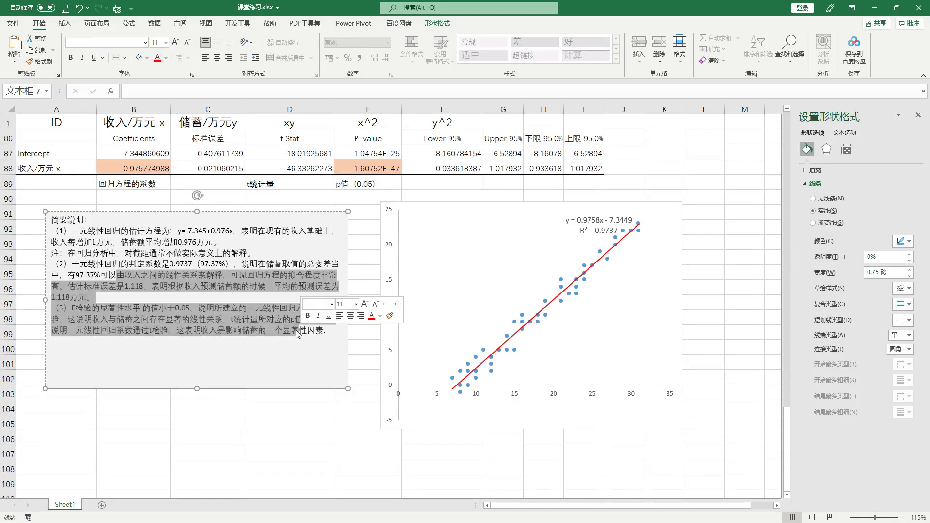
{"action": "left_click", "coordinate": [267, 331]}
{"action": "left_click_drag", "start_coordinate": [234, 245], "coordinate": [52, 231]}
{"action": "left_click", "coordinate": [202, 274]}
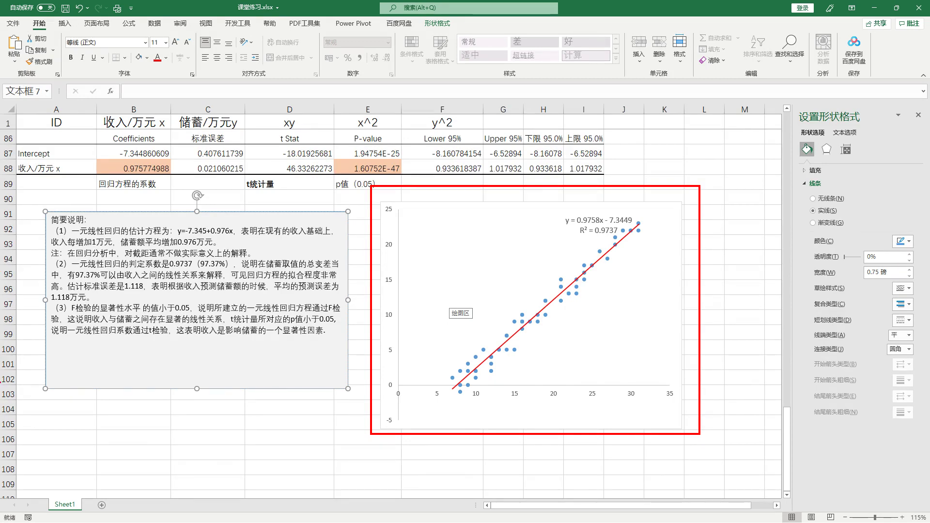
{"action": "left_click", "coordinate": [554, 320]}
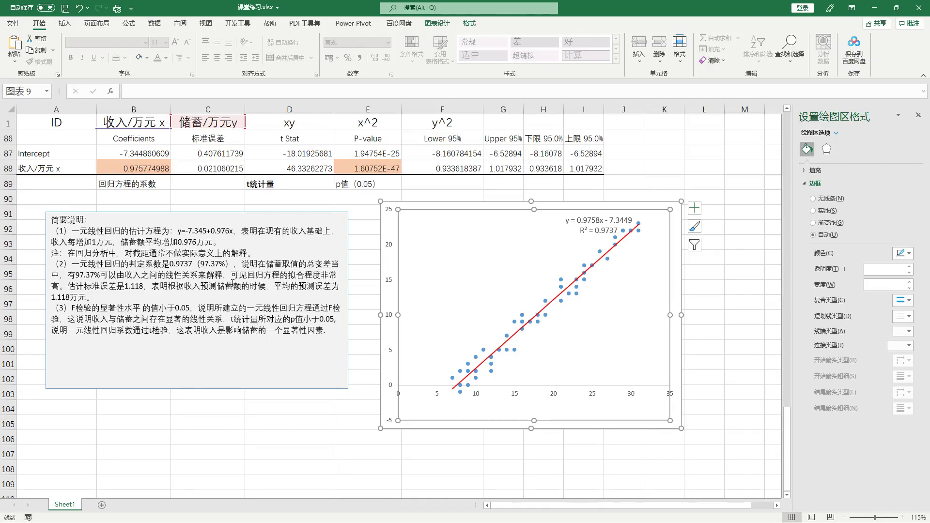
{"action": "left_click", "coordinate": [323, 348]}
{"action": "left_click_drag", "start_coordinate": [334, 335], "coordinate": [51, 227]}
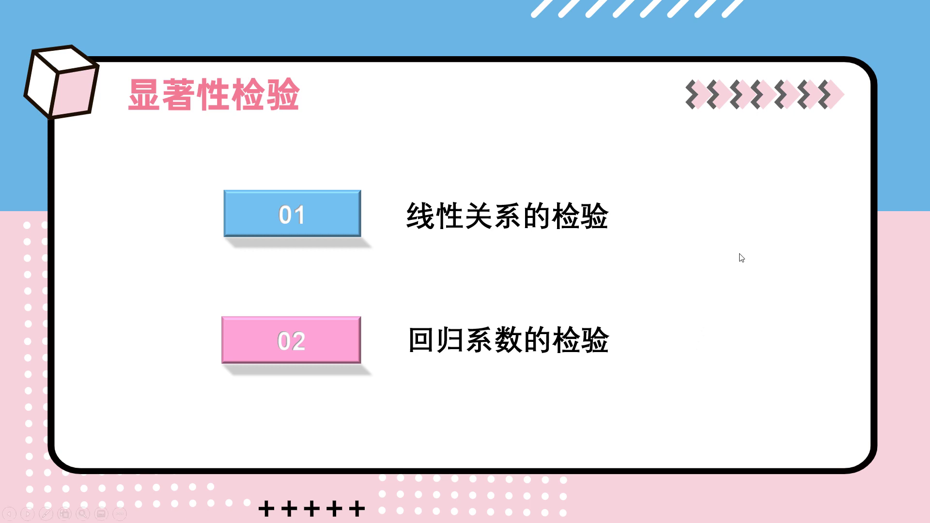
{"action": "key", "text": "Right"}
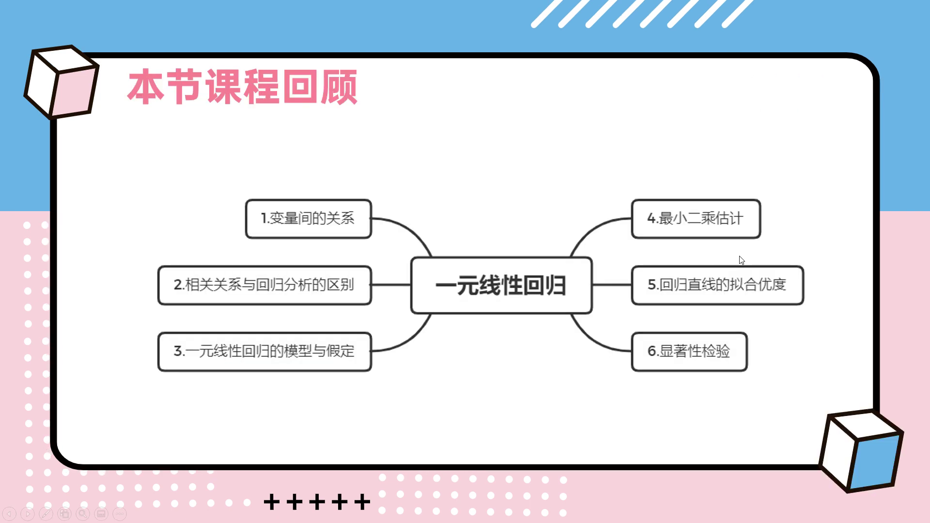